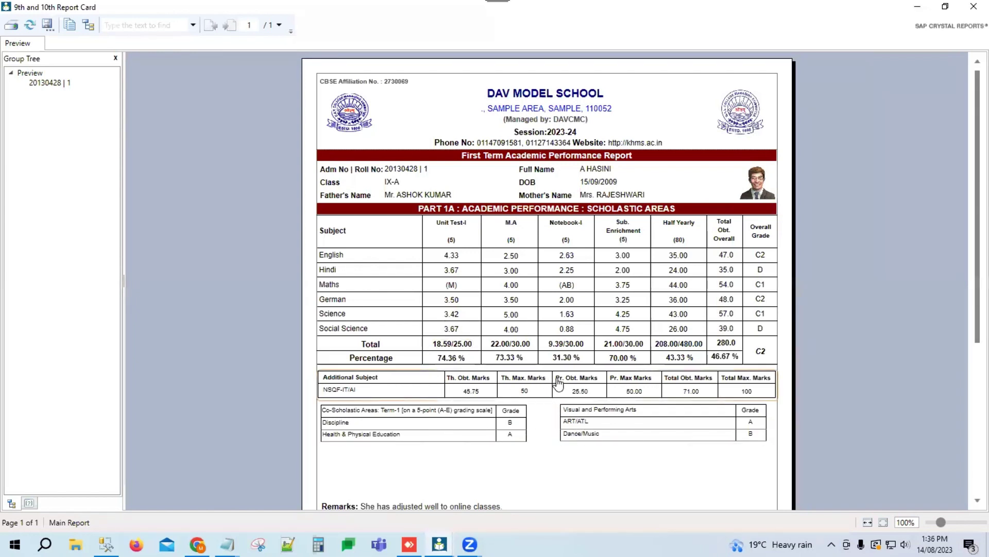
Step: Examine the first-term report card's layout and its scholastic columns from Unit Test-I and M.A to Half Yearly
scroll(443, 407, "down", 1)
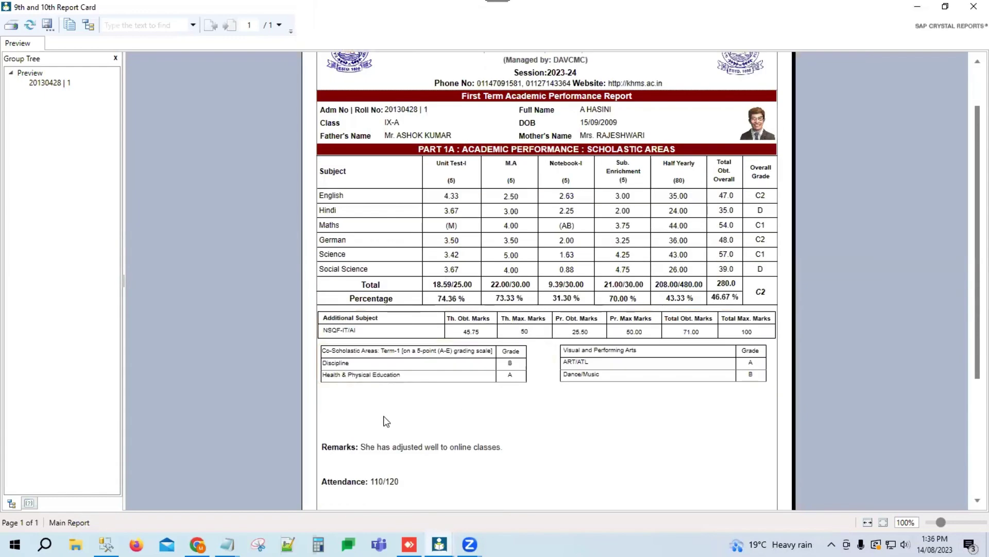
scroll(382, 475, "down", 1)
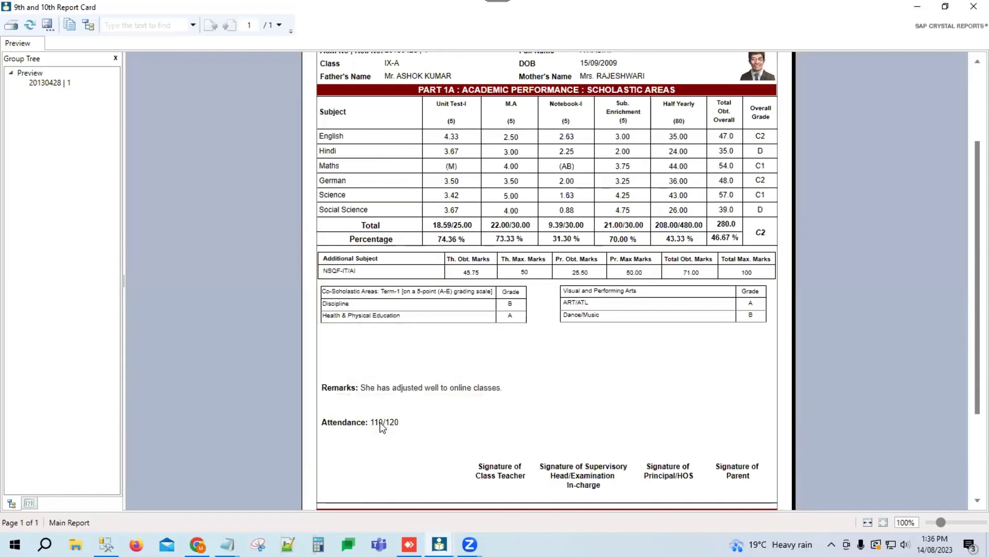
scroll(439, 376, "up", 1)
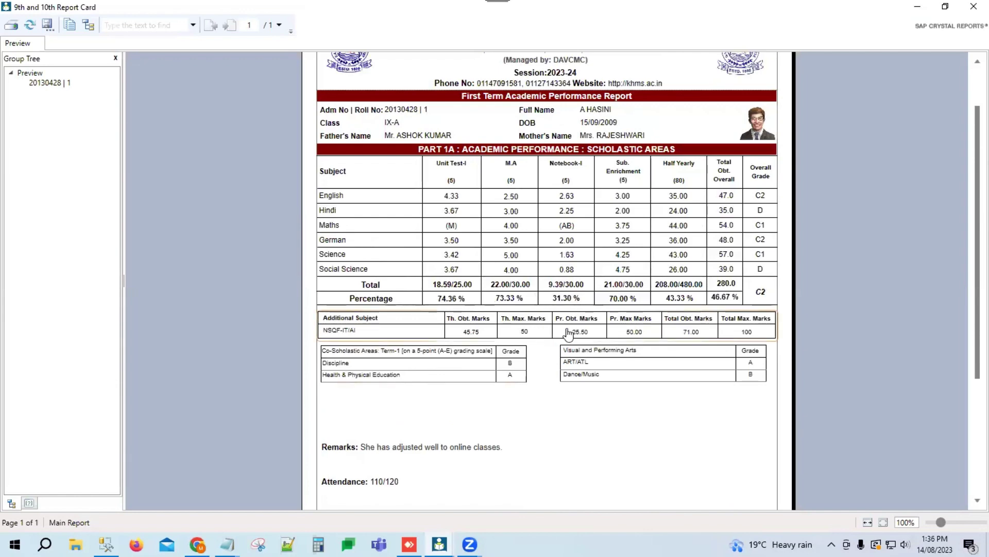
scroll(471, 242, "up", 1)
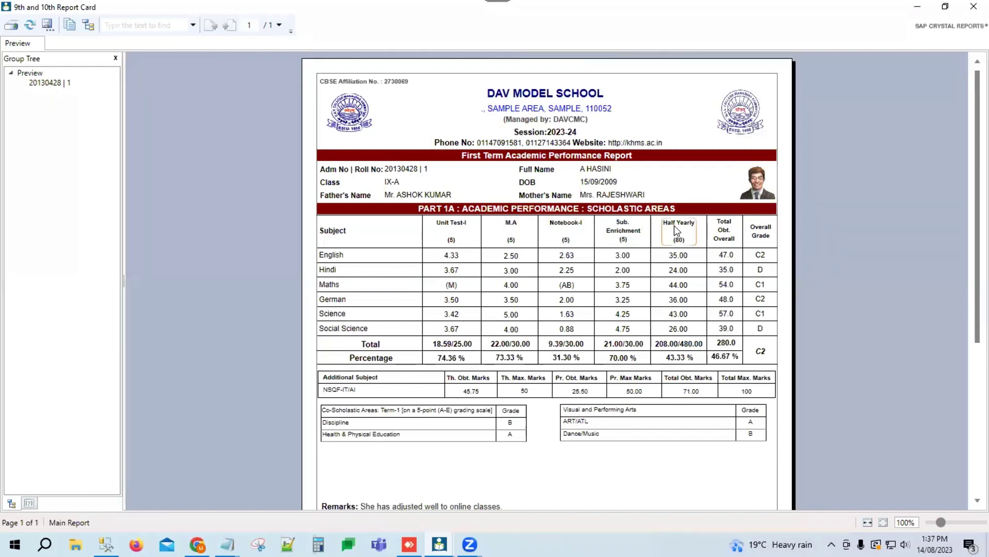
left_click(447, 227)
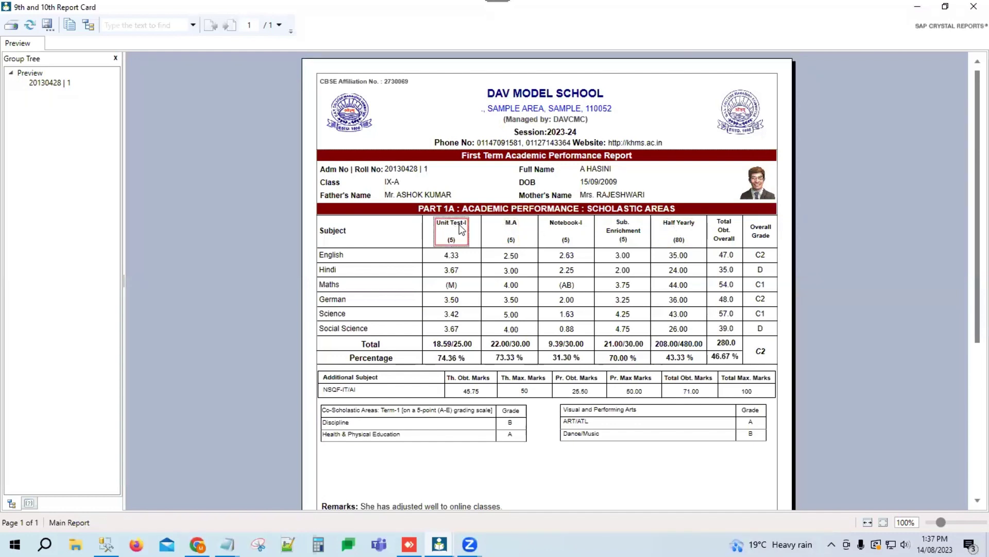
left_click(512, 228)
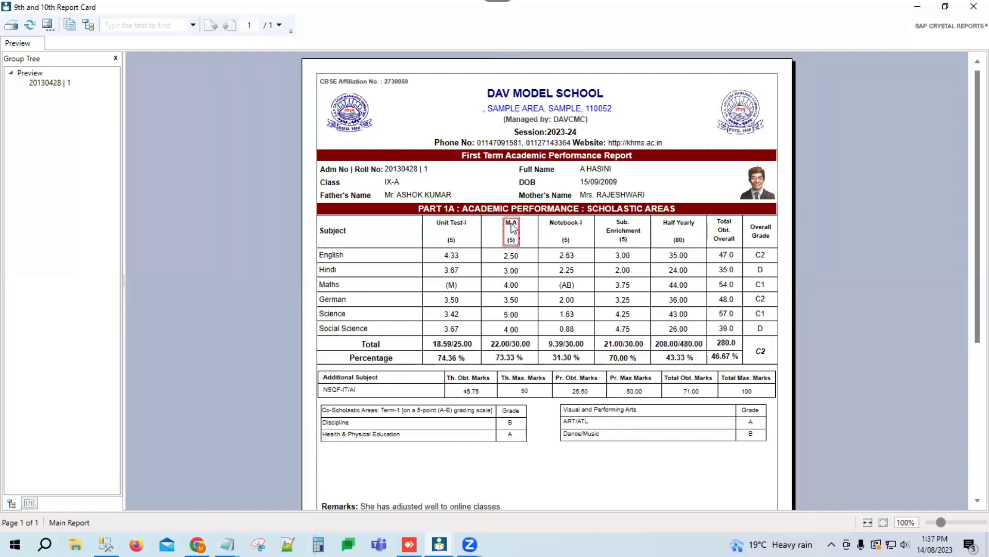
left_click(565, 230)
left_click(620, 234)
left_click(676, 227)
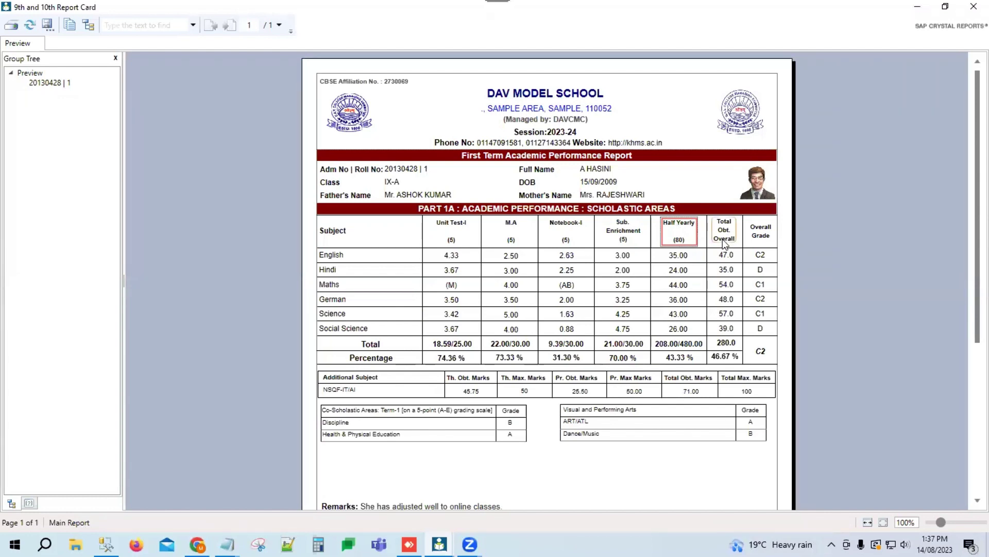
Step: Review the report card's co-scholastic and visual and performing arts grades, the remarks, the attendance and the grading scale
scroll(443, 314, "down", 3)
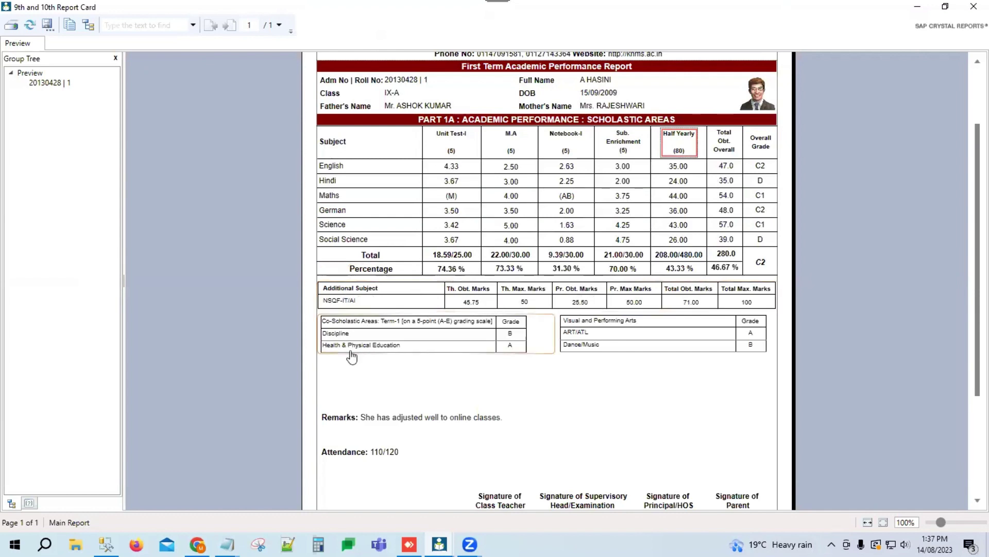
left_click(359, 329)
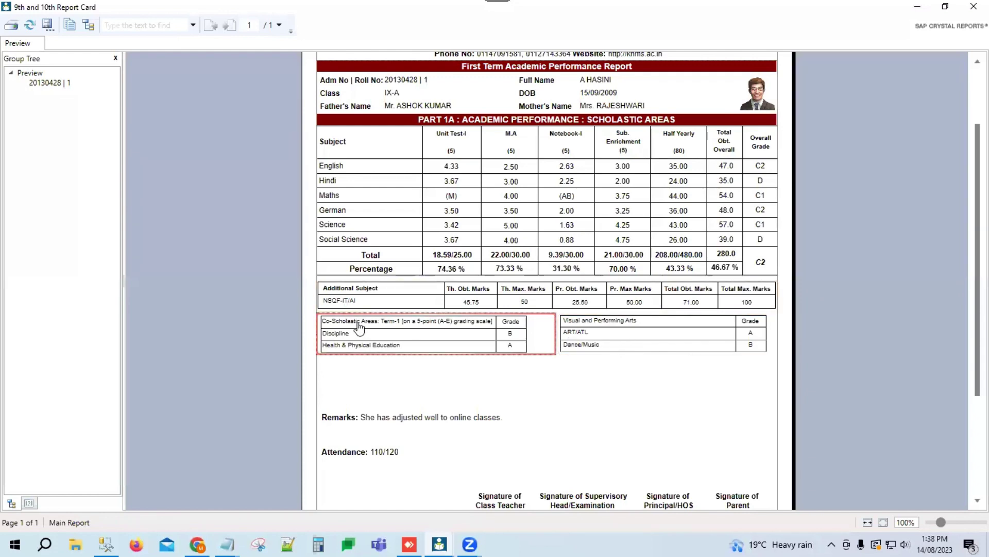
left_click(600, 324)
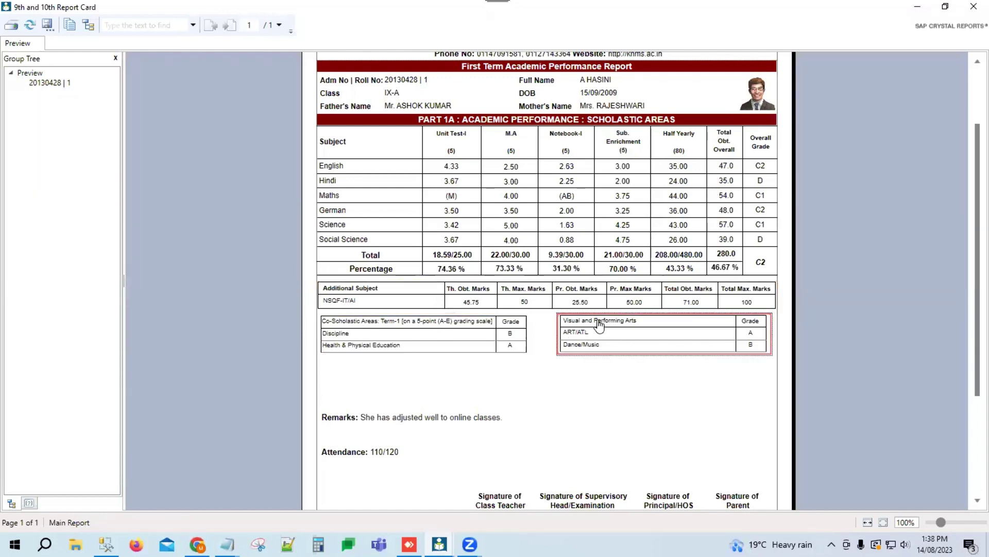
scroll(428, 423, "down", 1)
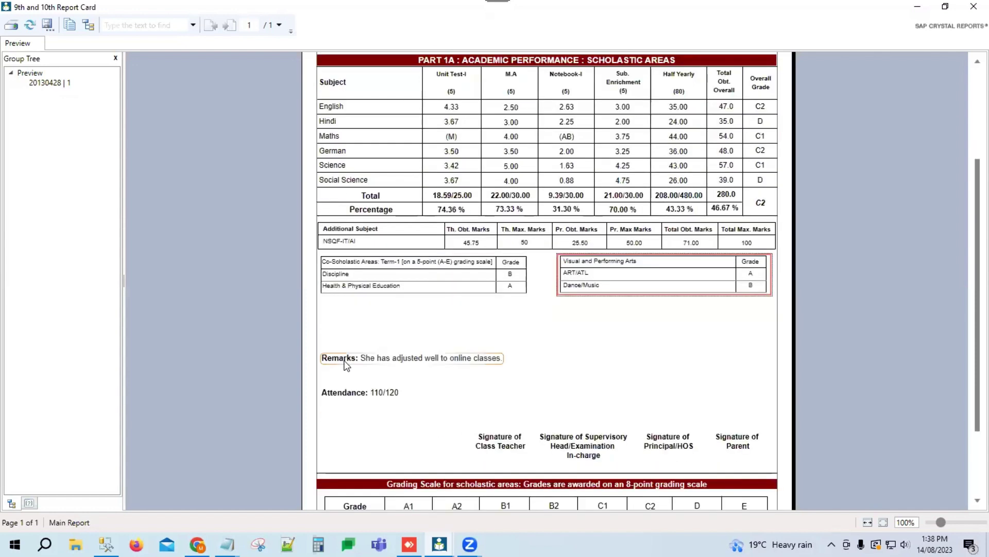
left_click(391, 363)
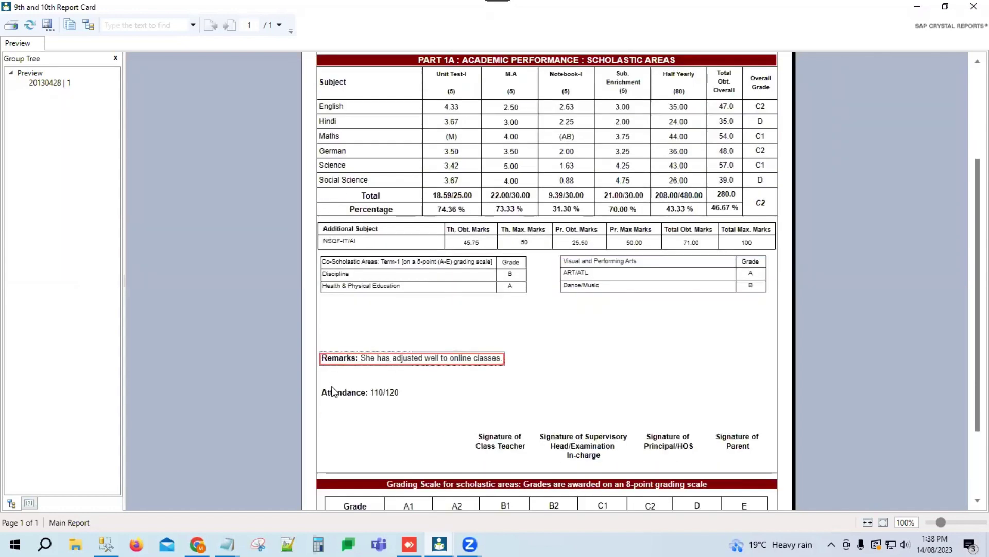
left_click(375, 395)
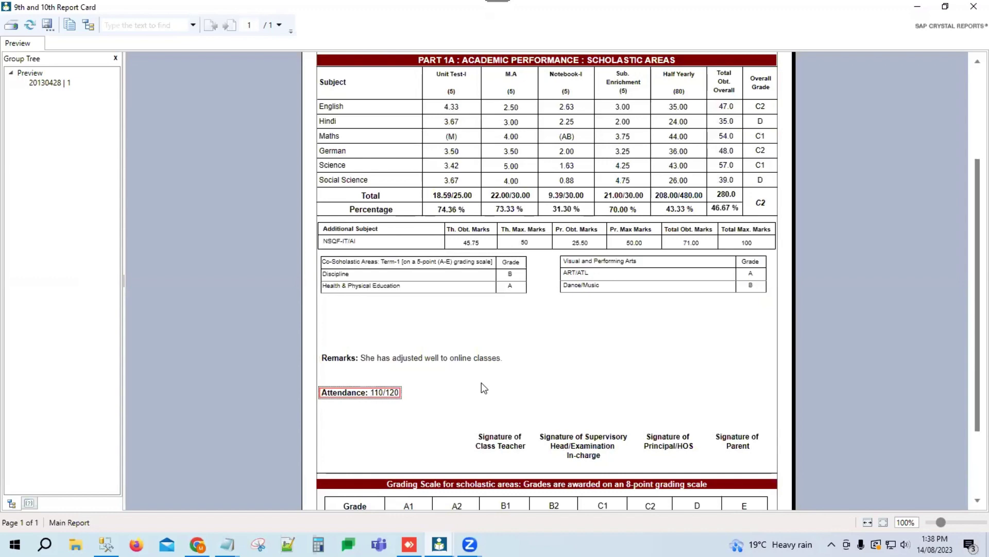
scroll(481, 382, "down", 1)
scroll(441, 394, "up", 6)
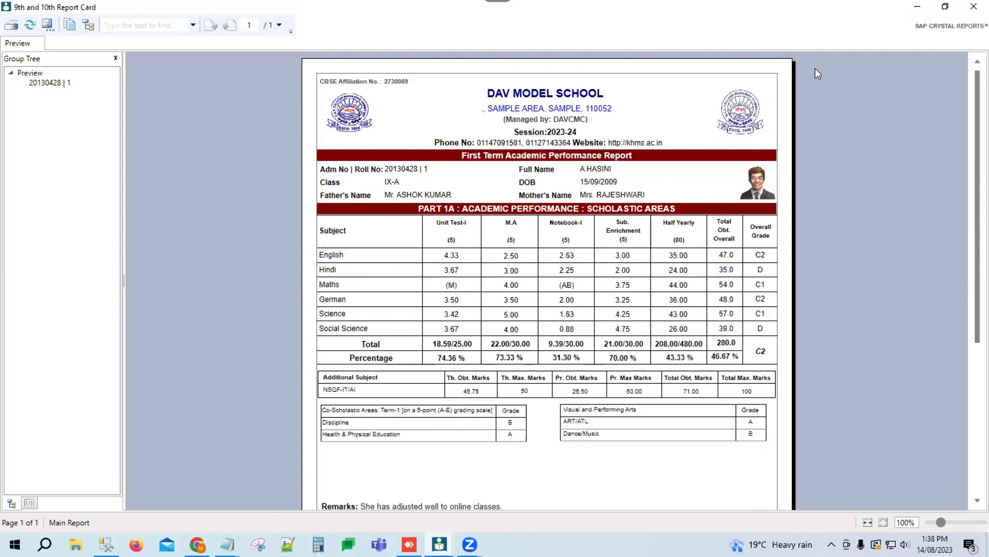
Step: Close the report card preview and the student report card list, and open the Exam Class Subject Term form
left_click(972, 6)
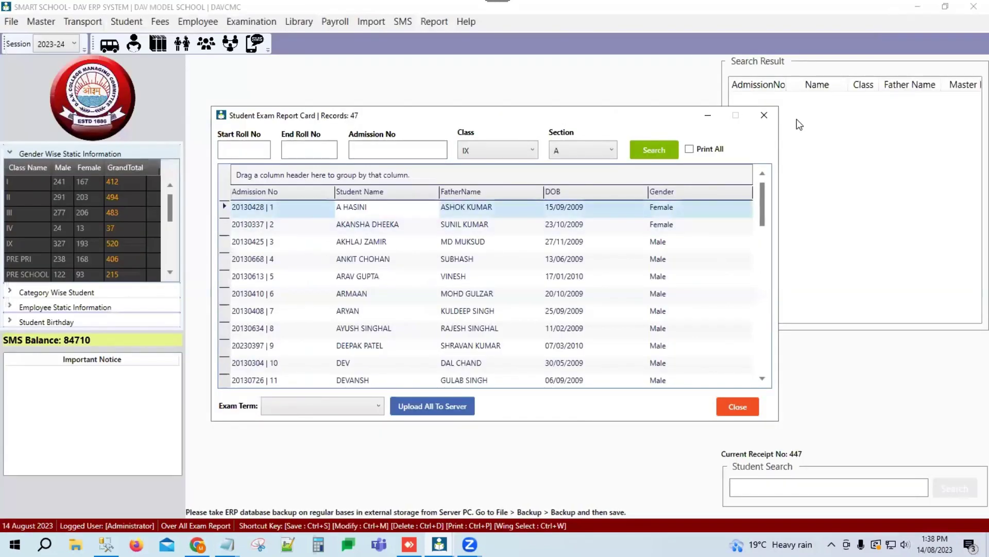
left_click(764, 116)
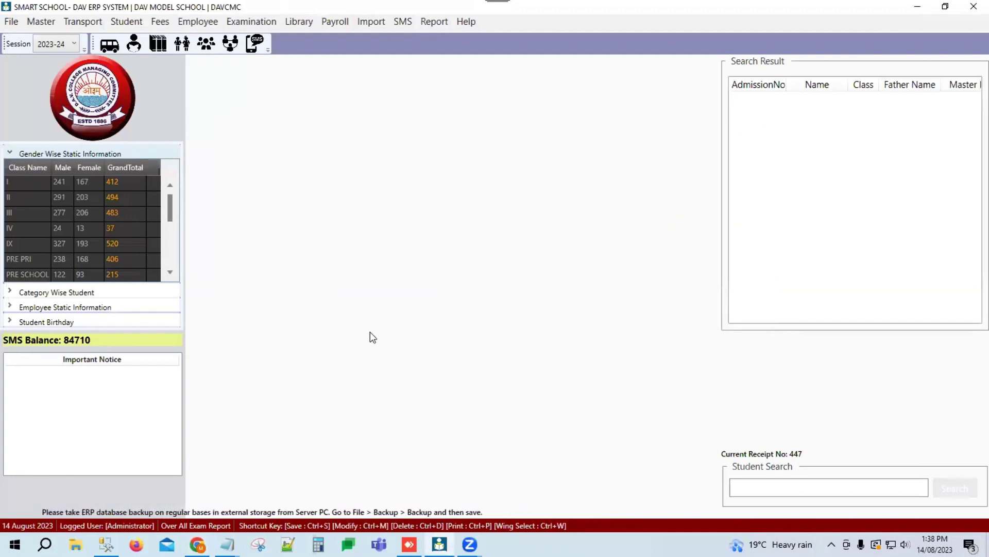
left_click(249, 23)
mouse_move(249, 39)
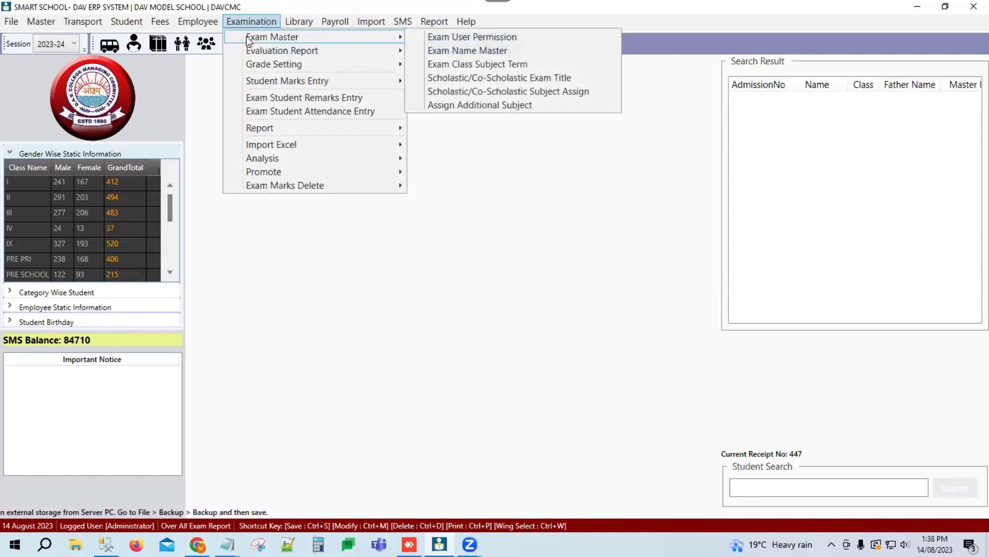
left_click(463, 64)
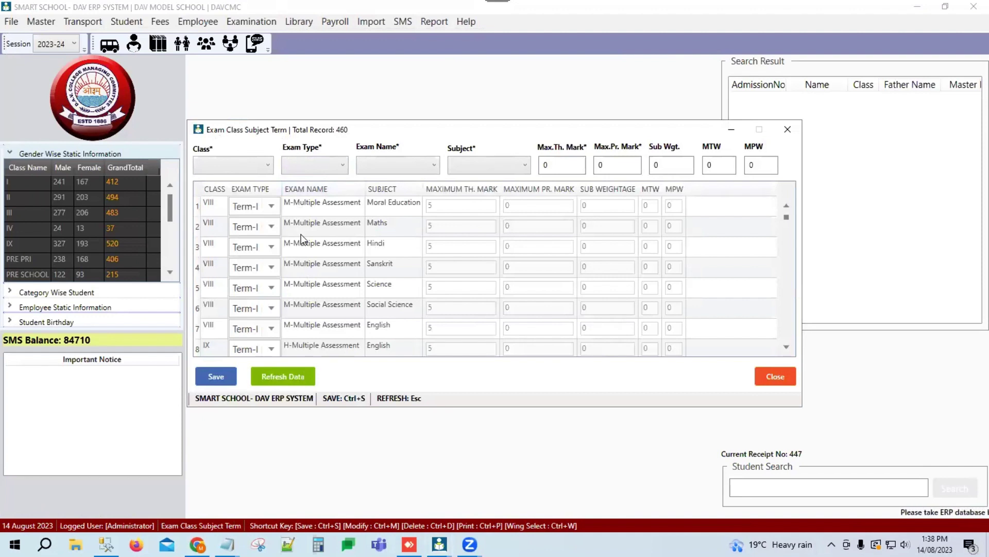
Step: Set the class to IX and the exam type to Term-I in the Exam Class Subject Term form
left_click(232, 165)
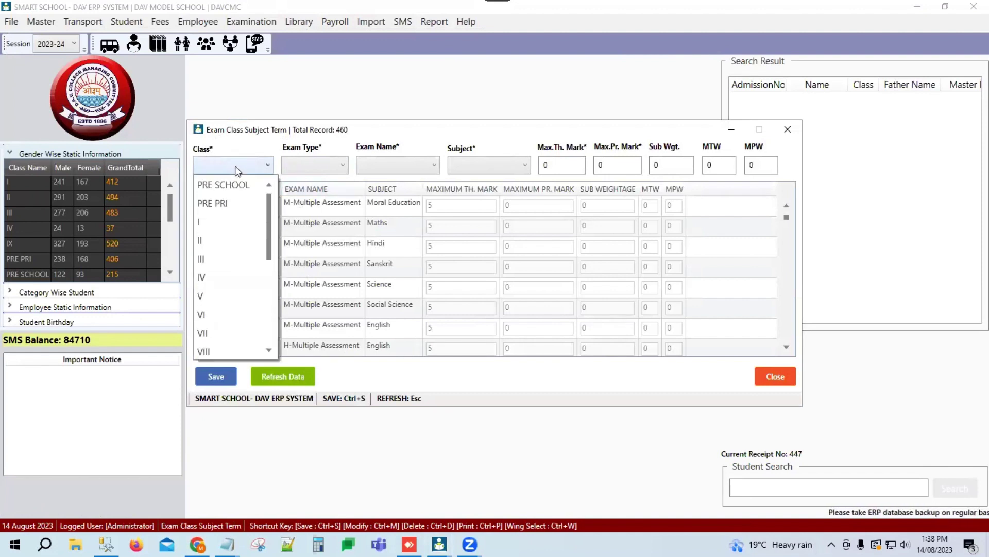
scroll(222, 308, "down", 1)
left_click(222, 311)
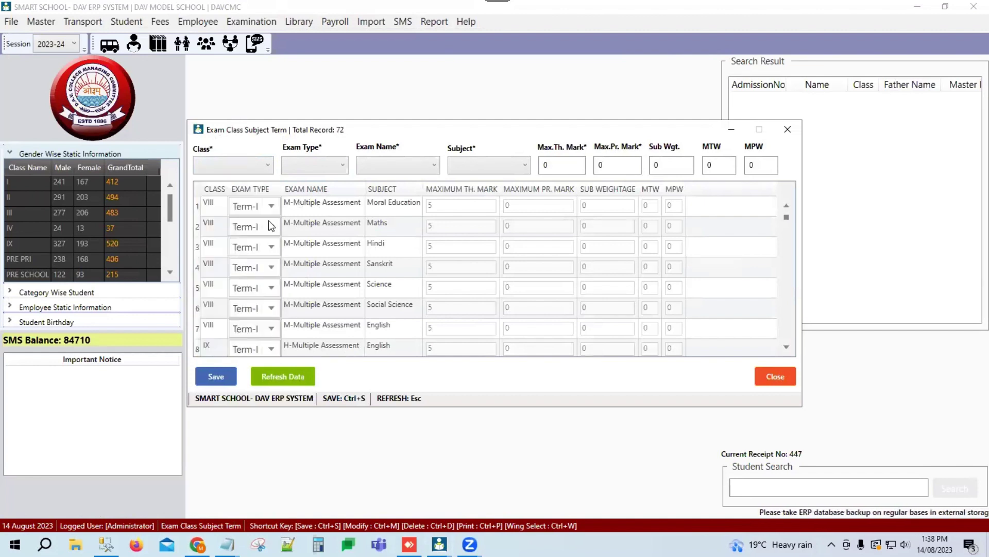
left_click(314, 164)
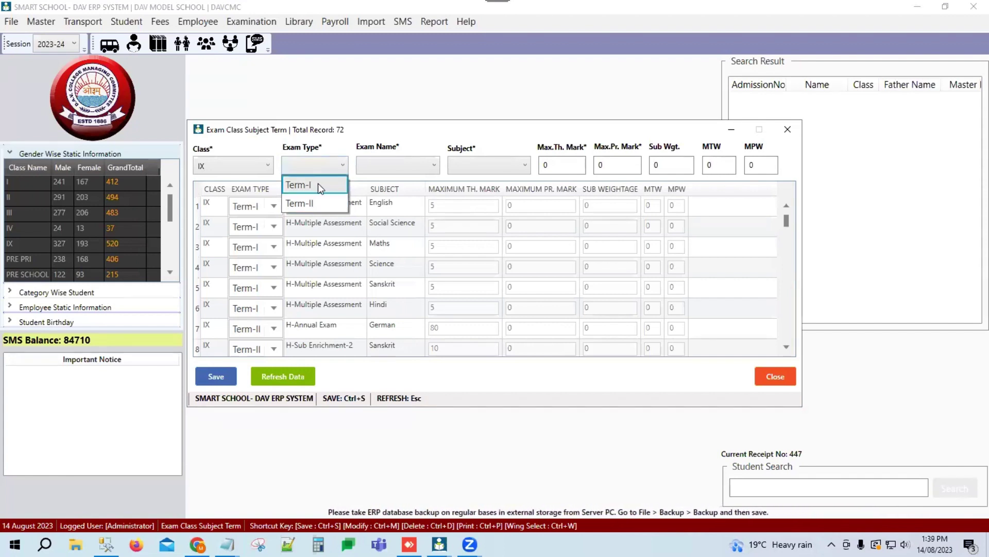
left_click(304, 185)
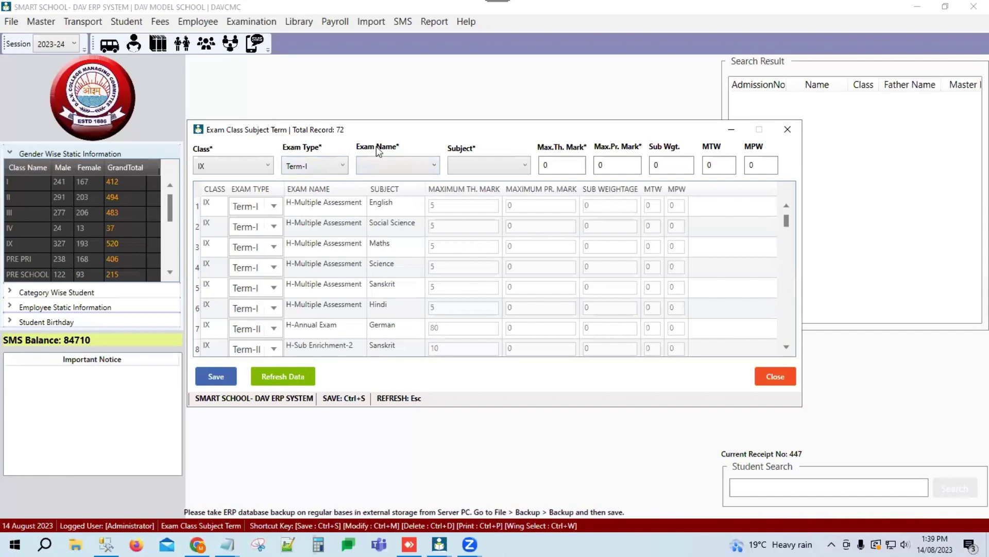
Step: Look through the available exam names and subjects and the maximum theory mark field for class IX, without choosing any
left_click(410, 164)
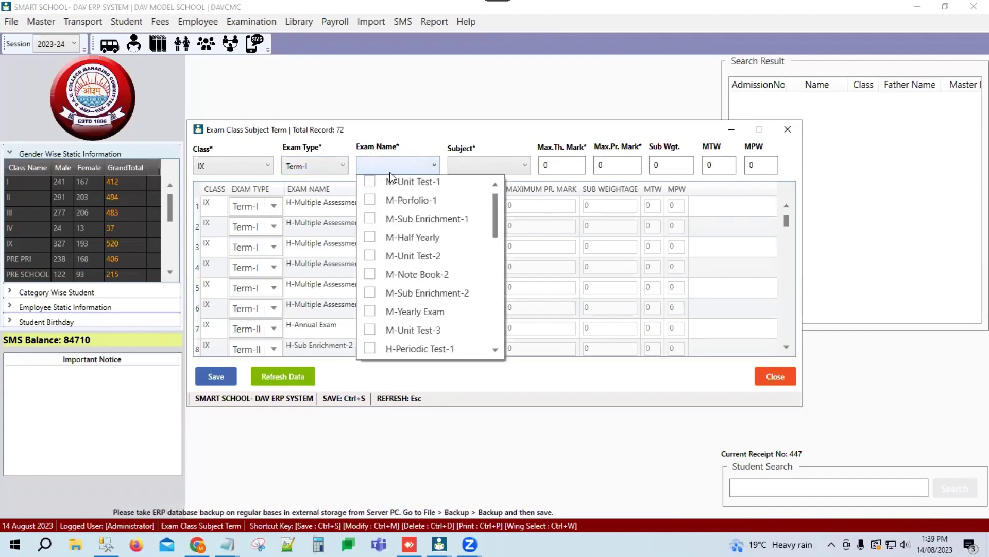
scroll(409, 257, "down", 8)
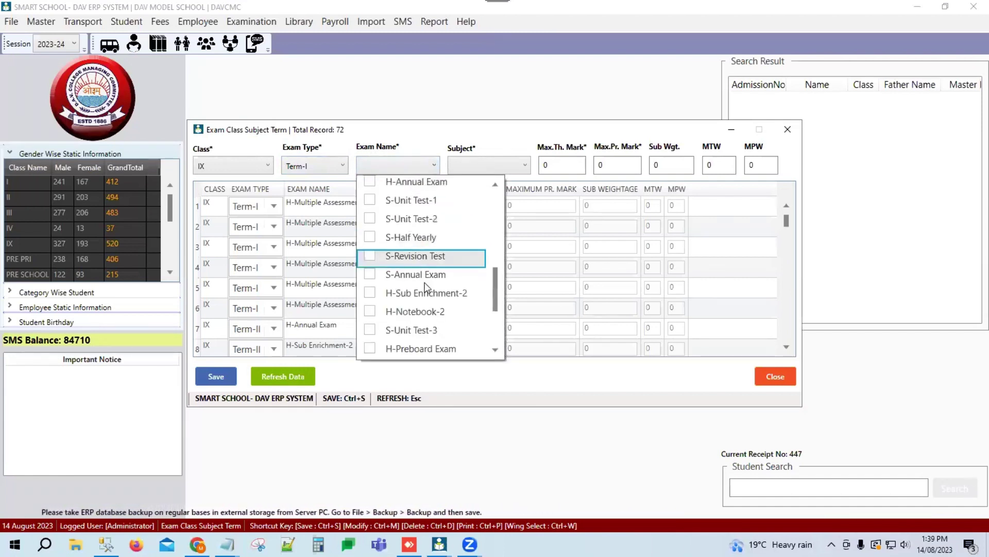
scroll(411, 278, "down", 1)
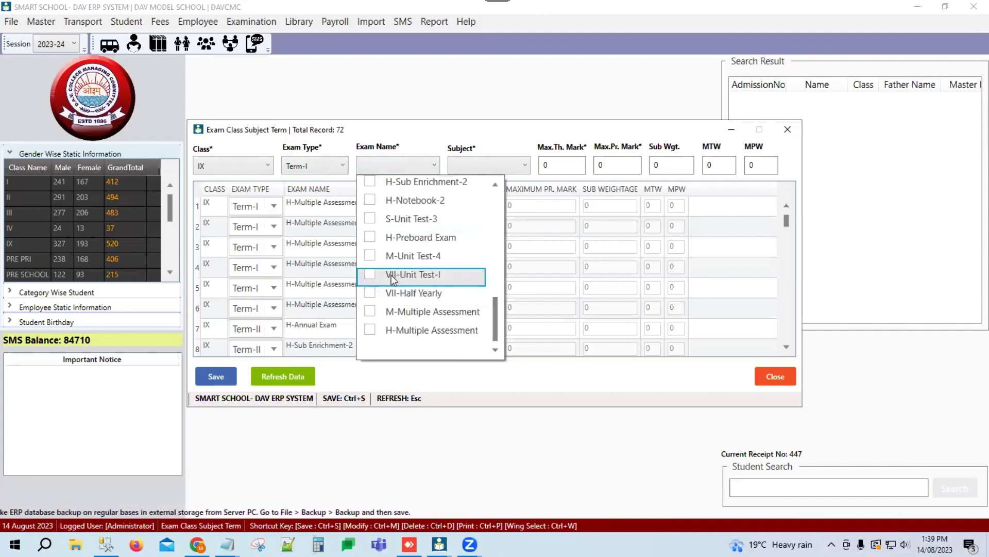
scroll(396, 296, "up", 1)
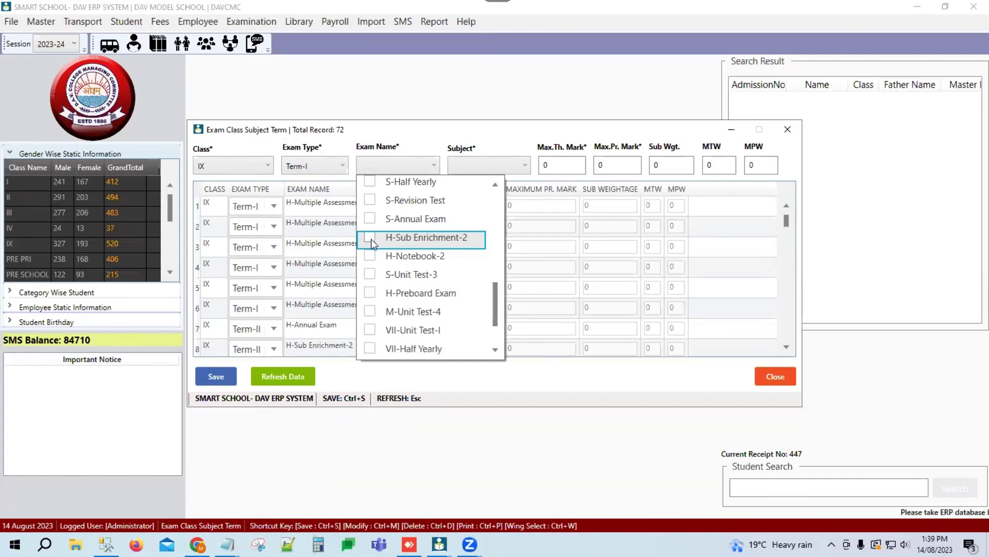
scroll(370, 247, "up", 1)
scroll(386, 218, "up", 1)
scroll(397, 213, "up", 1)
scroll(391, 217, "up", 1)
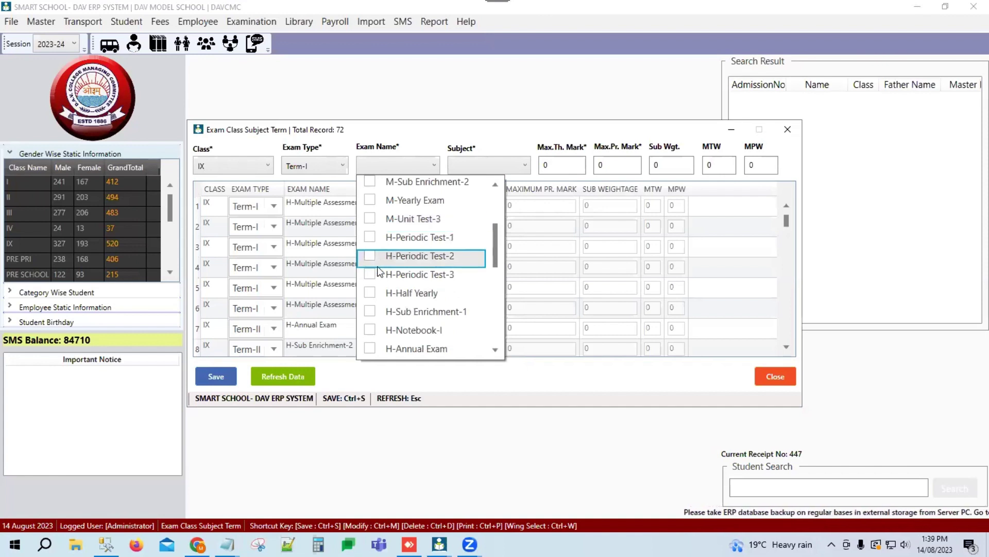
left_click(490, 166)
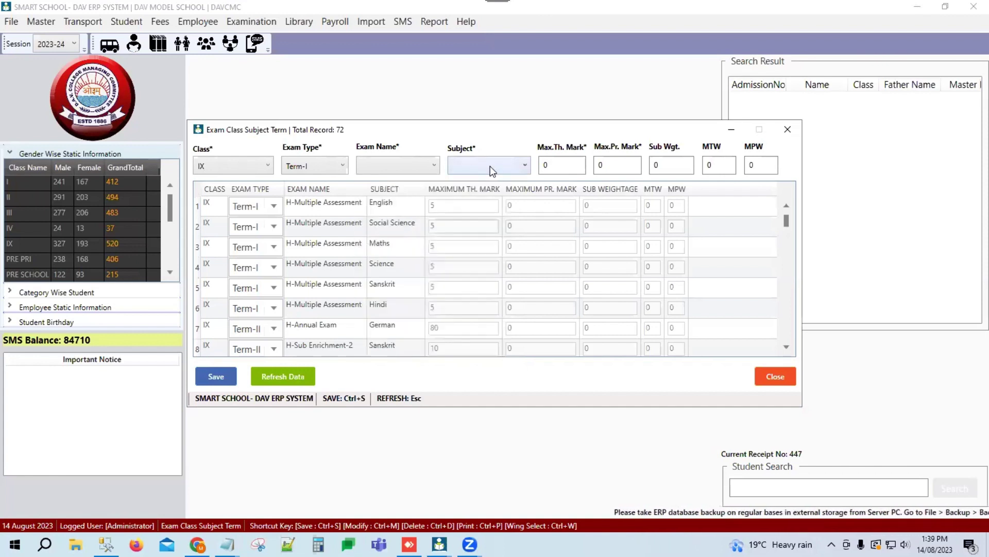
left_click(494, 166)
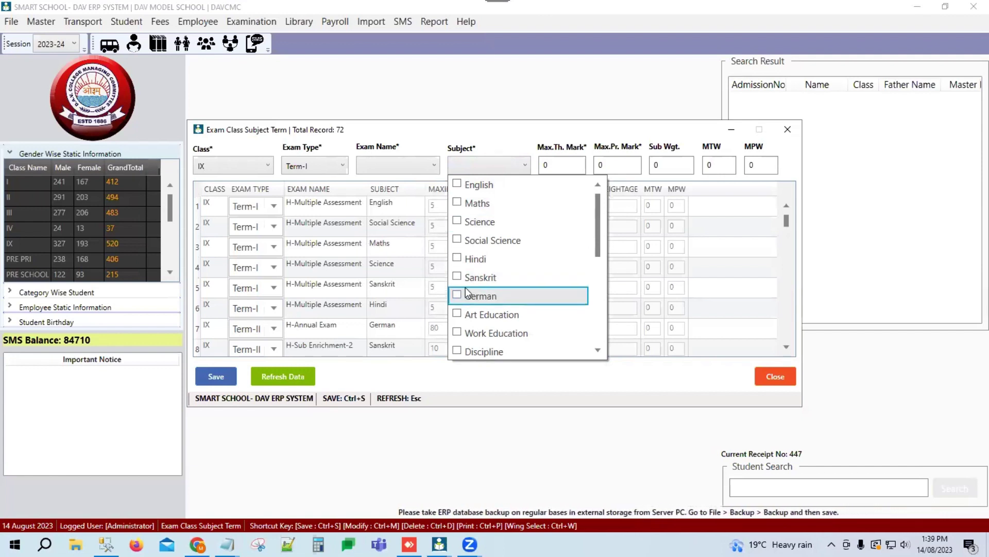
left_click(557, 154)
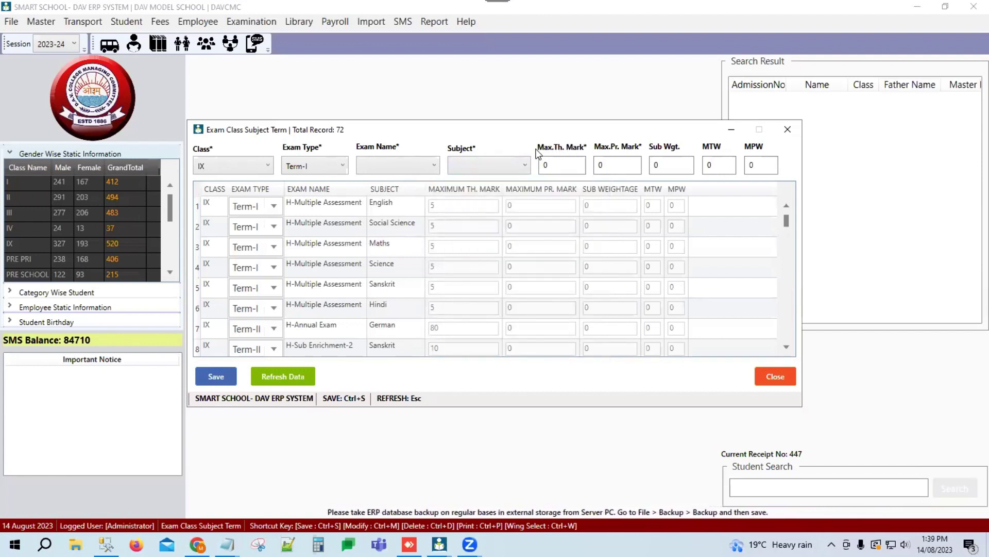
left_click(551, 165)
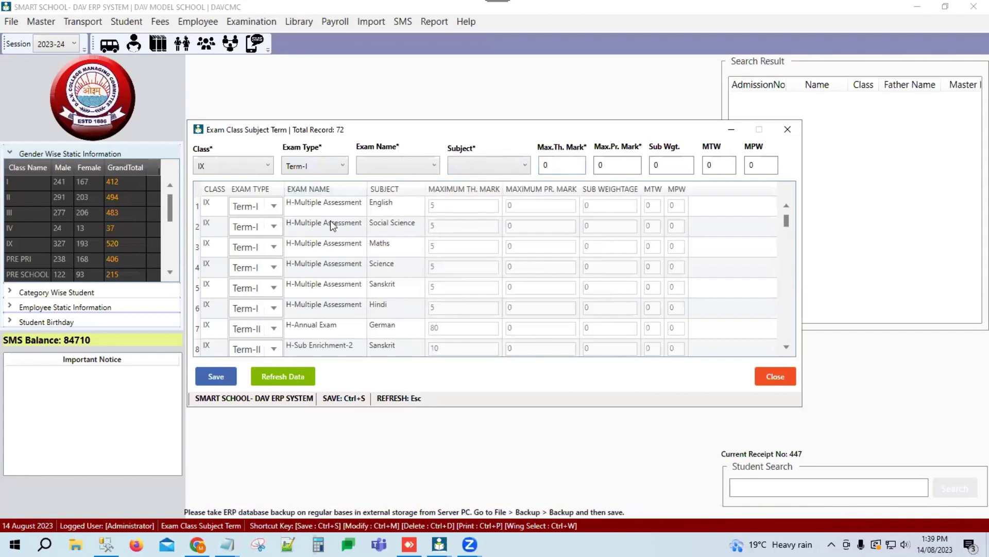
Step: Reselect class IX and Term-I, and choose H-Periodic Test-1 as the exam name
left_click(247, 170)
left_click(230, 185)
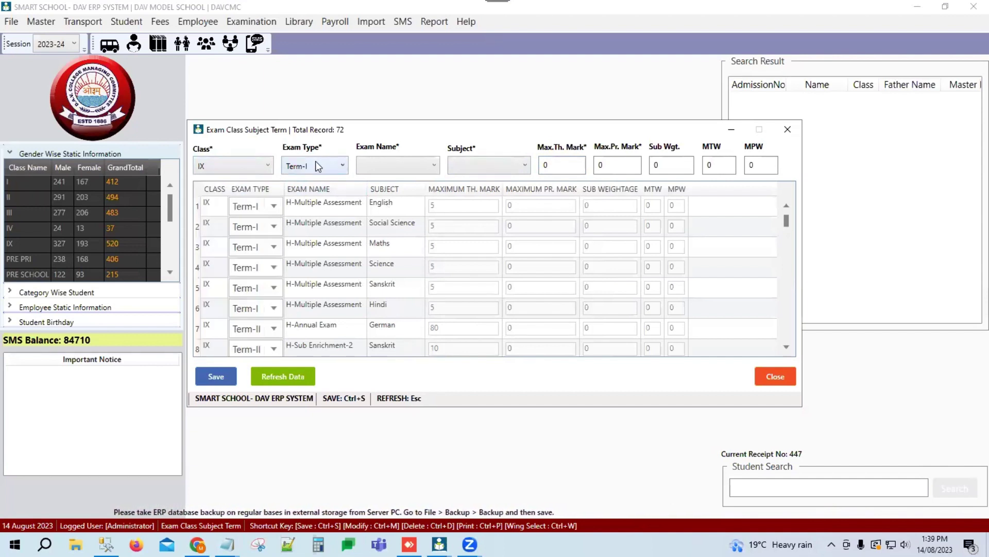
left_click(316, 162)
left_click(309, 184)
left_click(394, 165)
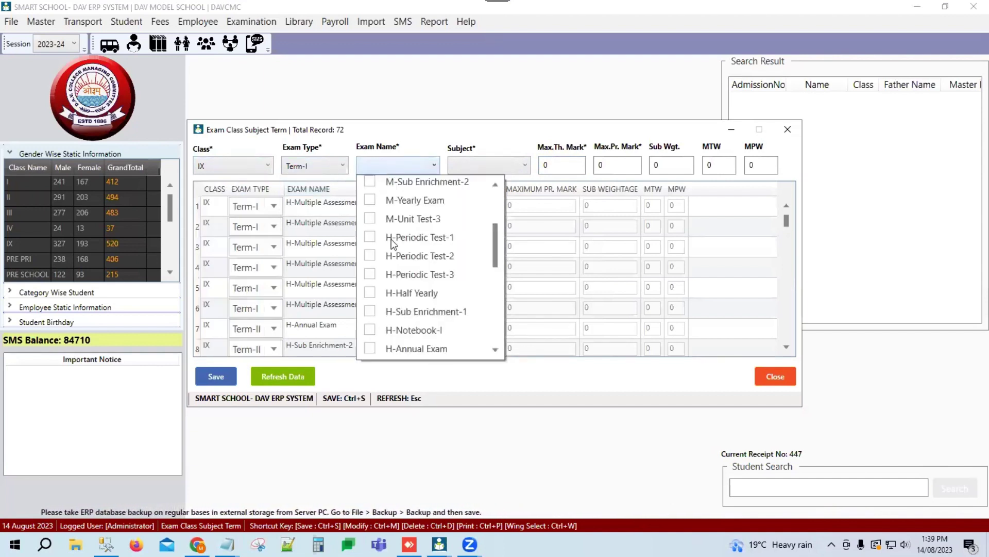
scroll(391, 247, "up", 2)
scroll(395, 224, "down", 2)
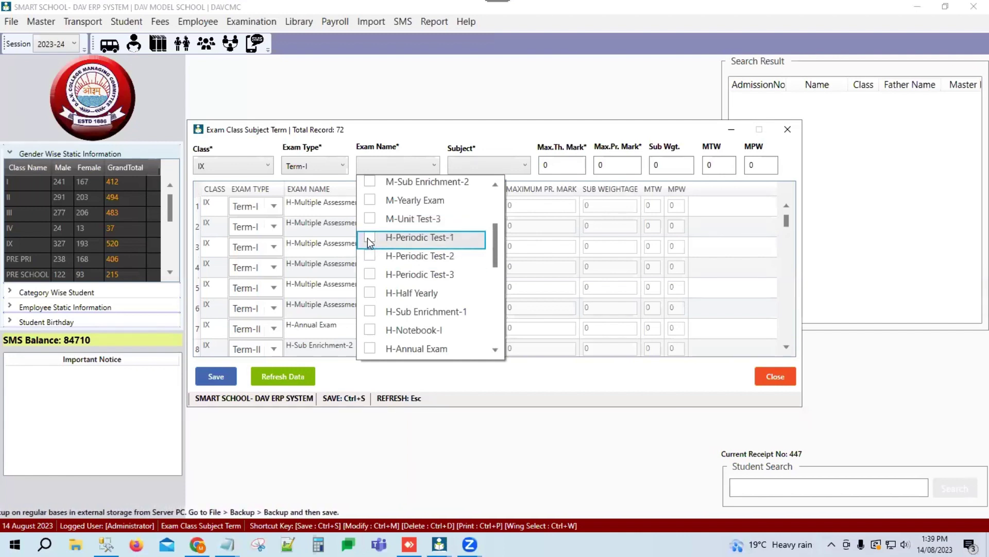
left_click(404, 237)
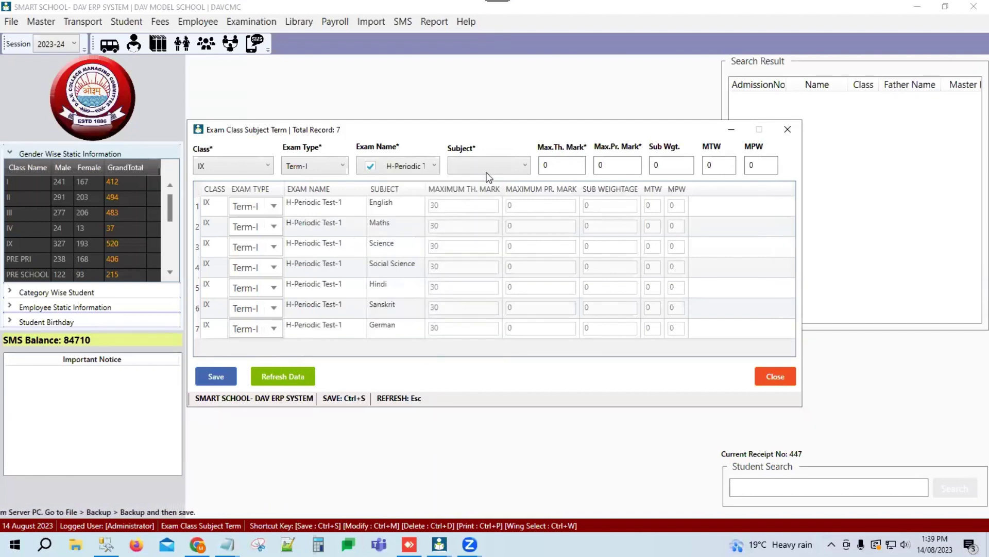
Step: Tick English, Maths, Science, Social Science, Hindi and Sanskrit as the subjects for H-Periodic Test-1
left_click(491, 165)
left_click(395, 249)
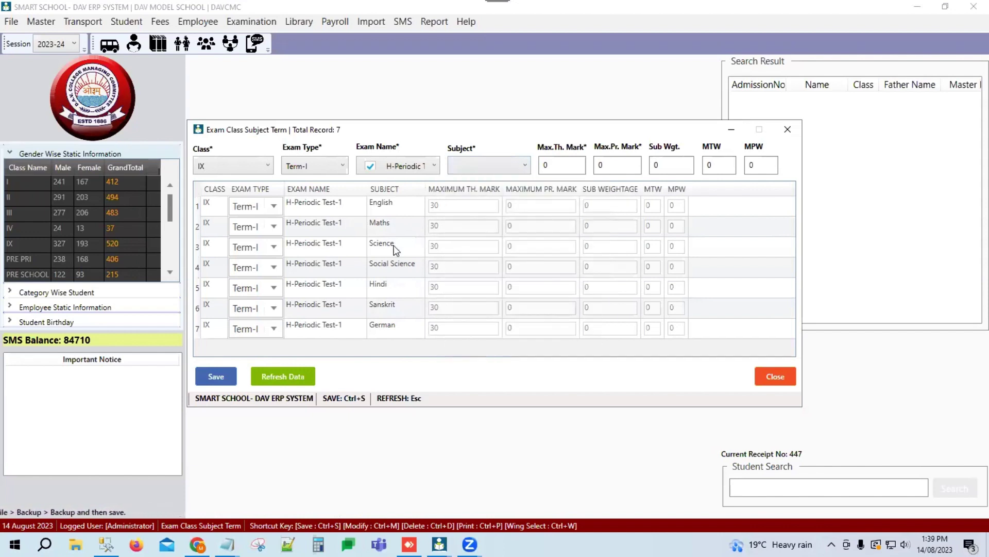
left_click(494, 166)
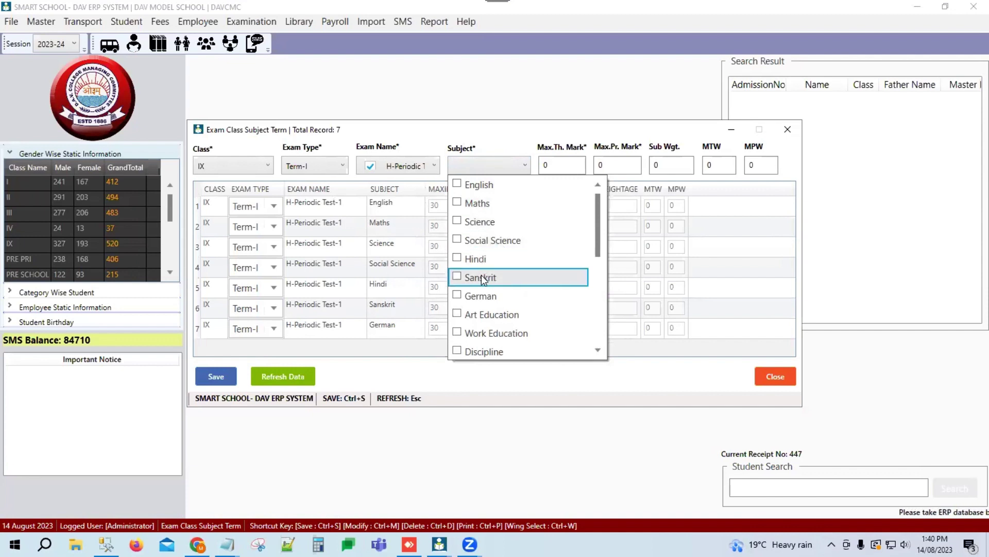
left_click(458, 184)
left_click(458, 221)
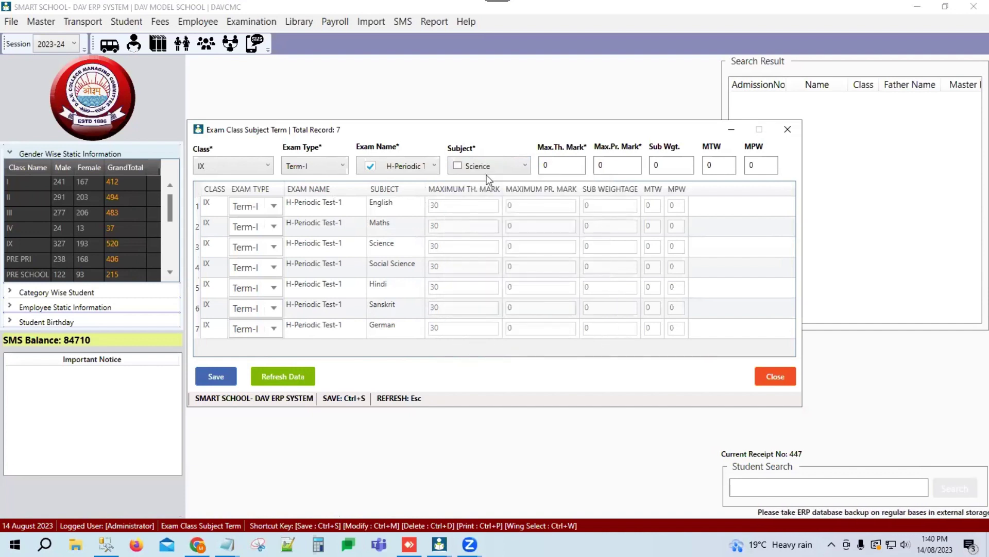
left_click(488, 170)
scroll(468, 216, "up", 1)
left_click(456, 223)
left_click(455, 241)
left_click(455, 258)
left_click(457, 278)
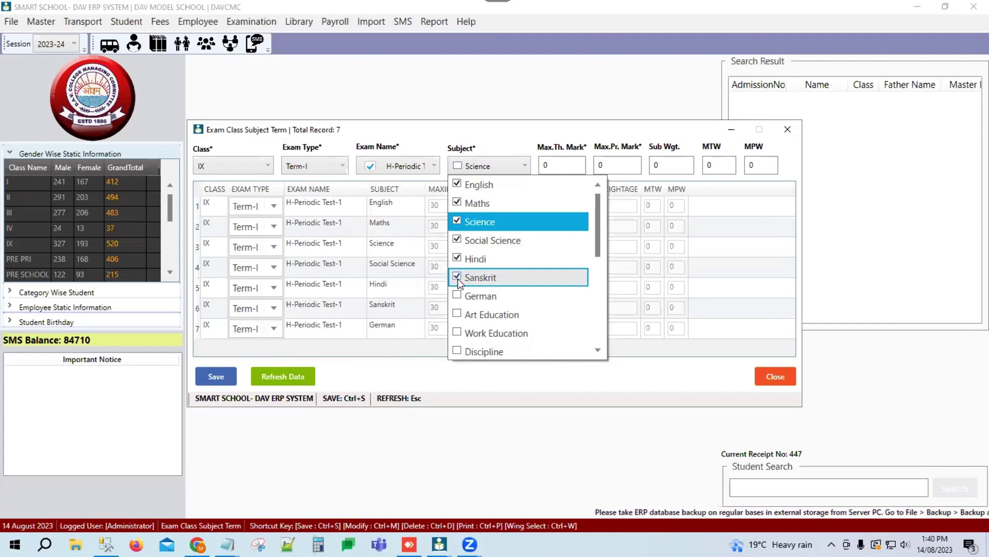
left_click(506, 277)
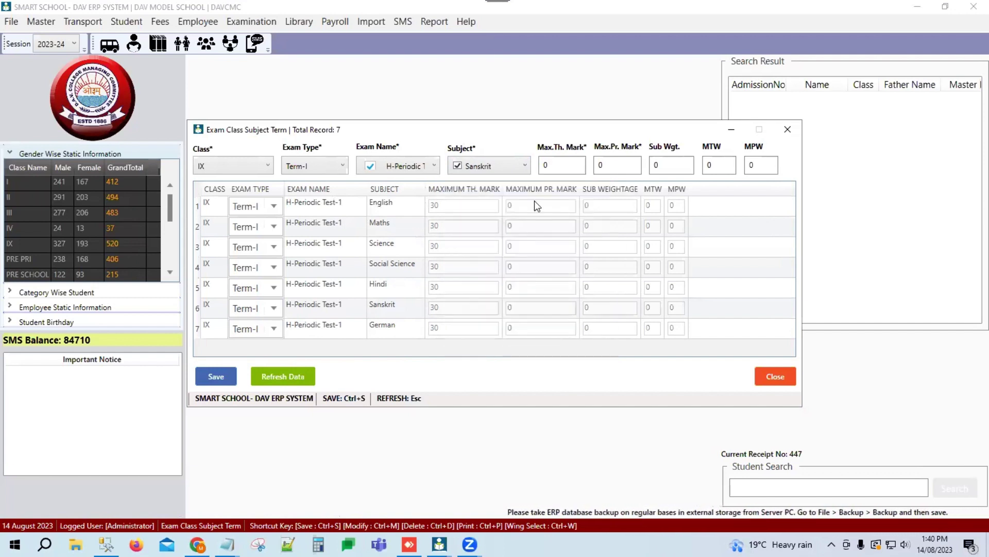
Step: Examine the maximum theory mark, maximum practical mark, subject weightage, MTW and MPW fields without entering values
left_click(554, 165)
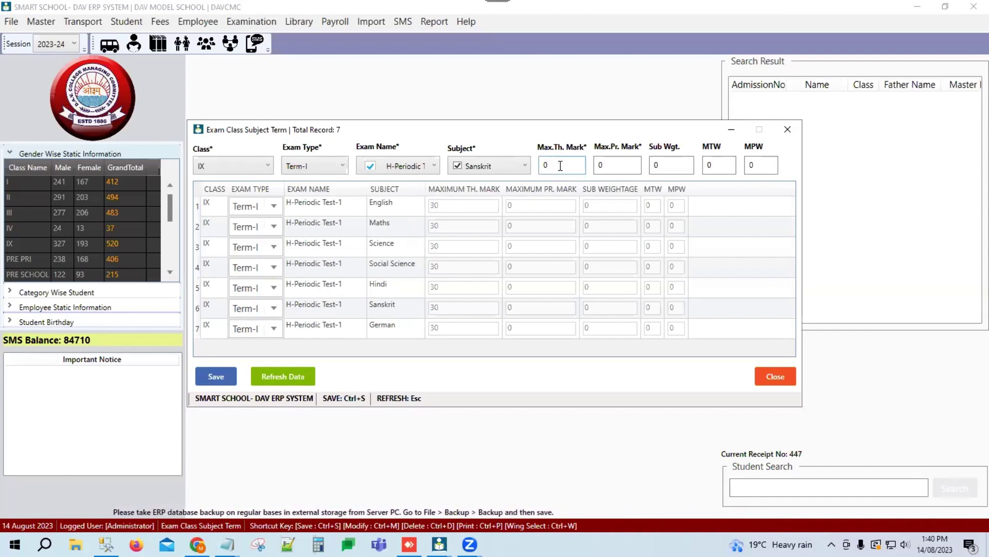
left_click(444, 206)
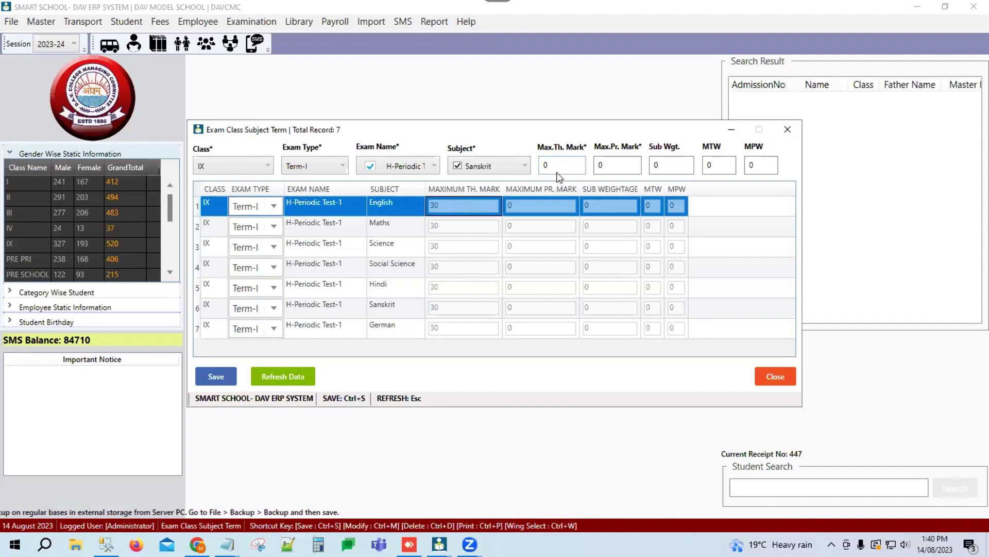
left_click(558, 165)
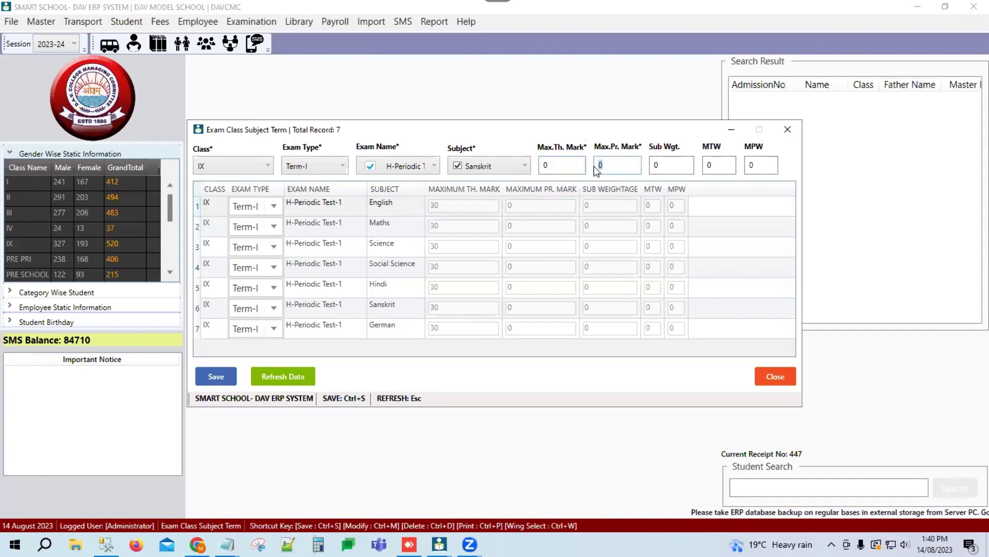
left_click(655, 167)
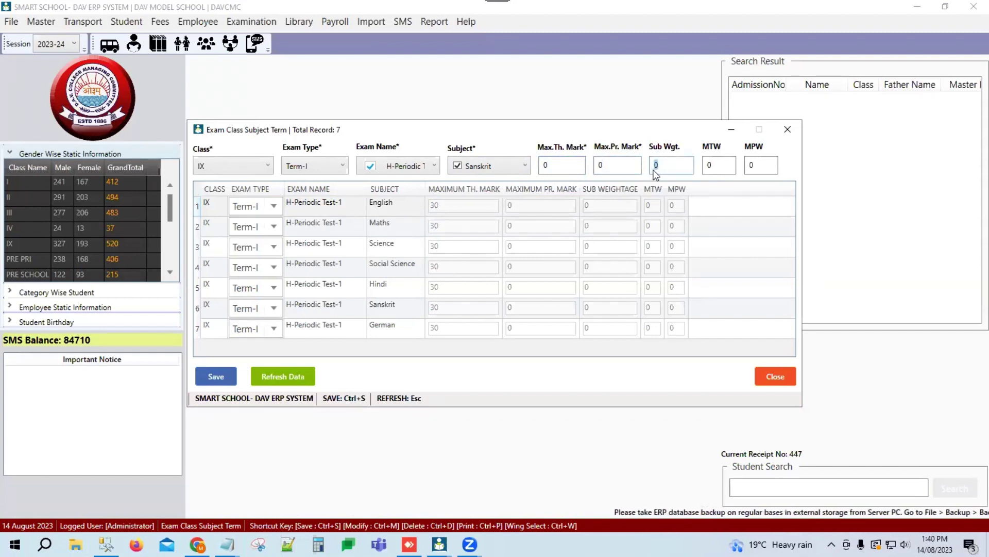
left_click(716, 166)
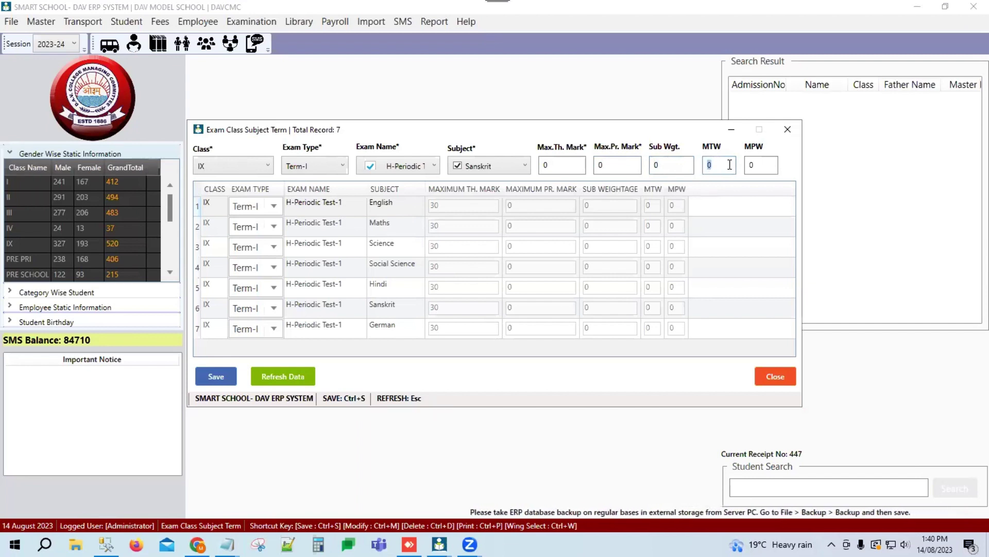
left_click(750, 166)
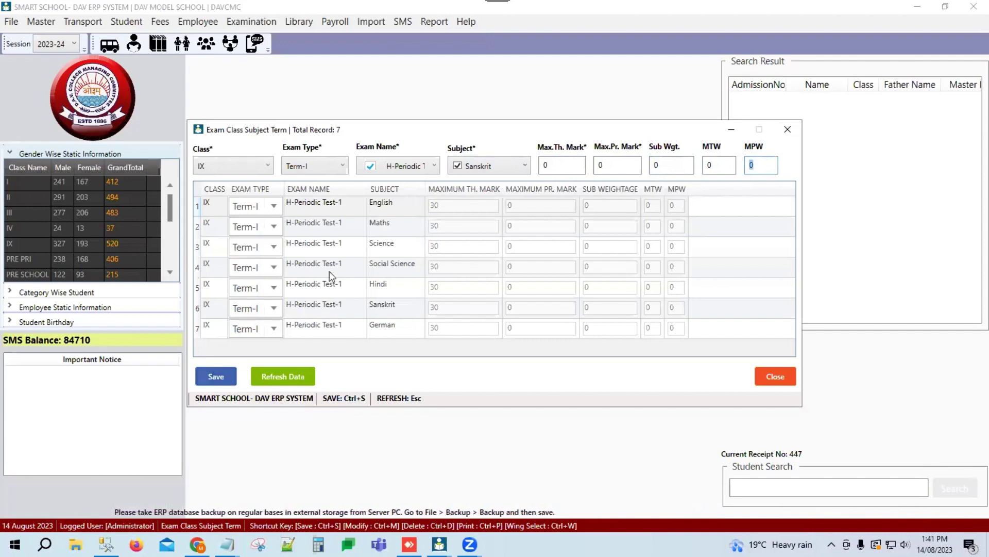
Step: Switch the exam name from H-Periodic Test-1 to H-Half Yearly and examine the maximum theory and practical marks of NSQF-IT/AI
left_click(413, 165)
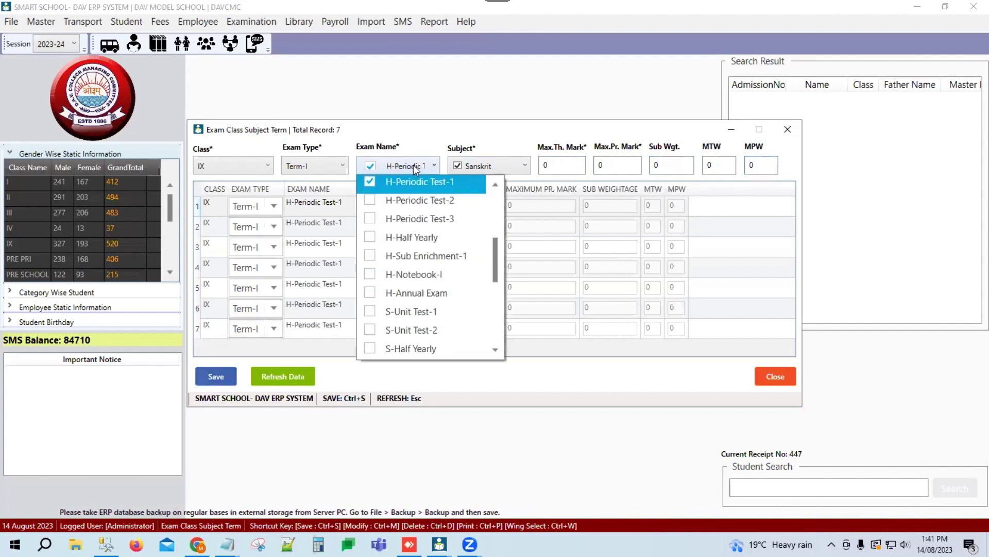
left_click(368, 182)
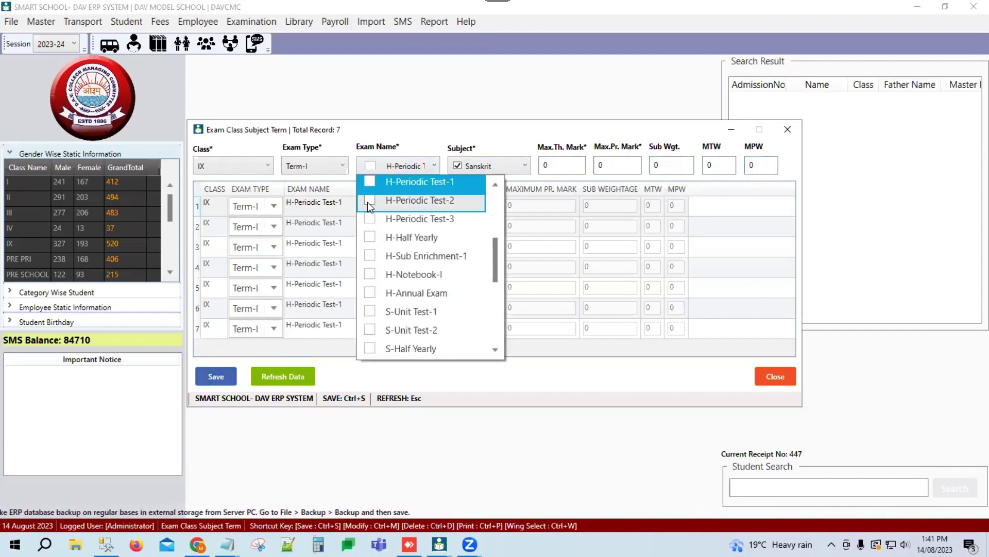
left_click(368, 201)
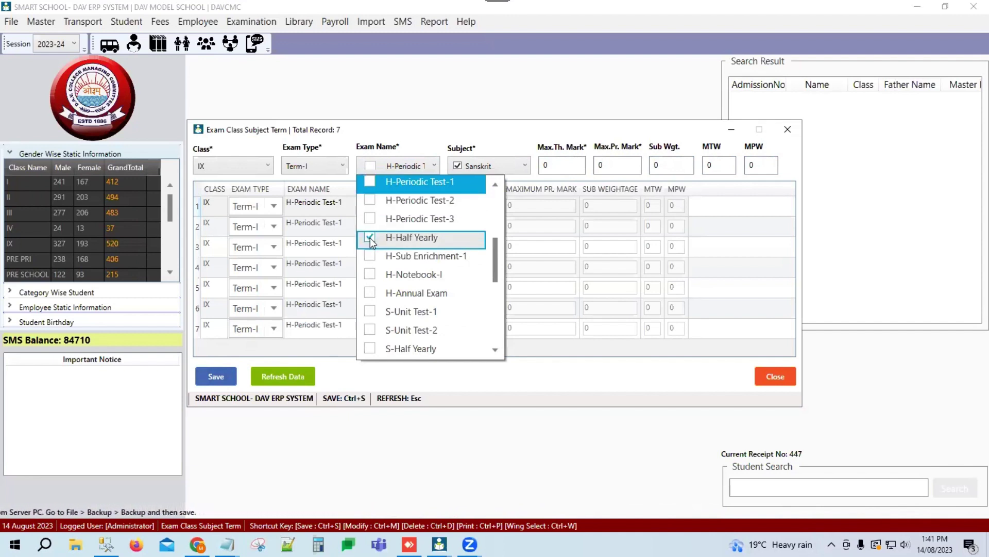
left_click(402, 237)
scroll(426, 259, "down", 1)
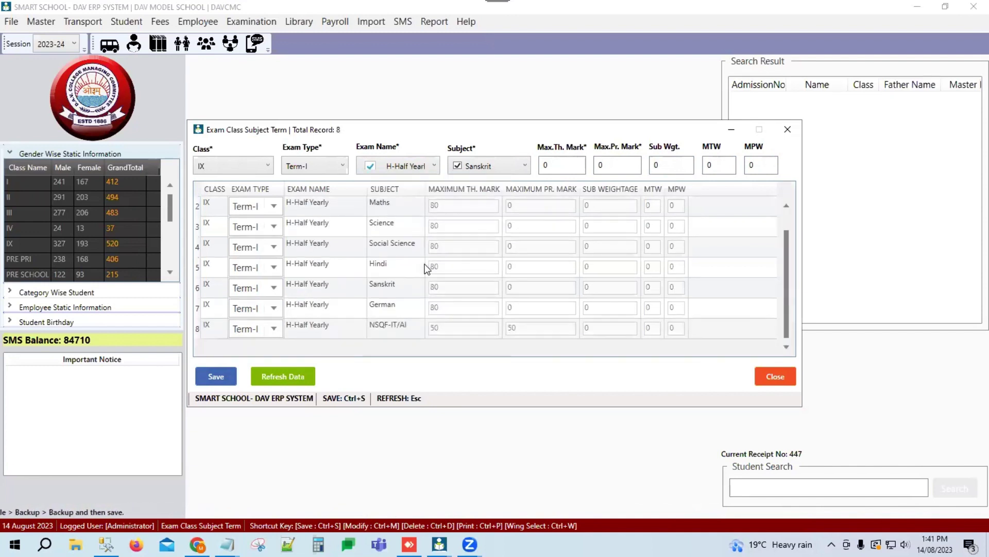
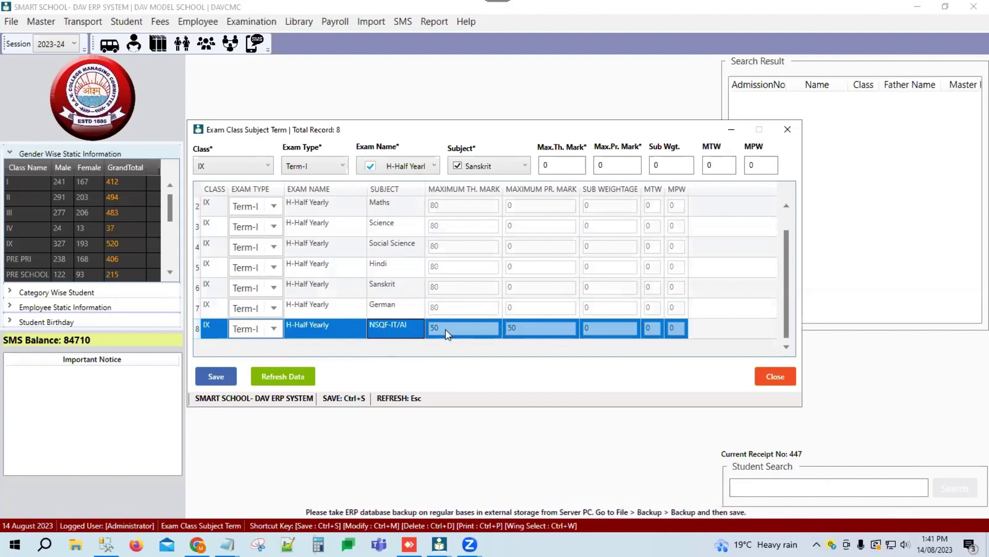
left_click(543, 326)
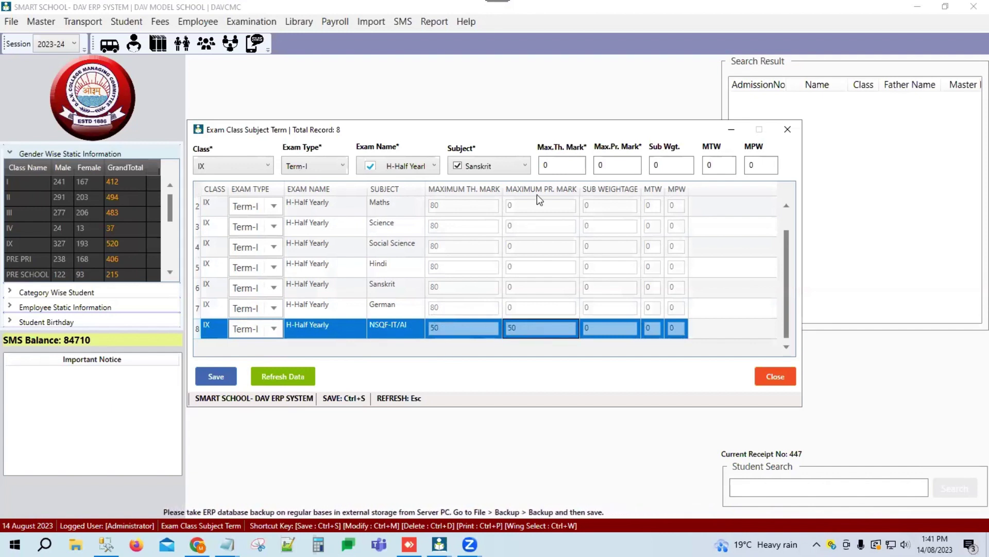
left_click(545, 165)
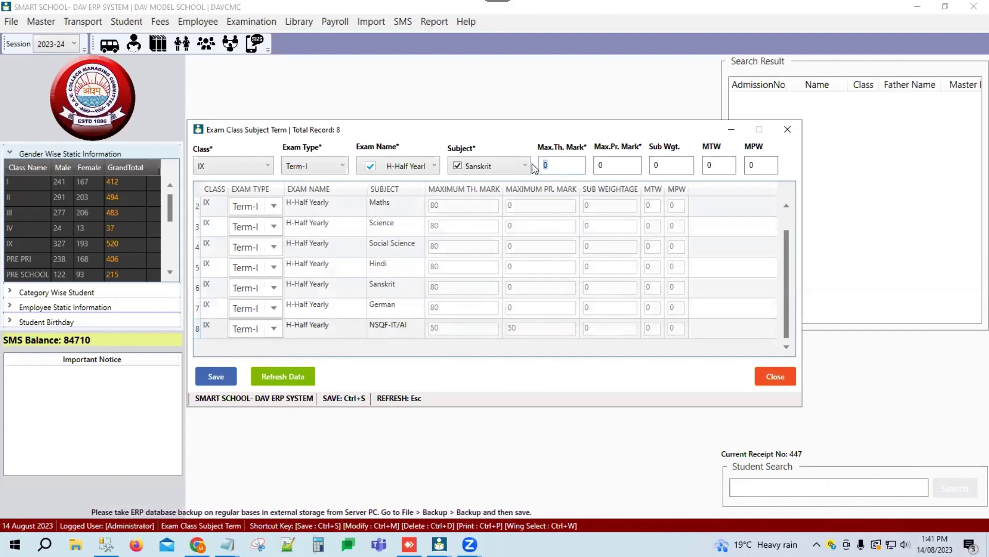
left_click(615, 166)
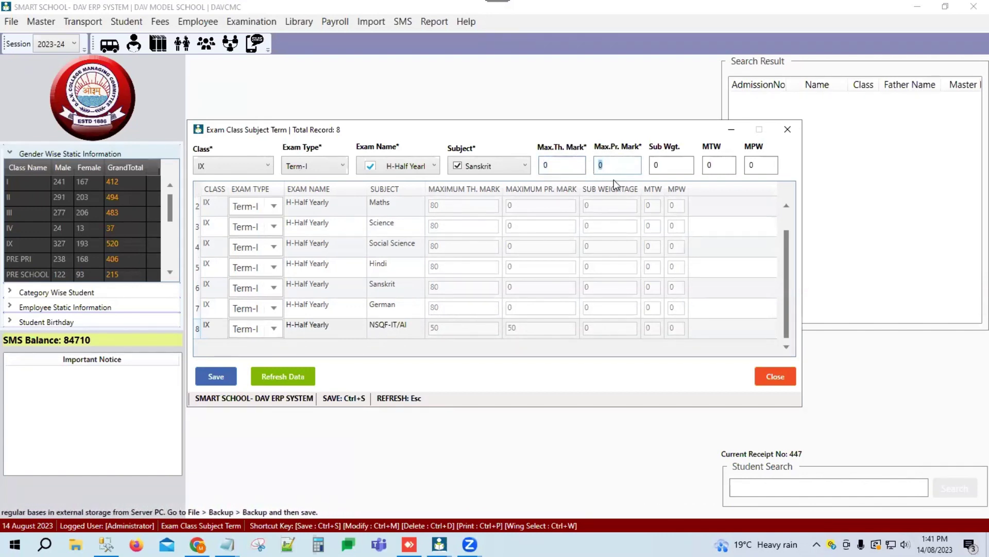
Step: Switch the exam name to H-Sub Enrichment-1 and examine the maximum theory mark for its subjects
left_click(407, 166)
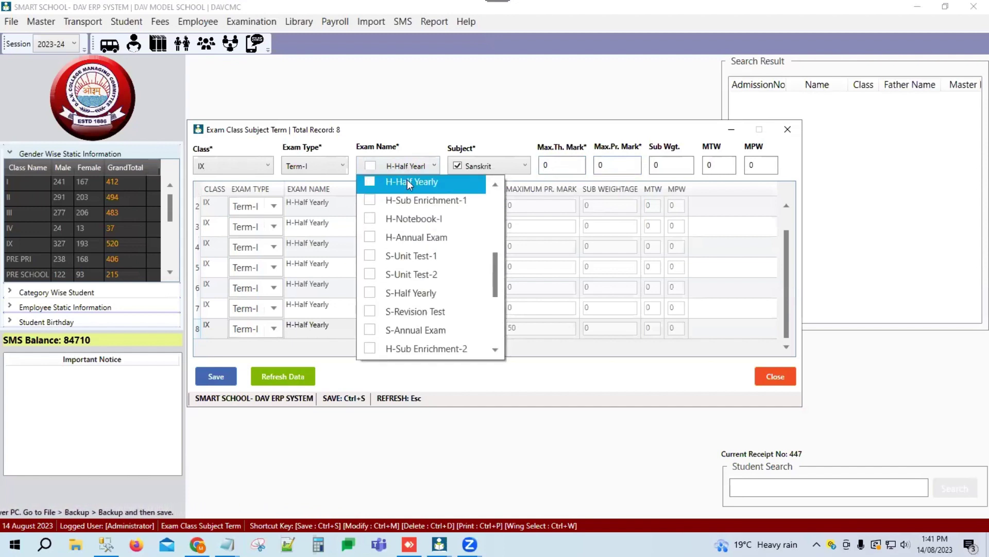
left_click(368, 200)
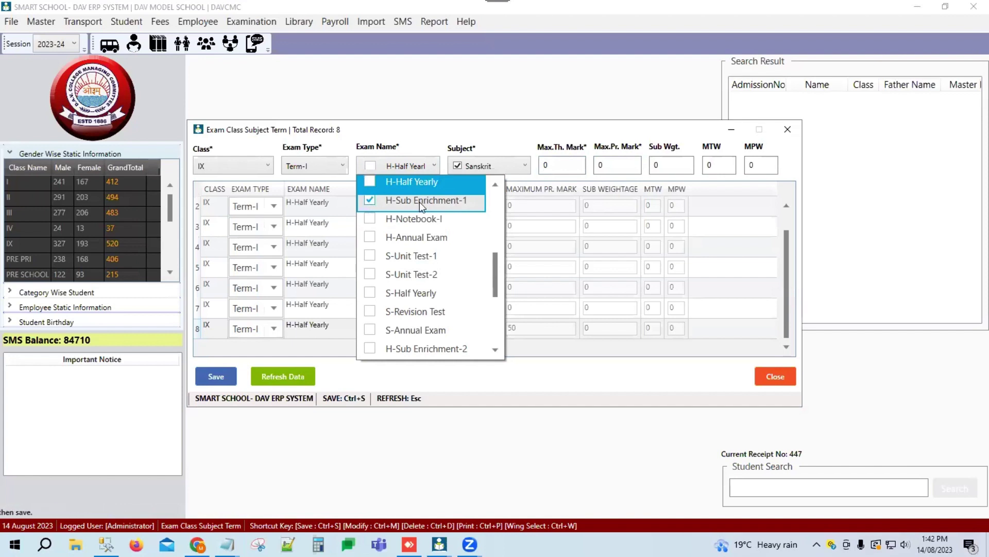
left_click(420, 200)
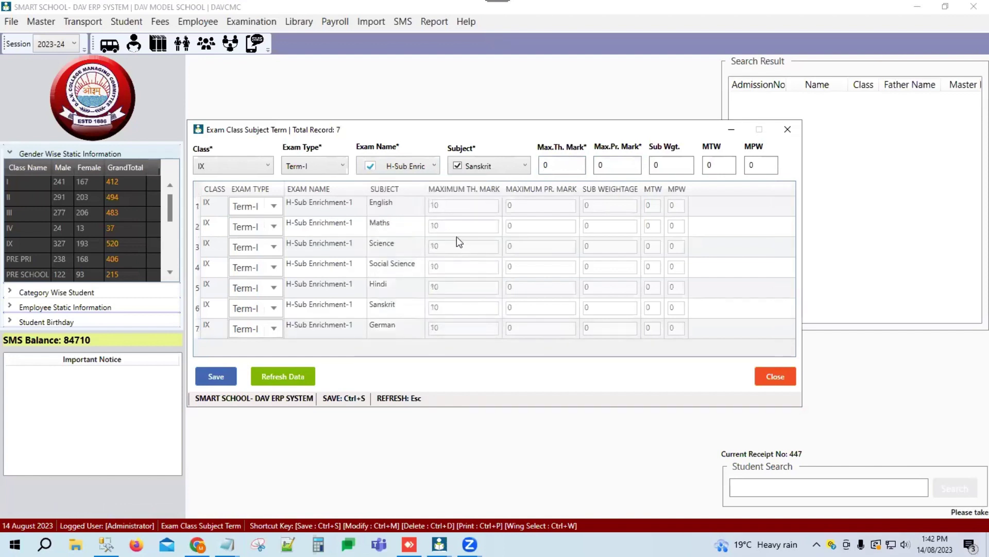
left_click(459, 206)
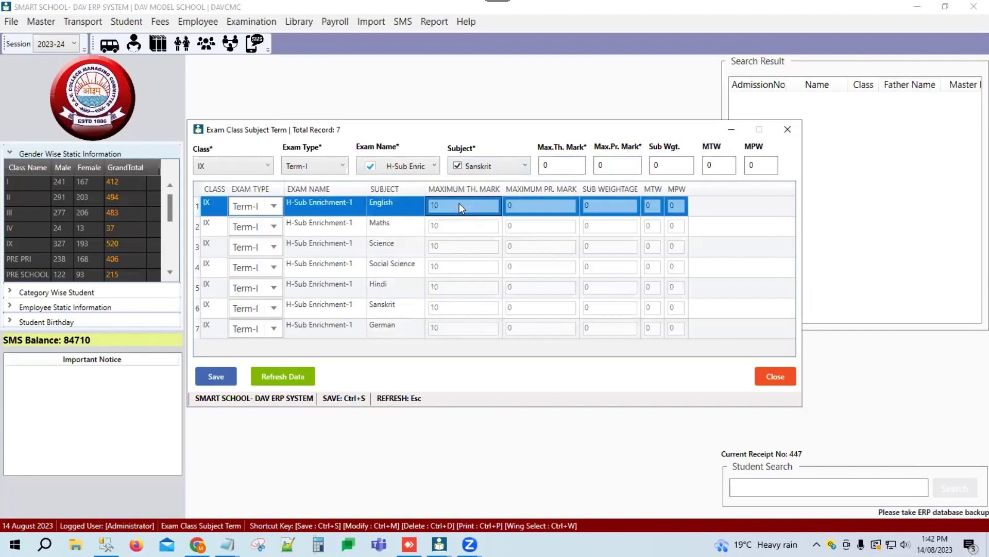
left_click(563, 166)
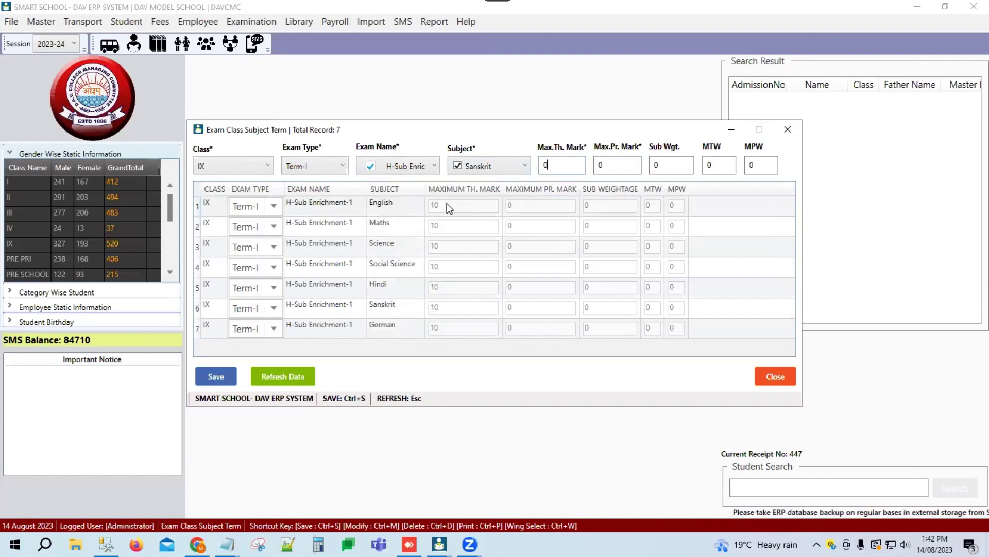
left_click(561, 165)
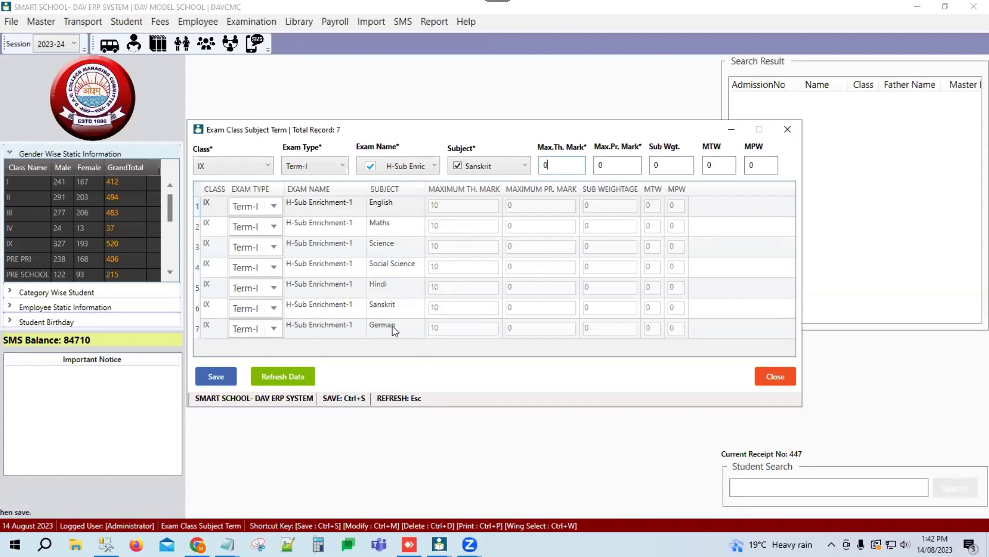
Step: Check the exam type options of the English record for H-Sub Enrichment-1, keeping Term-I
left_click(274, 207)
left_click(254, 222)
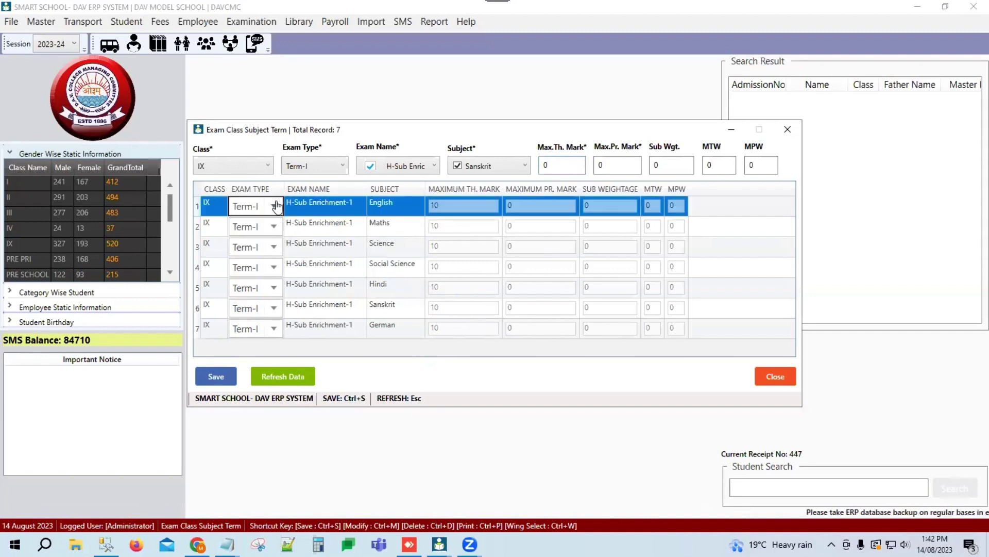
left_click(273, 207)
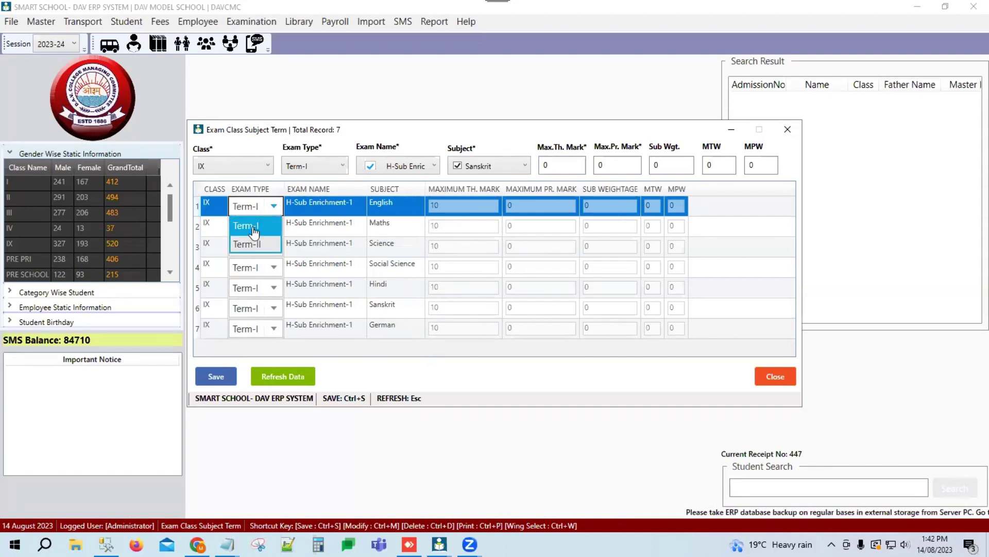
left_click(254, 227)
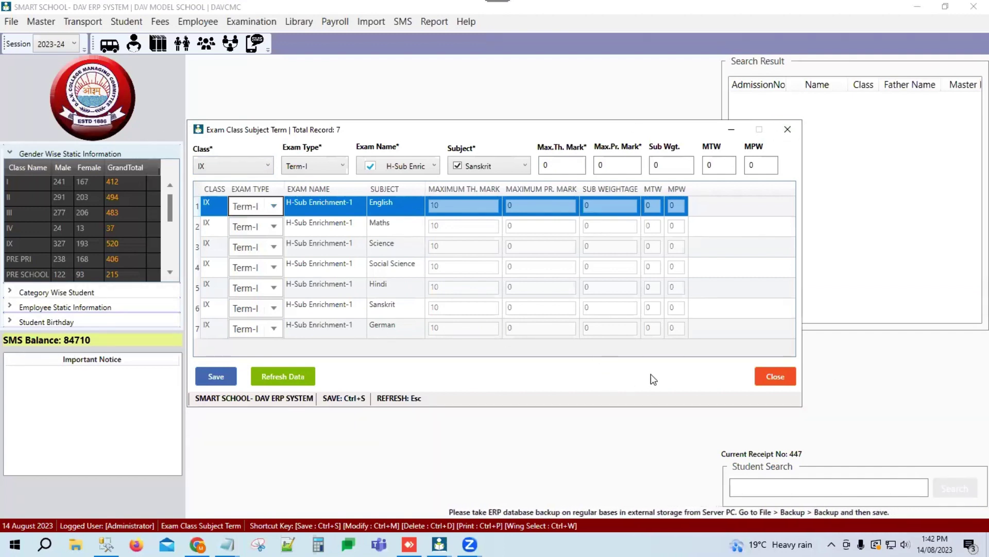
Step: Close the Exam Class Subject Term form without saving and open the Exam Student Mark Entry form
left_click(777, 380)
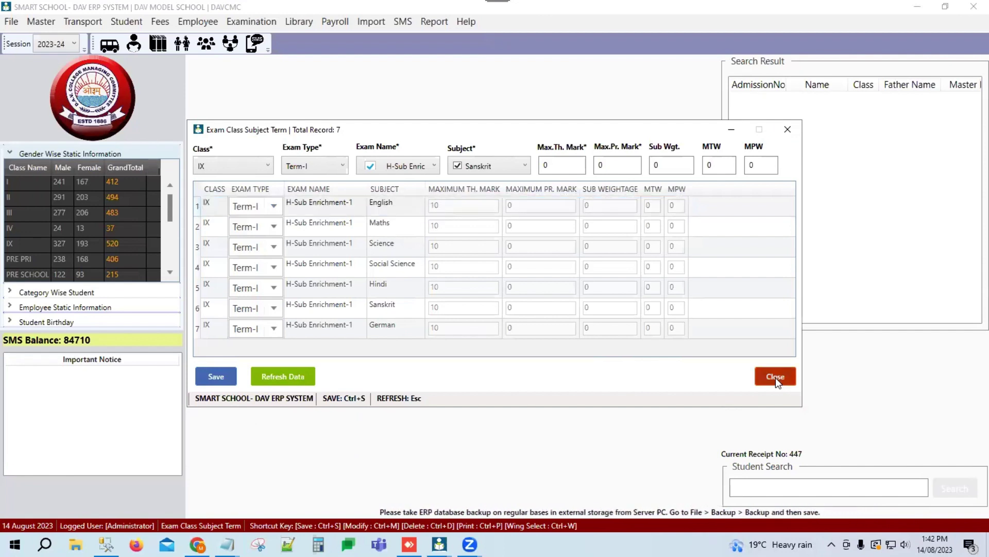
left_click(253, 22)
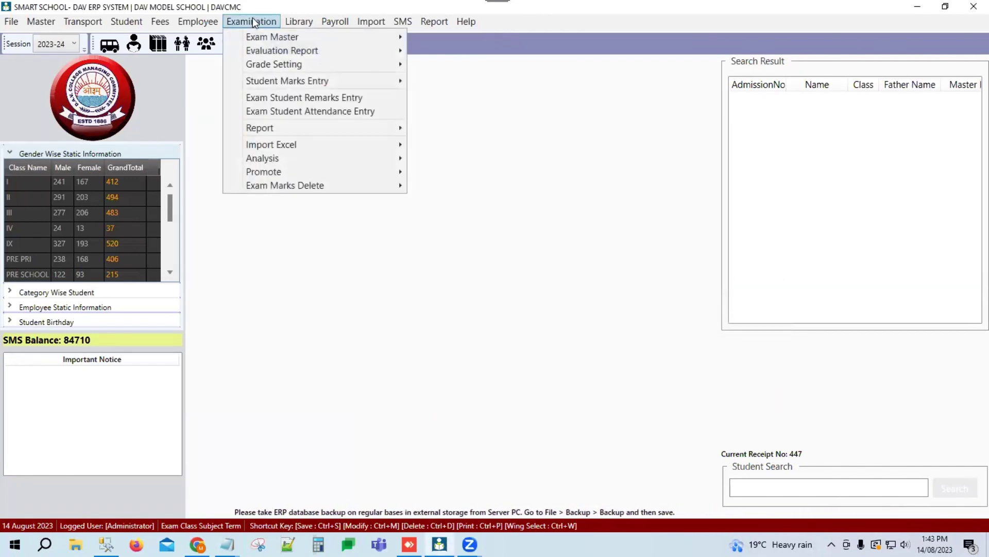
mouse_move(260, 80)
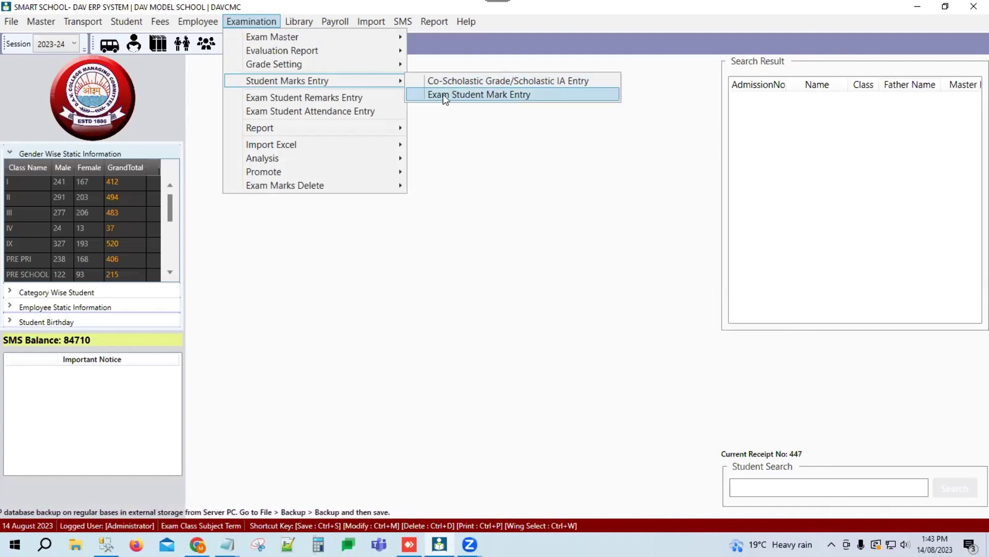
left_click(475, 97)
Step: Set the marks entry form to class IX, section A and exam name H-Periodic Test-1
left_click(206, 156)
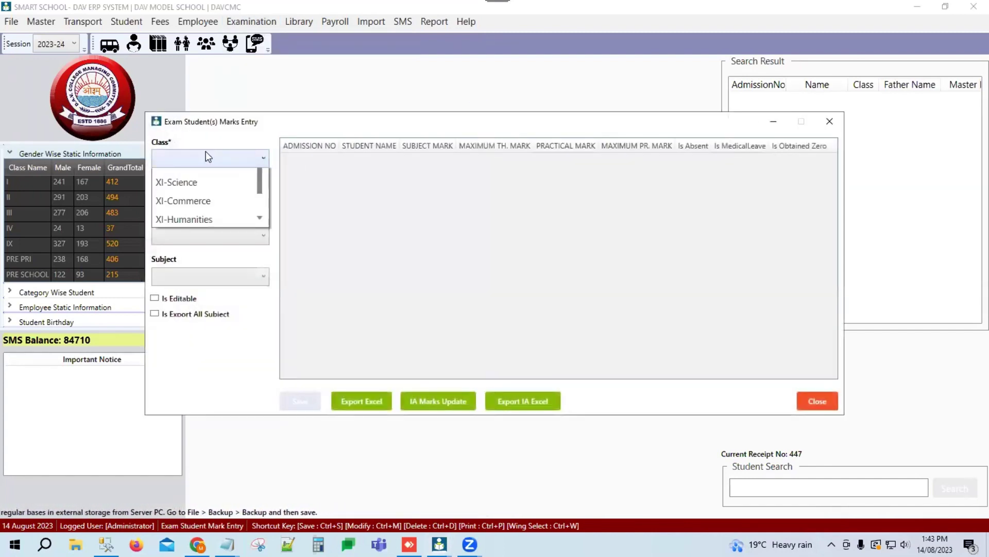
left_click(174, 292)
left_click(212, 194)
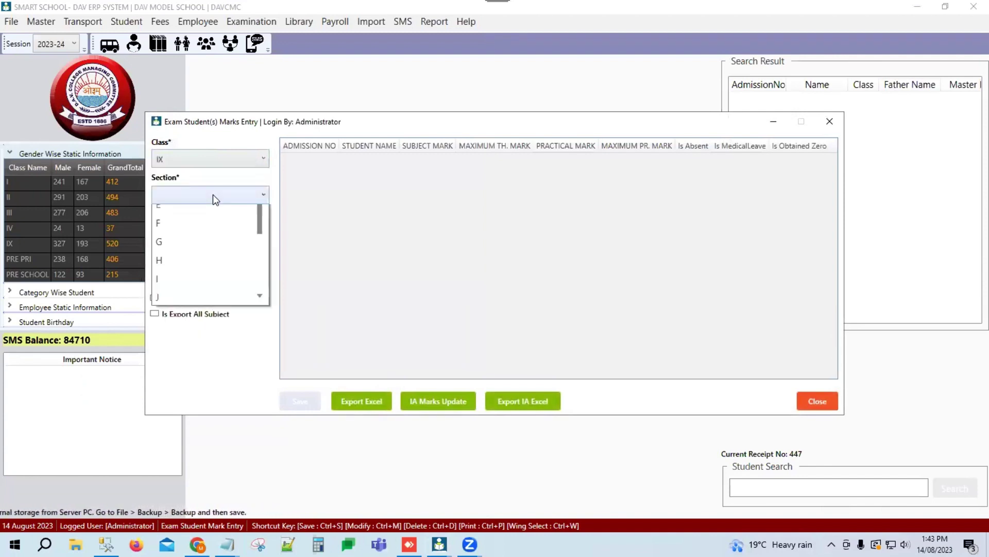
scroll(201, 222, "up", 2)
left_click(194, 215)
left_click(223, 232)
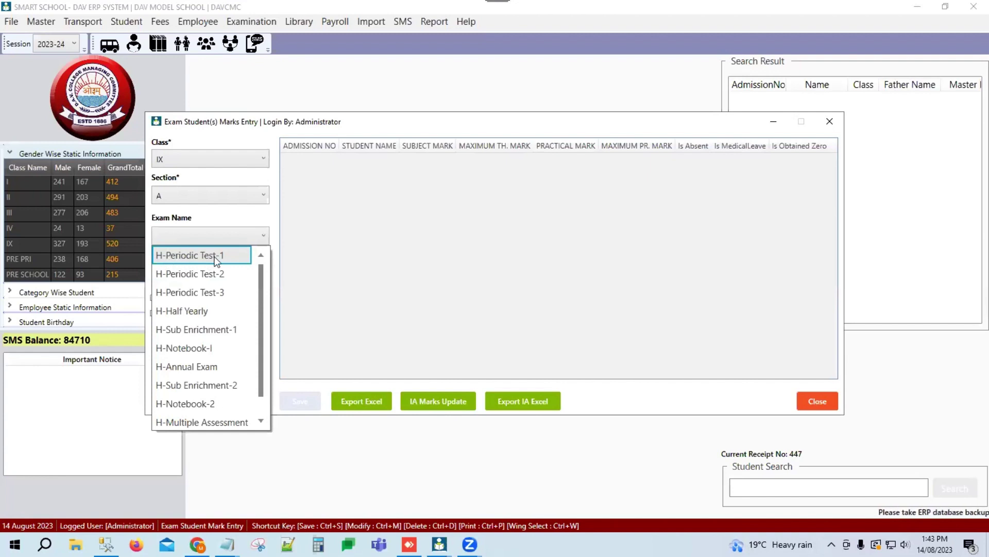
left_click(196, 257)
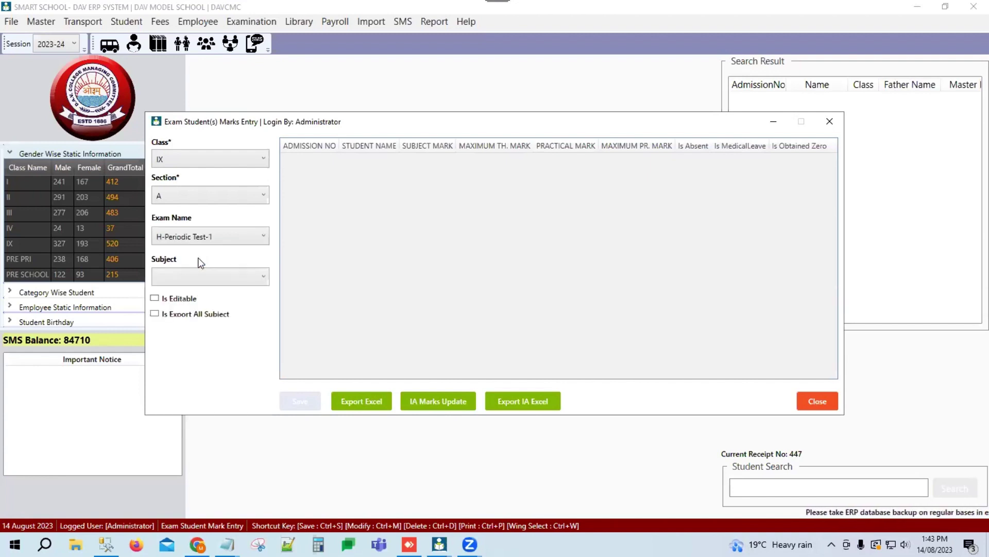
Step: Load the English marks for H-Periodic Test-1 and examine the subject marks of students 2 to 4
left_click(192, 282)
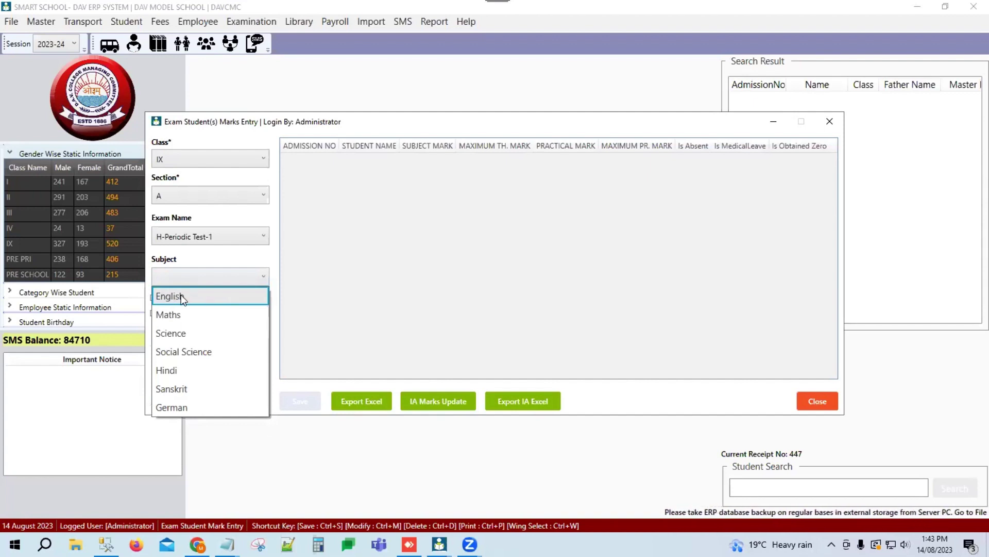
left_click(262, 293)
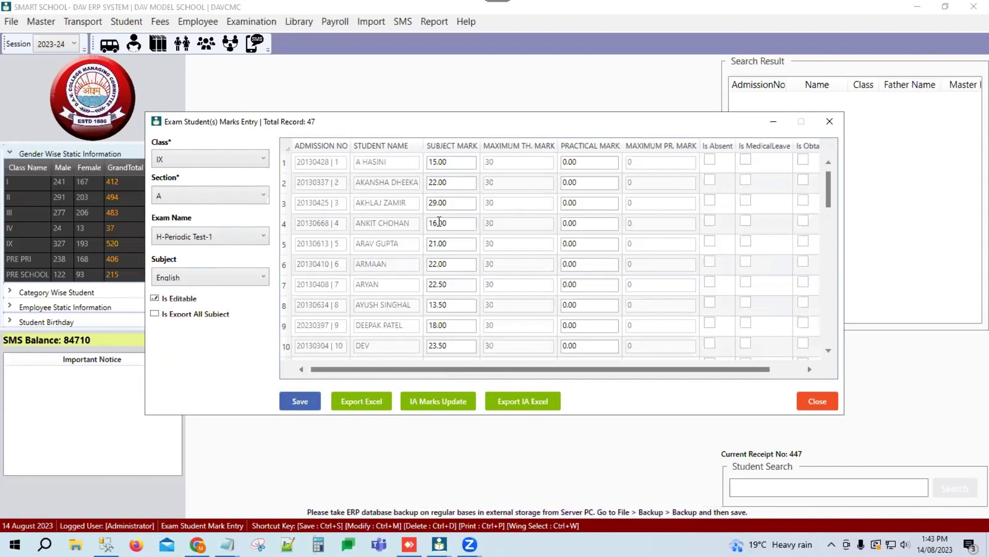
left_click(448, 182)
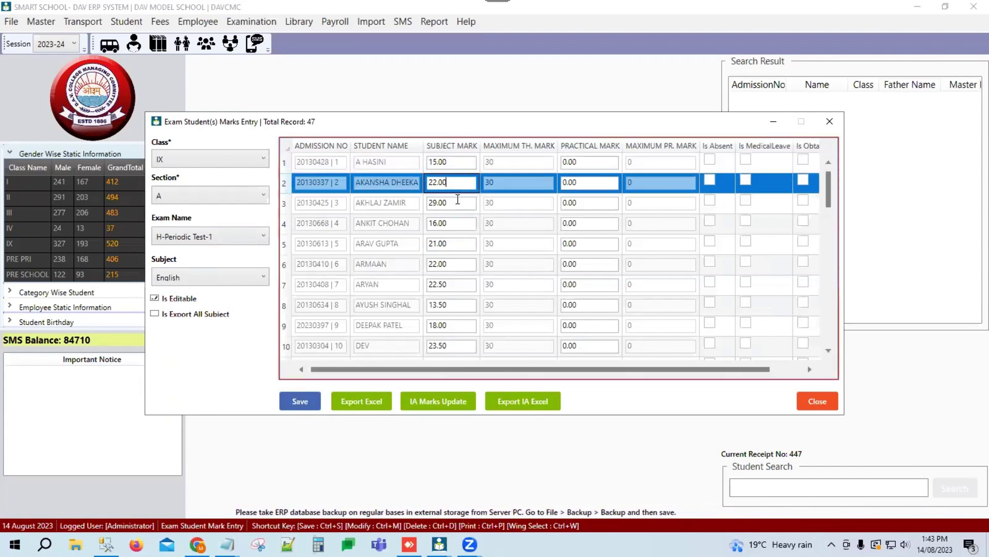
key("Down")
key("Down")
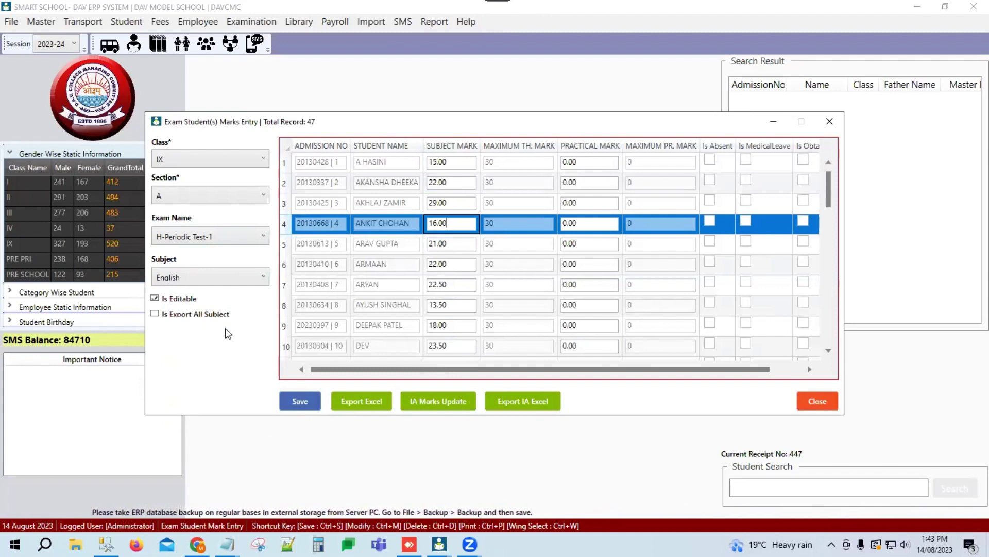
Step: Check the subject options, keeping English, and go over the subject marks of the first four students
left_click(190, 280)
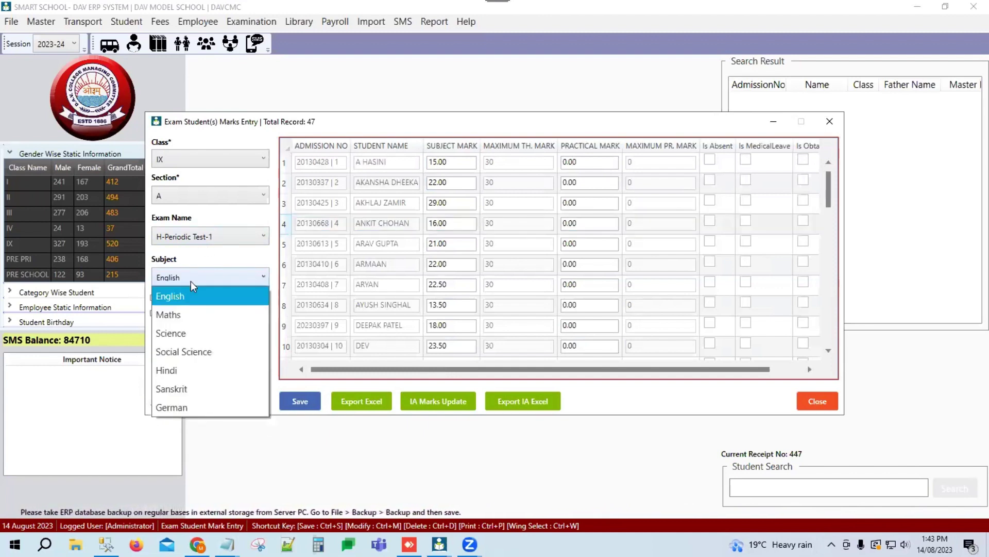
left_click(177, 296)
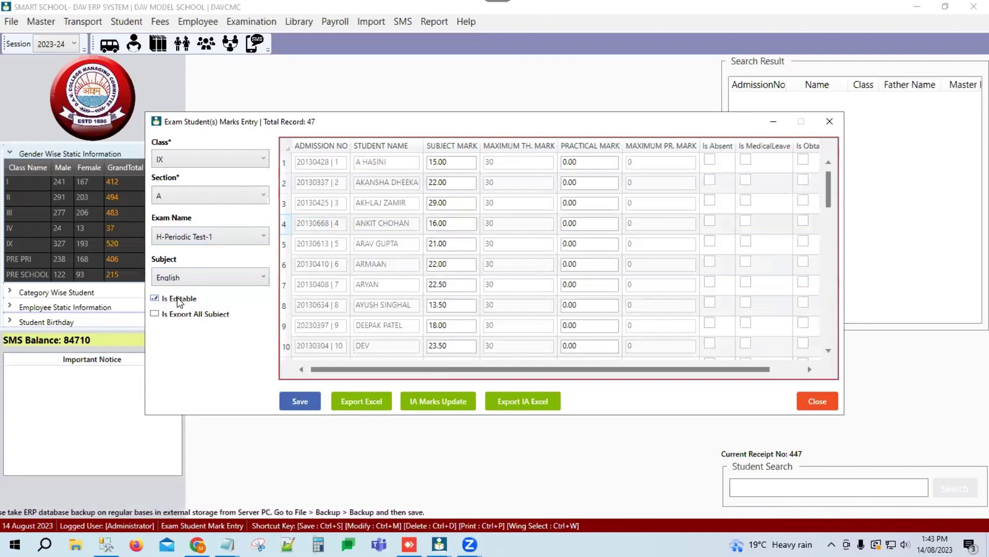
left_click(452, 167)
left_click(452, 184)
left_click(453, 203)
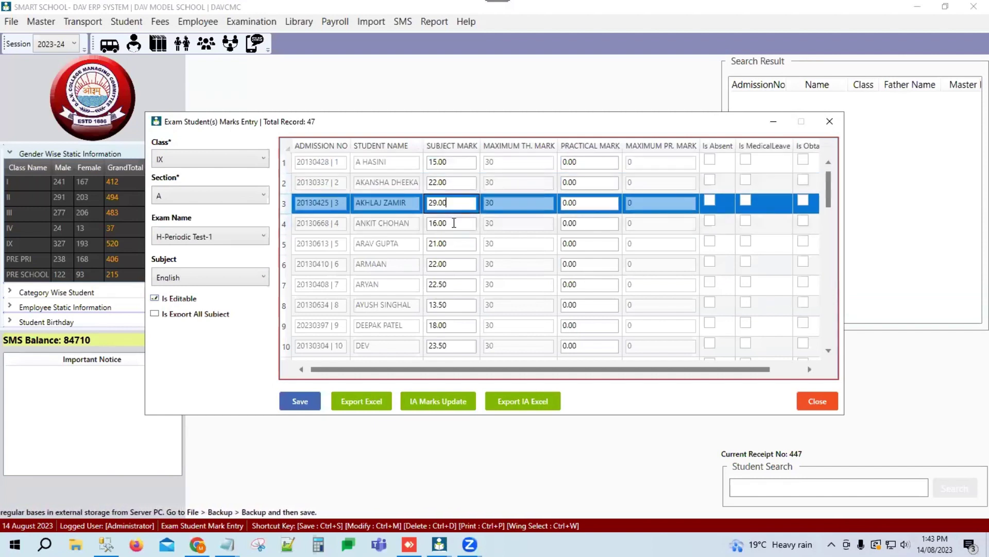
left_click(454, 223)
left_click(457, 162)
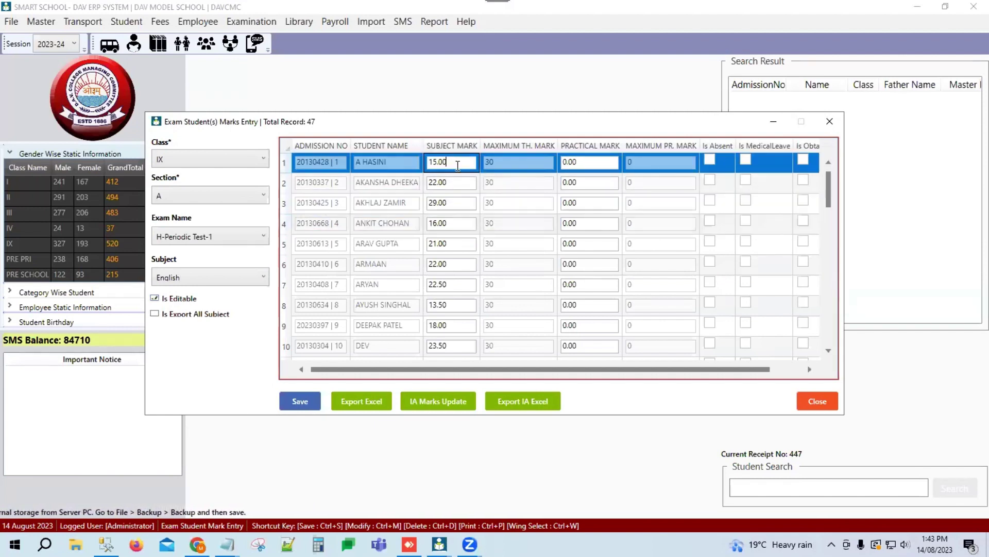
left_click(459, 182)
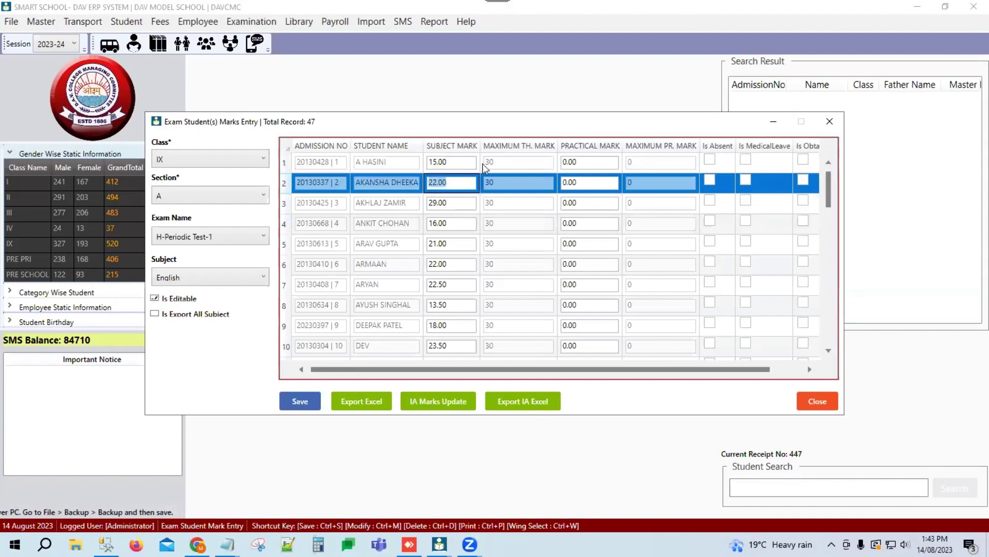
Step: Examine the maximum theory, practical and subject marks in the first three student rows for English
left_click(509, 164)
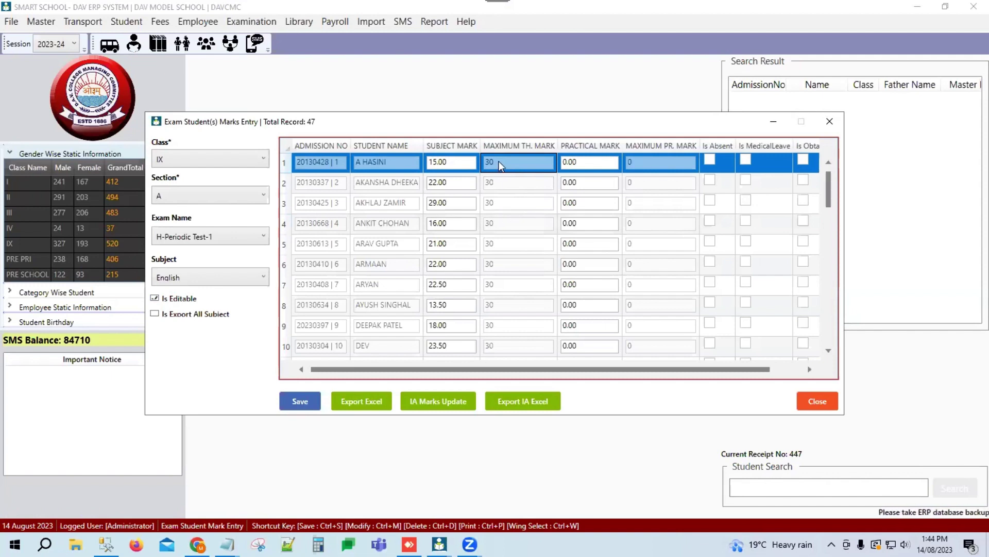
left_click(582, 163)
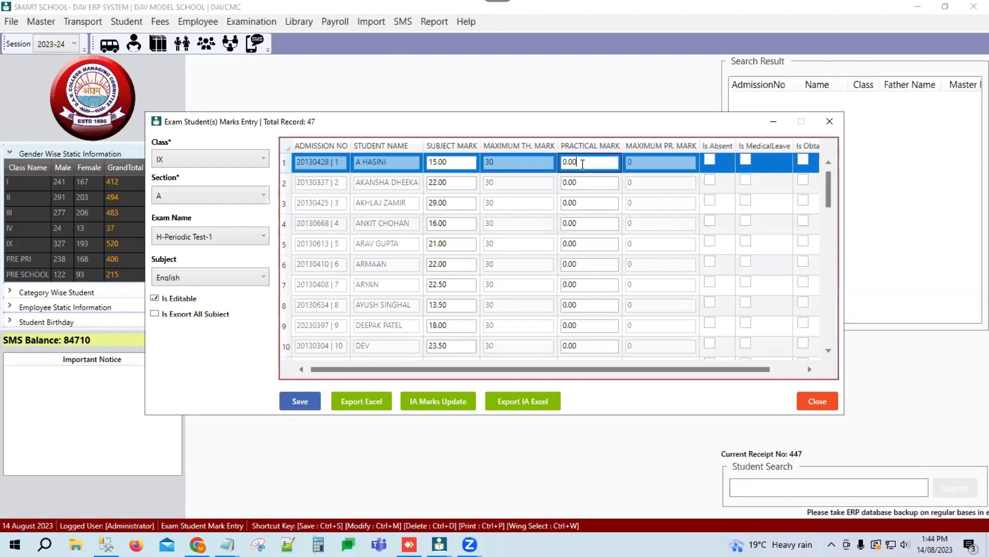
left_click(593, 184)
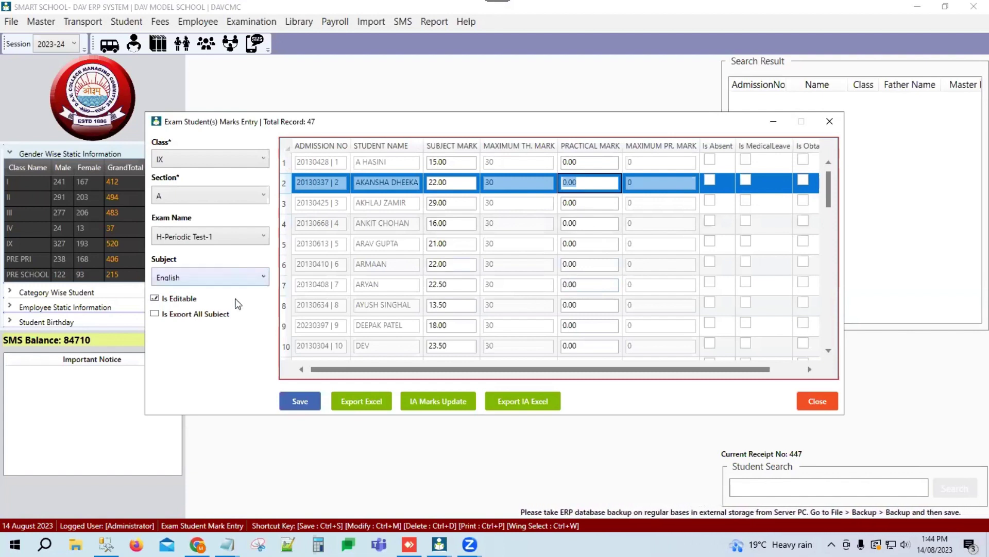
left_click(454, 161)
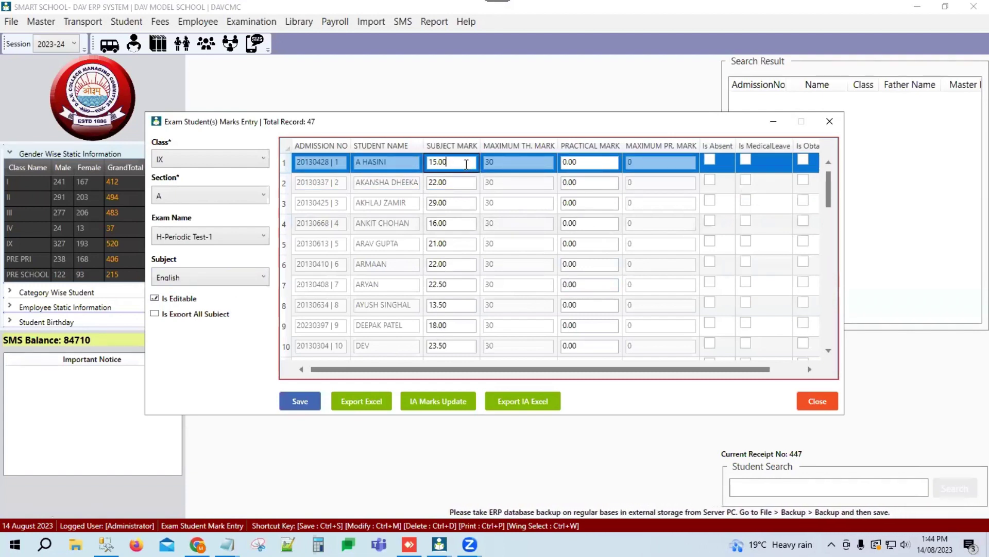
left_click(454, 183)
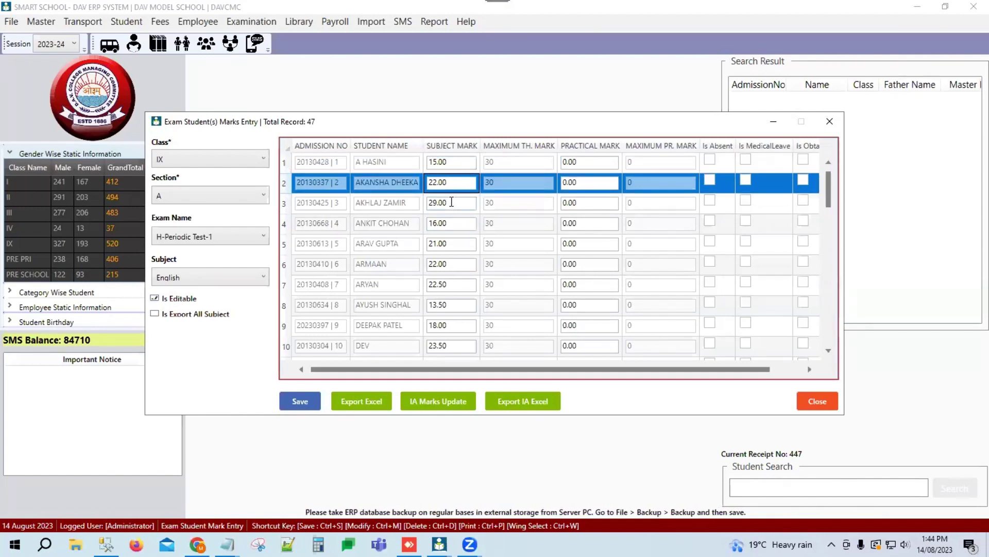
left_click(451, 202)
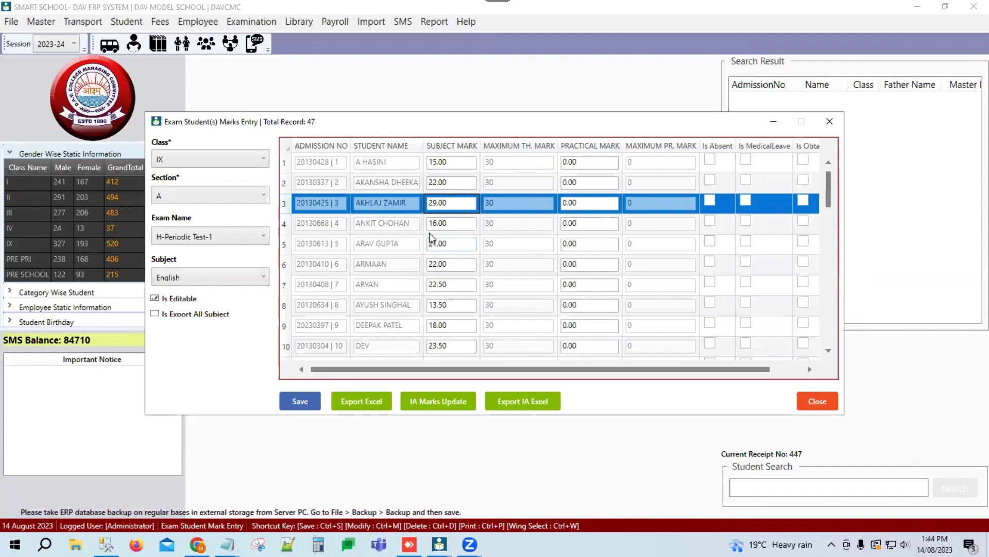
Step: Switch the subject through Maths and Science to Social Science to view each subject's student marks
left_click(223, 279)
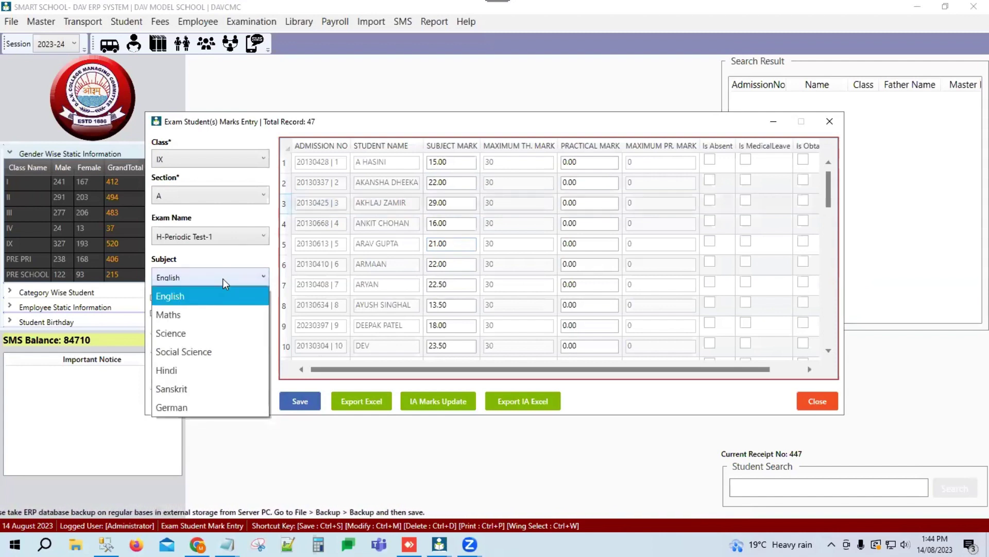
left_click(194, 313)
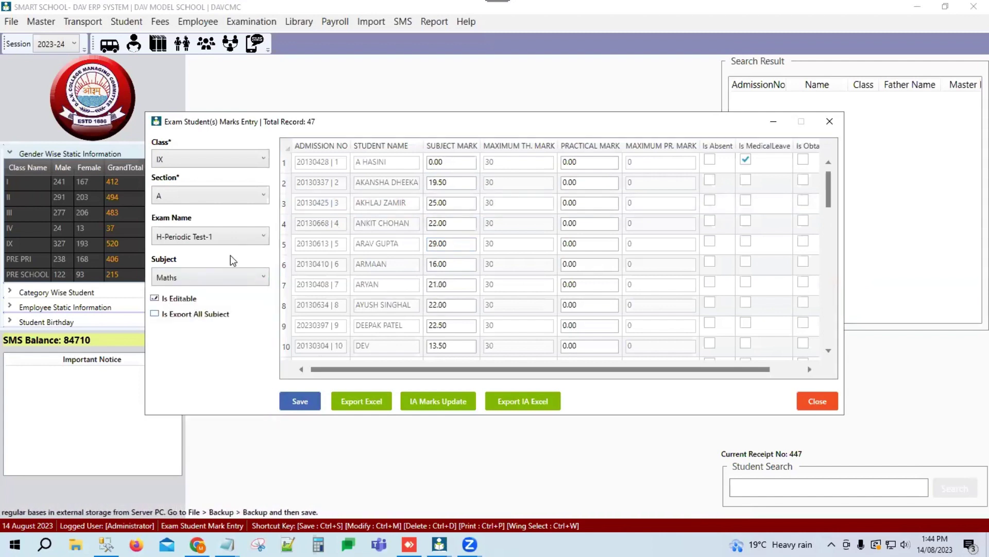
left_click(229, 277)
left_click(206, 333)
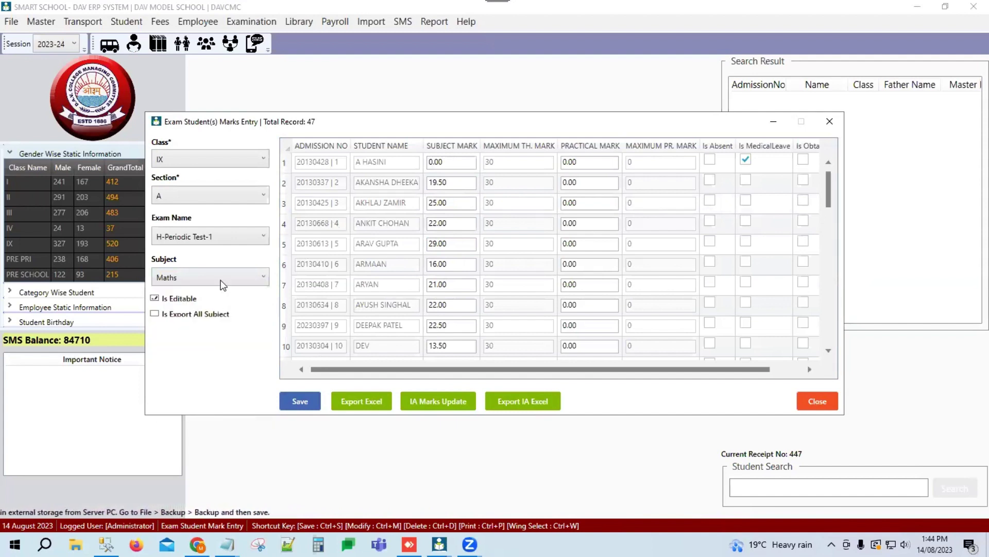
left_click(221, 280)
left_click(187, 333)
key("Down")
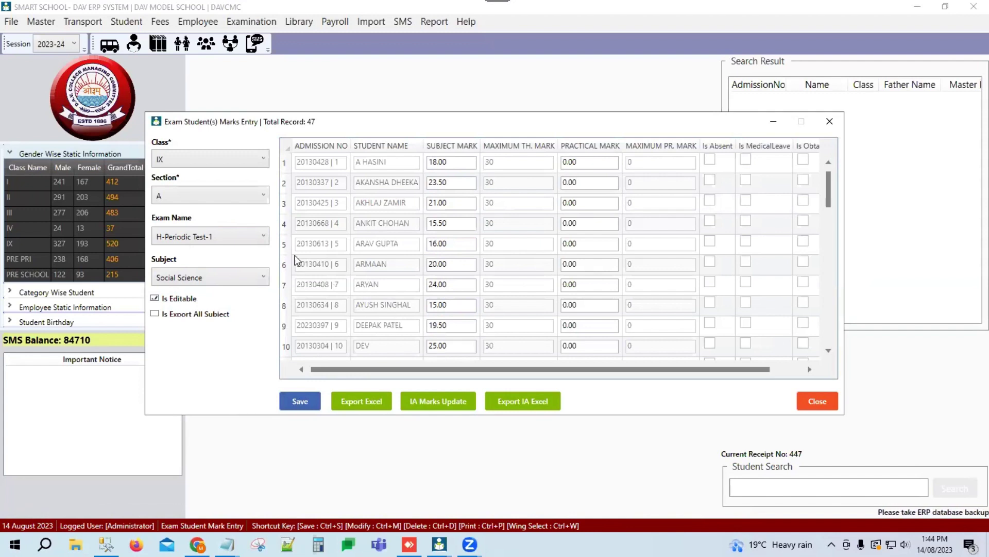
Step: Change the exam name to H-Half Yearly and load the English marks
left_click(231, 240)
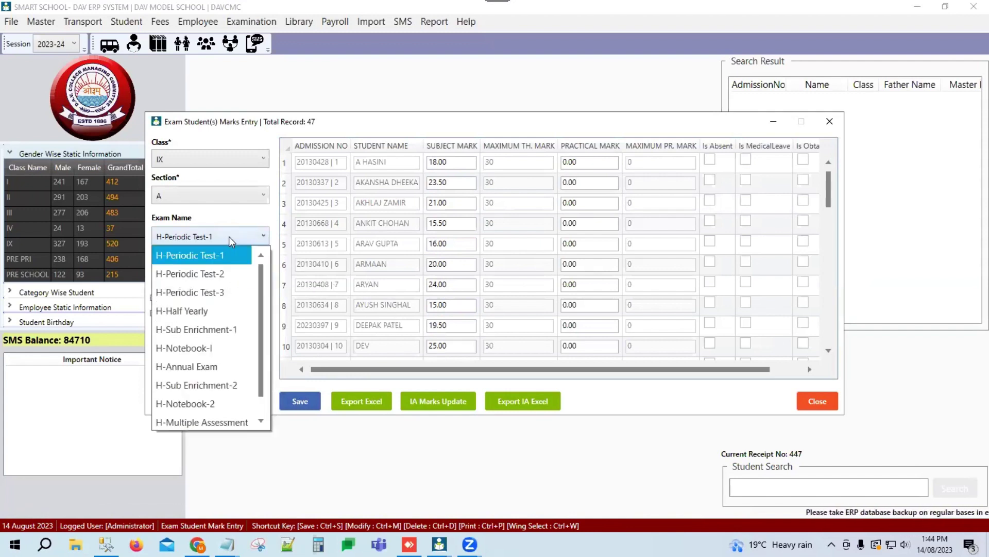
left_click(169, 309)
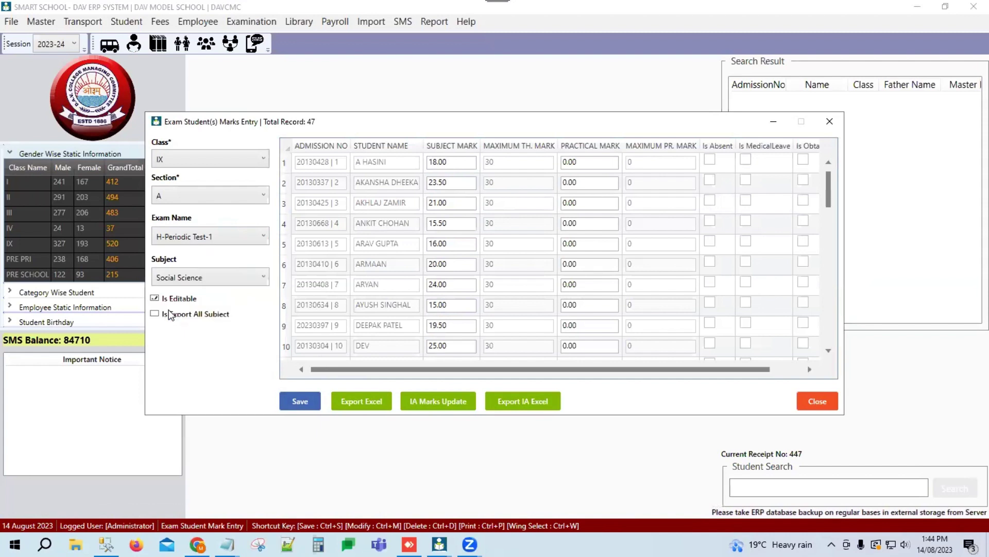
left_click(194, 280)
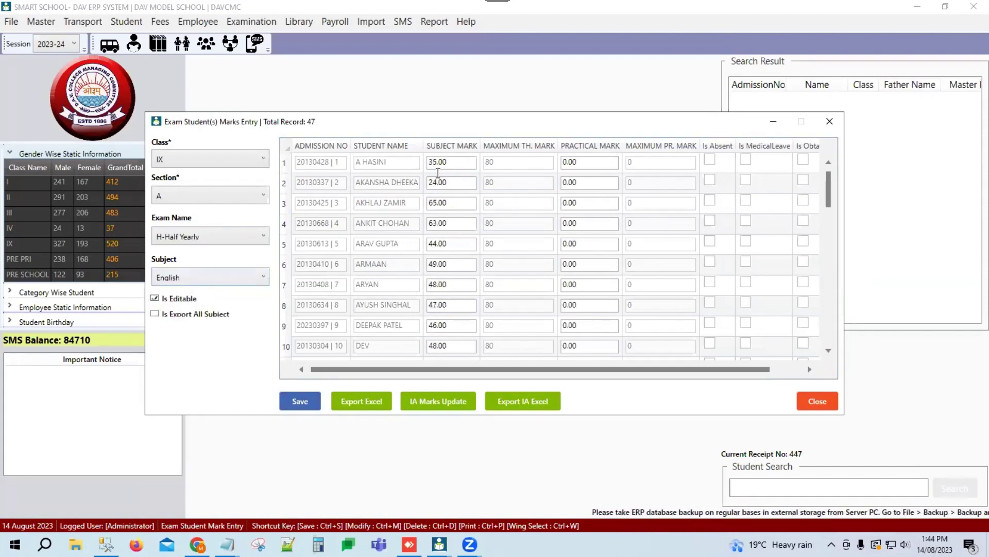
Step: Set the first student's English subject mark to 0 and flag the student as absent
left_click(452, 162)
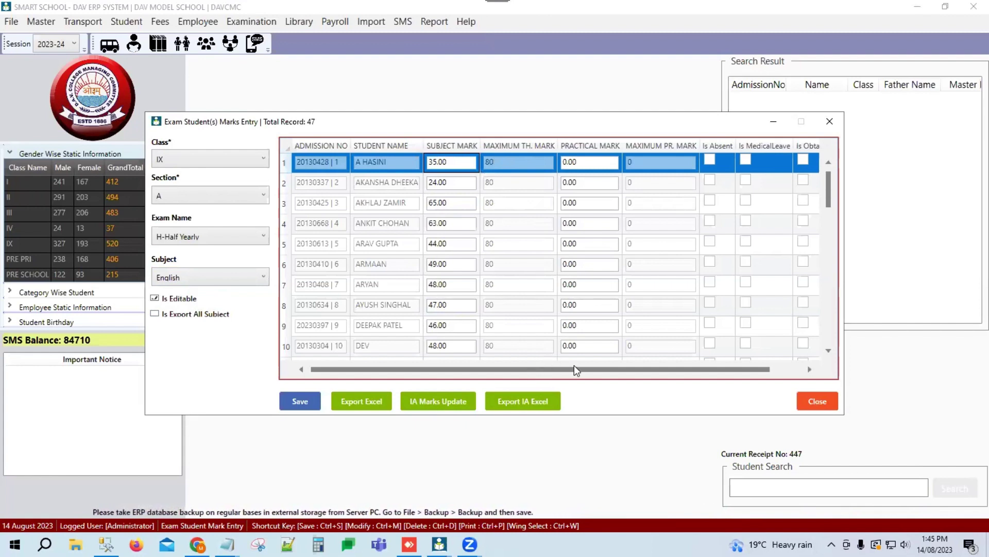
left_click_drag(574, 365, 604, 365)
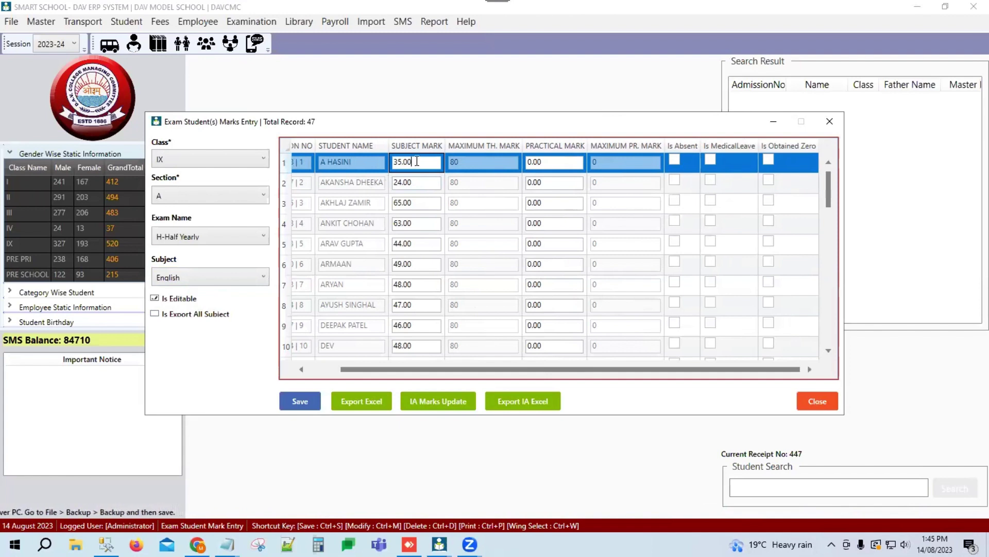
left_click_drag(412, 162, 384, 162)
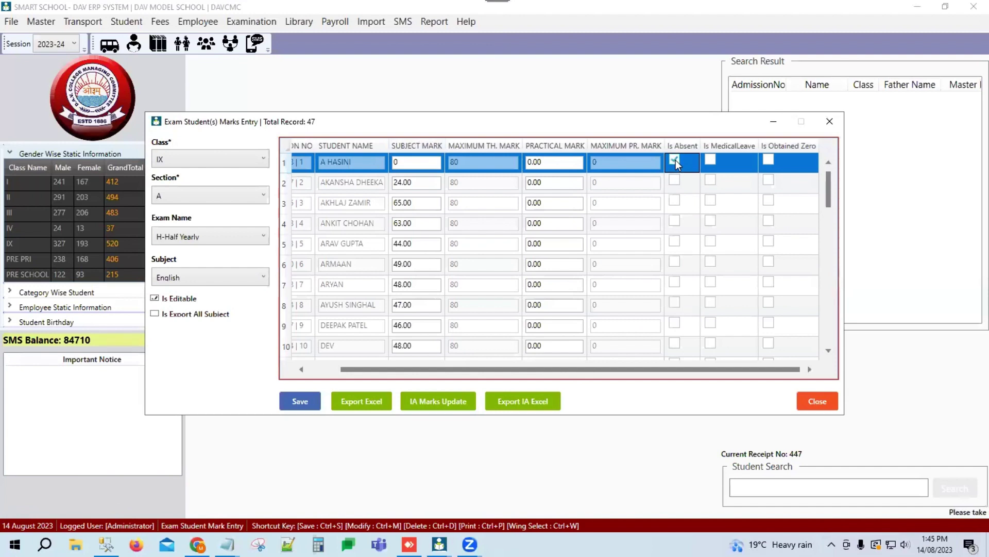
Step: Try the Is MedicalLeave and Is Obtained Zero flags in turn on the first student, clearing each again
left_click(710, 161)
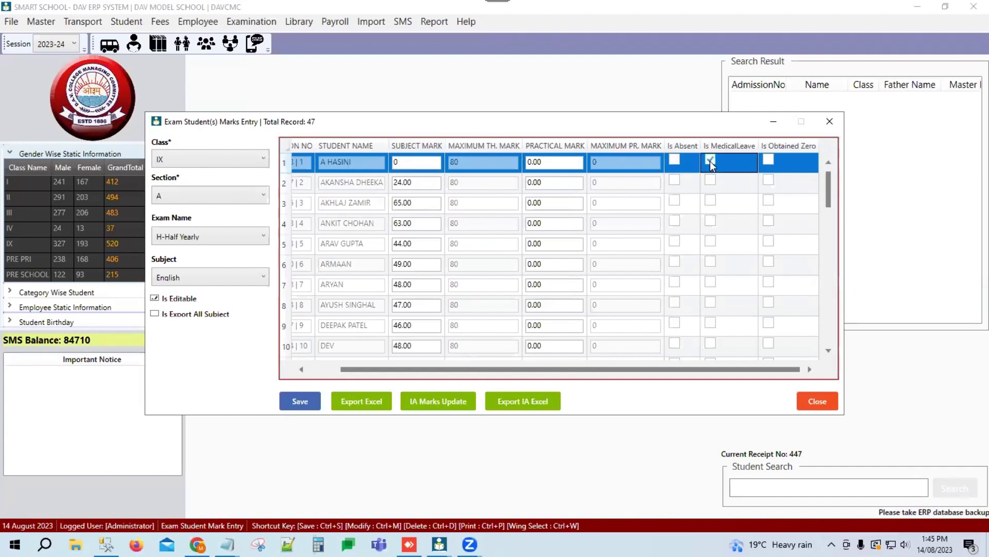
left_click(710, 161)
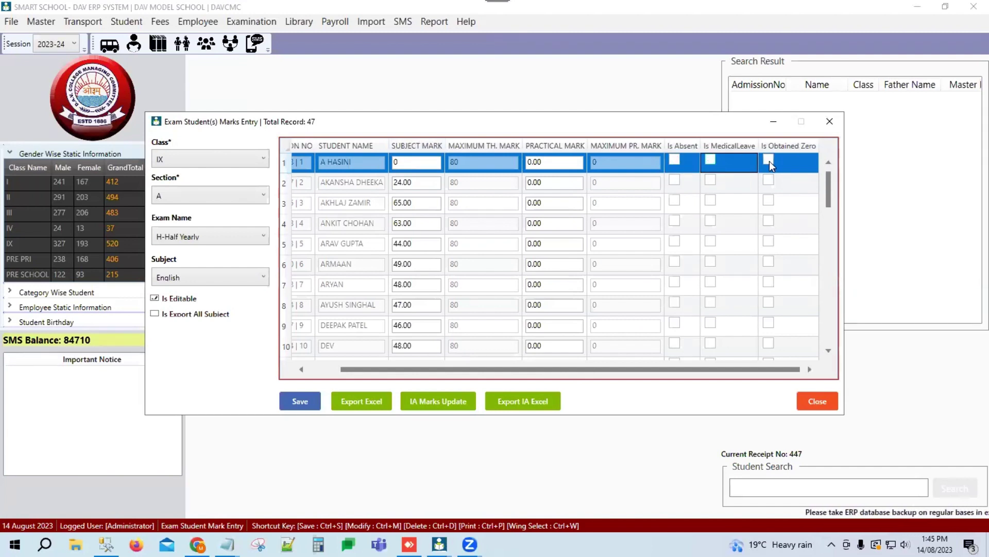
left_click(768, 160)
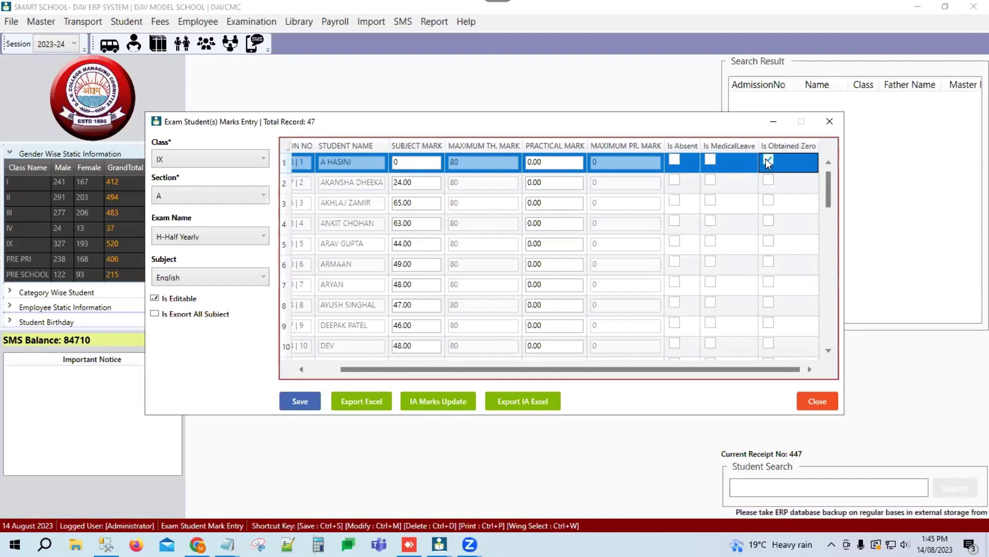
left_click(767, 161)
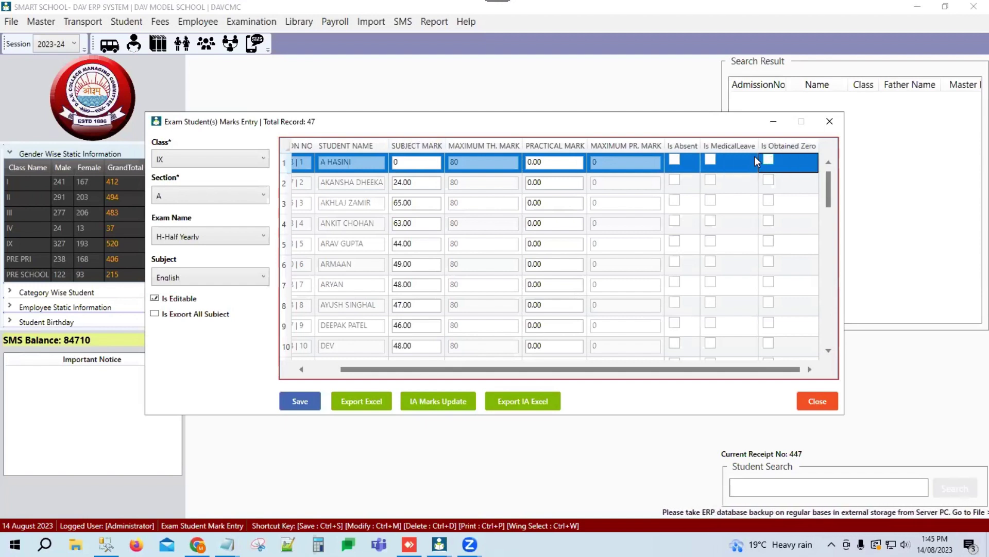
left_click_drag(420, 369, 391, 369)
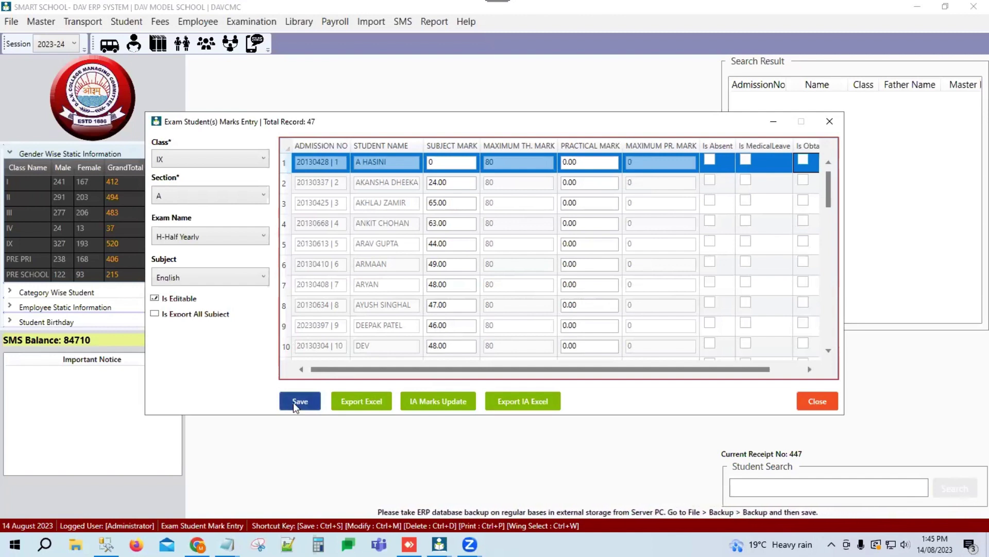
Step: Keep English as the subject and export the H-Half Yearly marks to an Excel file named eng on the Desktop
key("Down")
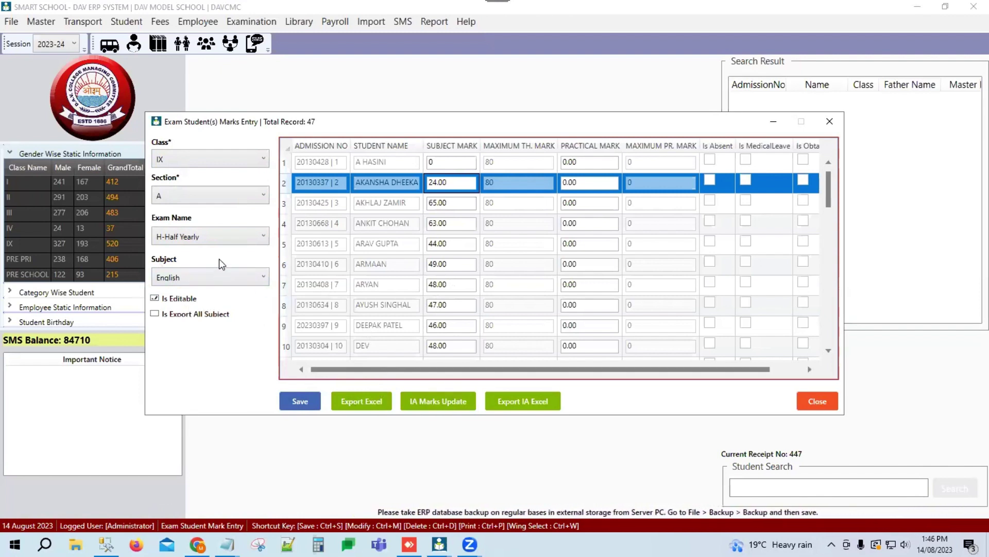
left_click(195, 278)
left_click(177, 296)
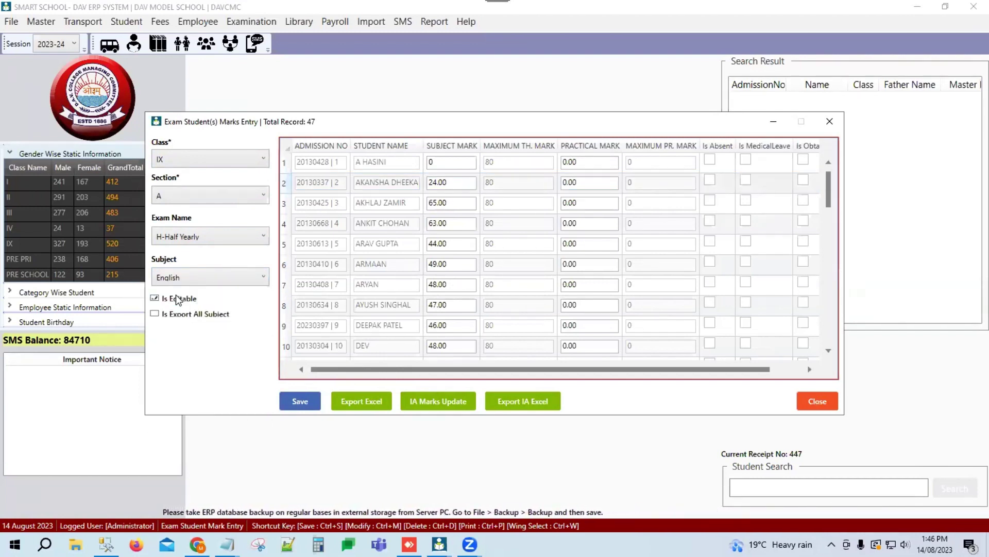
left_click(357, 403)
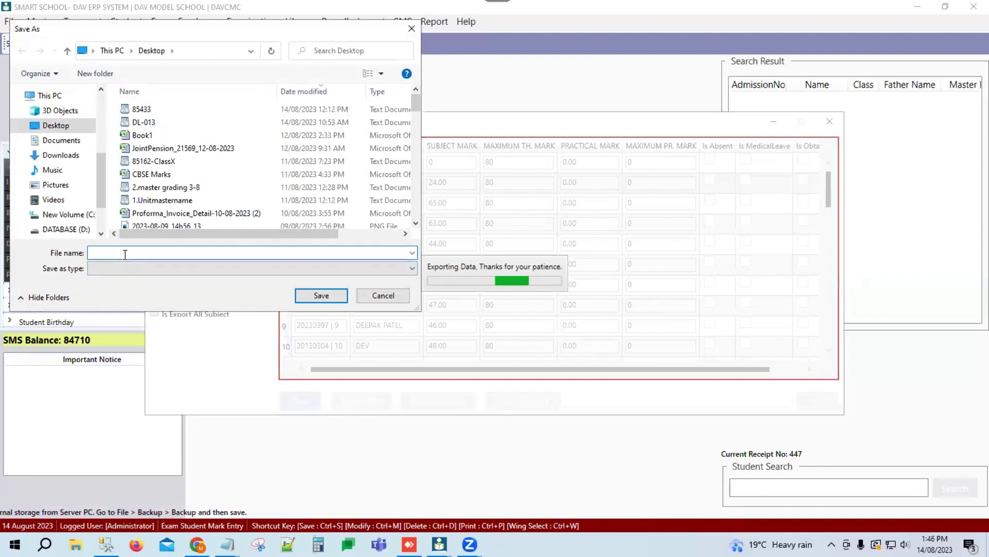
type("eng")
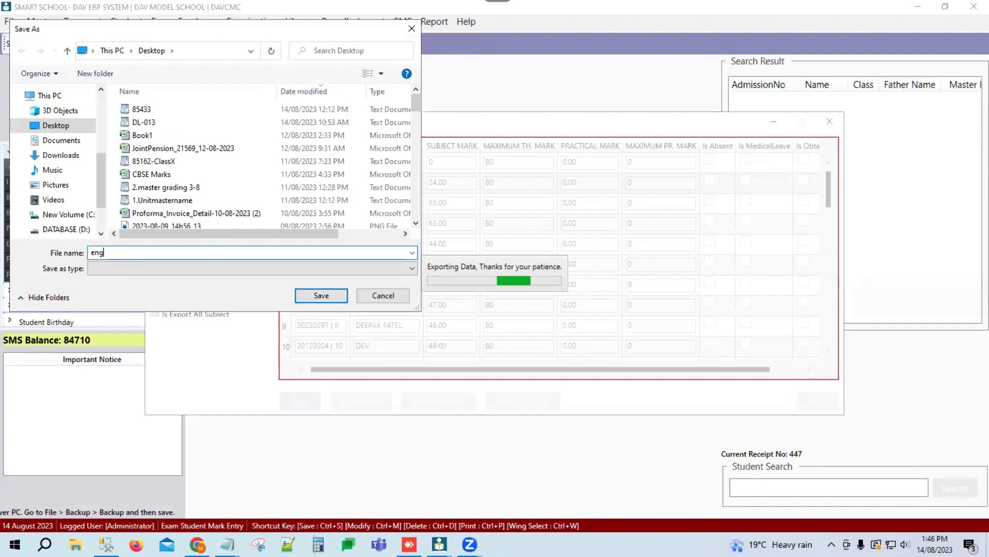
left_click(330, 296)
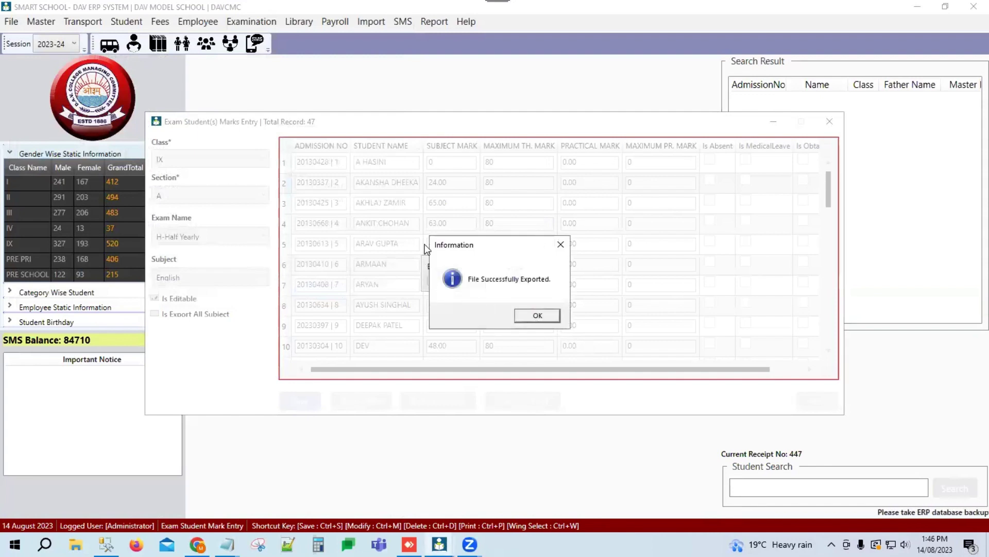
Step: Dismiss the export message, open the eng workbook from the Desktop in Excel and select its header row from ExamName to IsObtainZero
left_click(538, 317)
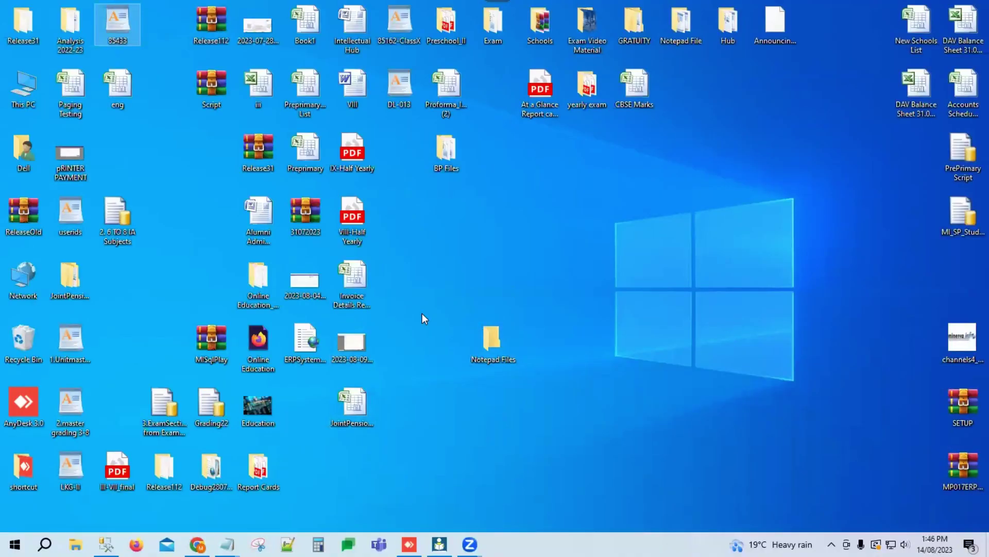
double_click(114, 82)
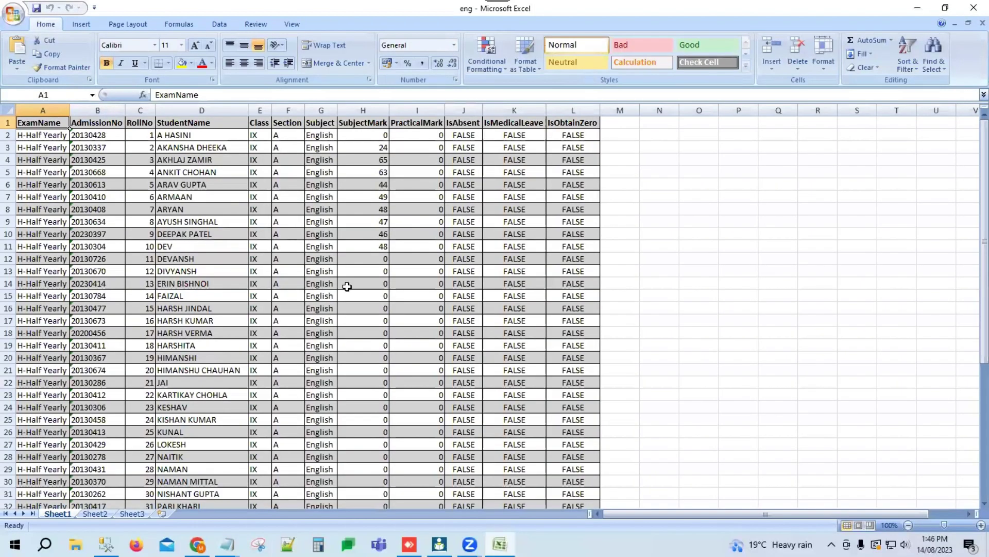
left_click(233, 220)
left_click_drag(25, 122, 597, 122)
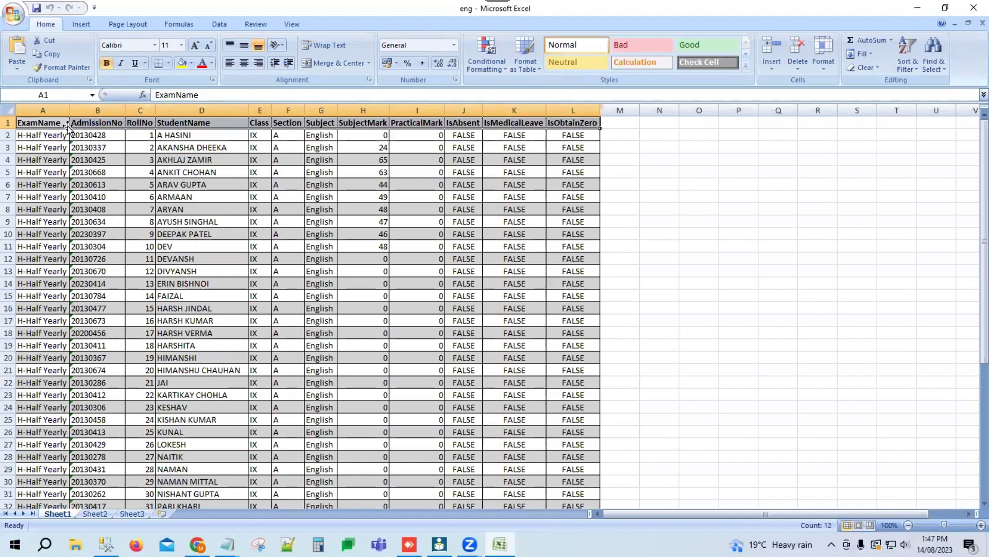
Step: Examine the student records in the ExamName through Subject columns of the exported sheet
left_click_drag(25, 138, 320, 475)
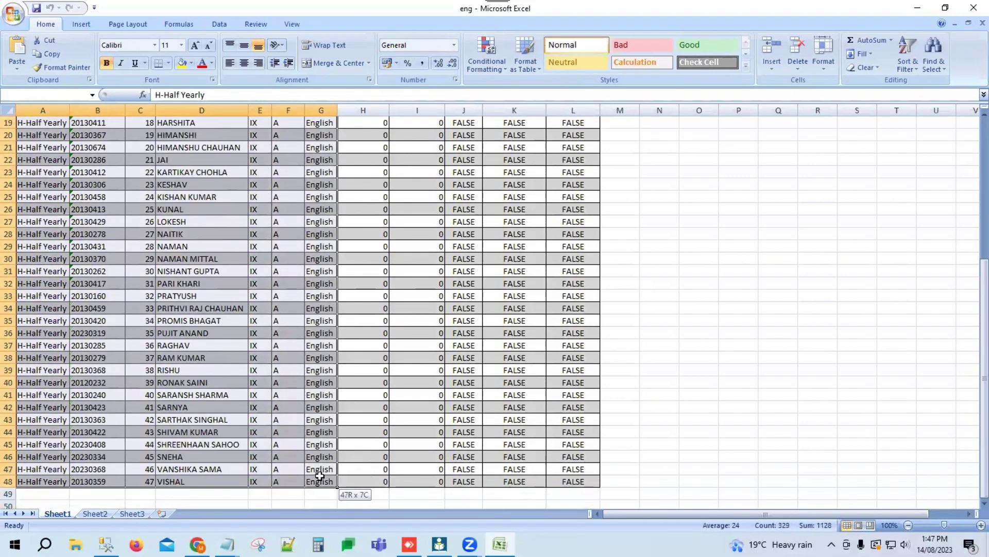
scroll(148, 294, "up", 6)
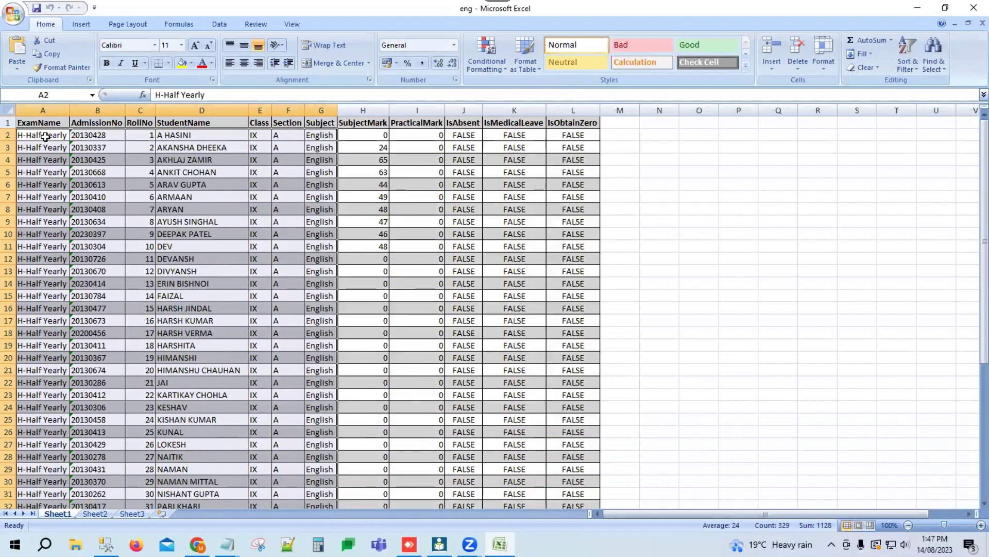
left_click(223, 155)
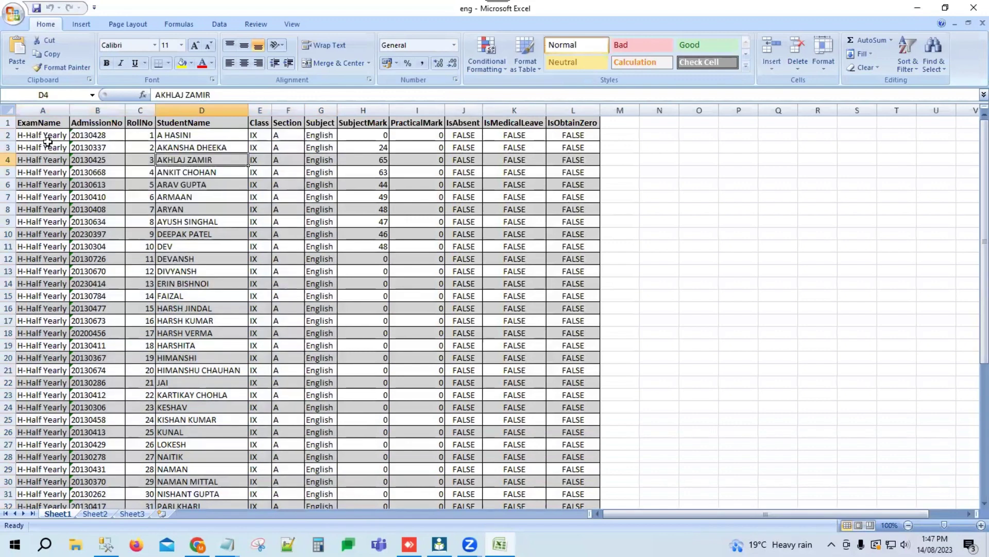
left_click_drag(48, 138, 317, 461)
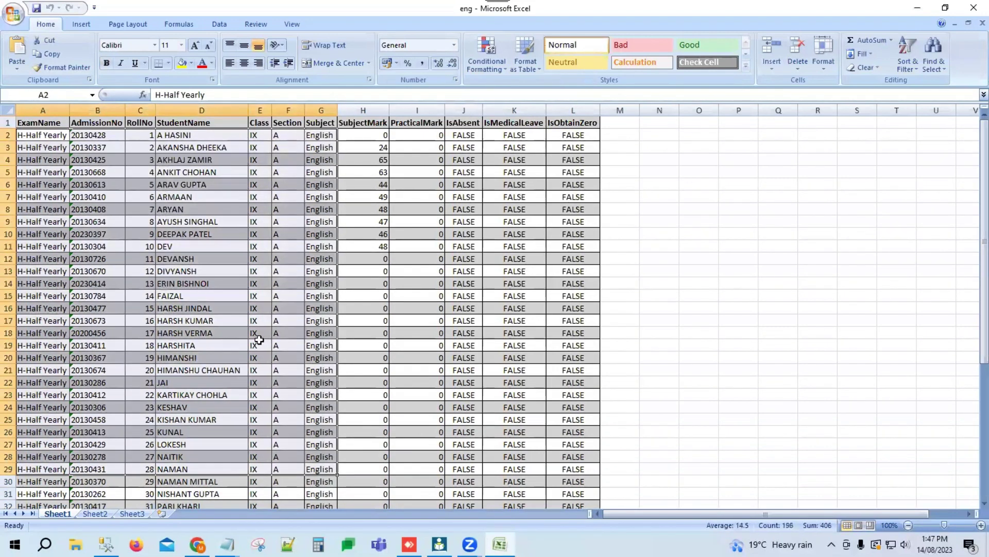
left_click(245, 273)
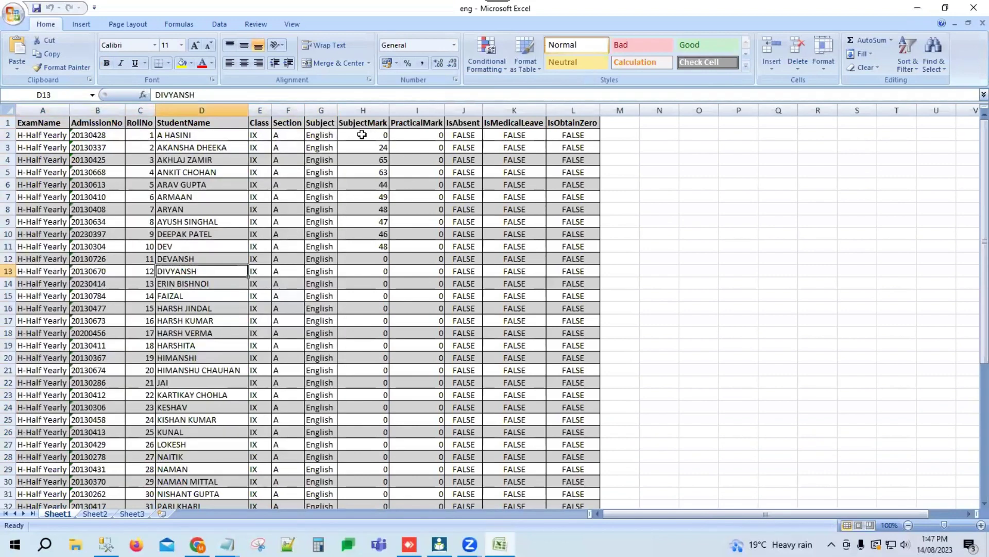
Step: Review the SubjectMark column, checking individual students' English marks in the rows with and without marks
left_click(368, 133)
left_click(370, 107)
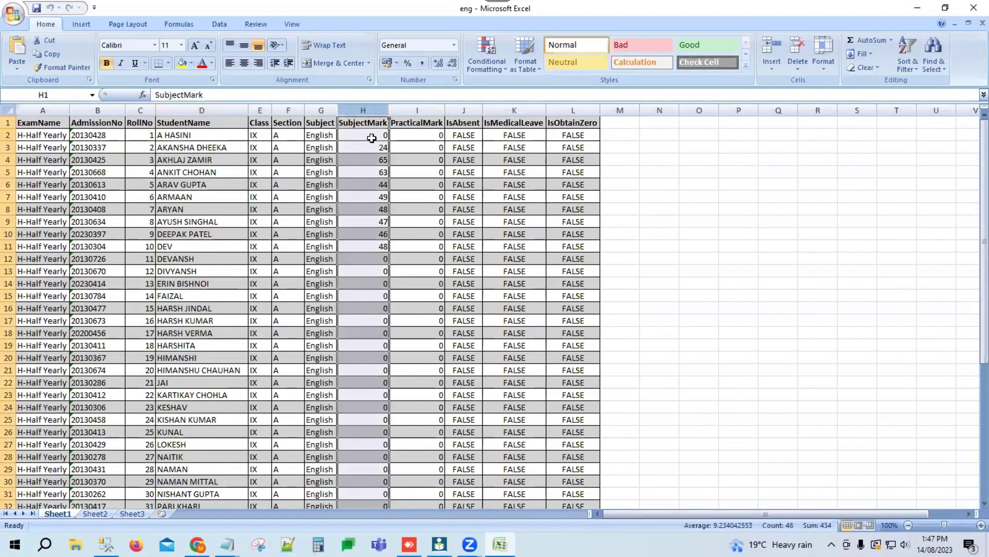
left_click(371, 137)
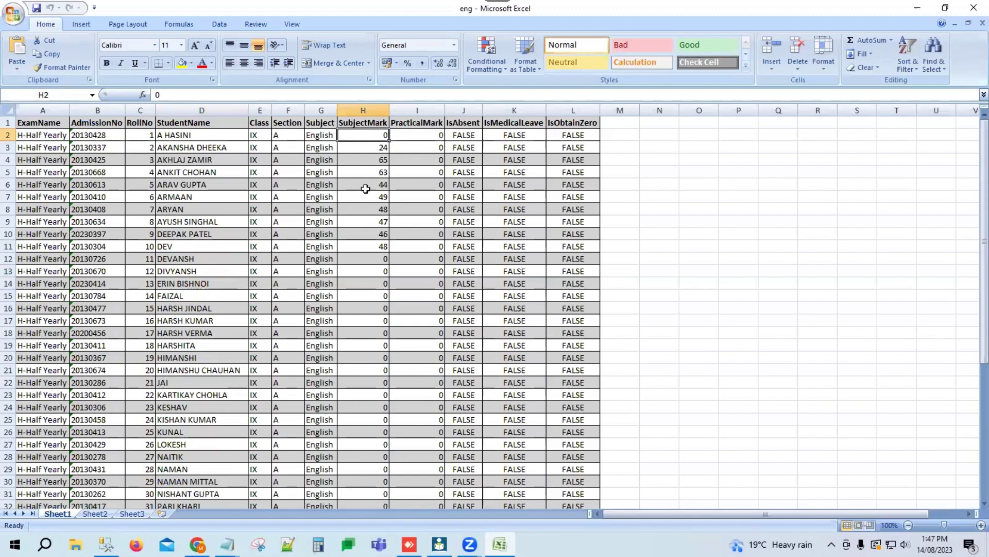
left_click(366, 259)
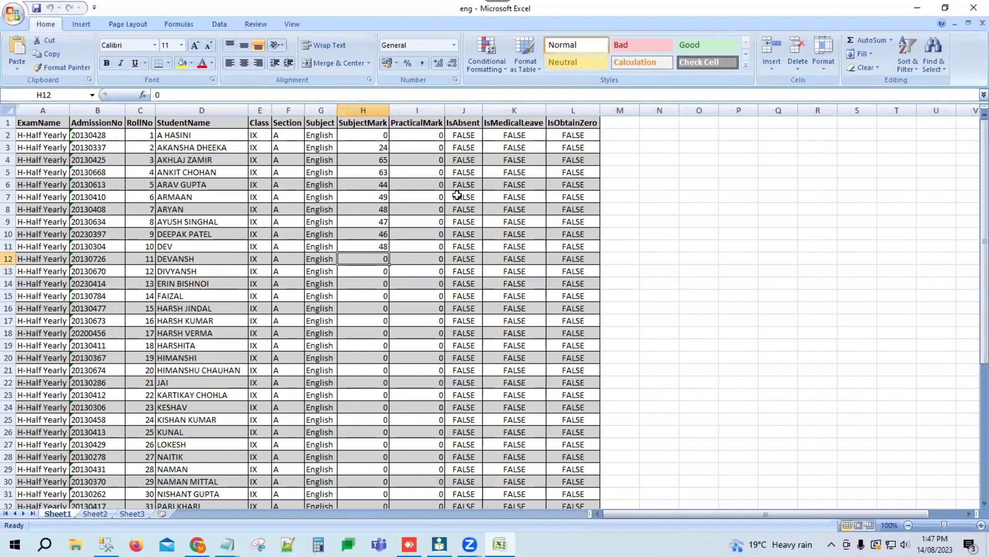
left_click(366, 136)
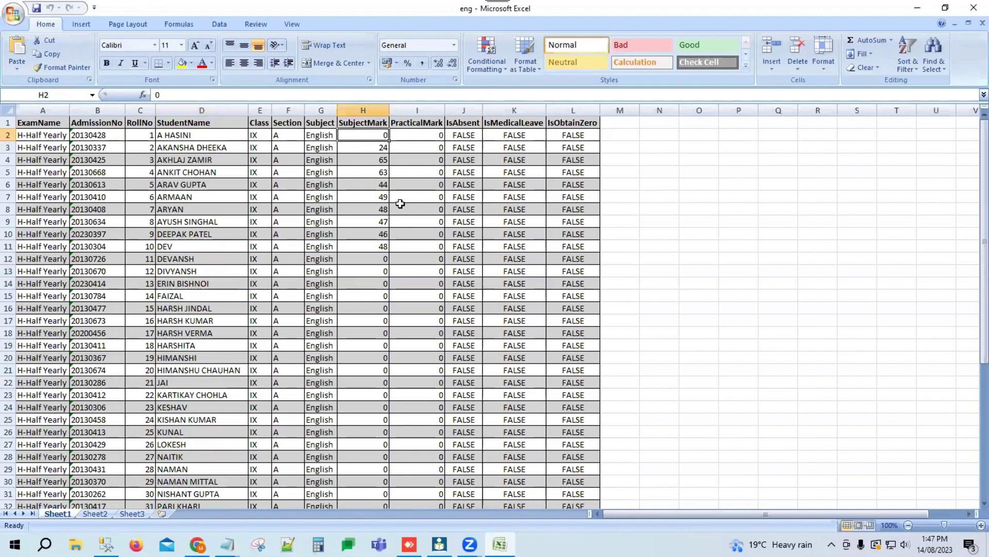
left_click(370, 147)
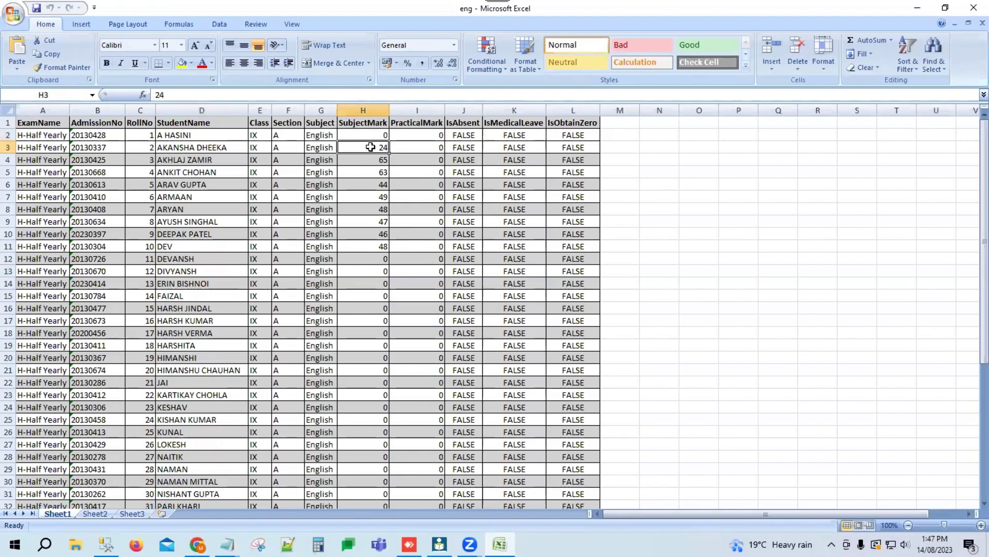
left_click(377, 173)
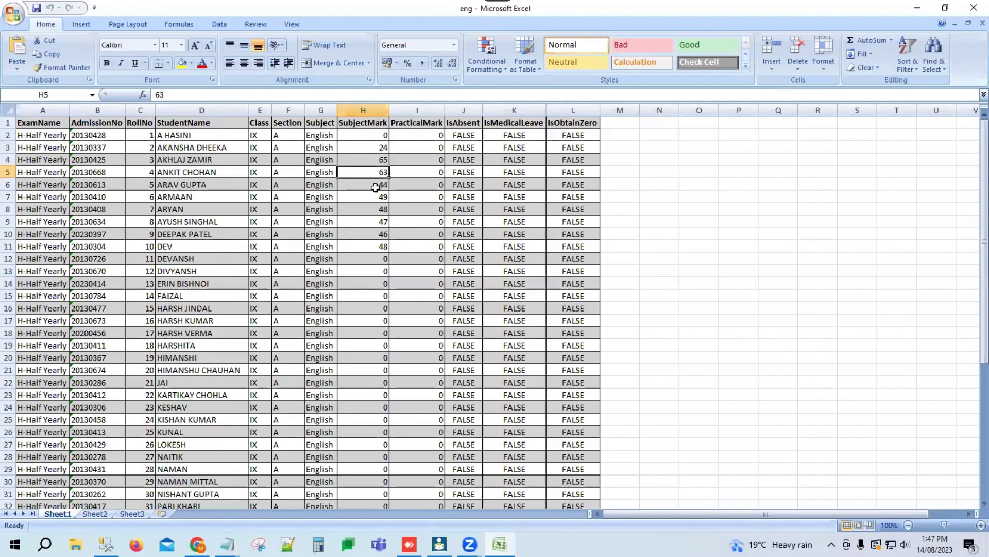
left_click(375, 187)
Step: Review the PracticalMark column and return to the first student's SubjectMark cell
left_click(417, 110)
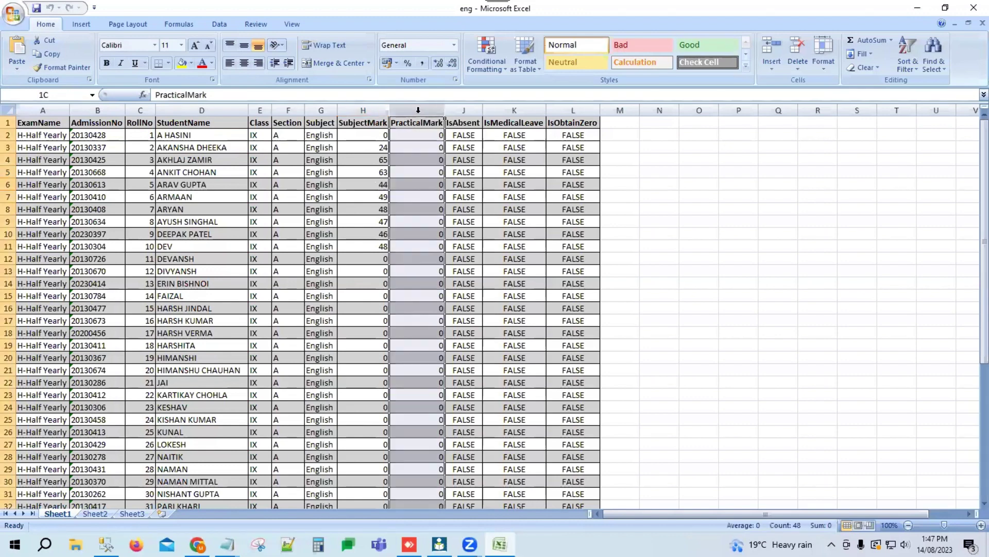
left_click(428, 201)
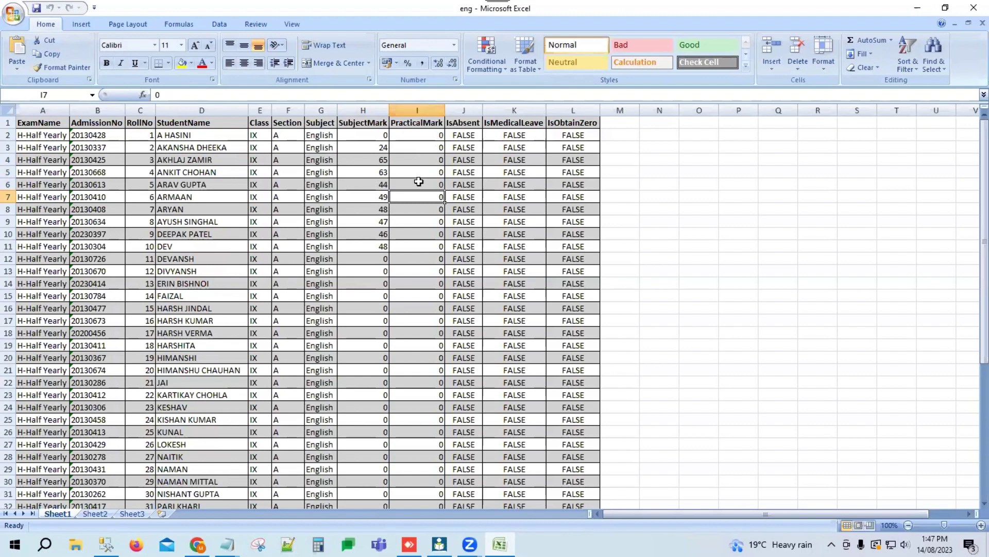
left_click(364, 135)
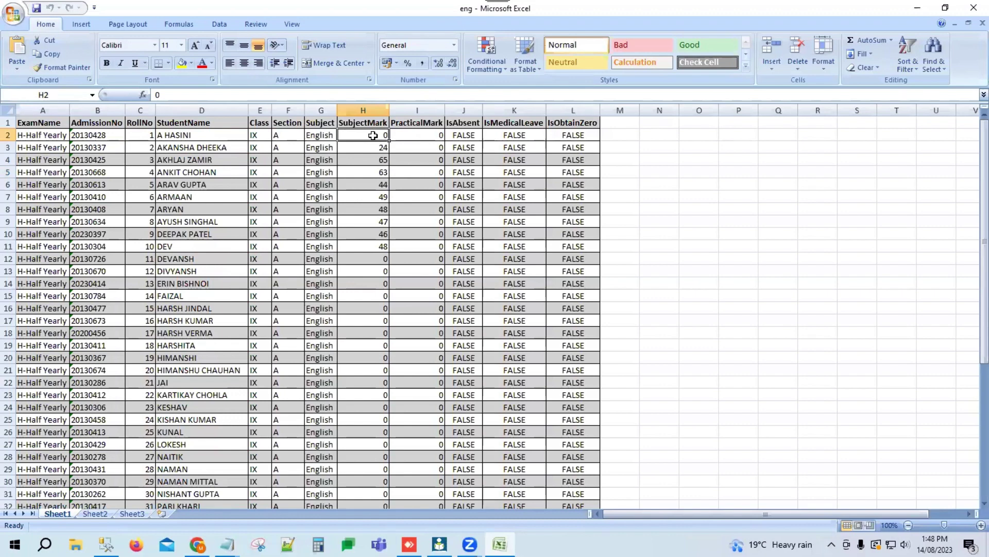
Step: Check the first student's IsAbsent, IsMedicalLeave and IsObtainZero values against the subject mark, and look through the remaining student rows
left_click(464, 122)
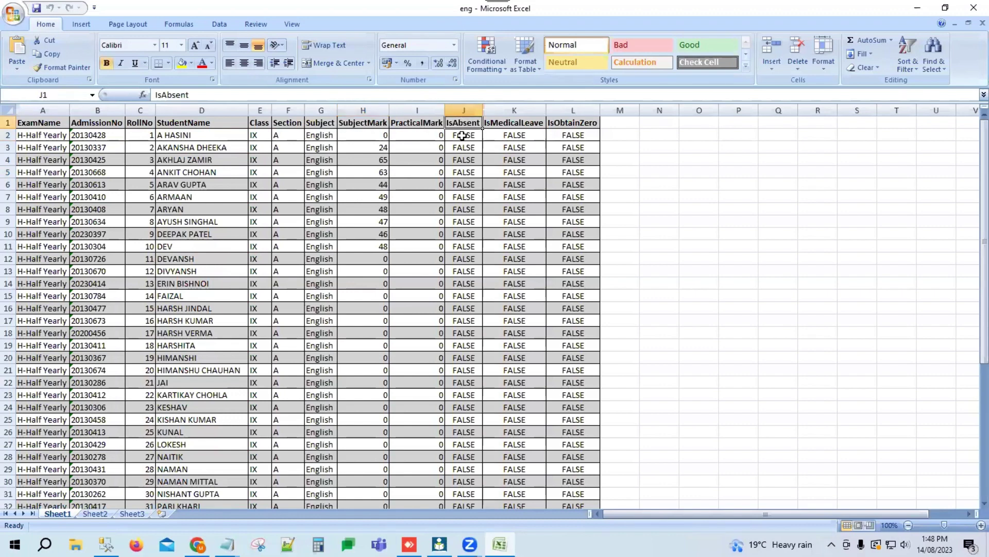
left_click(463, 136)
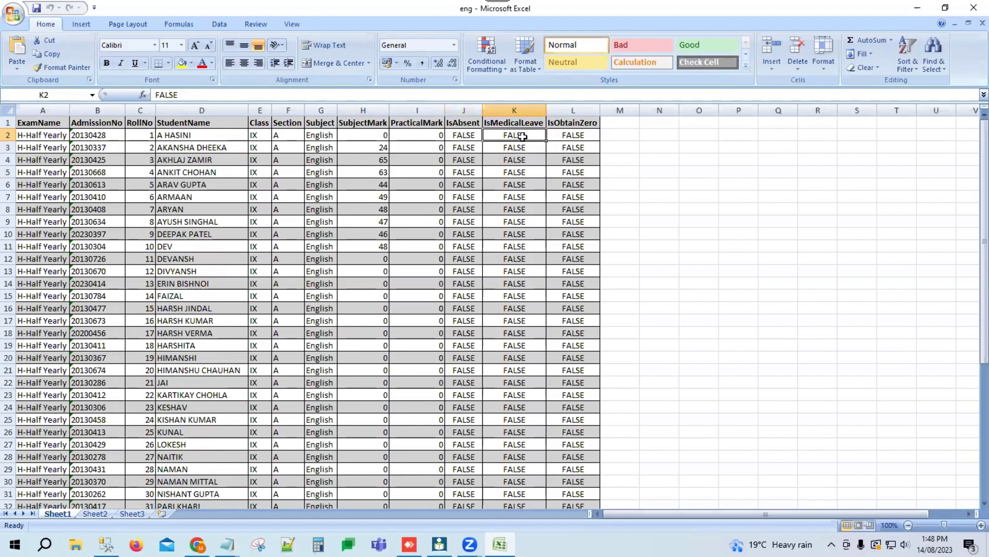
left_click(574, 137)
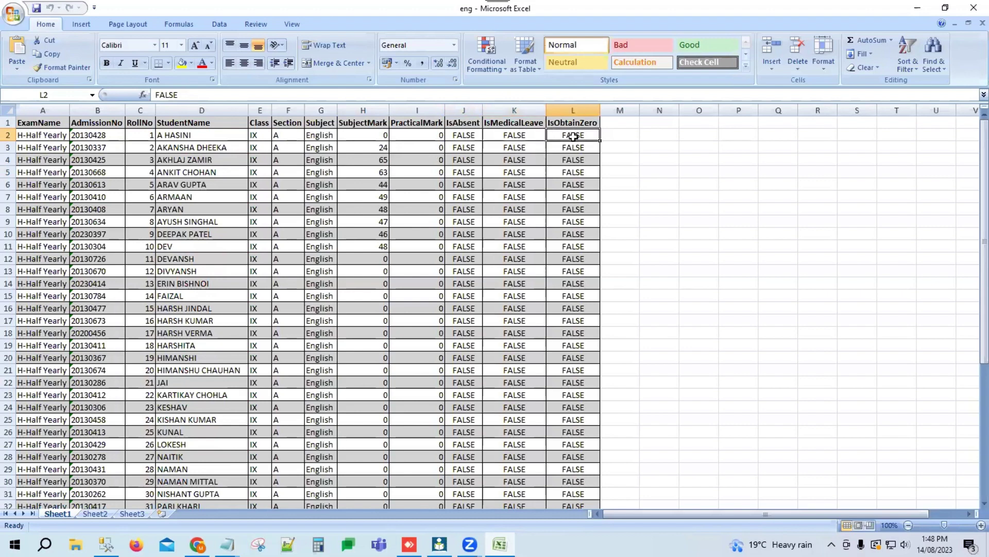
left_click(377, 134)
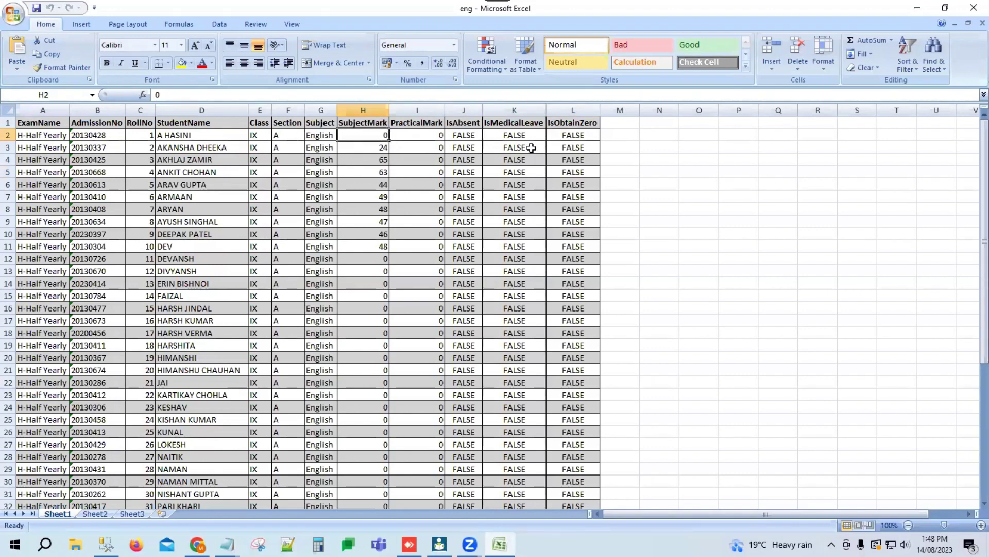
left_click(465, 137)
left_click(509, 137)
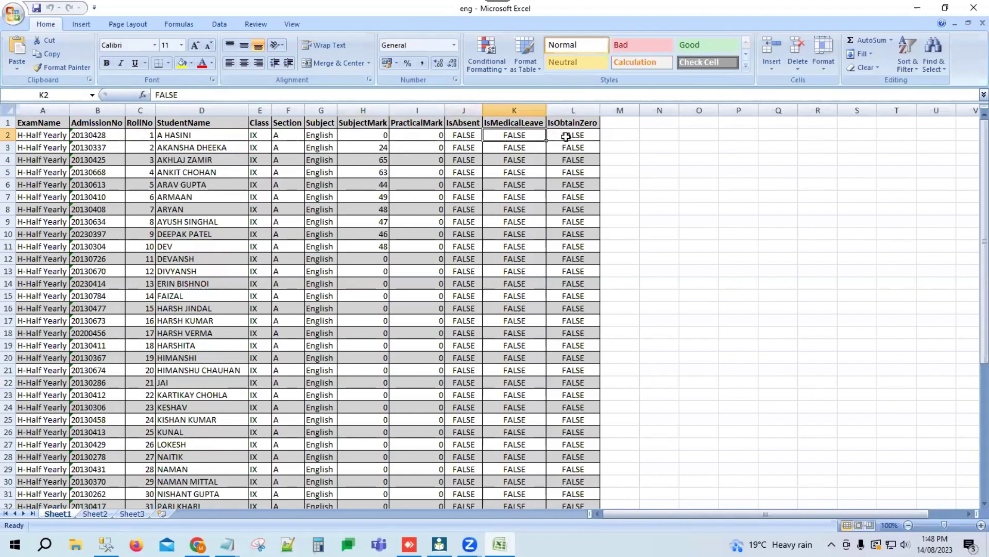
left_click(566, 137)
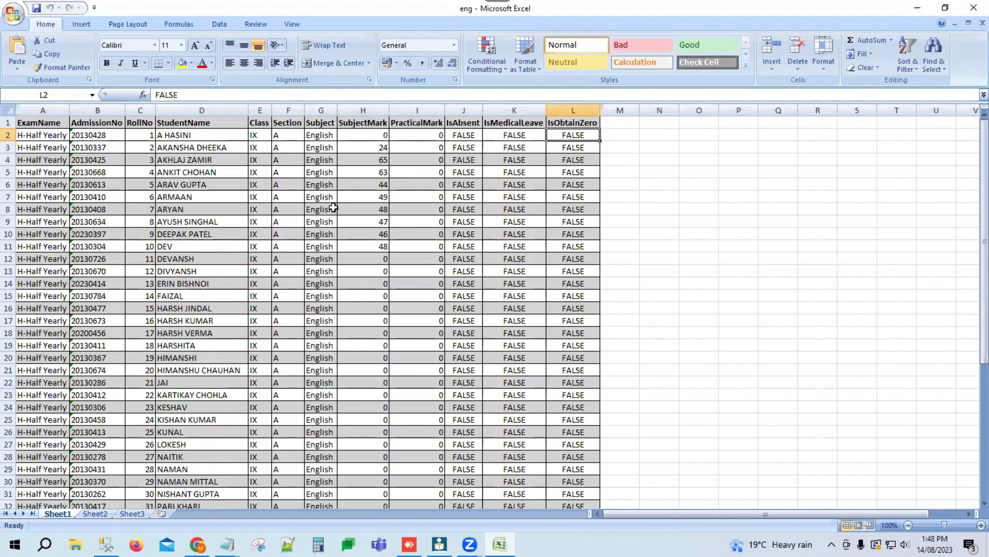
scroll(499, 257, "down", 5)
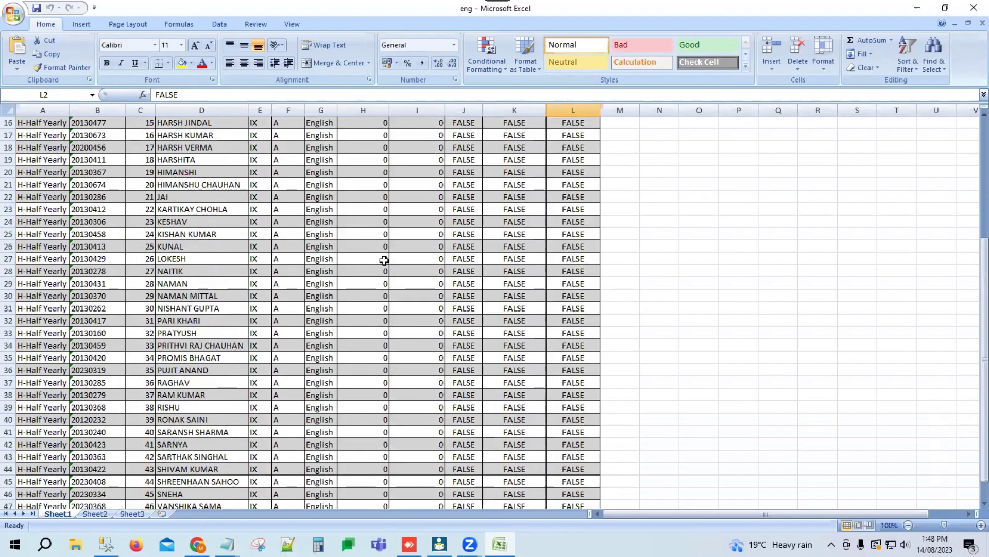
scroll(384, 260, "up", 5)
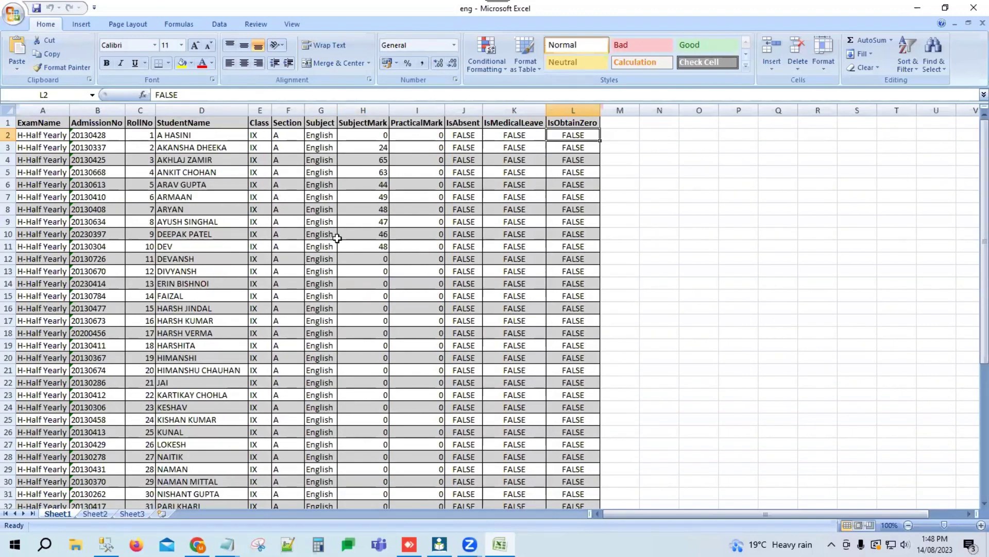
Step: Switch back to Smart School, open the scholastic student mark import, select the eng Excel file, and close the import without loading it
key("alt+Tab")
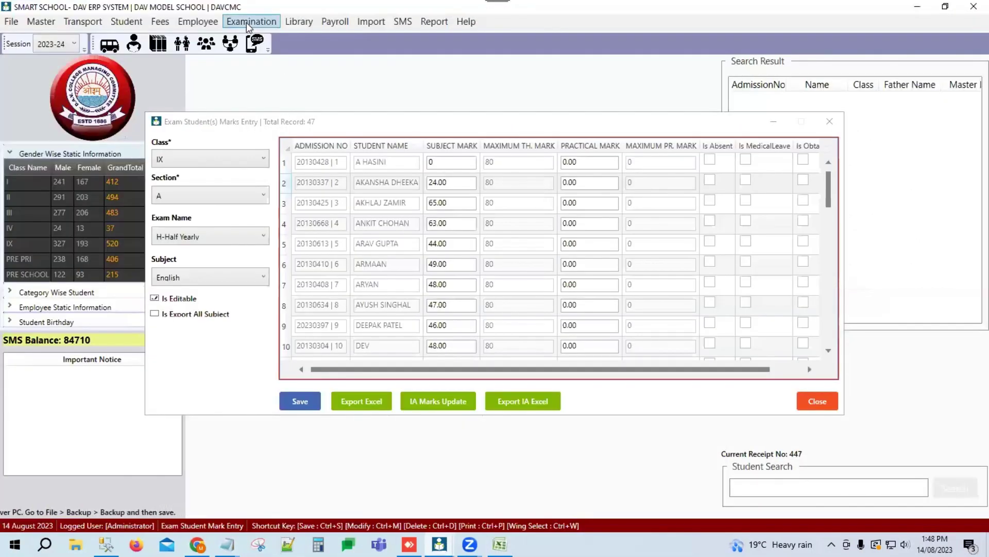
left_click(247, 24)
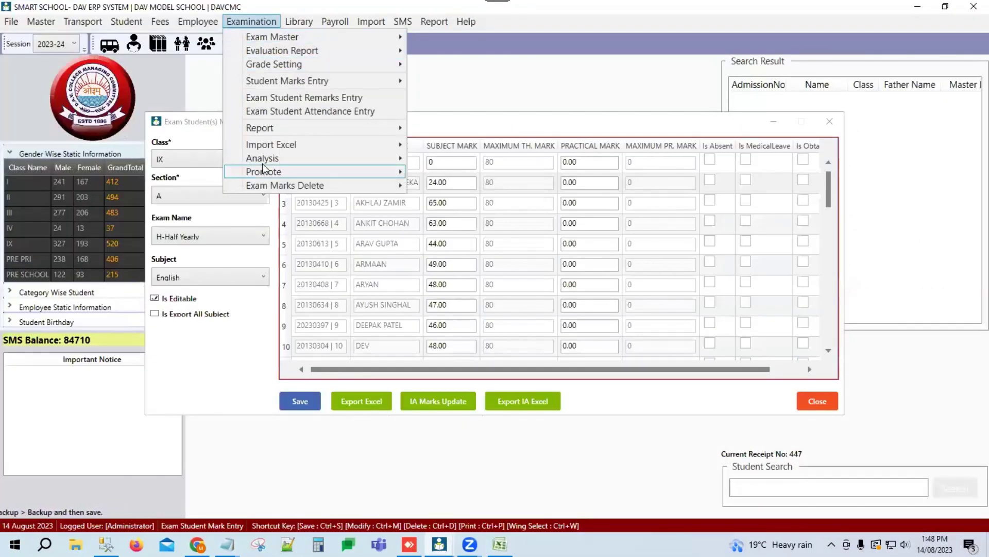
mouse_move(262, 165)
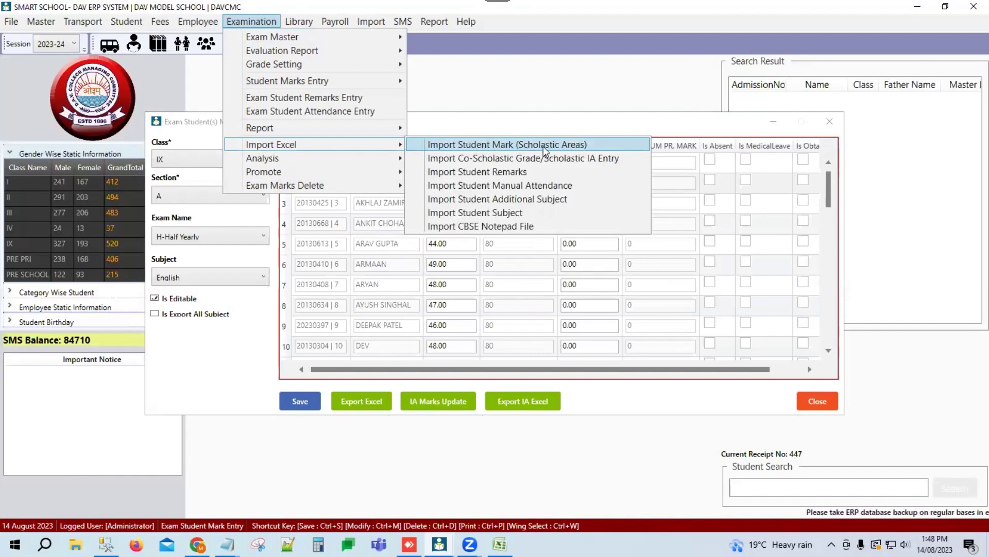
left_click(512, 147)
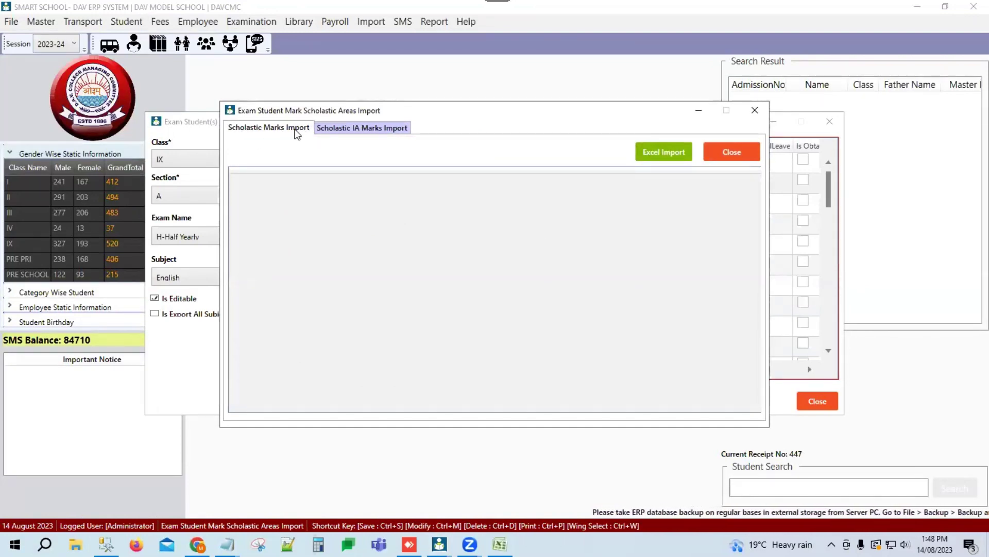
left_click(657, 154)
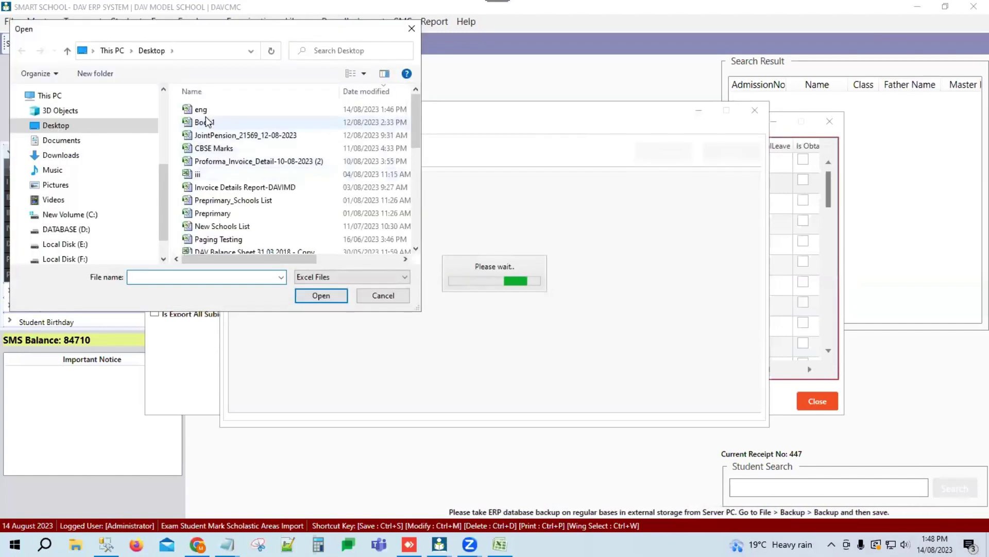
left_click(200, 112)
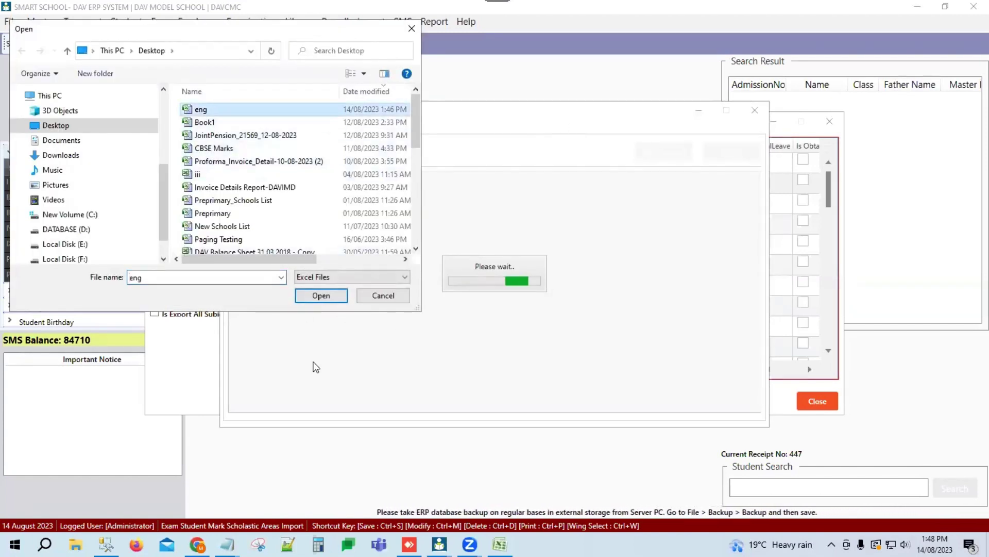
left_click(385, 295)
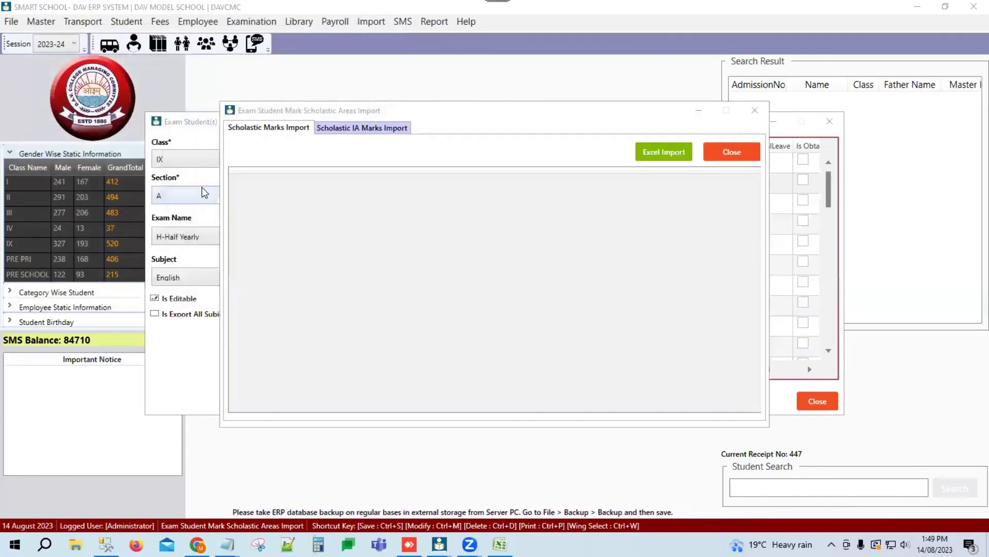
left_click(731, 153)
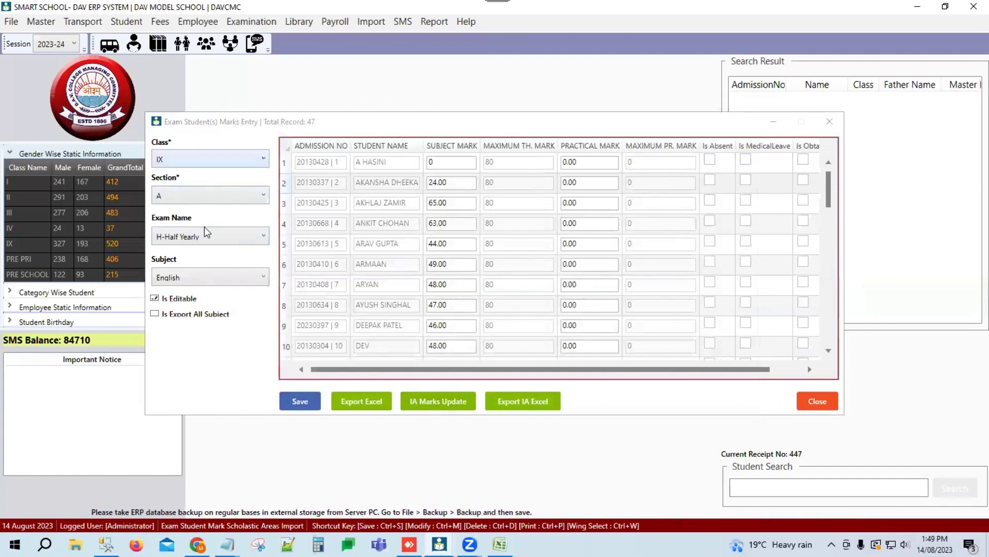
Step: Step down through the Subject Mark cells of the H-Half Yearly English marks to the eighth student
key("Down")
key("Down")
key("Down")
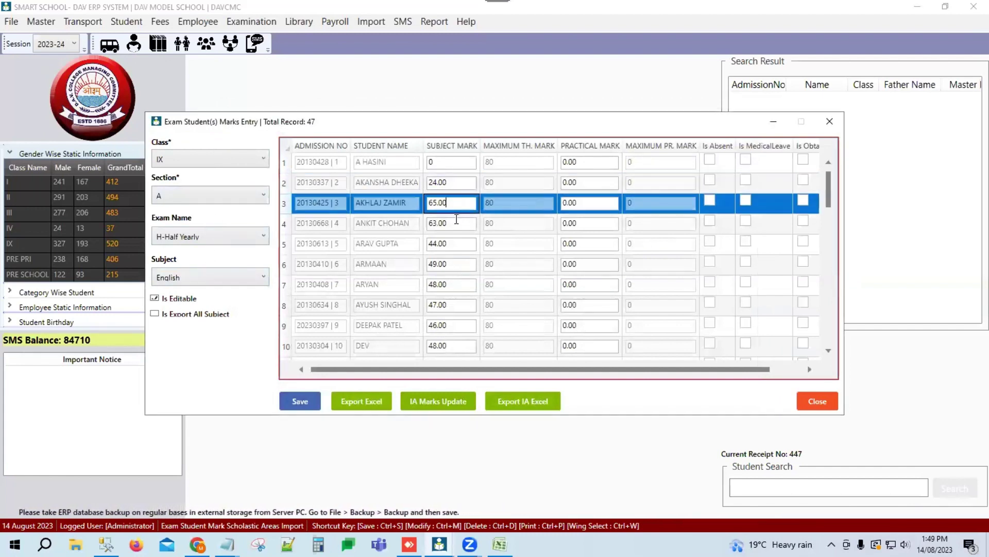
key("Down")
key("Down")
key("Down")
key("Down")
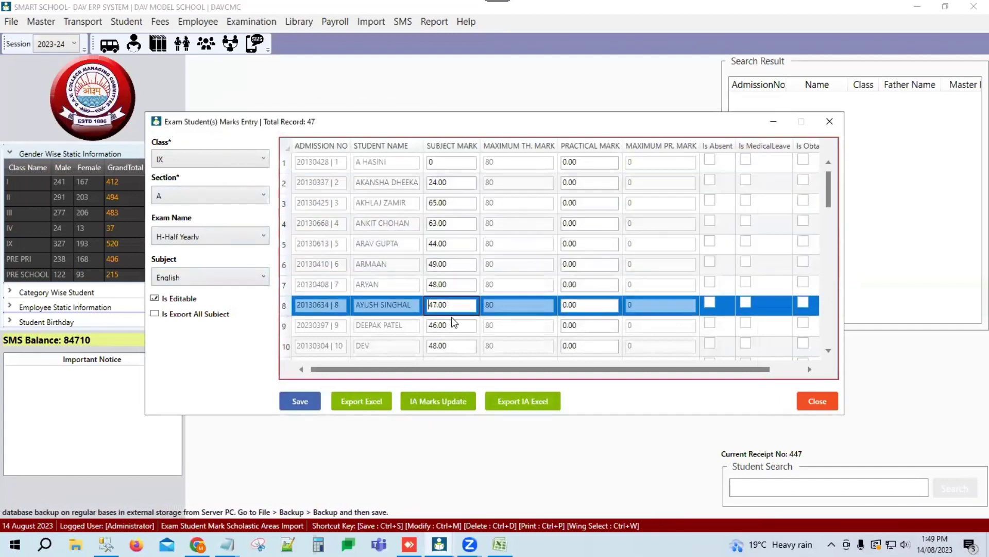
Step: Switch the marks entry subject to NSQF-IT/AI and check the first student's maximum theory and maximum practical marks
left_click(466, 183)
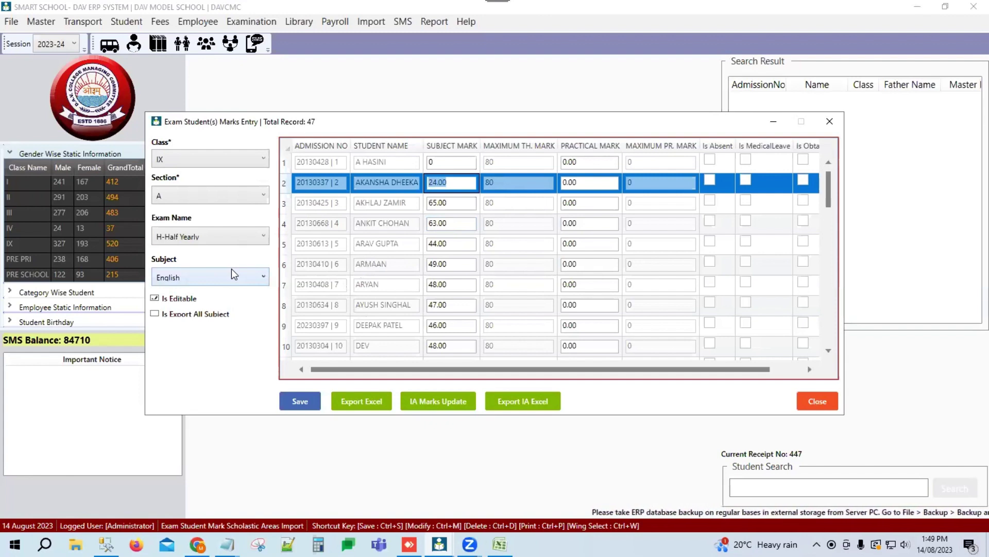
left_click(199, 276)
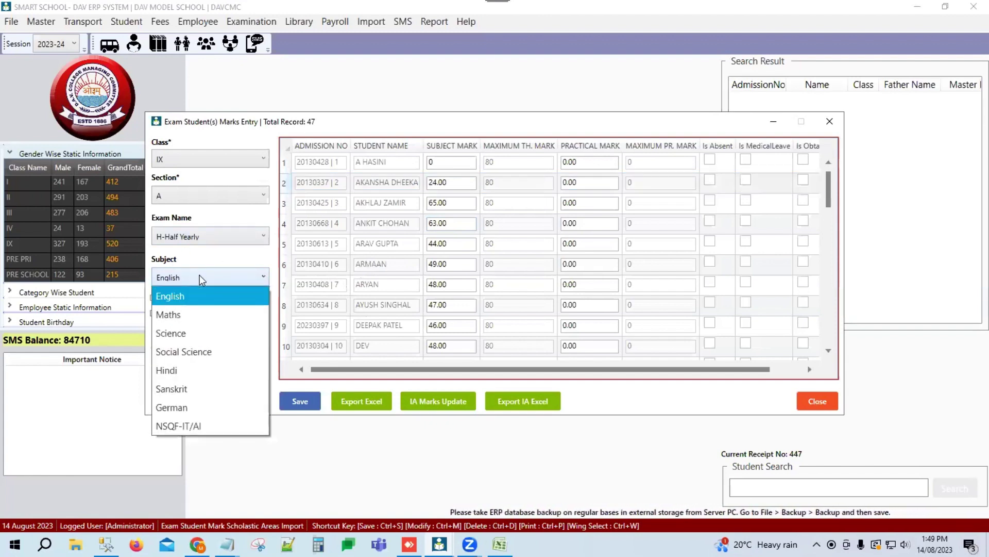
left_click(179, 426)
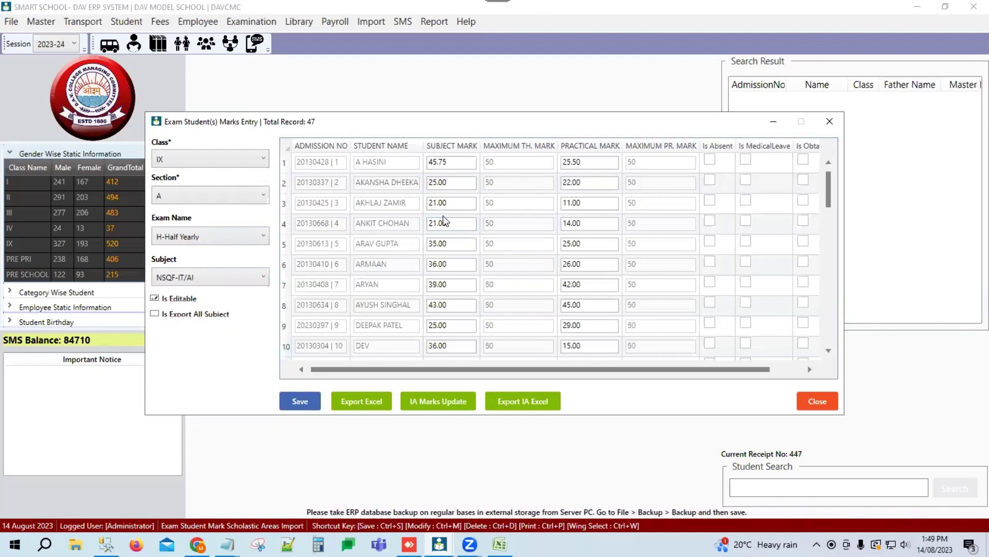
left_click(499, 162)
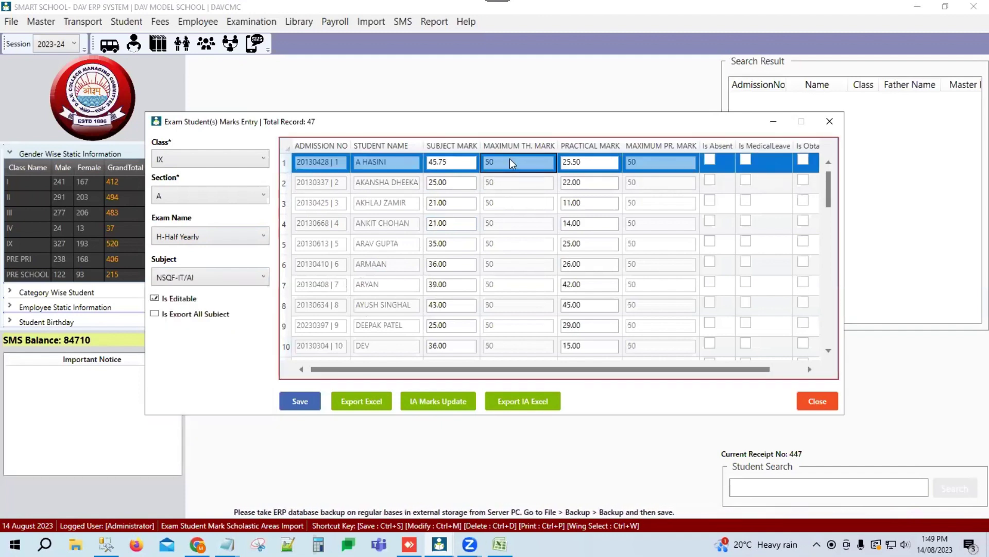
left_click(651, 161)
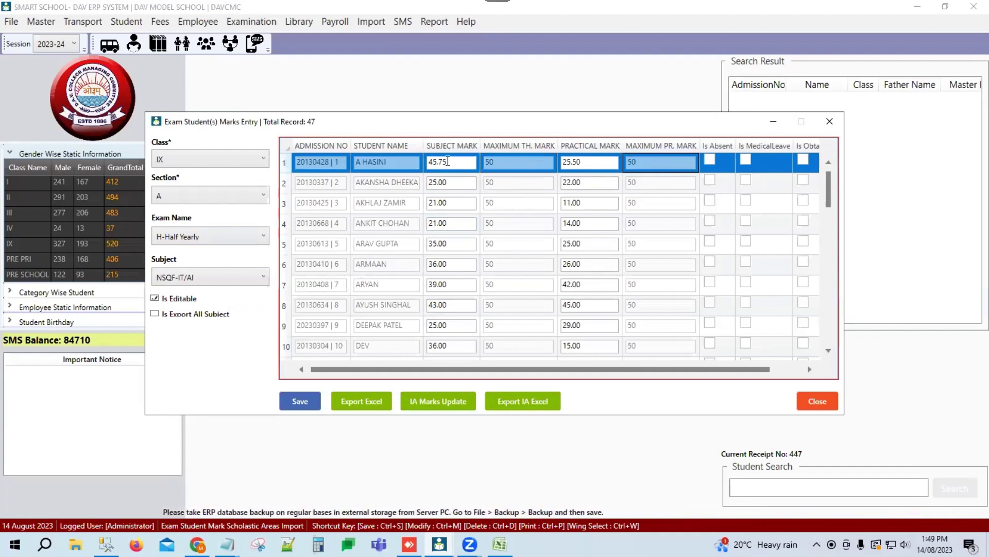
Step: Look through the students' NSQF-IT/AI subject marks and close the marks entry window
key("Left")
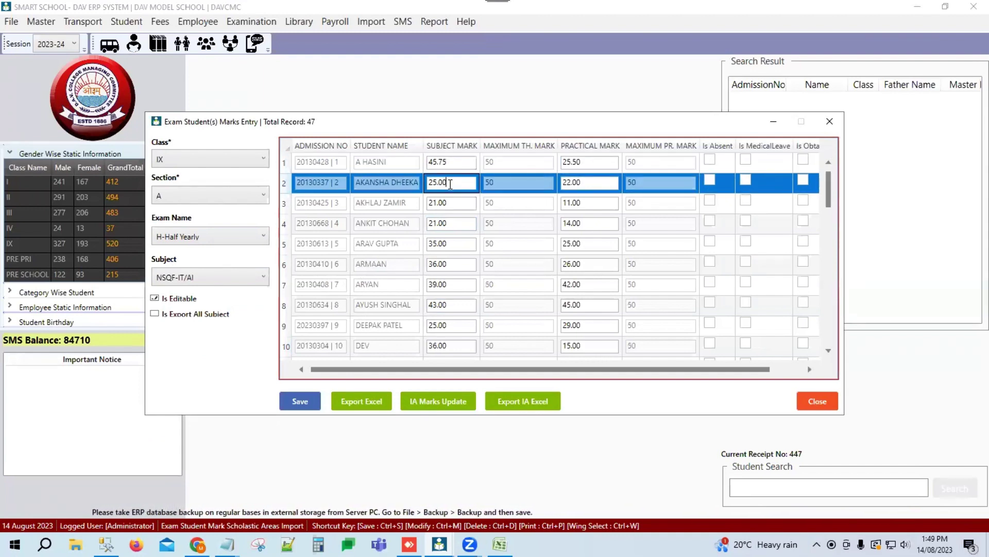
key("Down")
key("Down")
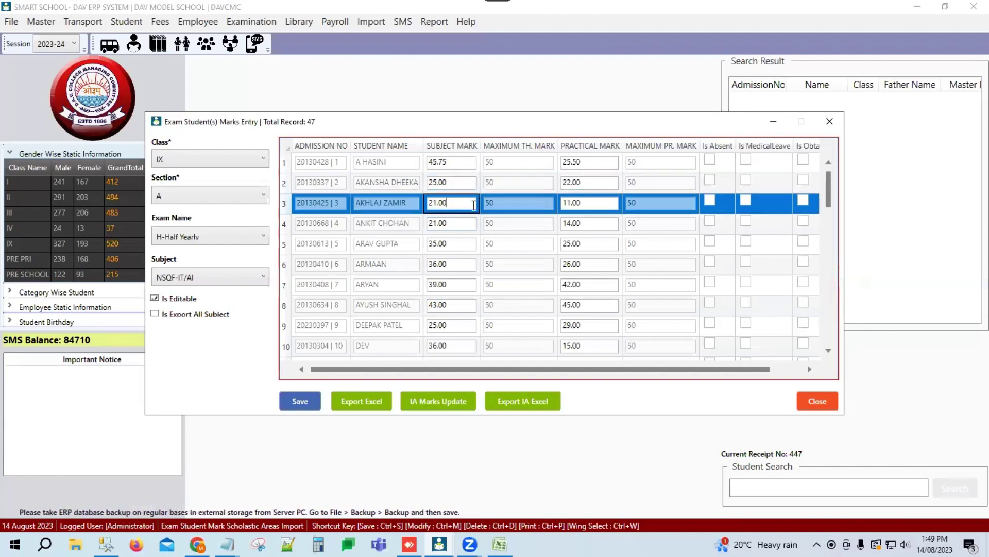
left_click(450, 224)
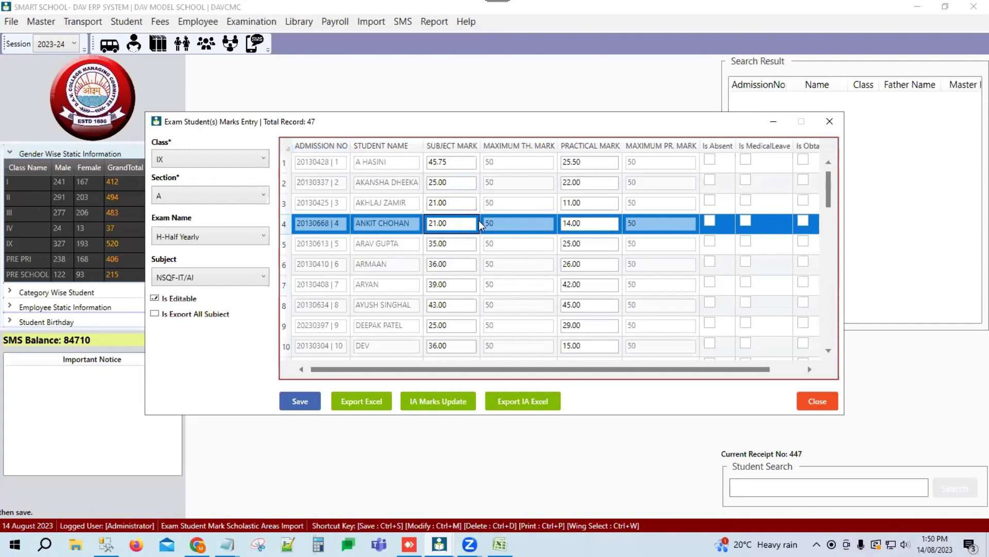
left_click(454, 161)
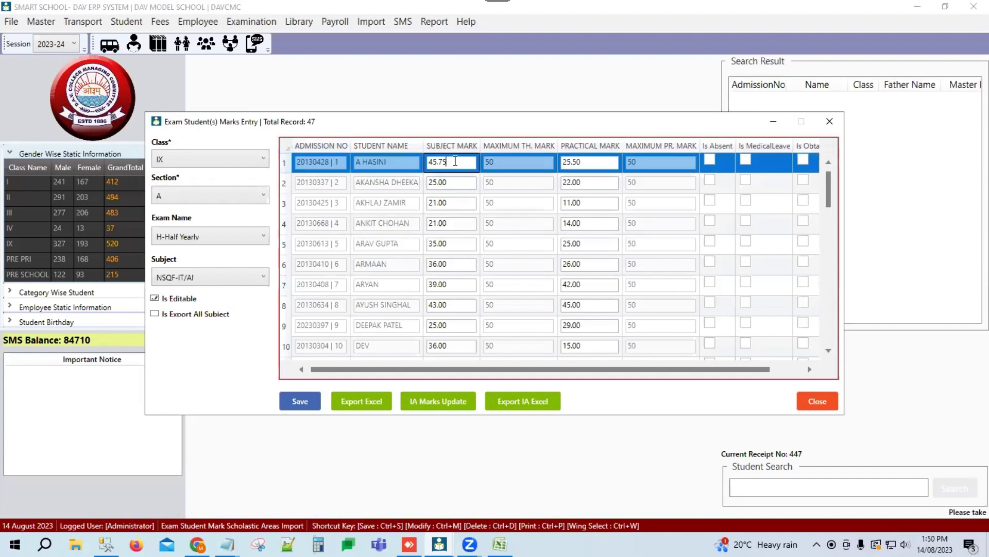
scroll(417, 252, "down", 2)
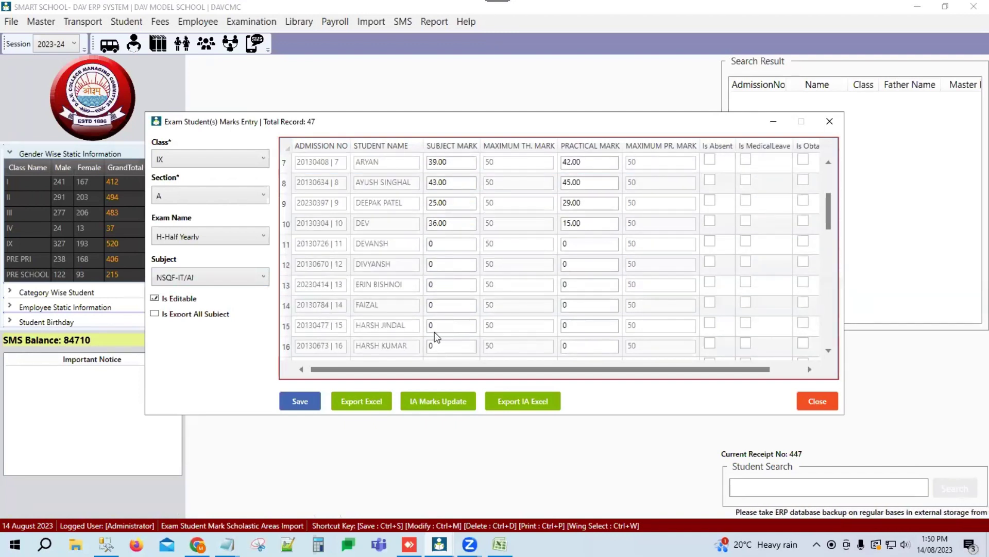
scroll(423, 305, "up", 2)
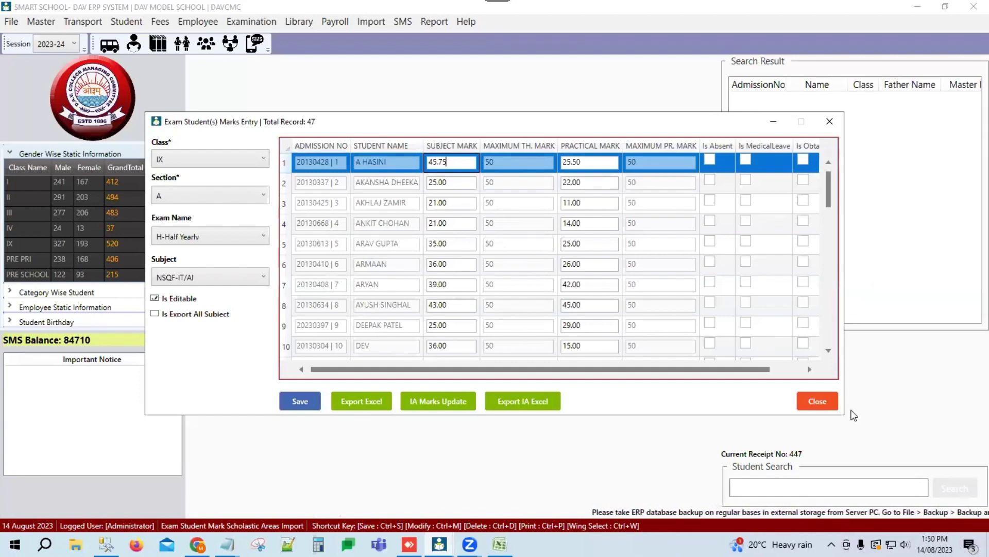
left_click(812, 401)
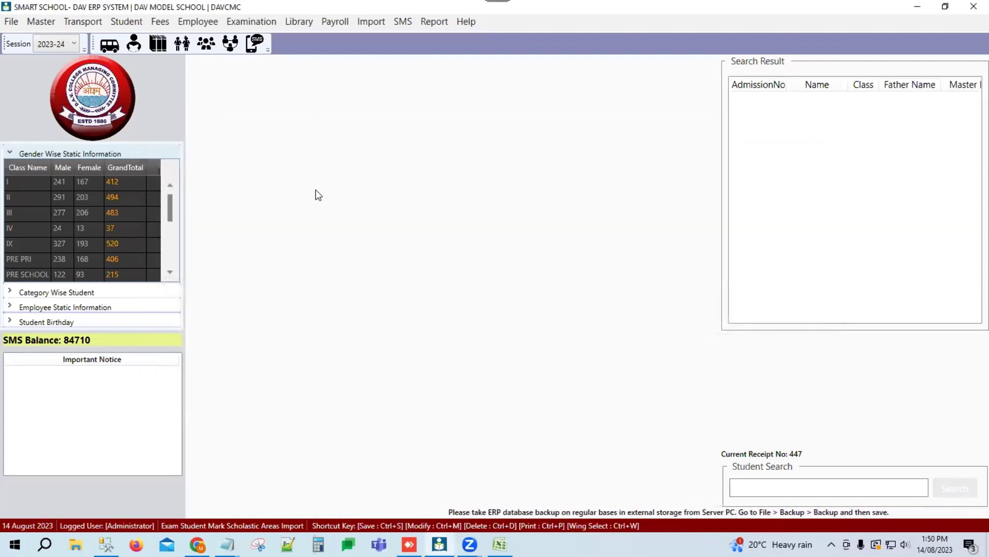
Step: Open the Co-Scholastic Grade/Scholastic IA Entry form and set its progress report type to Old Report
left_click(247, 22)
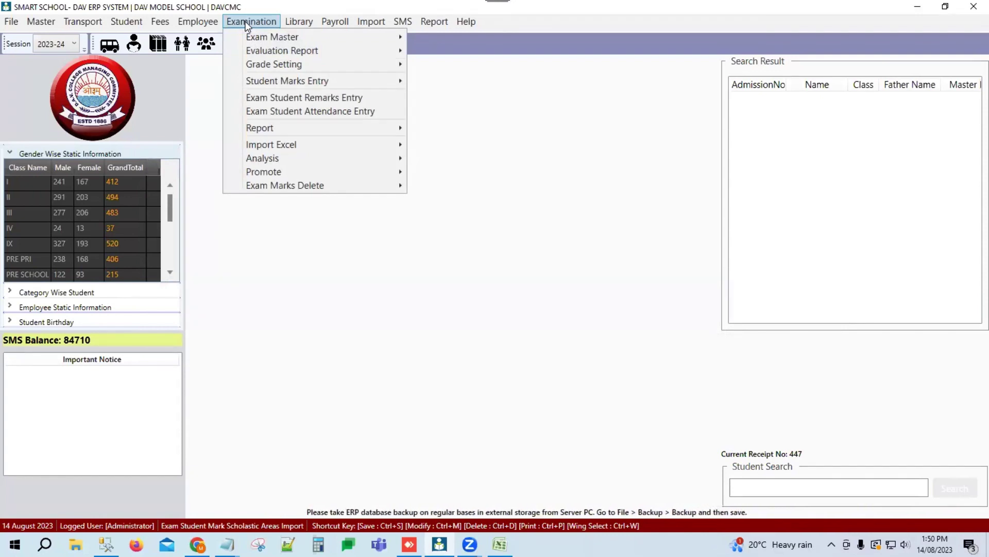
mouse_move(244, 41)
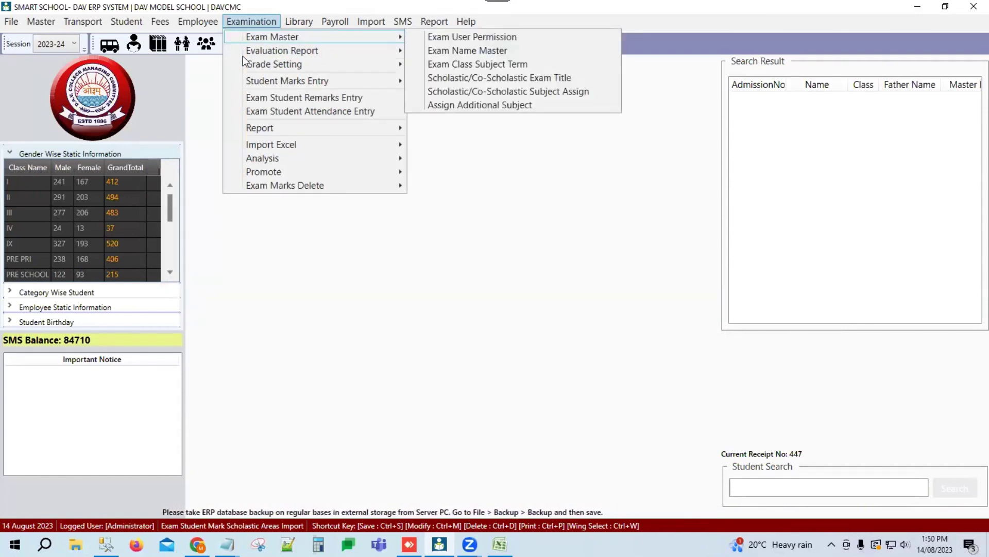
mouse_move(247, 86)
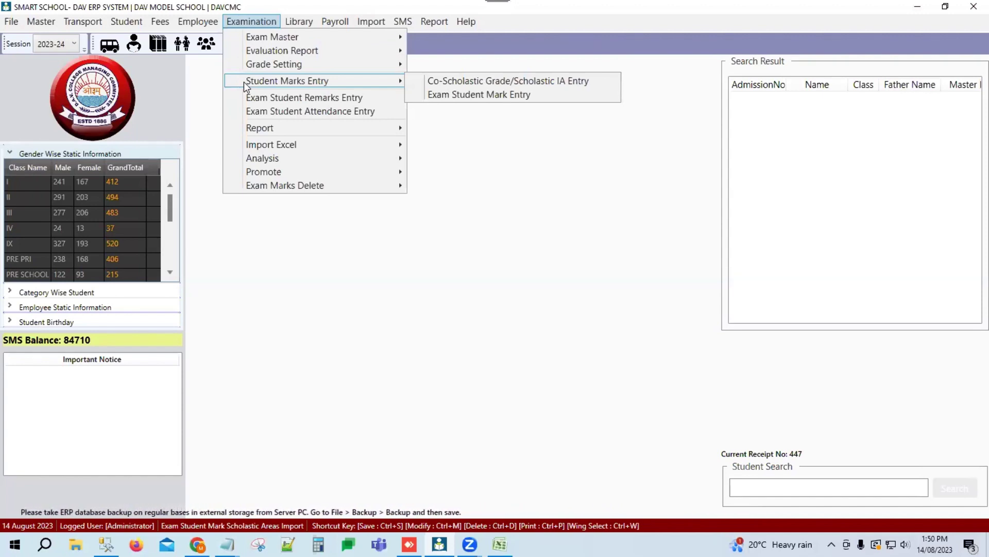
left_click(447, 83)
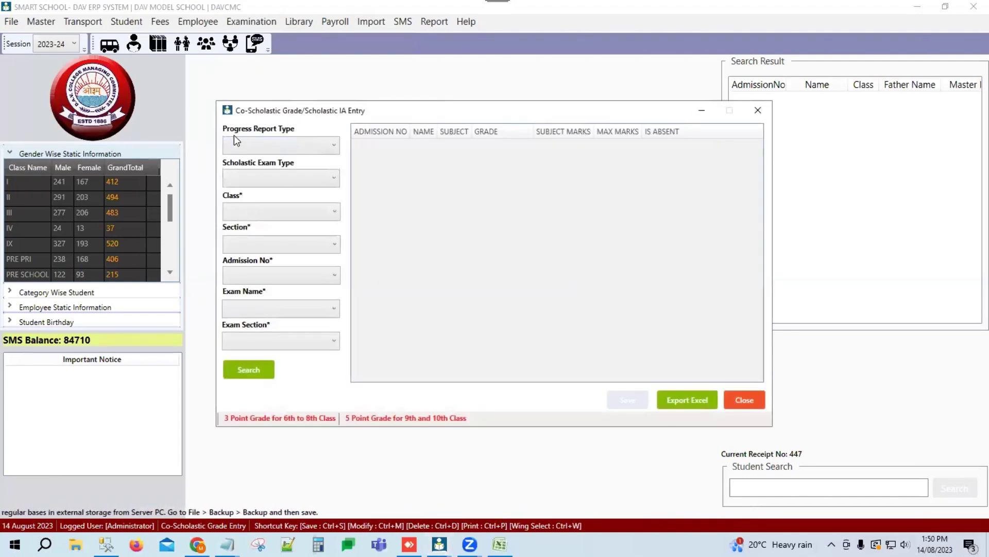
left_click(298, 144)
left_click(253, 165)
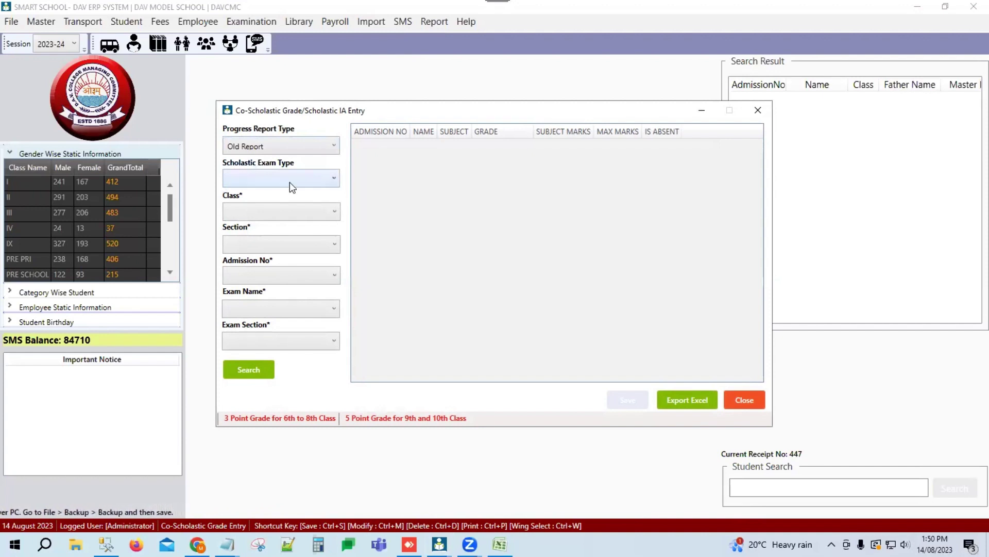
Step: Set the scholastic exam type to Co-Scholastic, the class to IX and the section to A
left_click(278, 180)
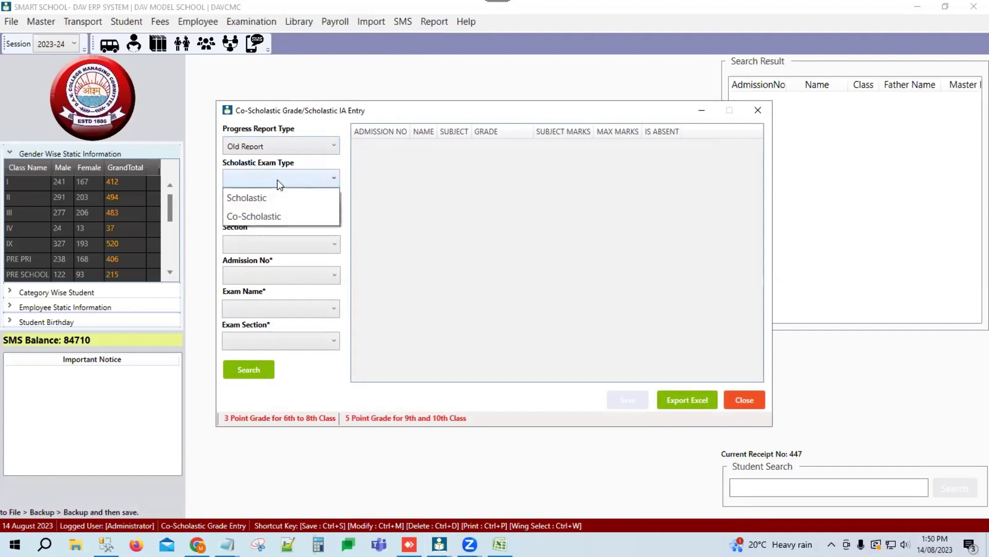
left_click(259, 217)
left_click(271, 215)
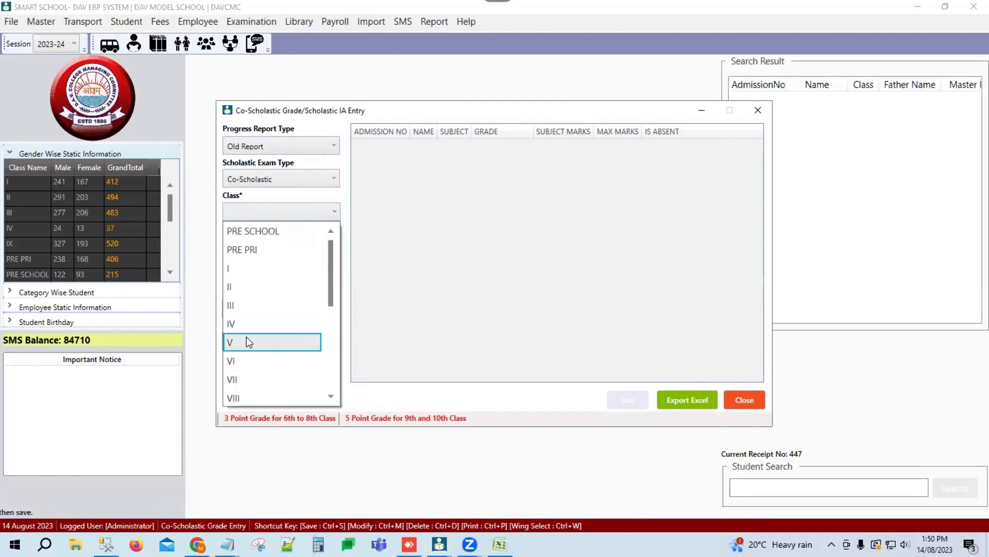
scroll(243, 358, "down", 1)
left_click(242, 358)
left_click(266, 241)
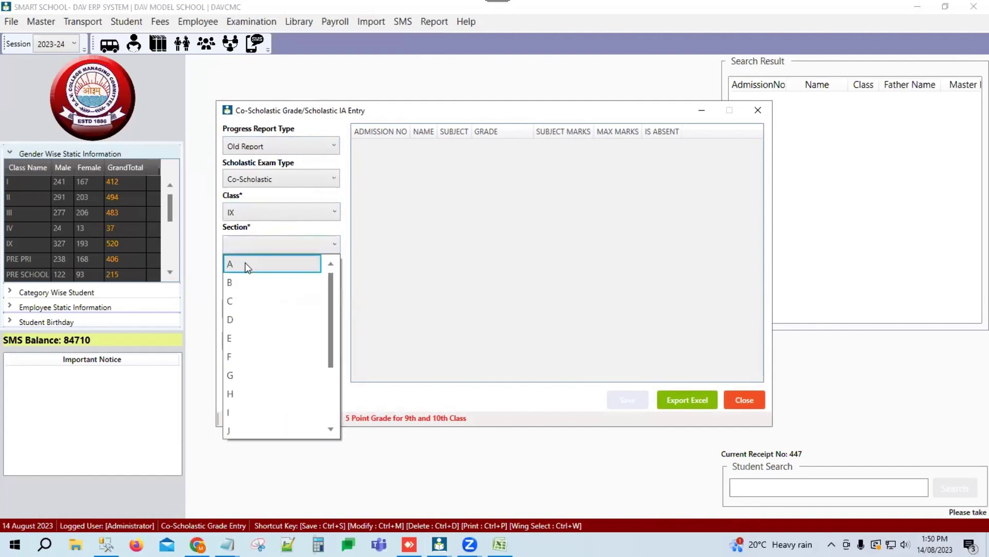
left_click(246, 264)
Step: Try limiting the entry to the first student's admission number, and return the selection to -All Students-
left_click(271, 276)
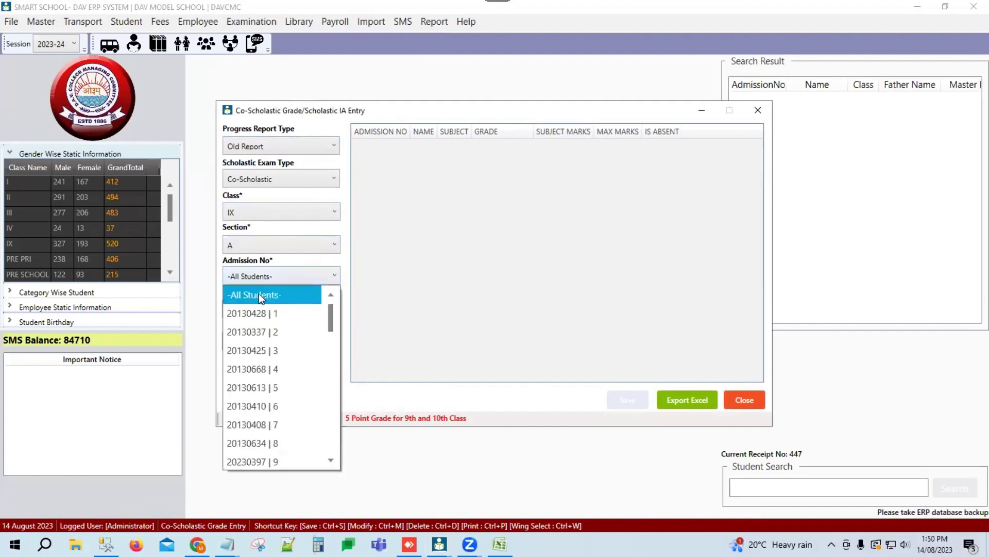
left_click(253, 313)
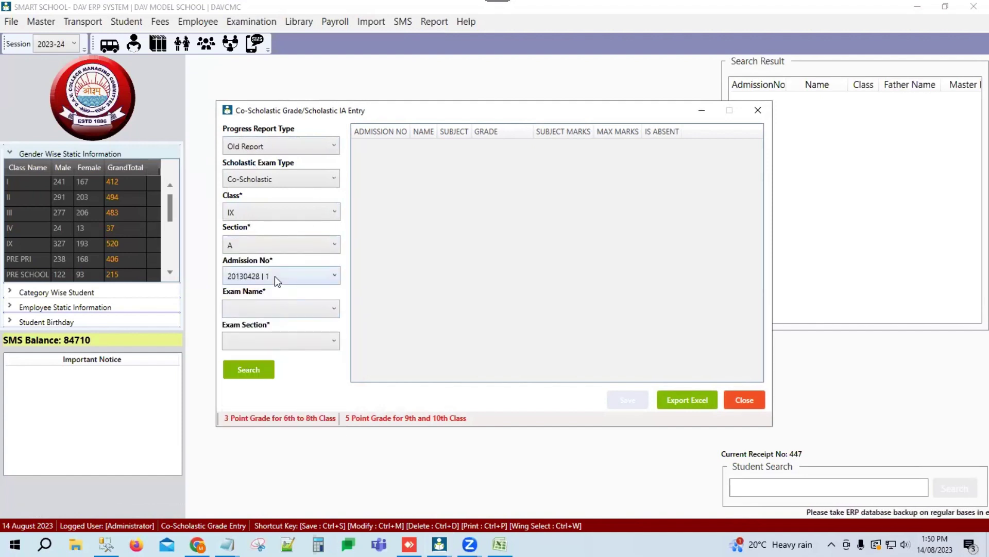
left_click(274, 276)
scroll(262, 293, "up", 1)
left_click(262, 293)
Step: Choose the H-Half Yearly exam with its Co-Scholastic Areas: Term-1 section and load the students' grade records
left_click(289, 311)
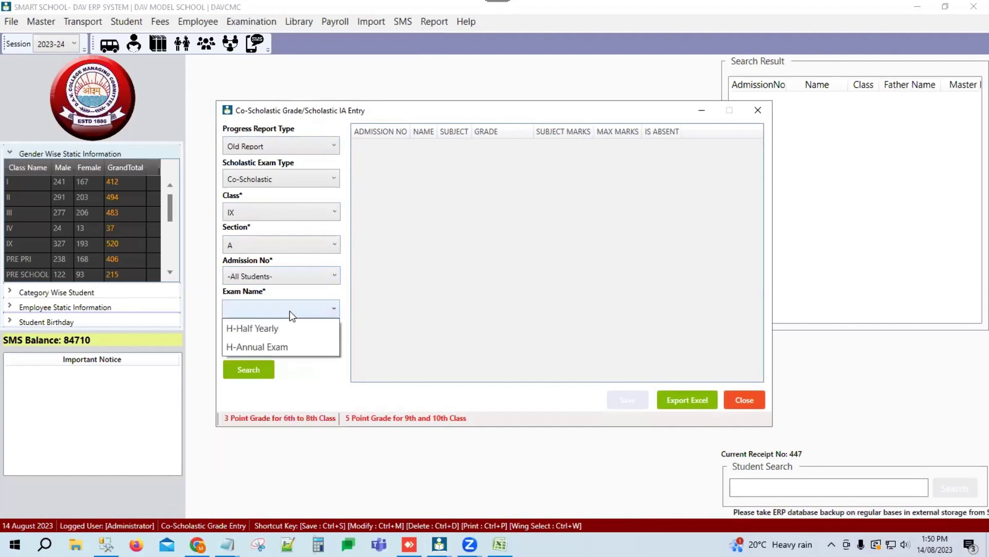
left_click(243, 329)
left_click(256, 338)
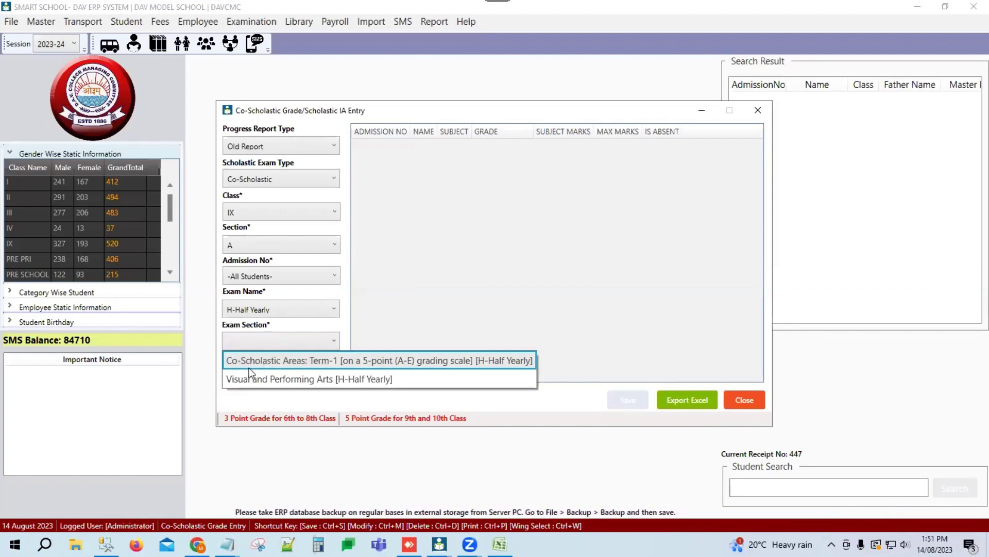
left_click(273, 361)
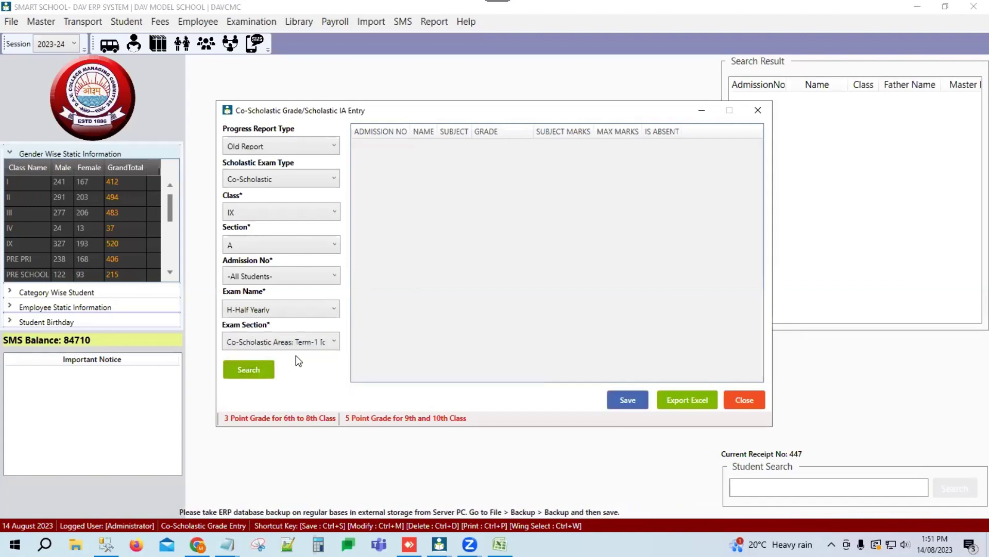
left_click(249, 370)
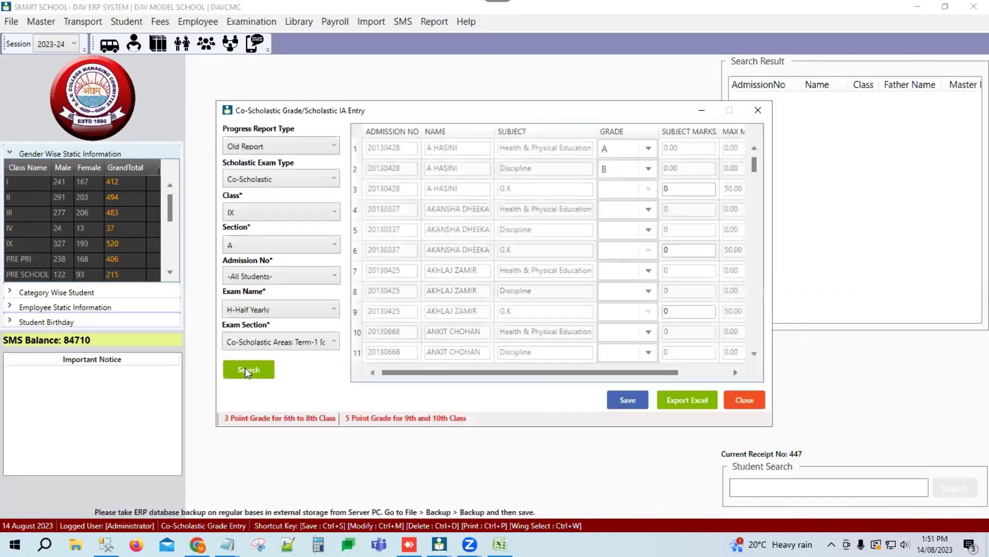
Step: Review the first student's Health & Physical Education, Discipline and G.K rows, ending at the G.K subject marks cell
left_click(546, 149)
left_click(543, 164)
left_click(541, 187)
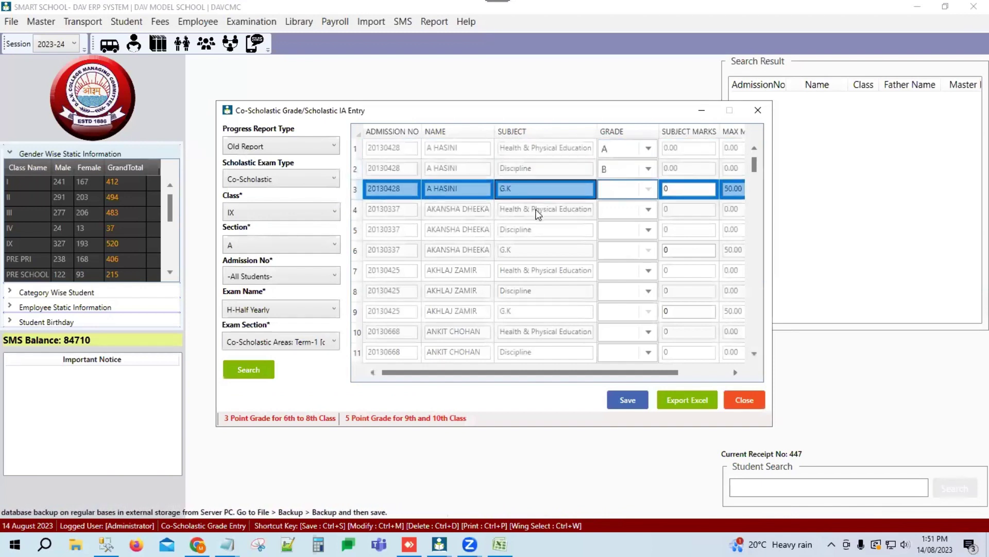
key("Down")
left_click(524, 145)
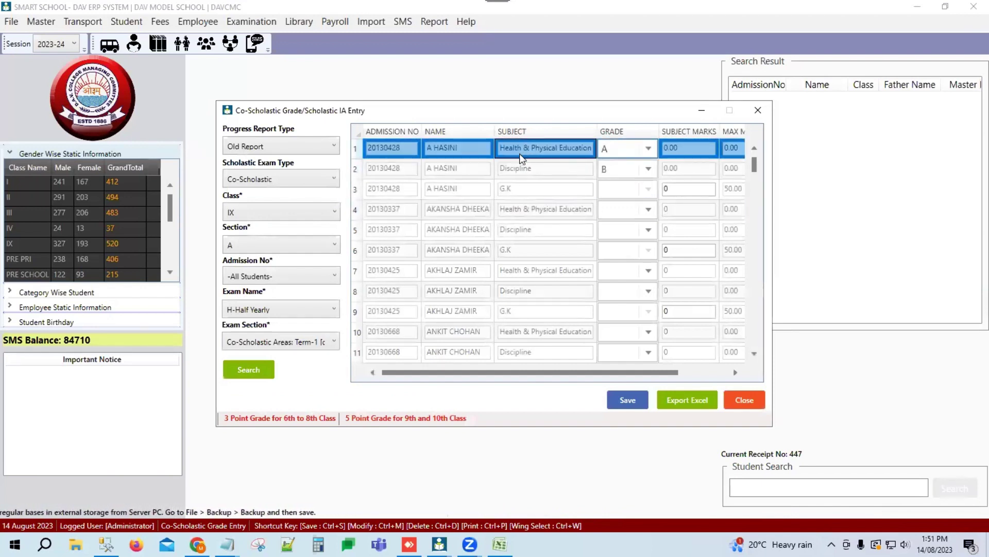
left_click(514, 170)
left_click(510, 189)
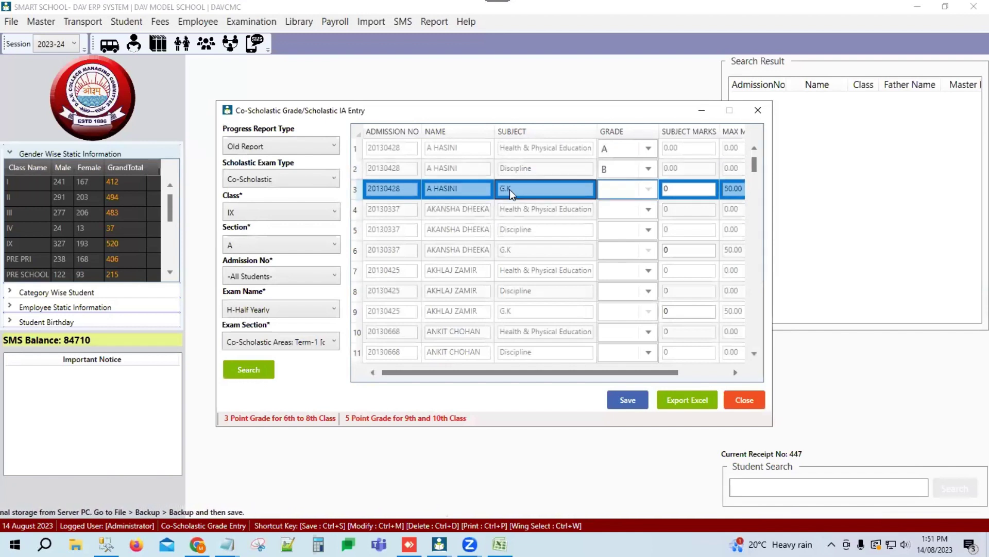
left_click(529, 148)
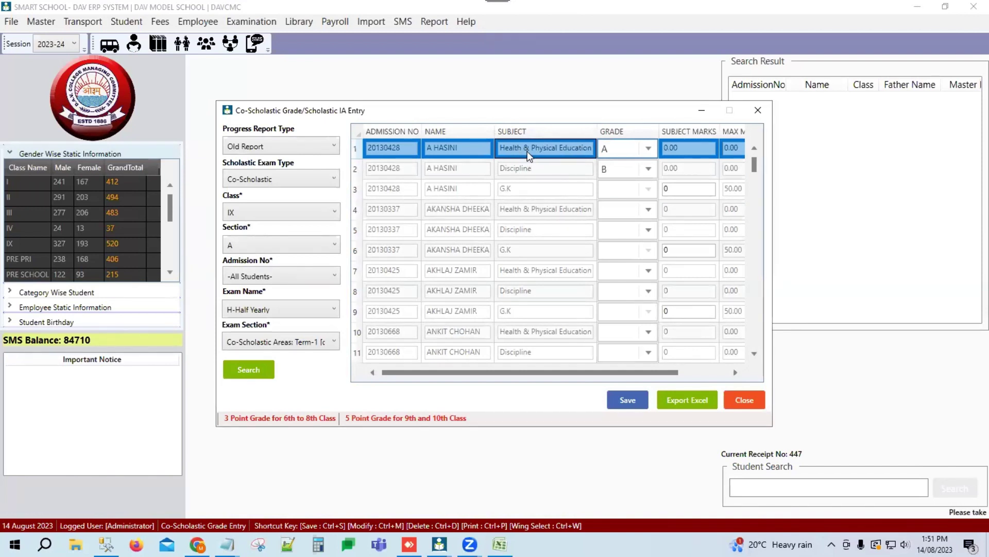
left_click(525, 188)
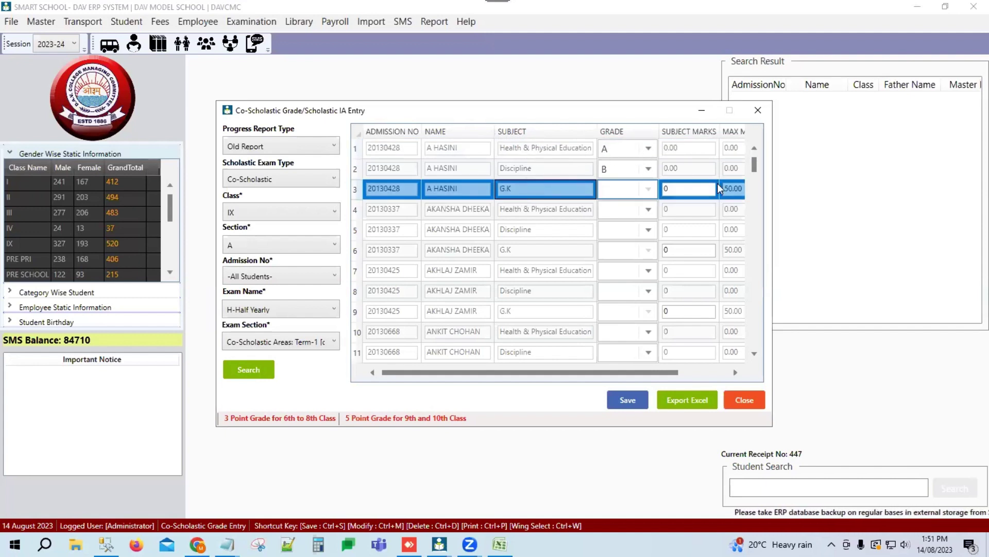
left_click(686, 189)
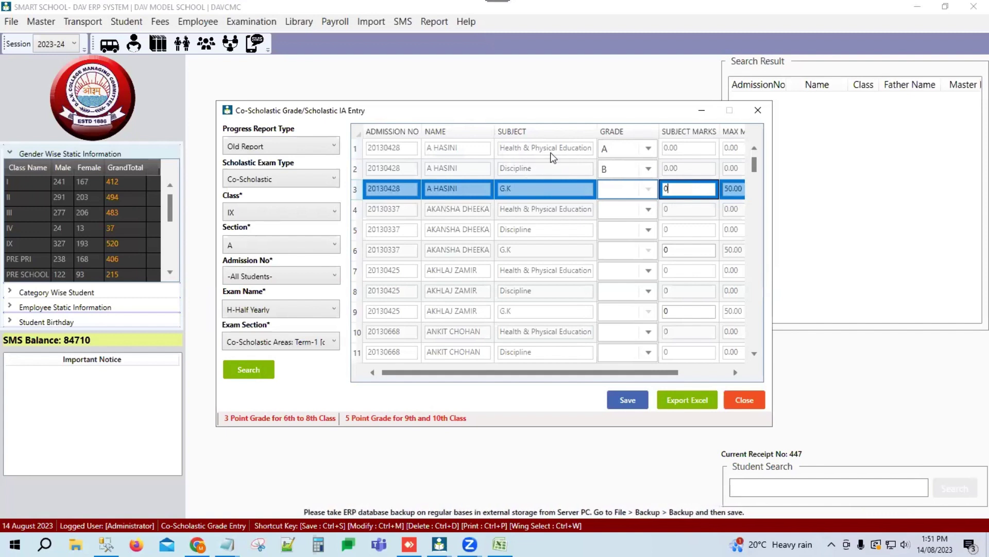
Step: Review the available grades for the first student's Health & Physical Education and select A
left_click(648, 150)
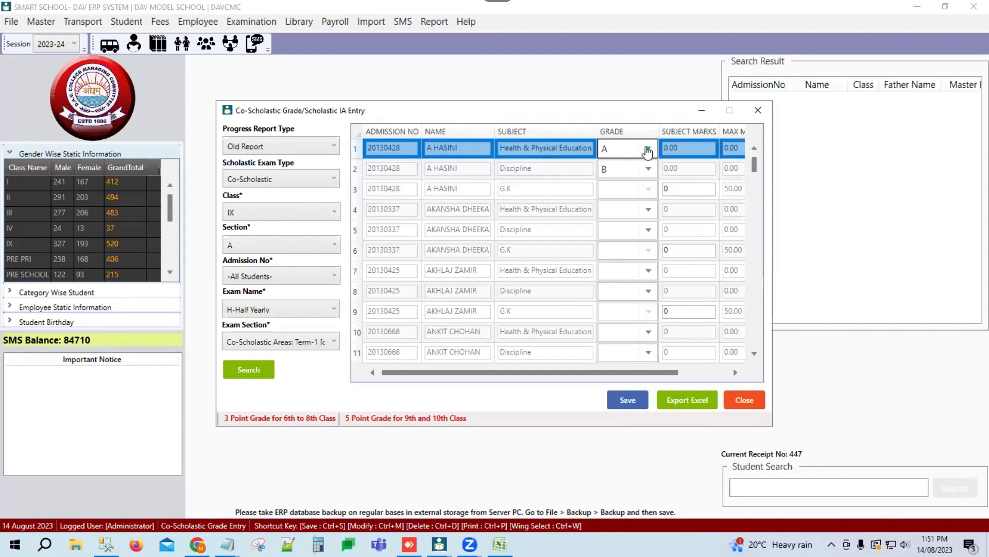
left_click(648, 150)
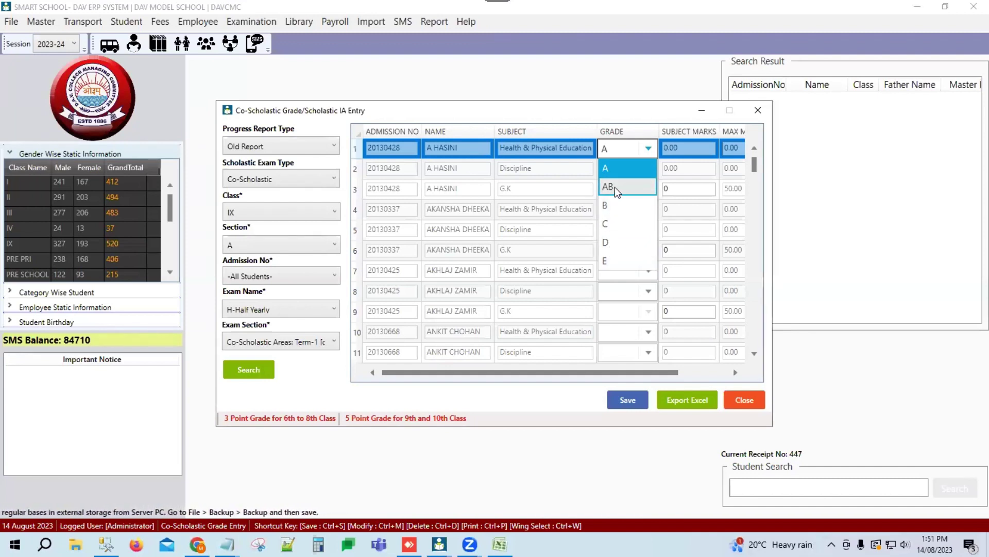
left_click(605, 165)
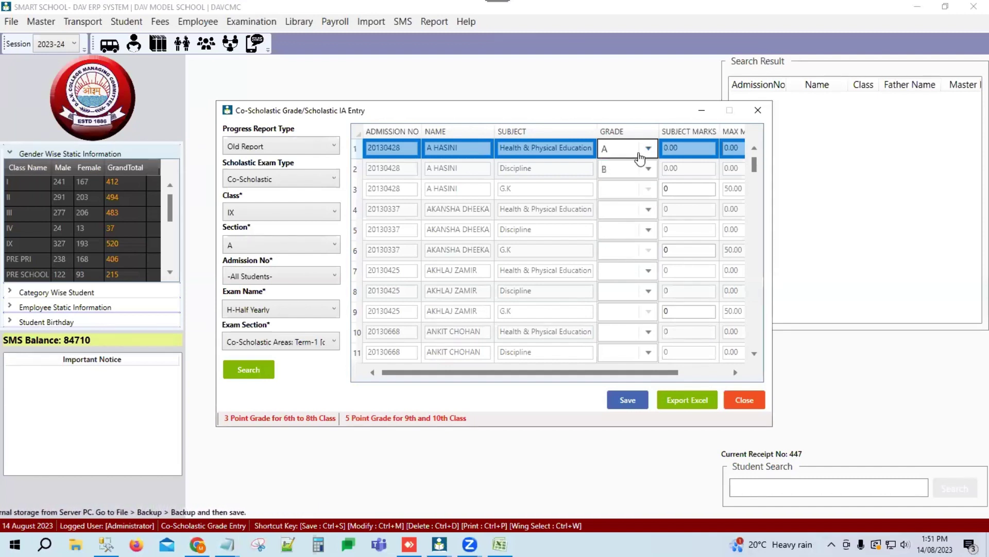
Step: Examine the first student's G.K row, checking its subject marks and maximum marks cells
left_click(515, 193)
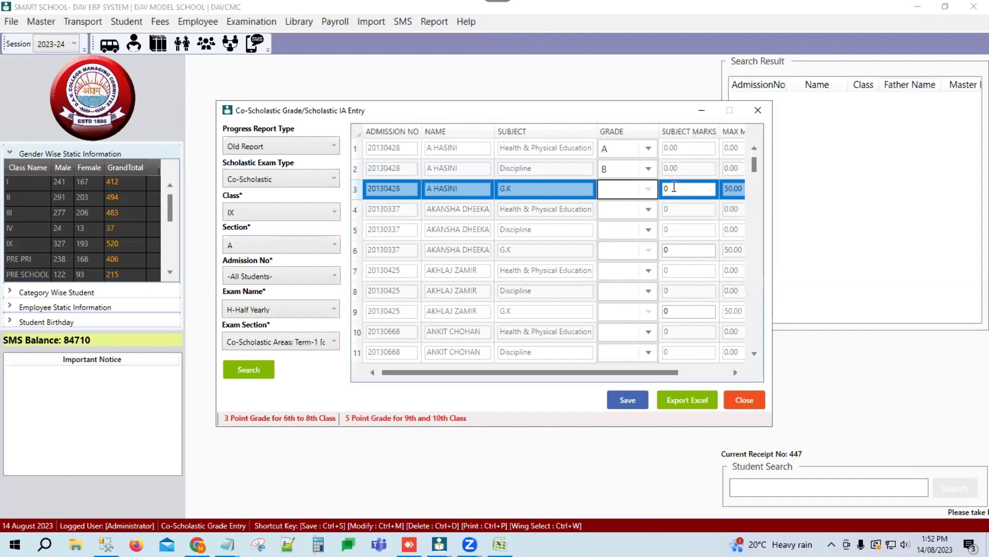
left_click(741, 191)
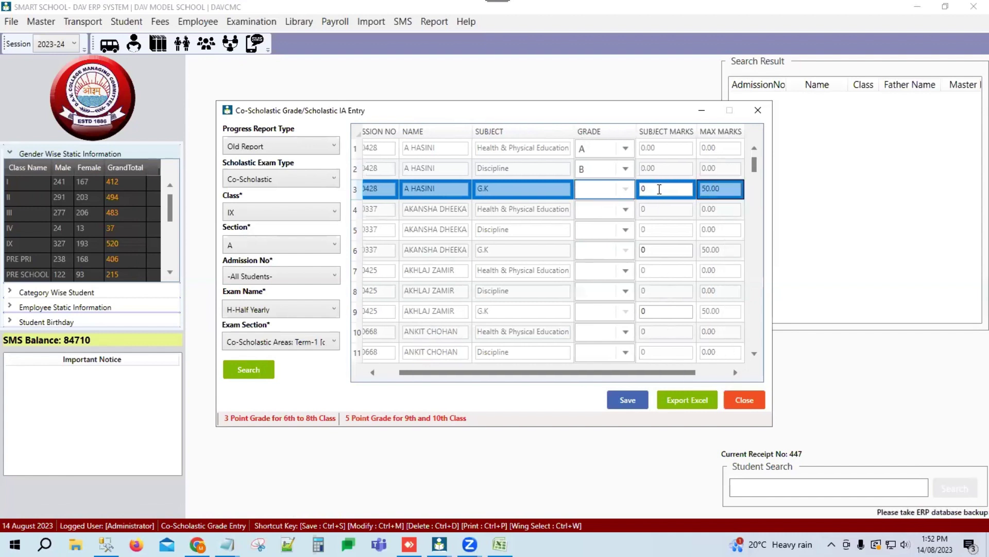
left_click(645, 190)
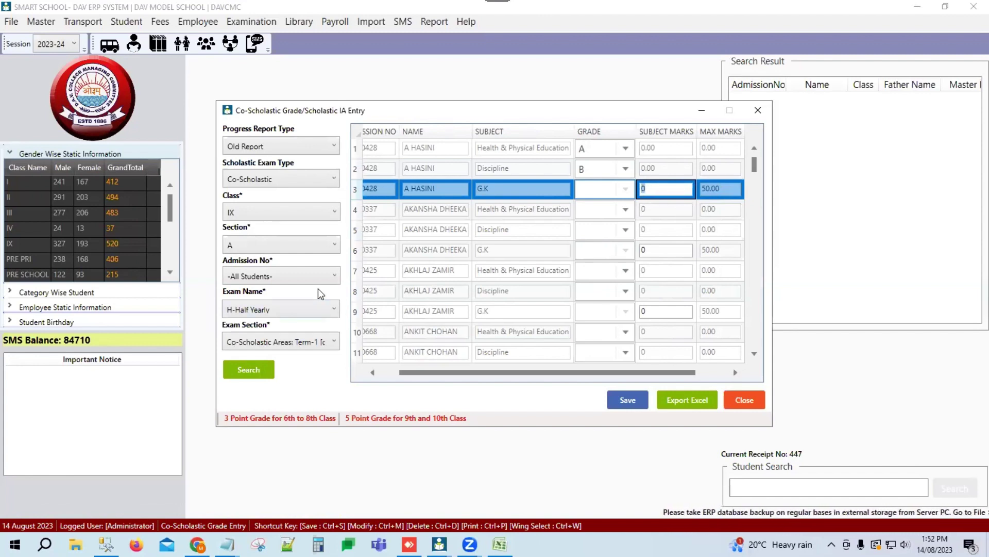
scroll(606, 216, "down", 3)
scroll(607, 265, "up", 3)
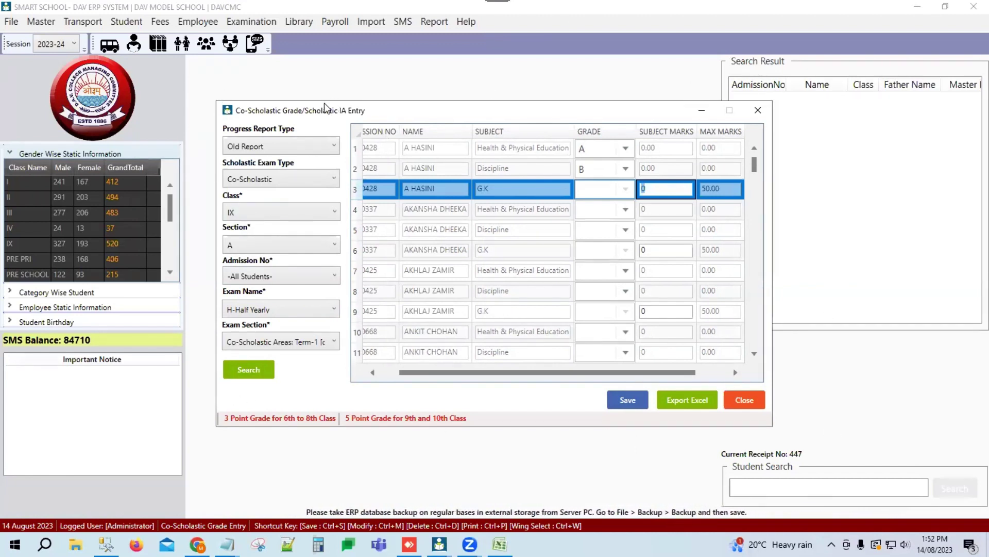
Step: Switch the exam section to Visual and Performing Arts [H-Half Yearly] and load the students' grade records
left_click(280, 344)
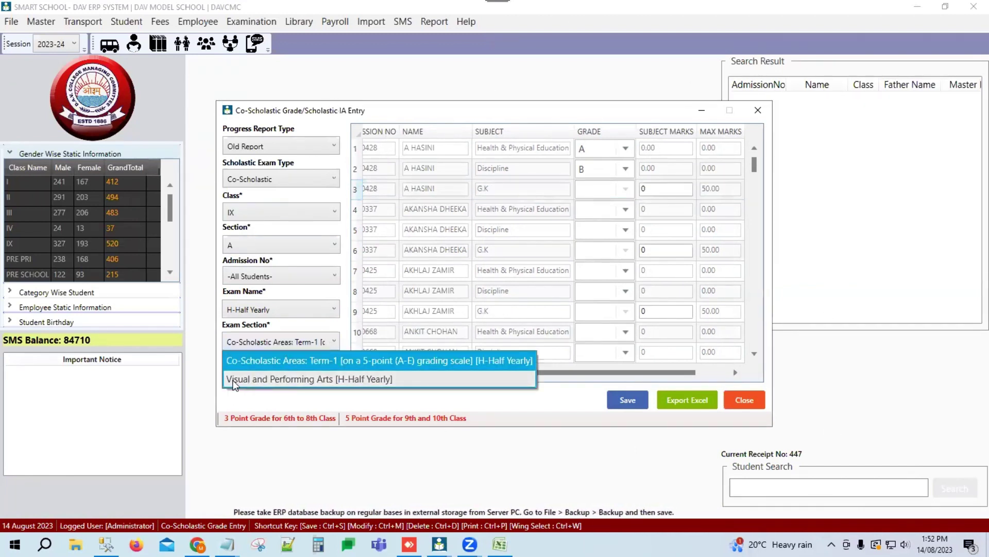
left_click(309, 384)
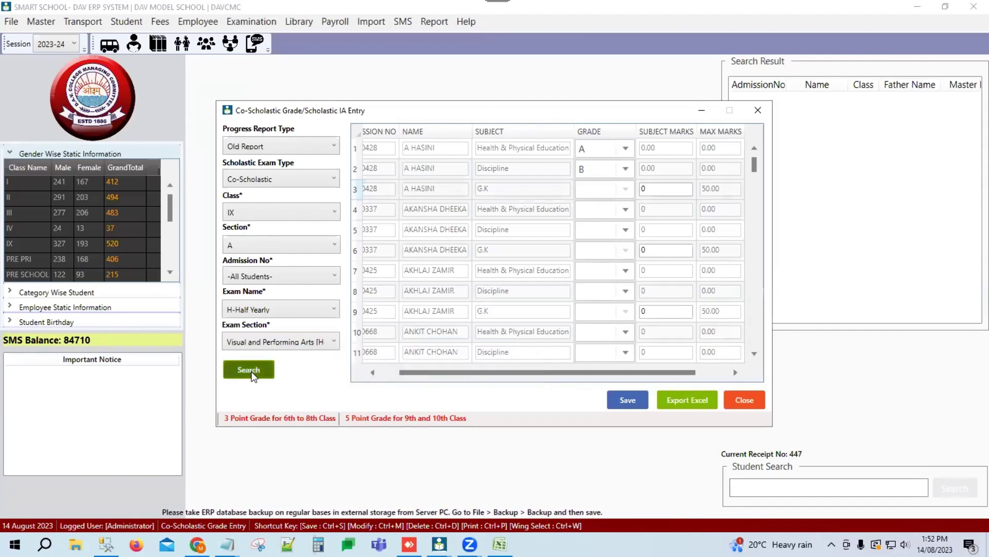
left_click(249, 368)
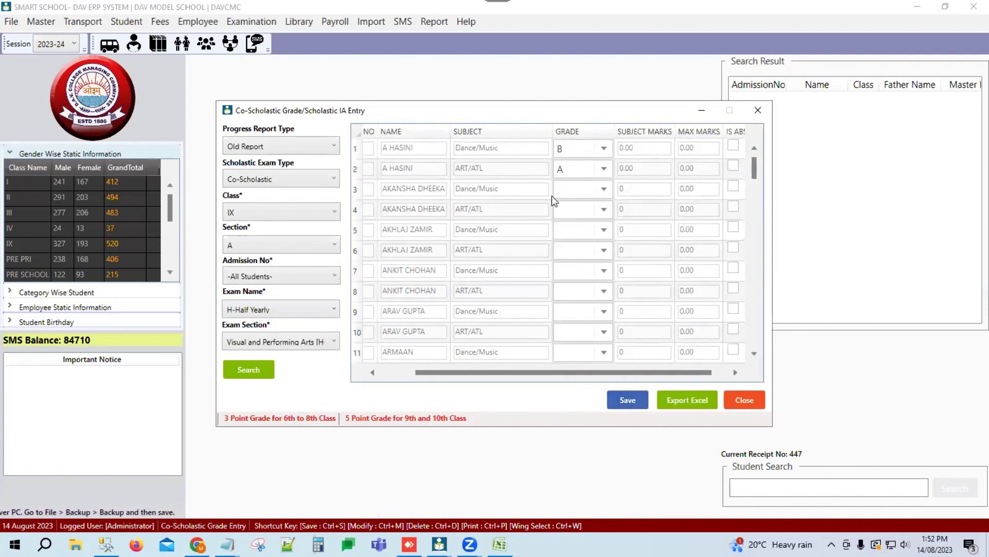
Step: Export the Visual and Performing Arts grade records to an Excel file named Co-sch on the Desktop
left_click(681, 404)
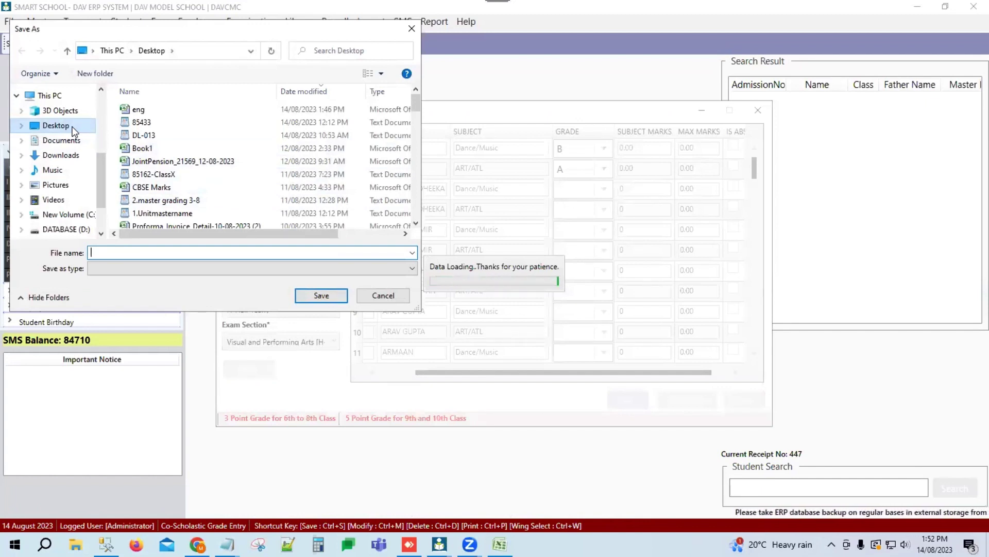
type("Co-sch")
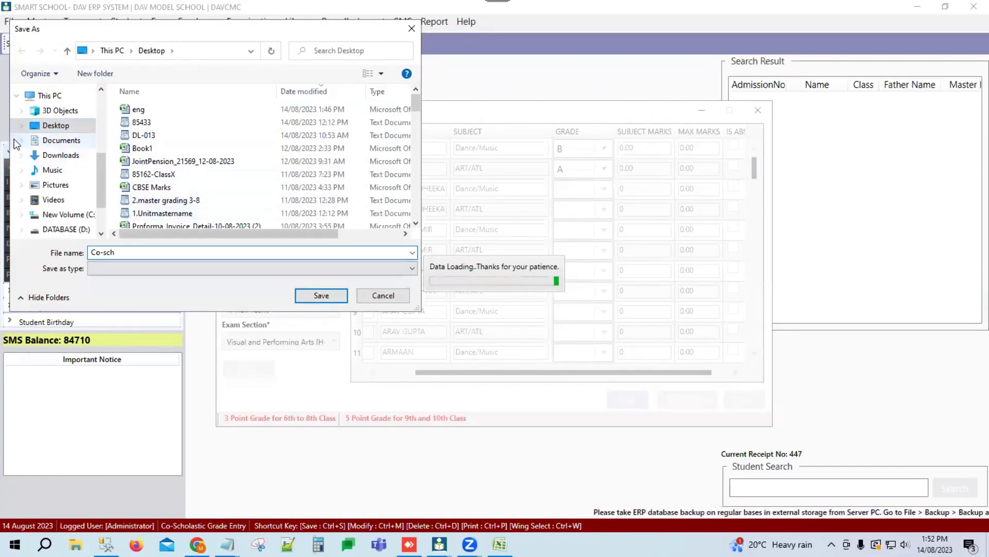
left_click(321, 295)
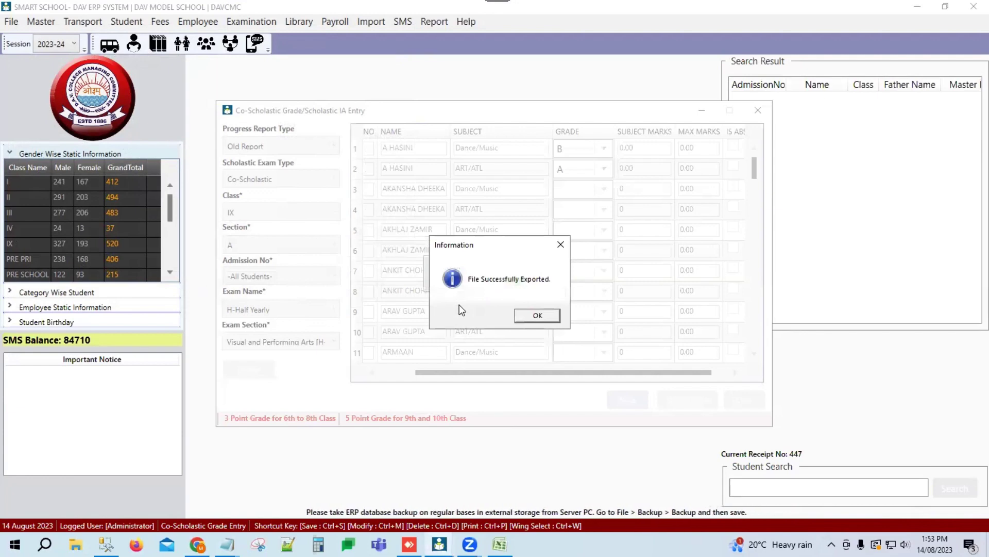
left_click(536, 315)
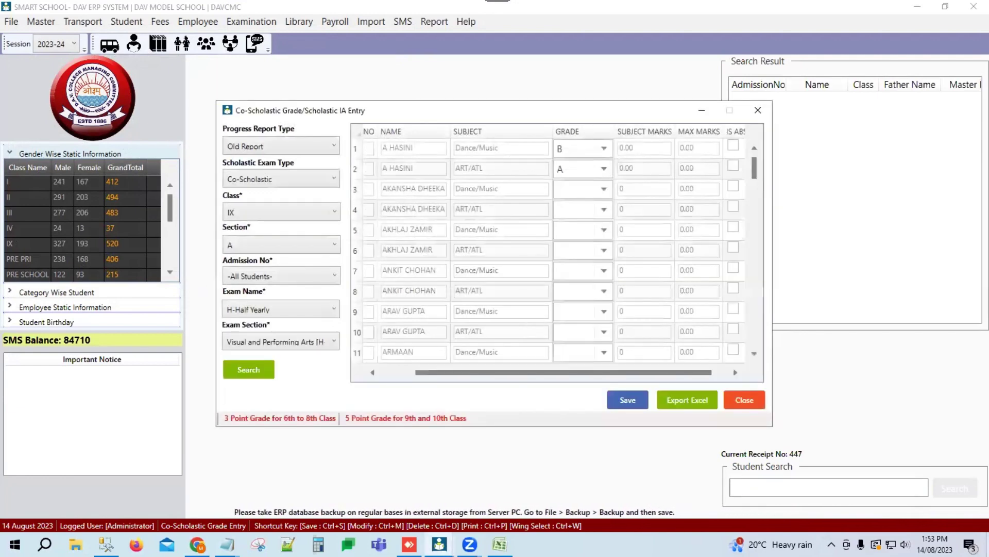
Step: Open the exported Co-sch workbook from the desktop and examine its header row and the student data through the Subject column
key("super+d")
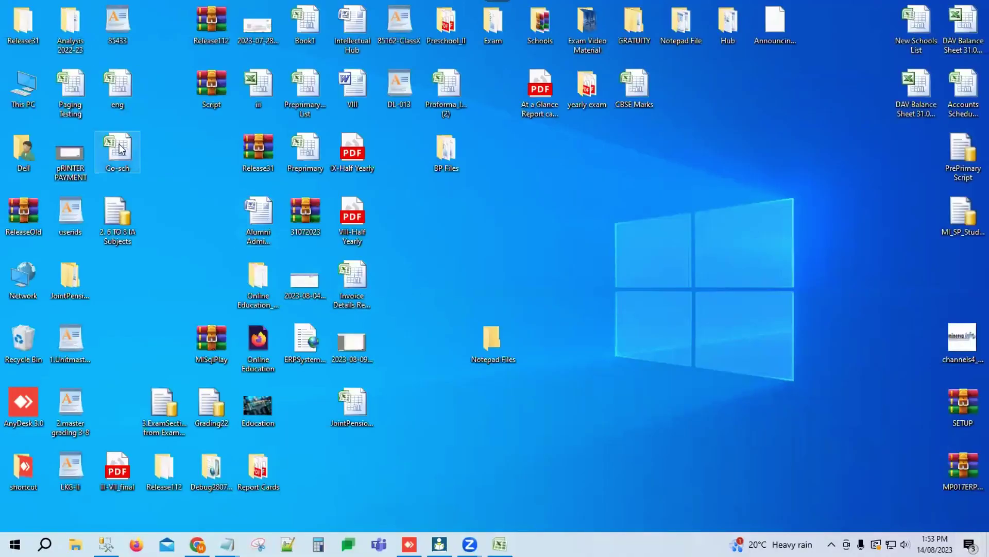
double_click(120, 150)
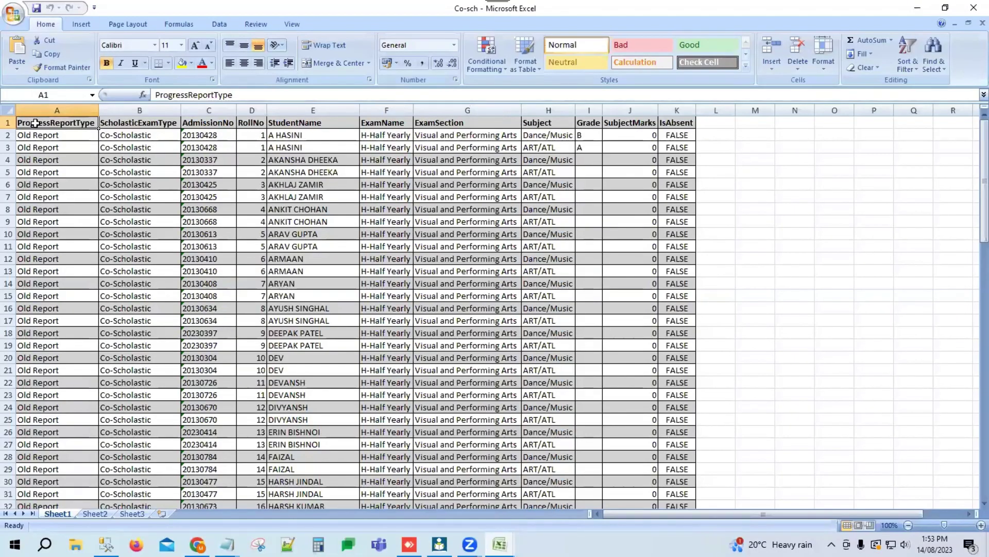
left_click_drag(34, 123, 674, 121)
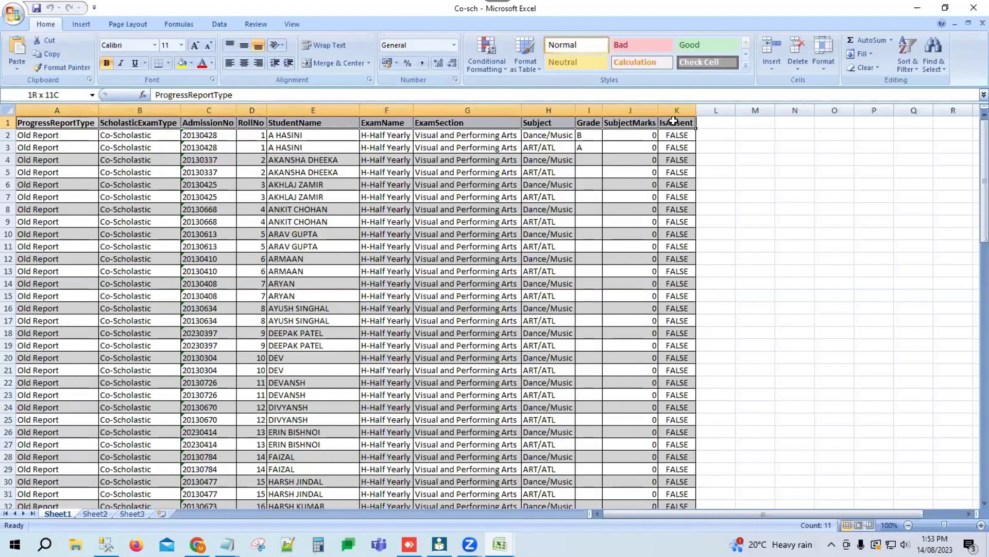
left_click_drag(29, 135, 535, 467)
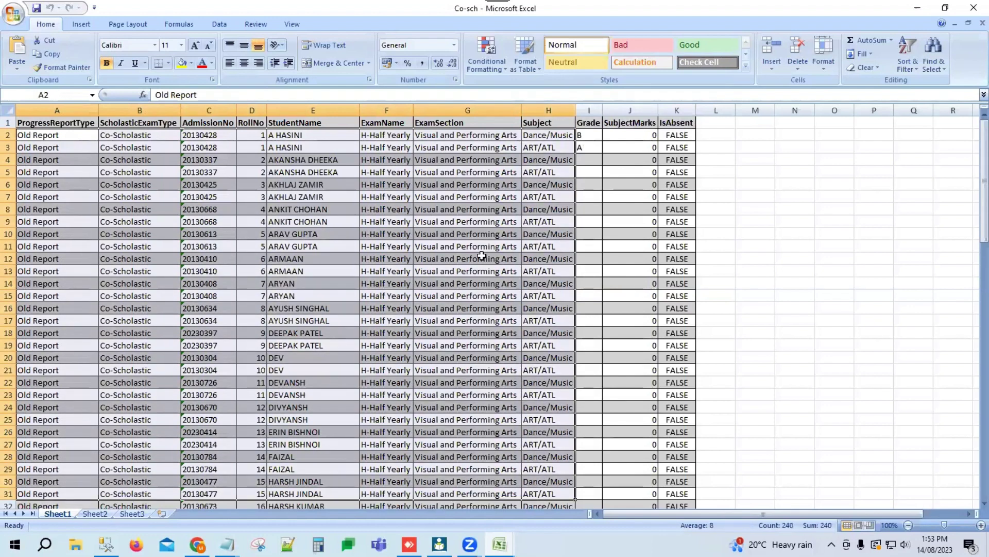
Step: Check the Grade and SubjectMarks columns, and widen the Subject column slightly
left_click(593, 110)
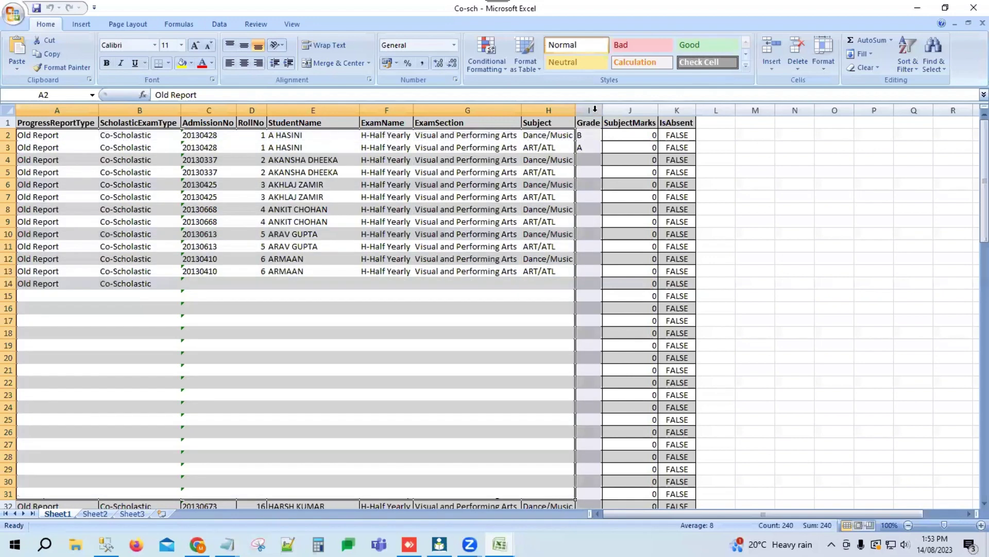
left_click(637, 109)
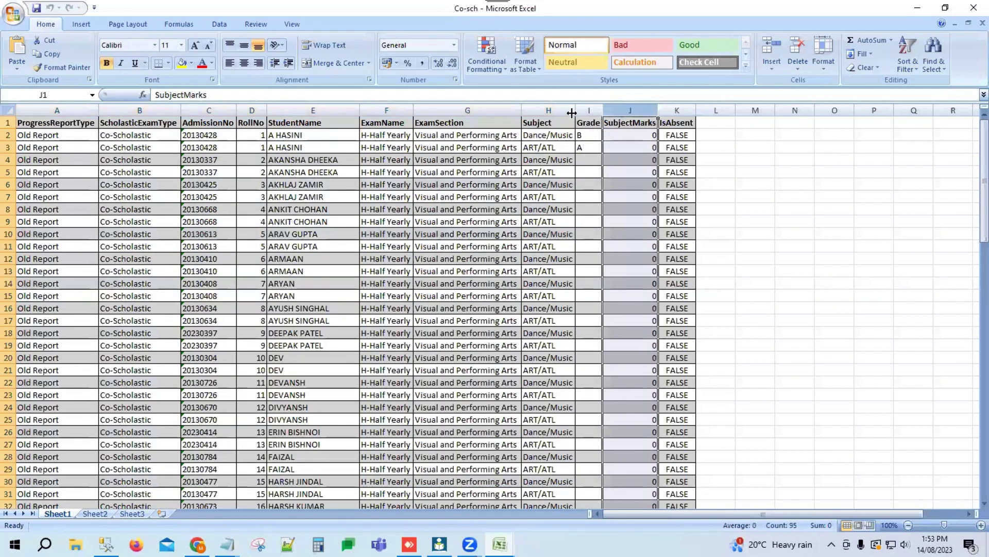
left_click_drag(572, 112, 584, 112)
left_click(549, 136)
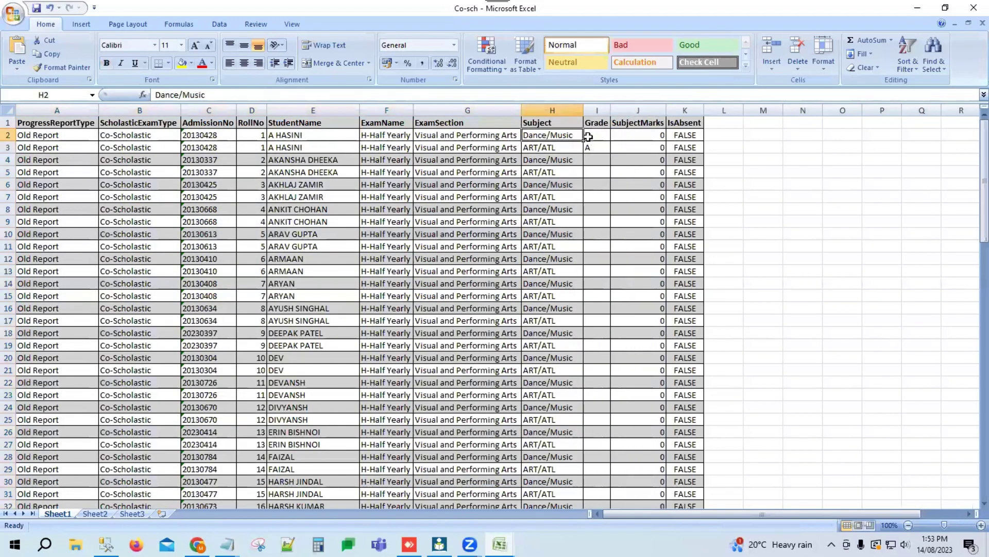
Step: Examine the Grade and SubjectMarks cells of the first rows and look through the remaining student rows
left_click(589, 137)
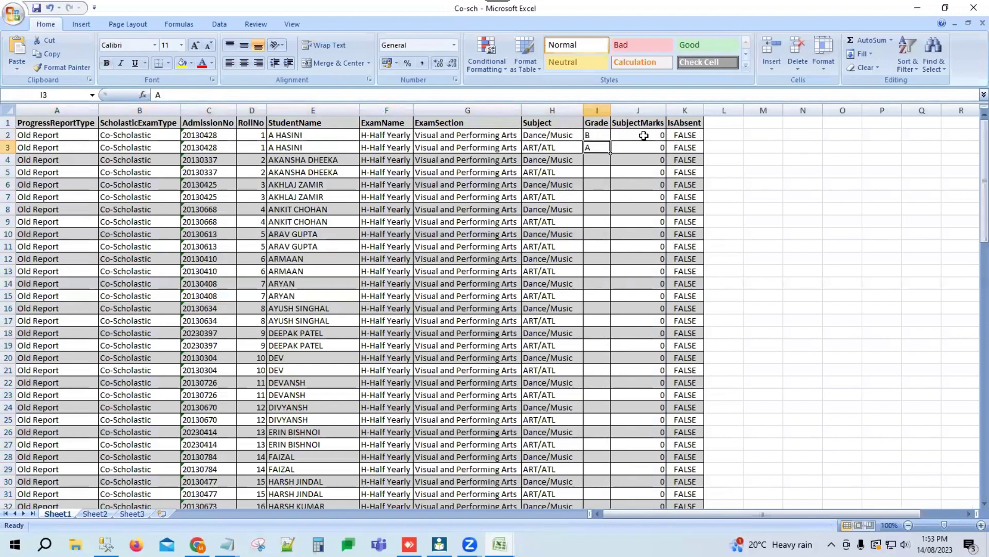
left_click(643, 156)
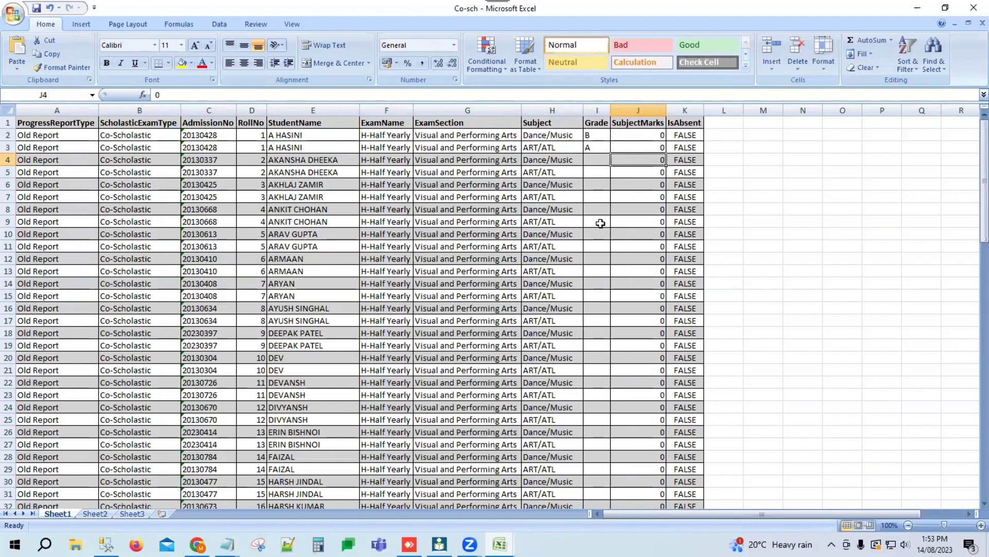
scroll(601, 223, "down", 18)
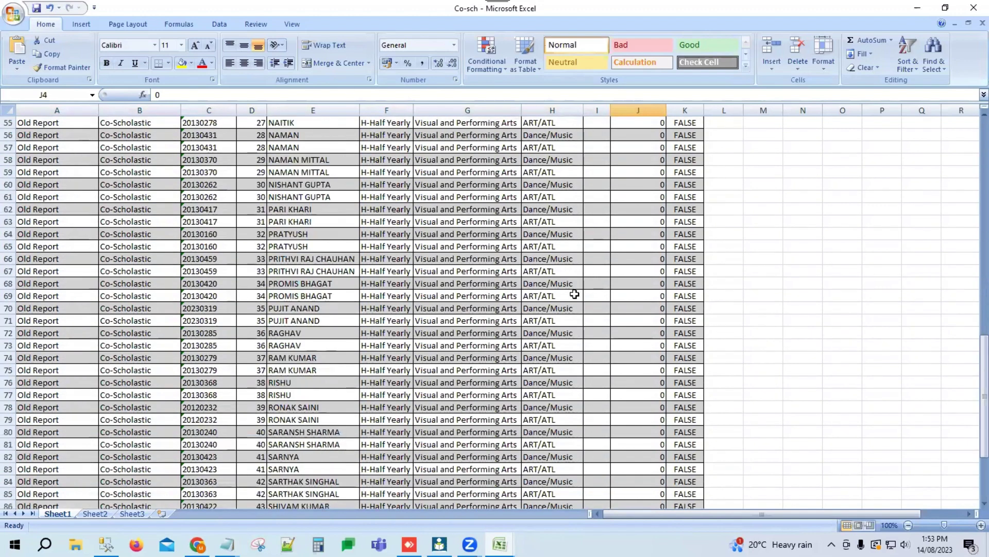
scroll(575, 294, "down", 7)
scroll(575, 294, "up", 7)
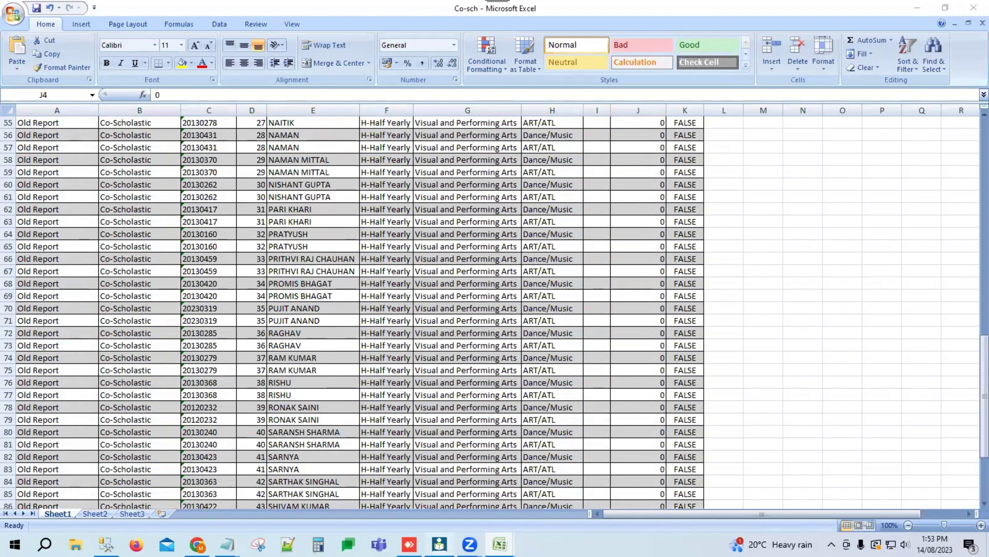
Step: Switch back to the maximized Smart School ERP and open the Import Co-Scholastic Grade/Scholastic IA Entry form
key("alt+Tab")
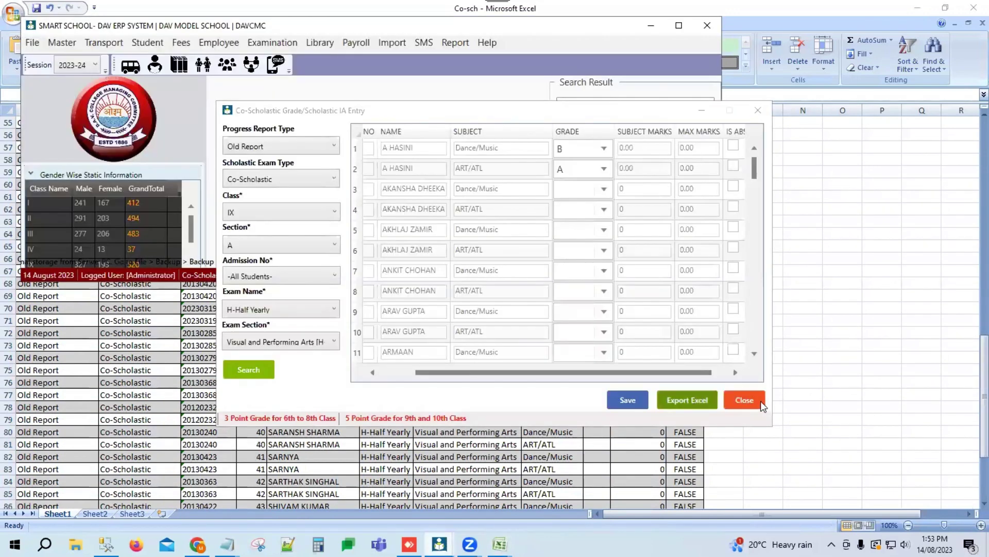
left_click(674, 26)
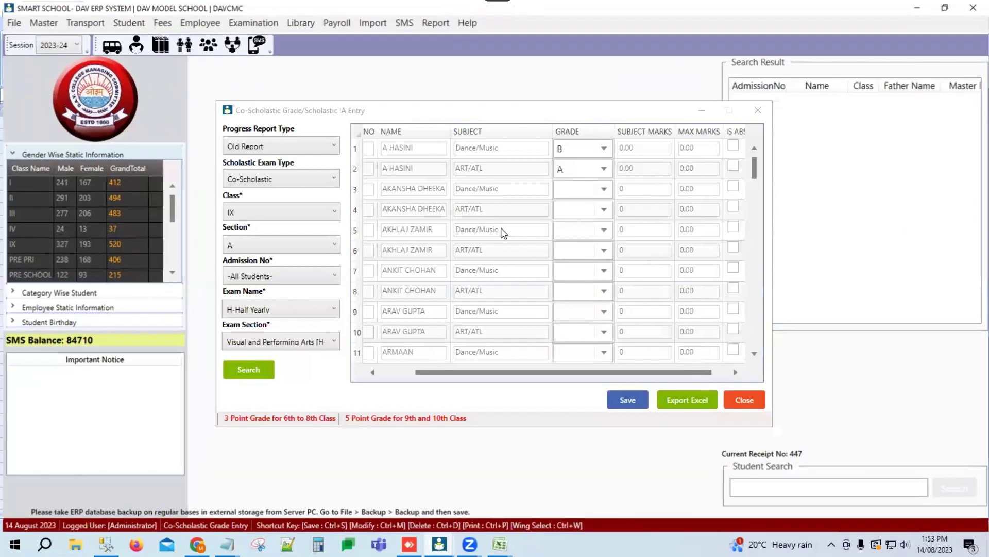
left_click(253, 23)
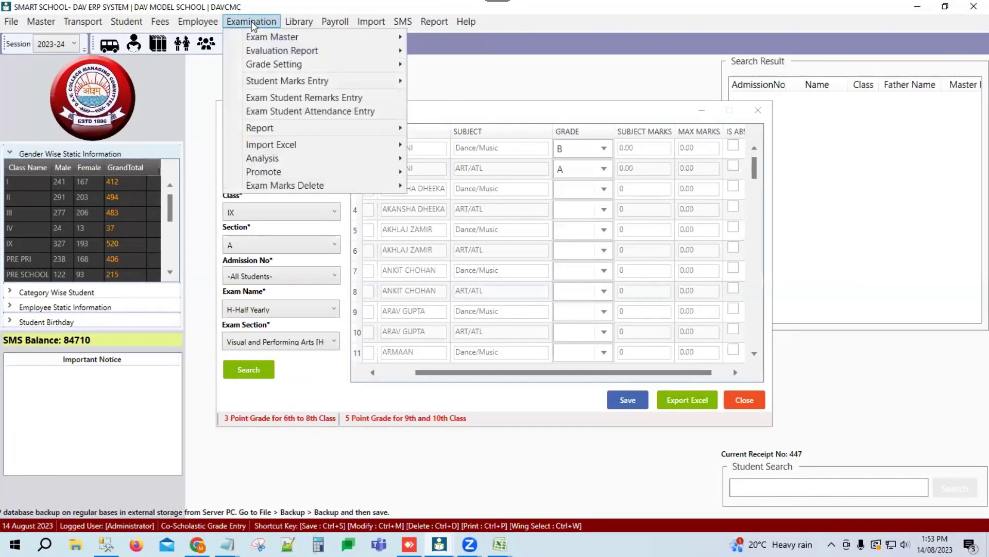
mouse_move(274, 148)
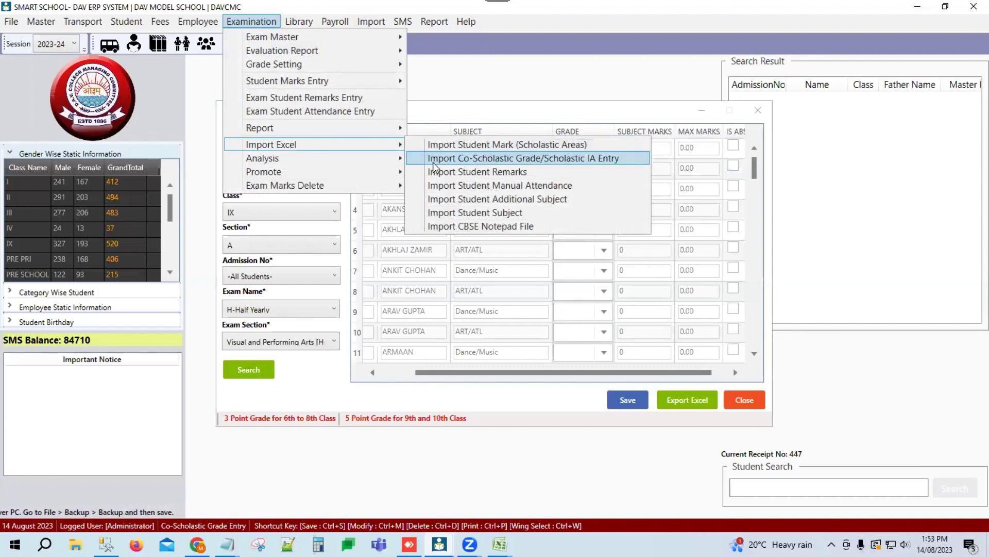
left_click(517, 161)
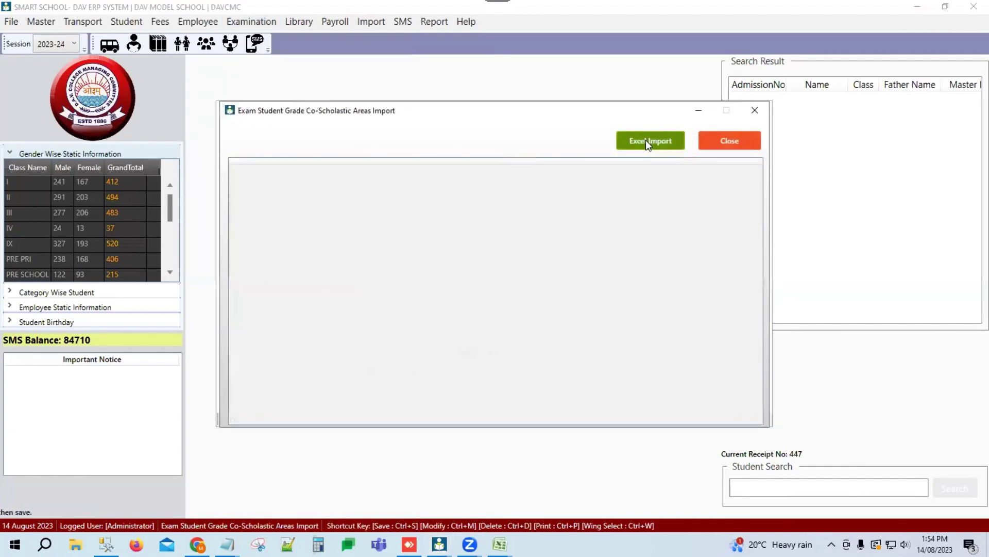
Step: Select the Co-sch workbook for the Excel import, then cancel the file selection and close the import form
left_click(644, 141)
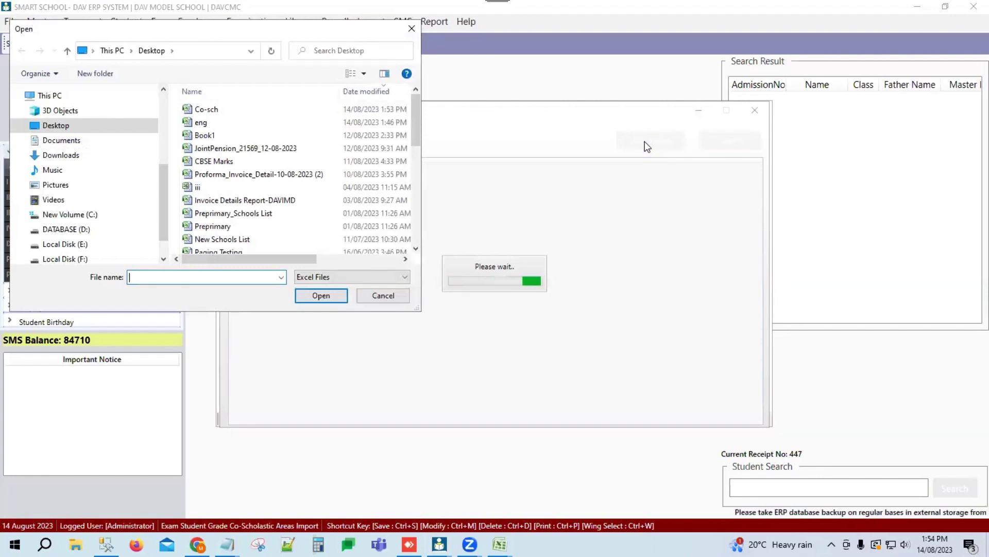
left_click(206, 109)
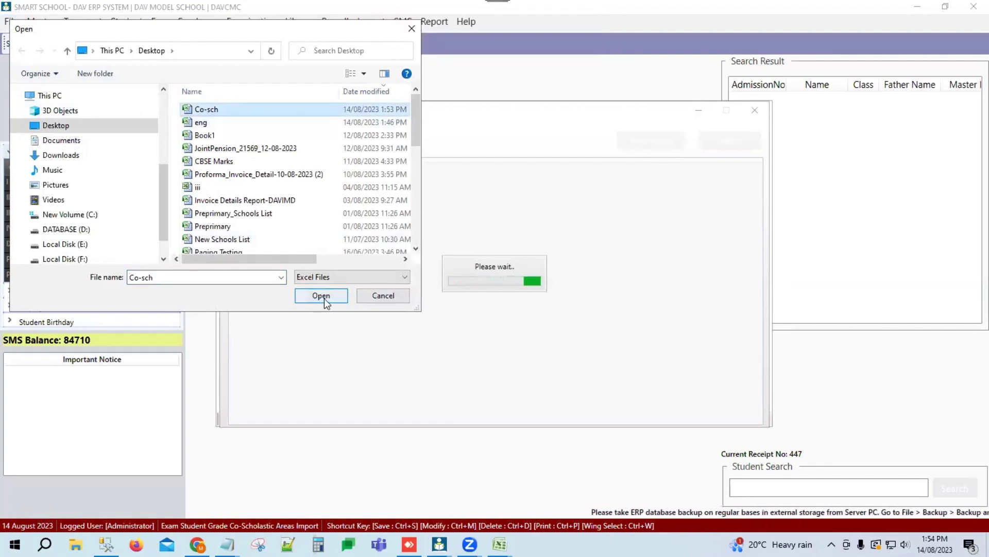
left_click(389, 298)
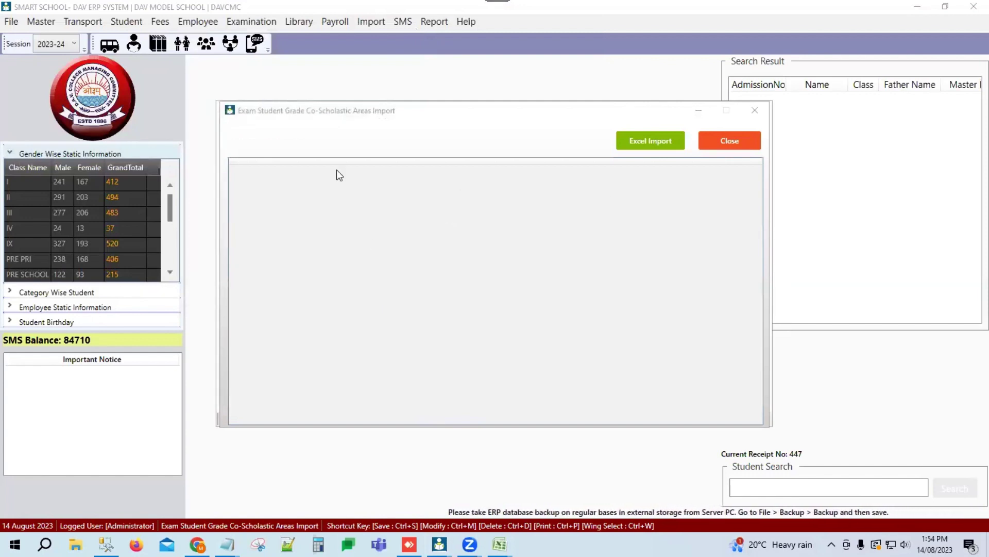
left_click(736, 146)
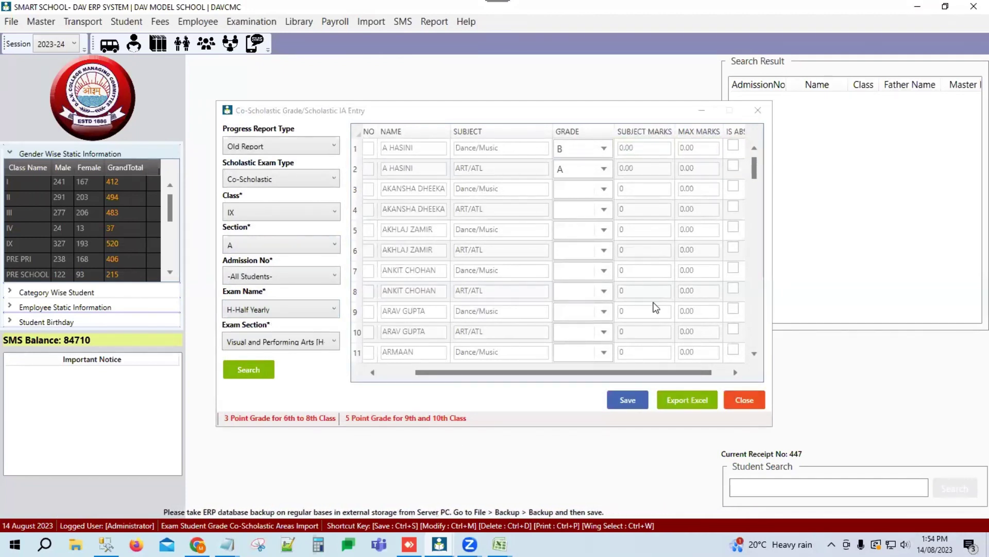
Step: Close the filled grade entry form and open a blank Co-Scholastic Grade/Scholastic IA Entry form
left_click(756, 401)
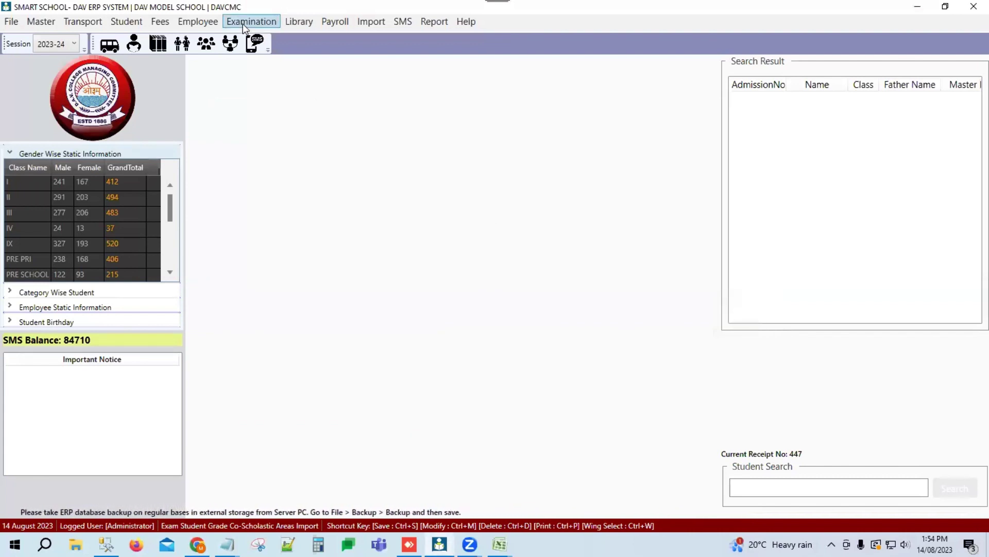
left_click(244, 23)
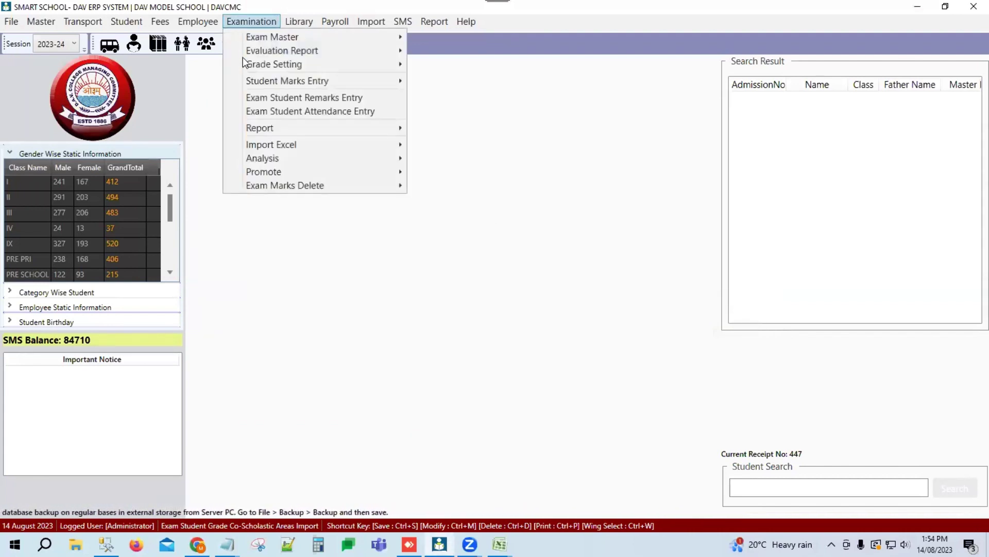
mouse_move(258, 83)
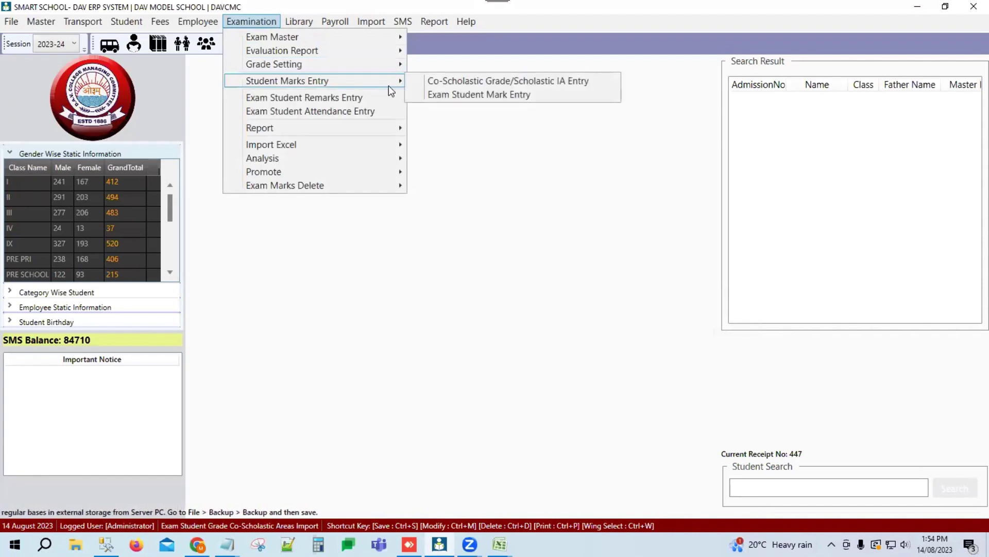
left_click(447, 81)
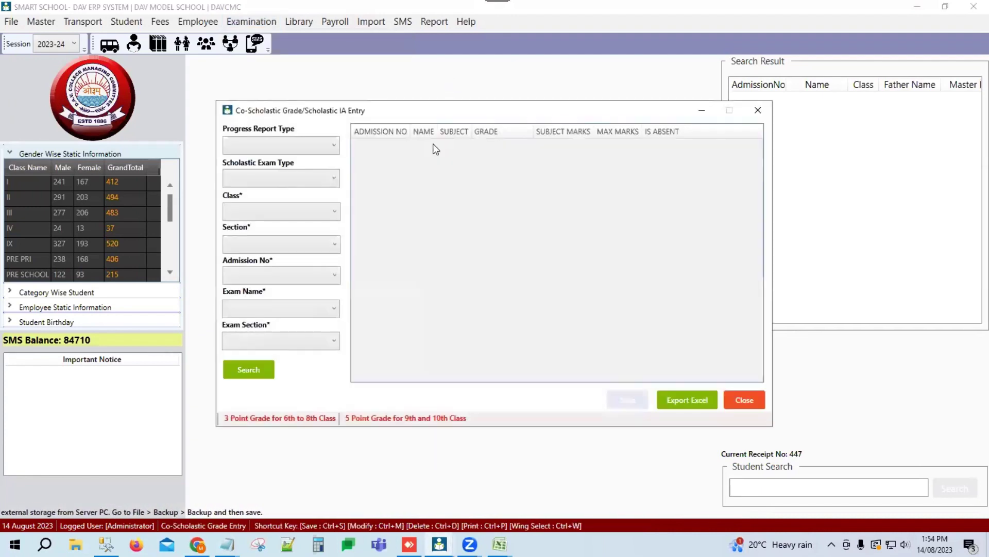
Step: Set the grade entry form to Old Report, Co-Scholastic exam type, class IX and section A
left_click(294, 145)
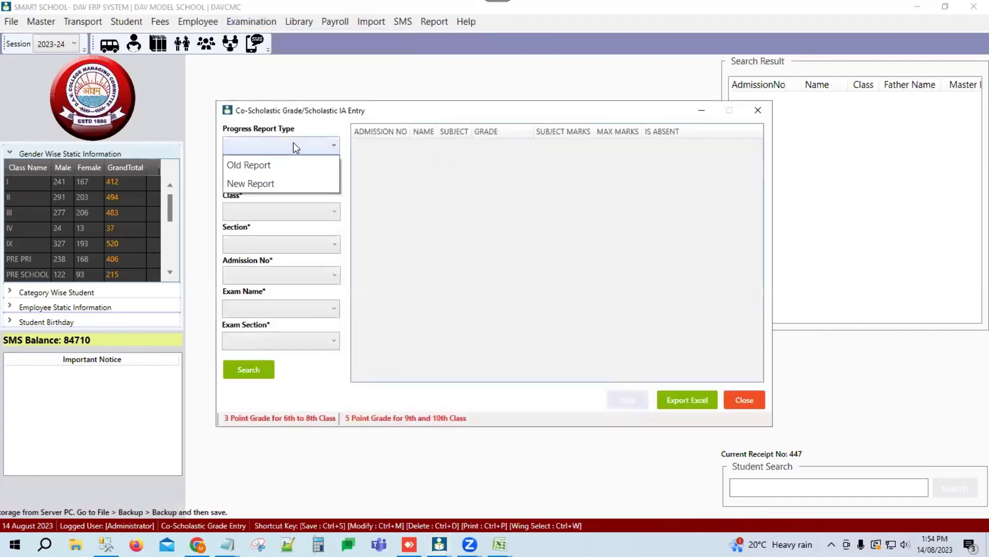
left_click(250, 165)
left_click(277, 179)
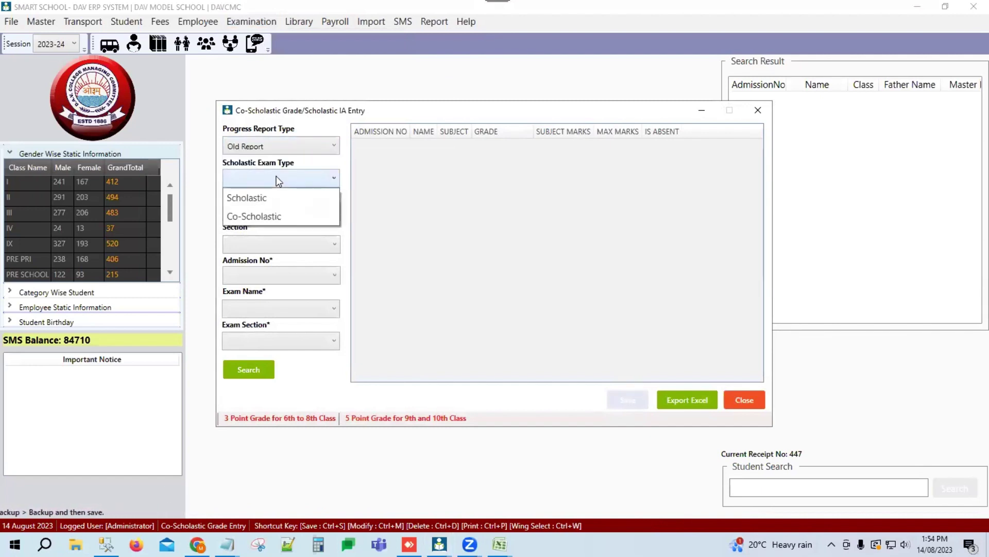
left_click(262, 215)
left_click(272, 215)
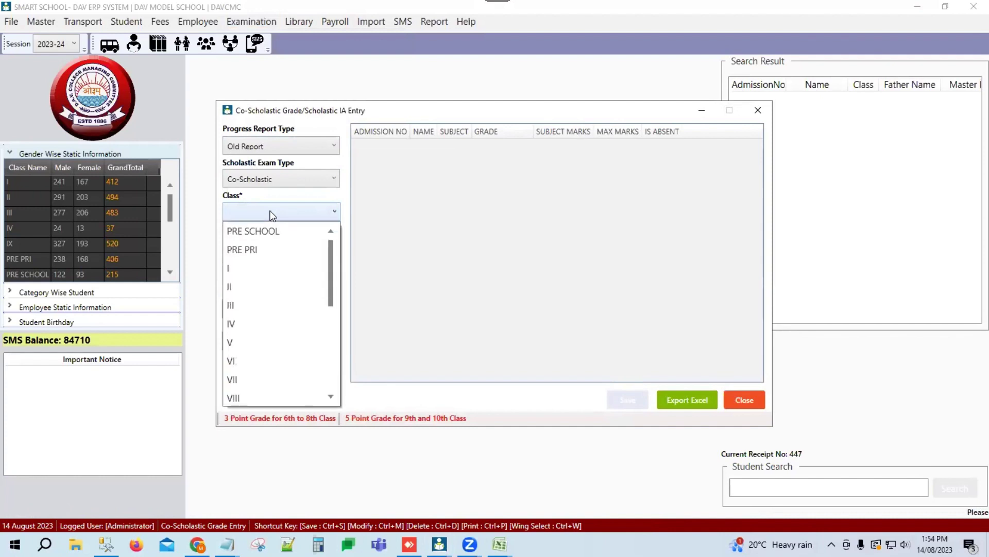
scroll(246, 356, "down", 1)
left_click(243, 360)
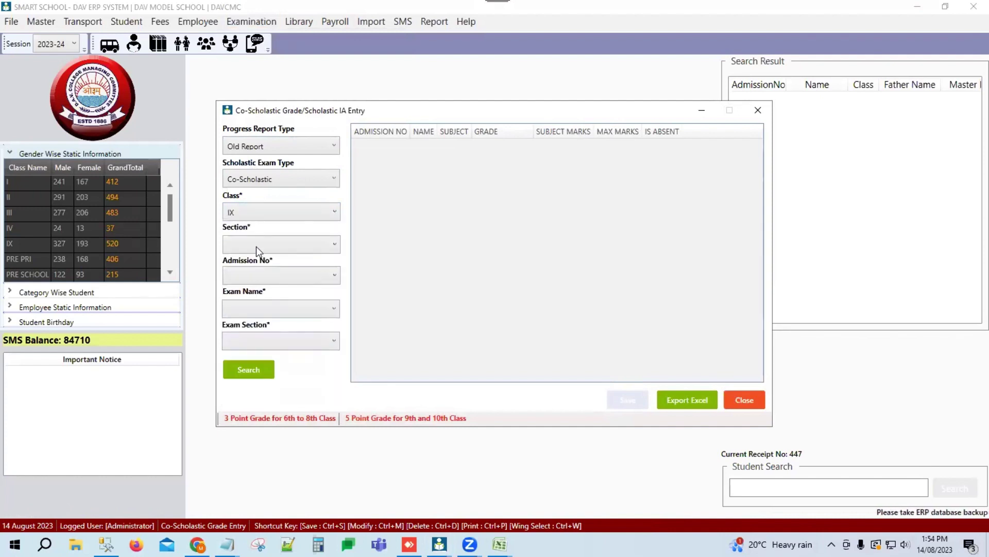
left_click(255, 244)
left_click(248, 264)
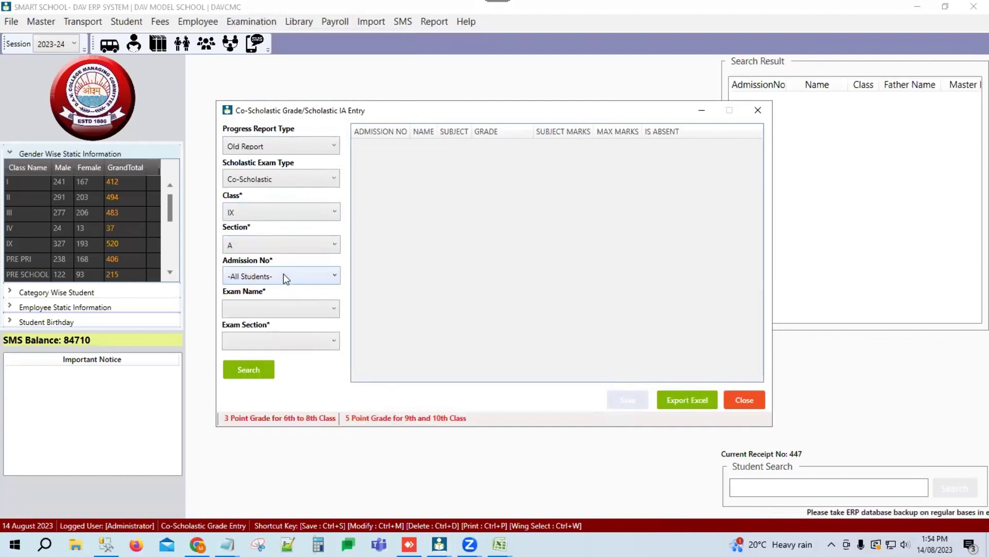
Step: Load the grade rows of all students for the H-Half Yearly exam and the Co-Scholastic Areas: Term-1 exam section
left_click(283, 275)
left_click(269, 295)
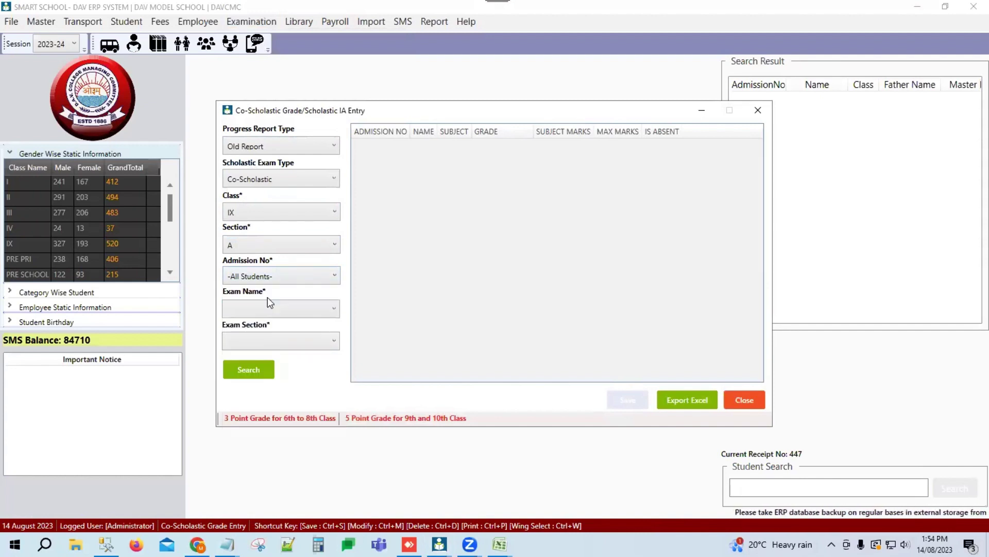
left_click(277, 308)
left_click(265, 327)
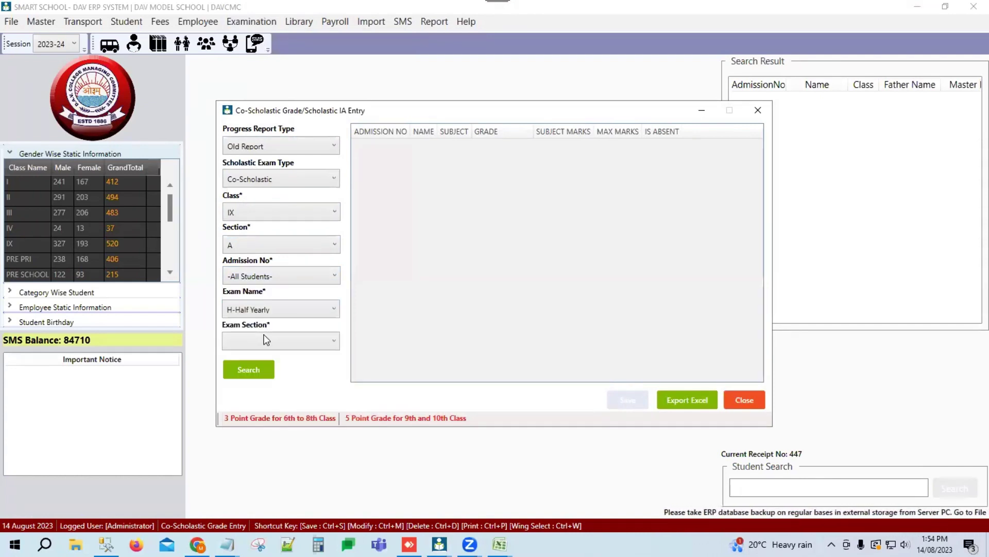
left_click(266, 341)
left_click(270, 362)
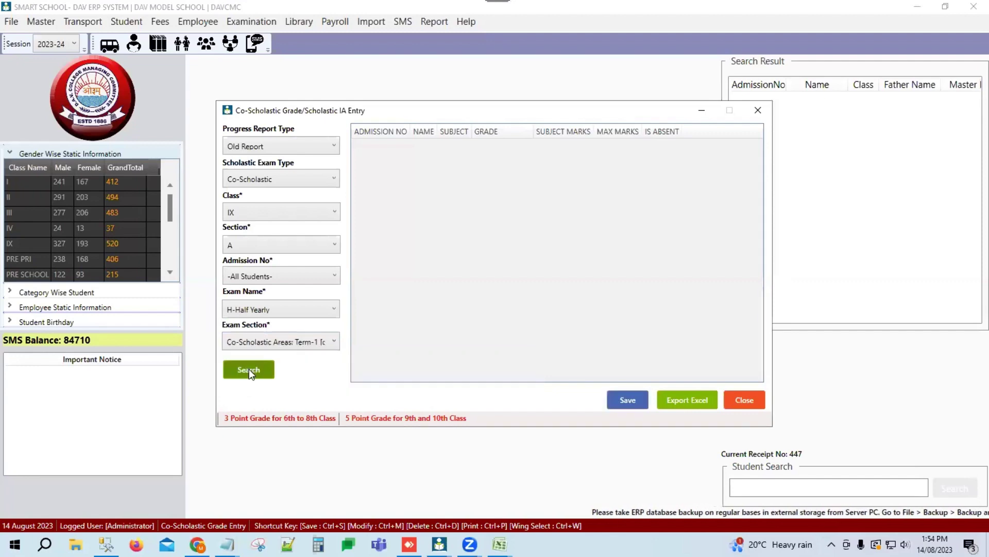
left_click(249, 369)
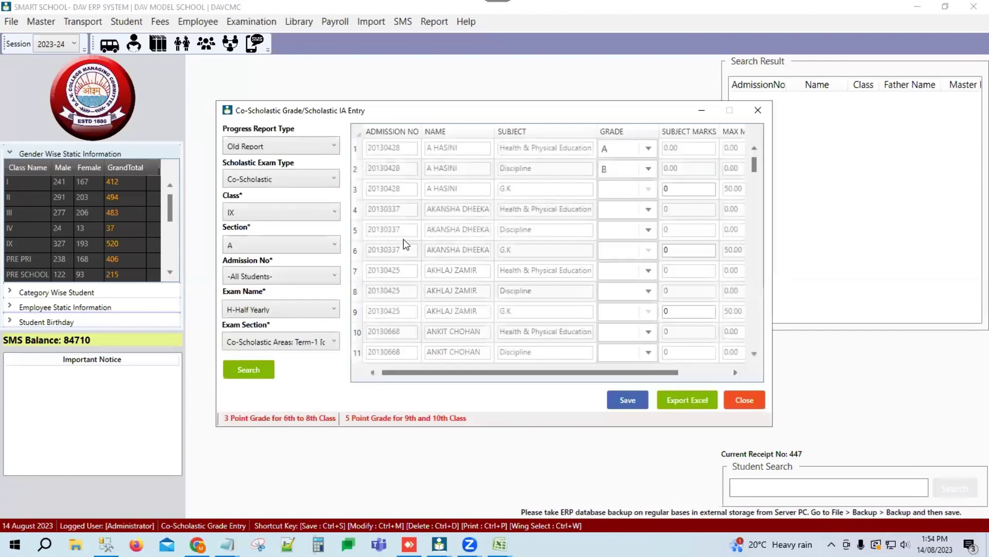
Step: Change the first student's Health & Physical Education grade to B, save the entries and reload the grade list
left_click(685, 190)
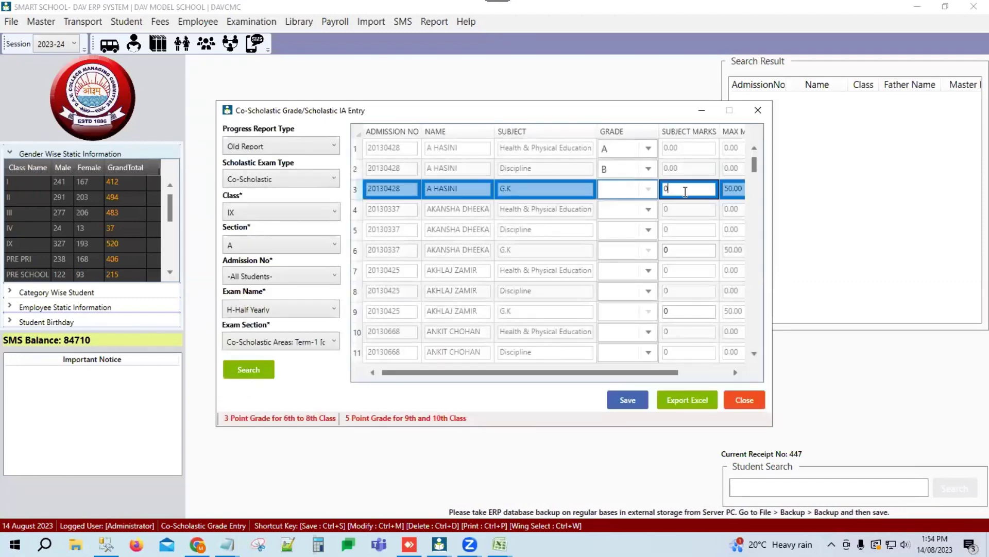
left_click(622, 149)
left_click(622, 149)
left_click(666, 192)
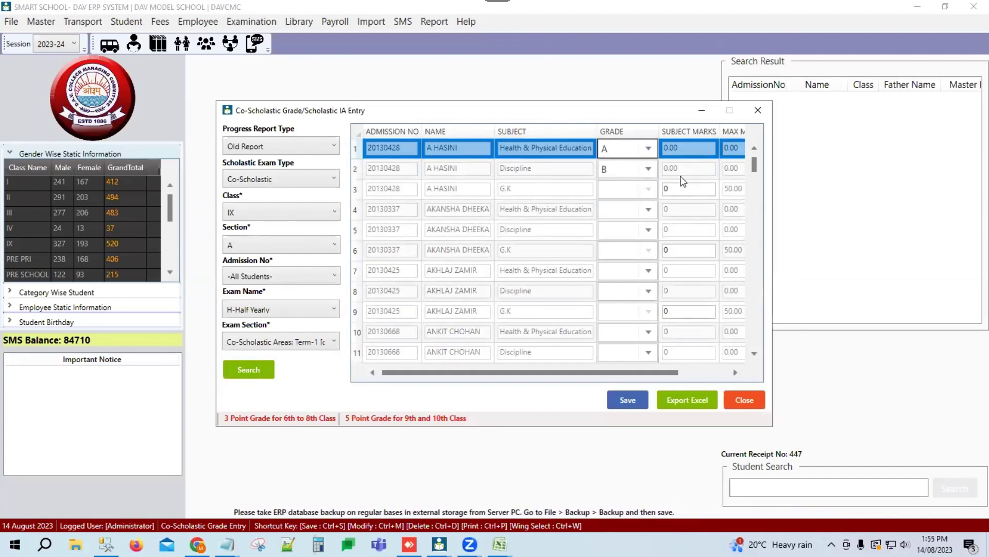
left_click(647, 148)
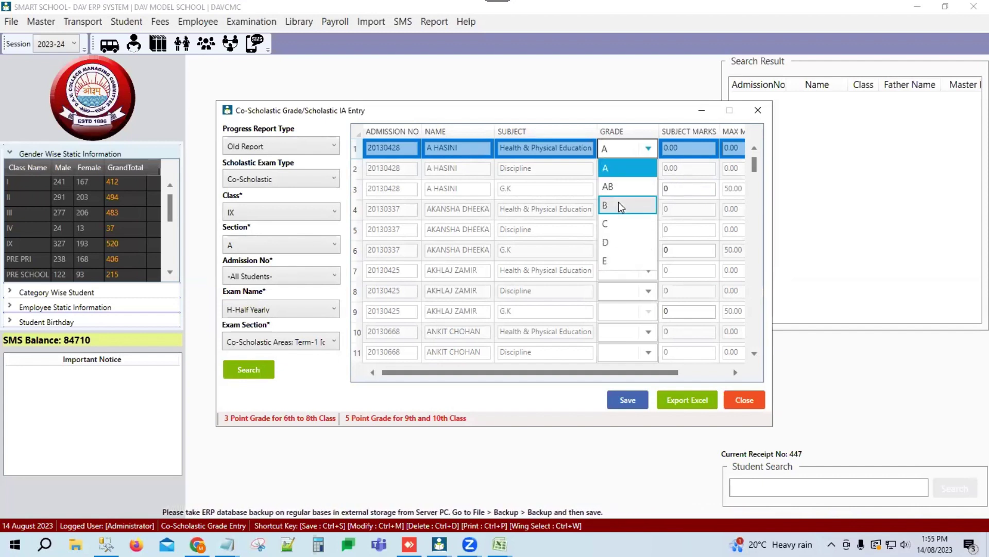
left_click(621, 206)
left_click(625, 400)
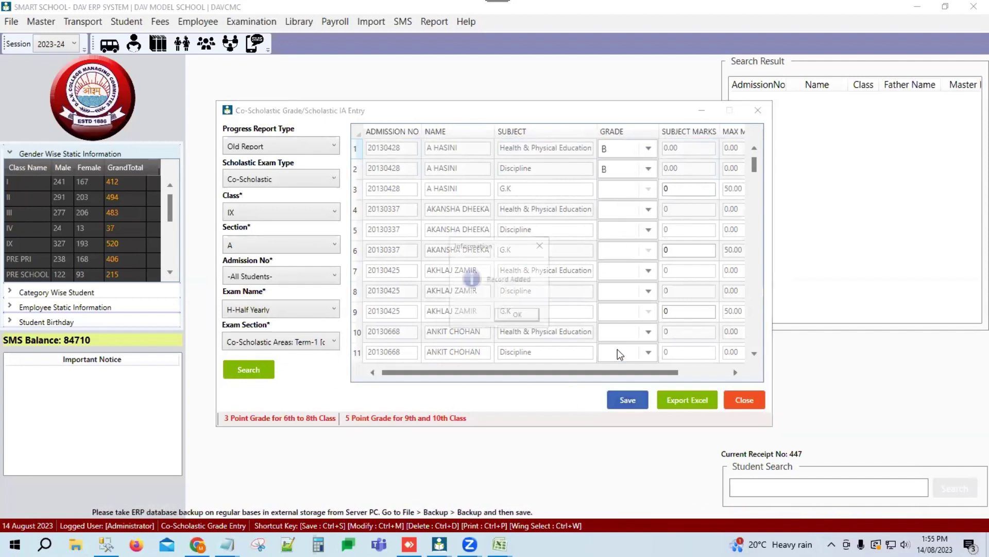
left_click(510, 316)
left_click(248, 370)
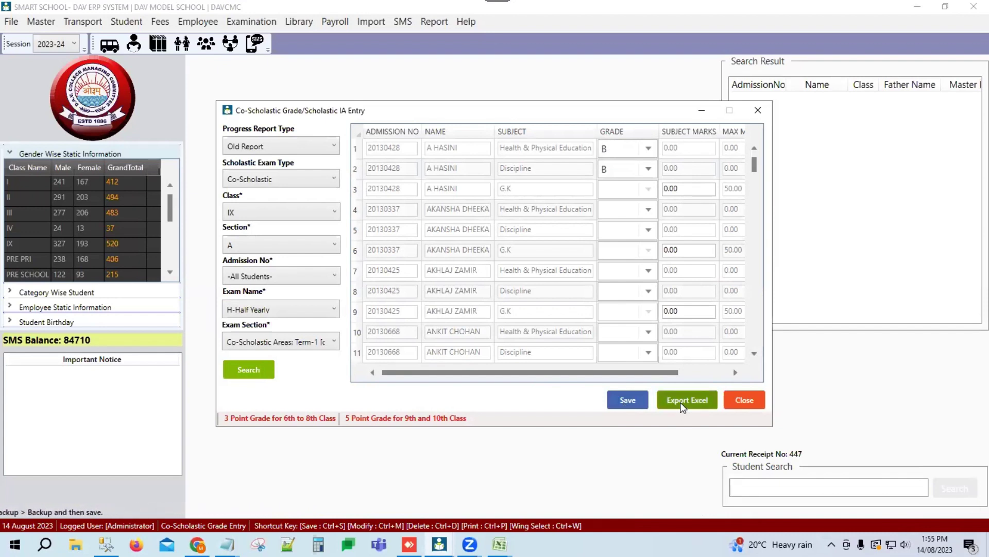
Step: Close the co-scholastic grade entry form and open the Exam Student Remarks Entry form
left_click(742, 401)
left_click(252, 22)
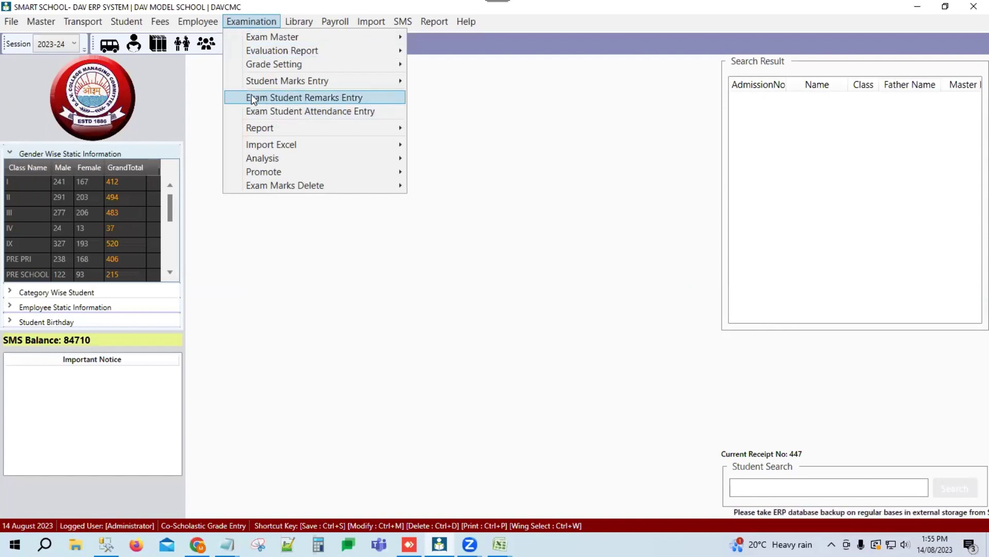
left_click(315, 97)
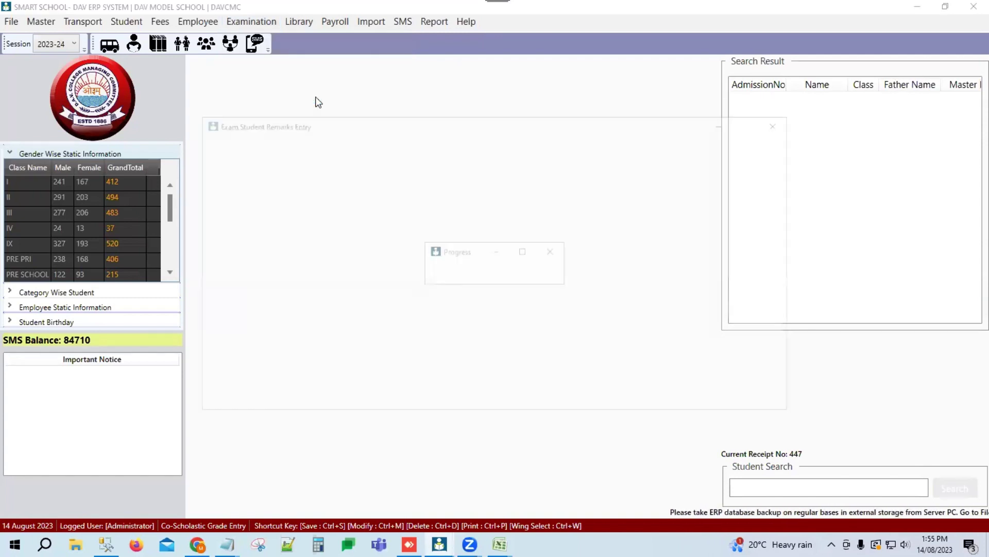
Step: Load the student remarks of class IX section A for the H-Half Yearly exam
left_click(273, 160)
scroll(248, 287, "down", 1)
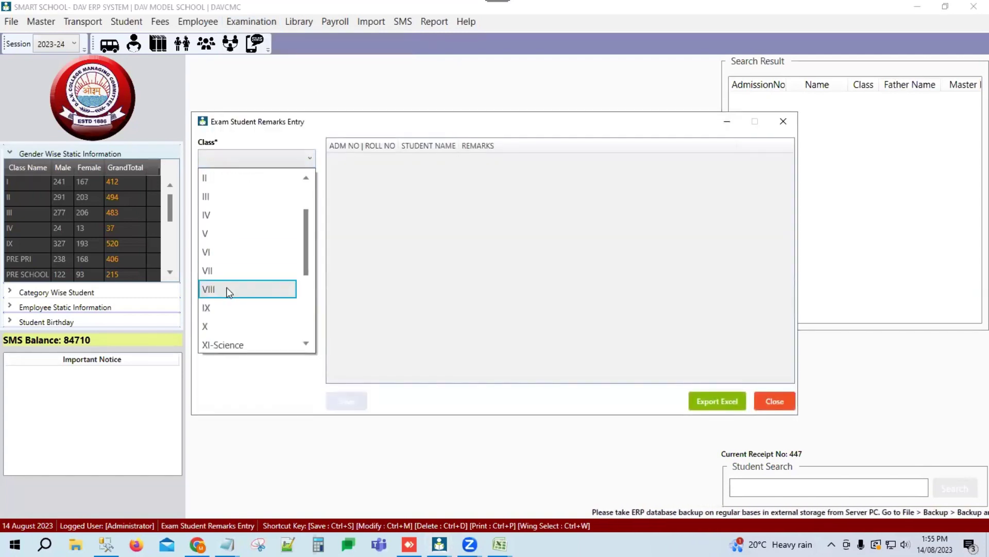
left_click(216, 309)
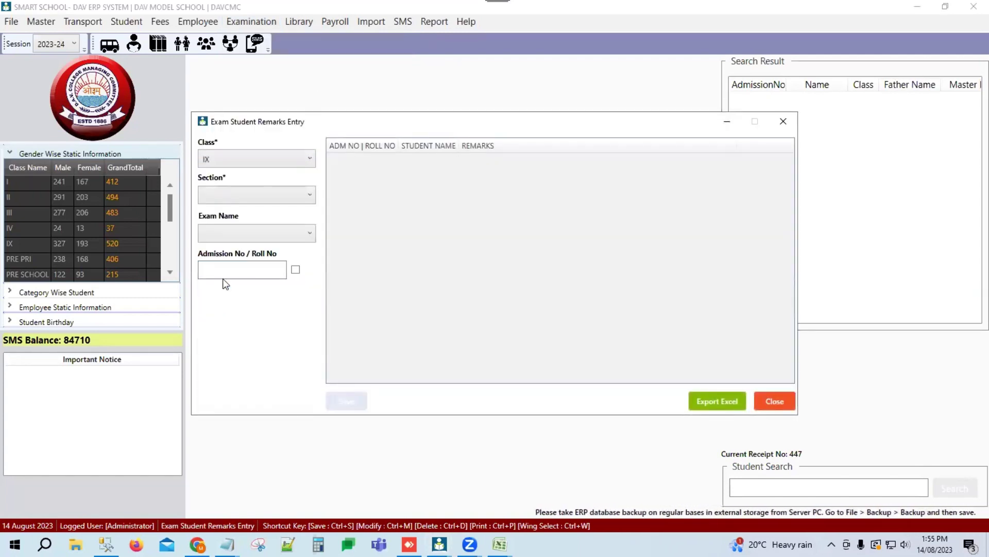
left_click(241, 195)
left_click(231, 213)
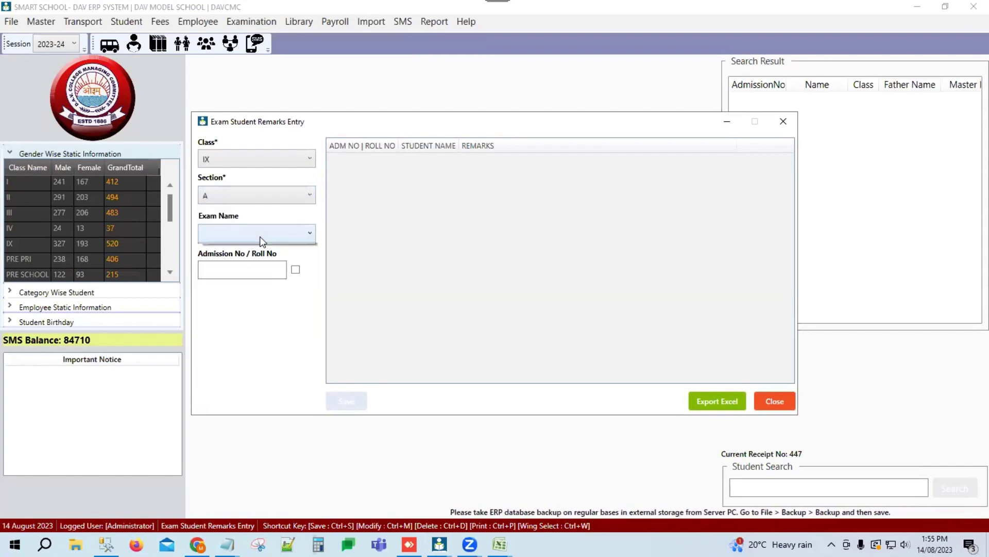
left_click(260, 234)
left_click(246, 253)
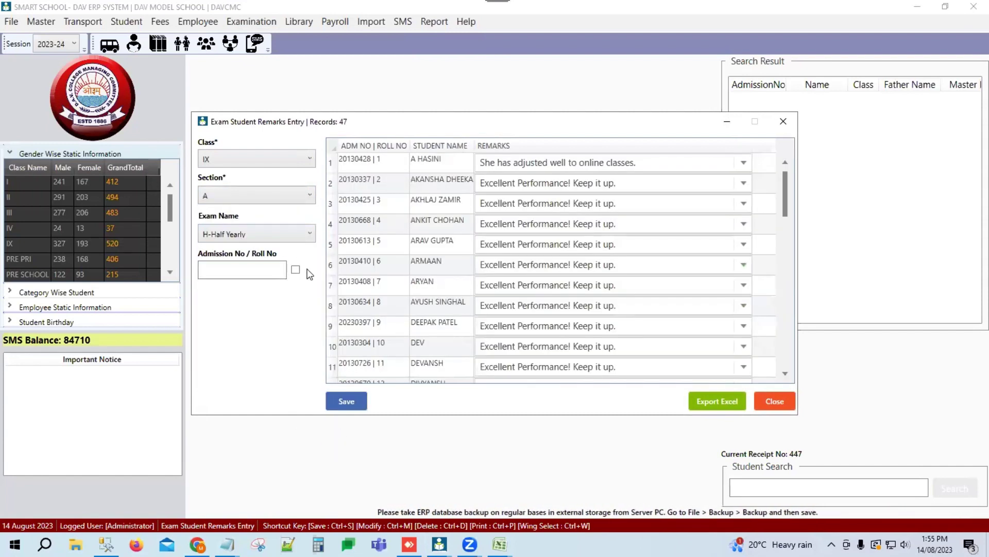
Step: Examine the remarks of the first nine students in section A
left_click(385, 159)
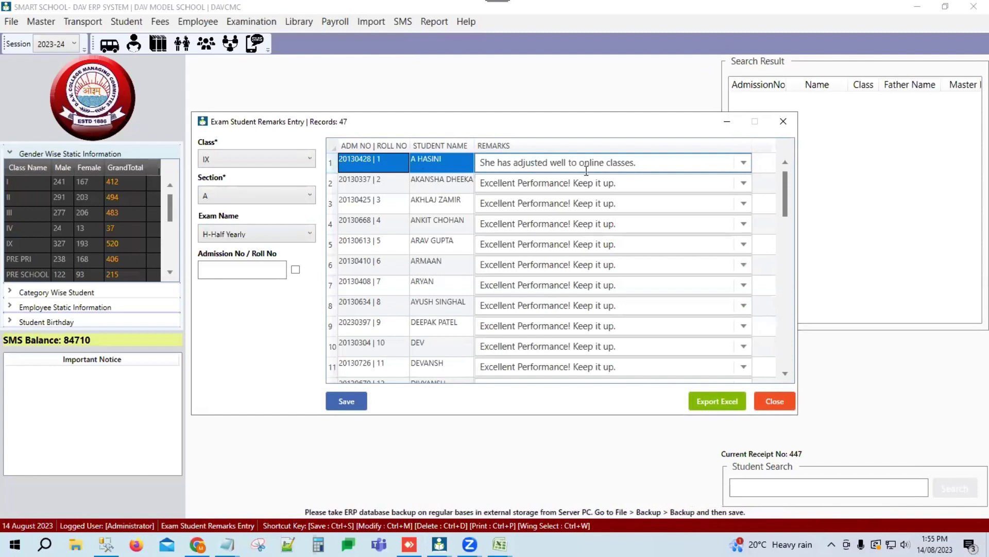
left_click(608, 163)
left_click(651, 185)
left_click(645, 204)
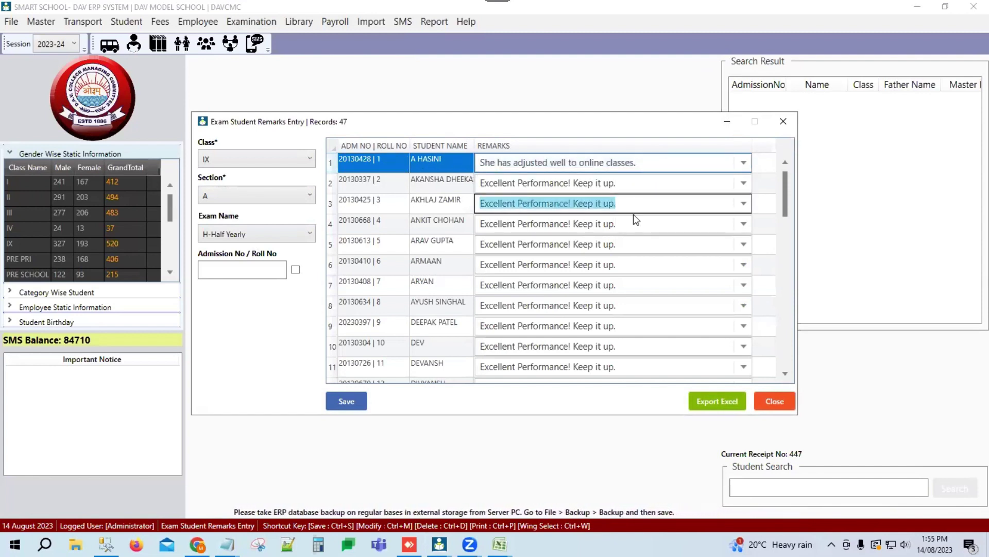
left_click(640, 224)
left_click(636, 243)
left_click(634, 264)
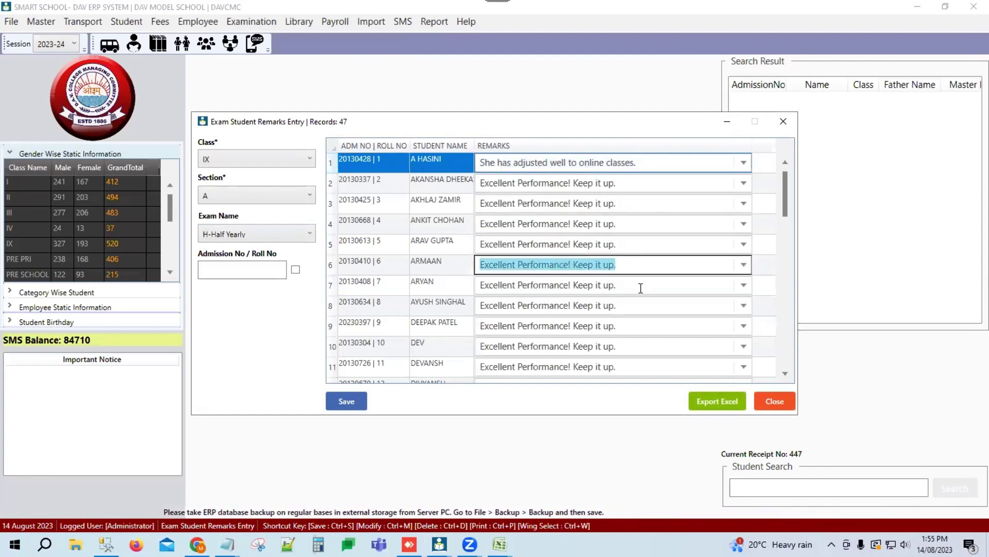
left_click(639, 285)
left_click(634, 306)
left_click(634, 324)
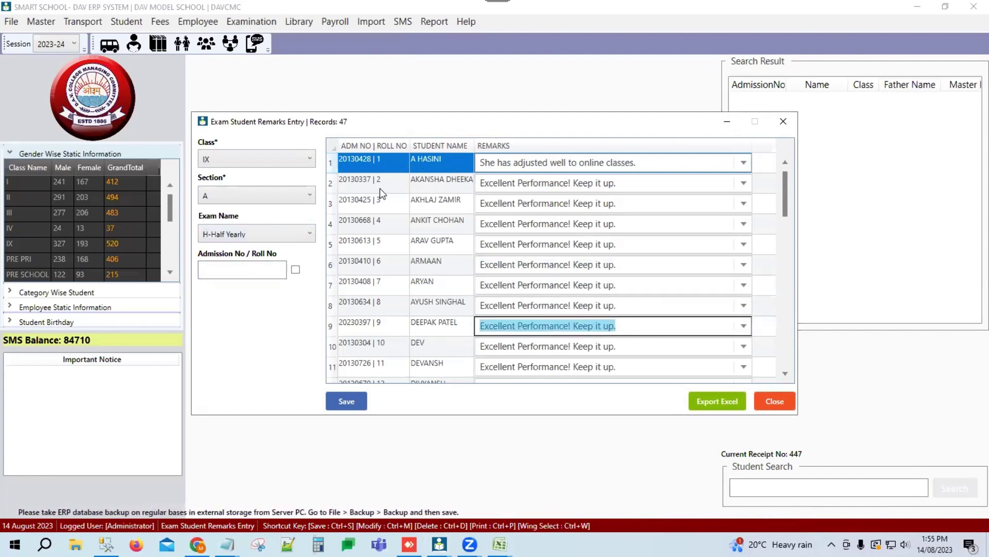
left_click(654, 163)
Step: Switch the remarks entry to section B and load its students for the H-Half Yearly exam
left_click(265, 194)
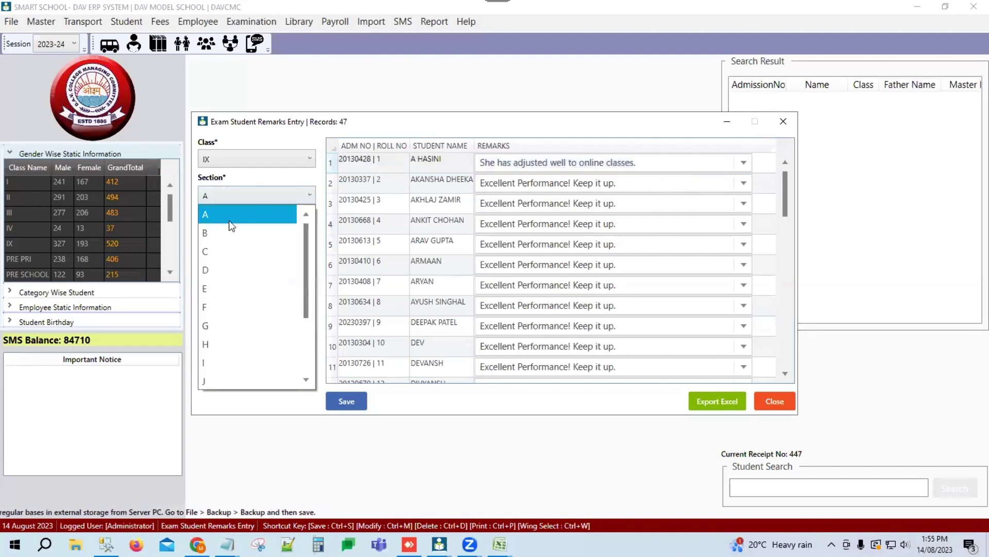
left_click(223, 228)
left_click(256, 236)
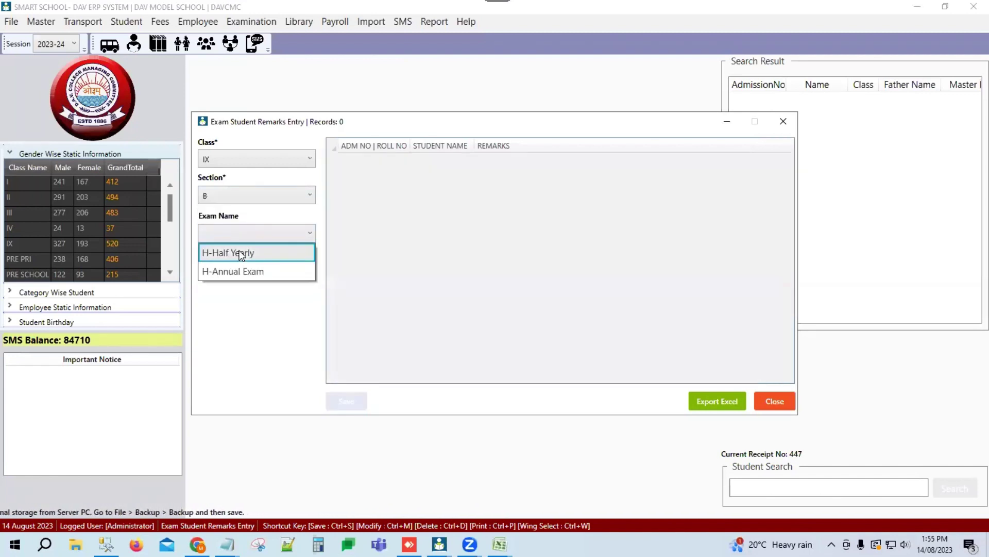
left_click(247, 251)
Step: Inspect the remarks fields of the first three students in section B
left_click(499, 160)
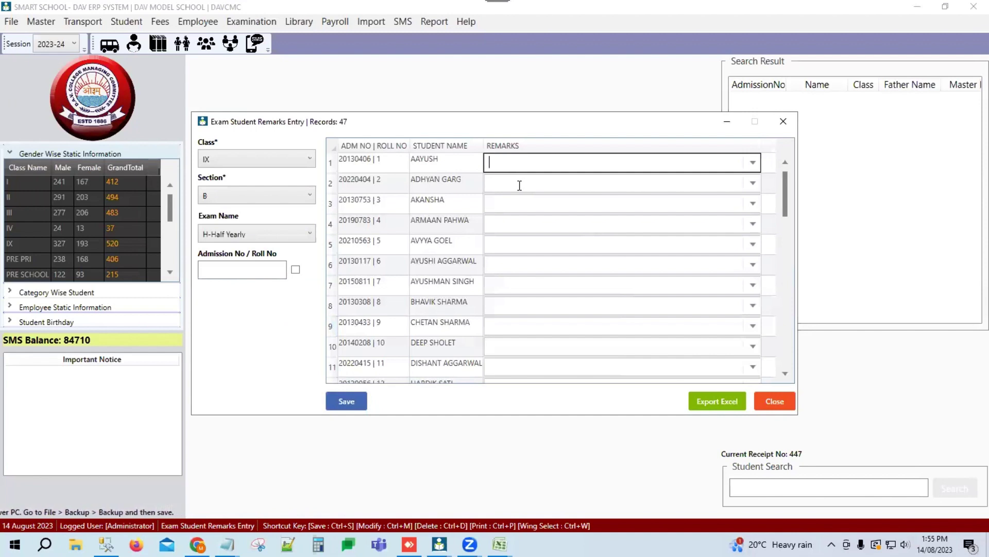
left_click(520, 184)
left_click(508, 205)
left_click(503, 165)
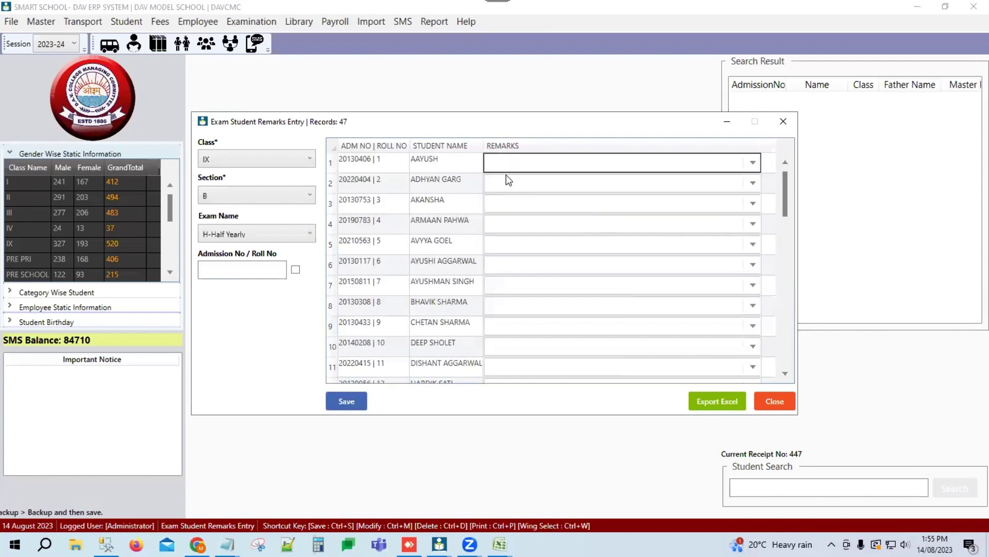
left_click(508, 162)
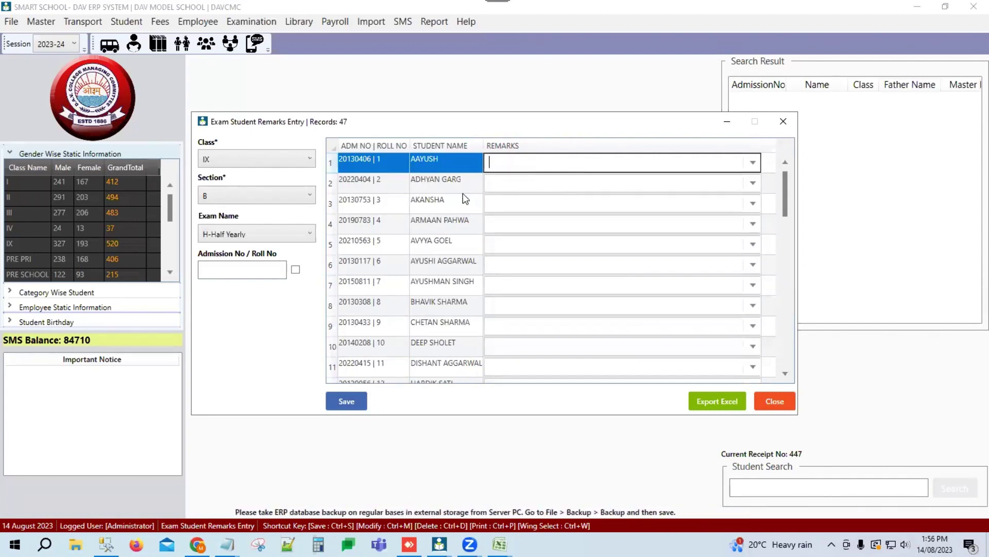
left_click(503, 181)
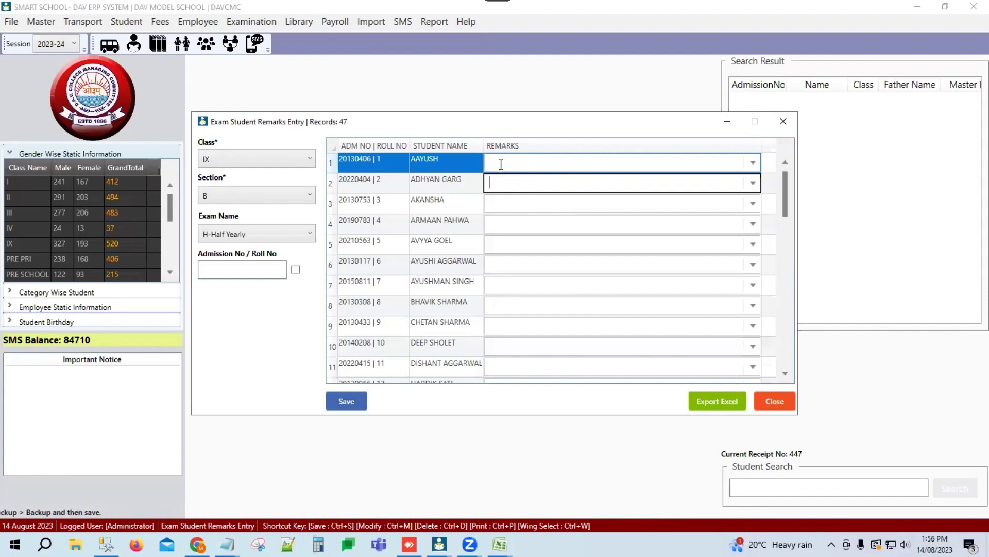
Step: Export the section B remarks list to Excel and widen the RollNo, FullName, ExamName and Remarks columns
left_click(714, 401)
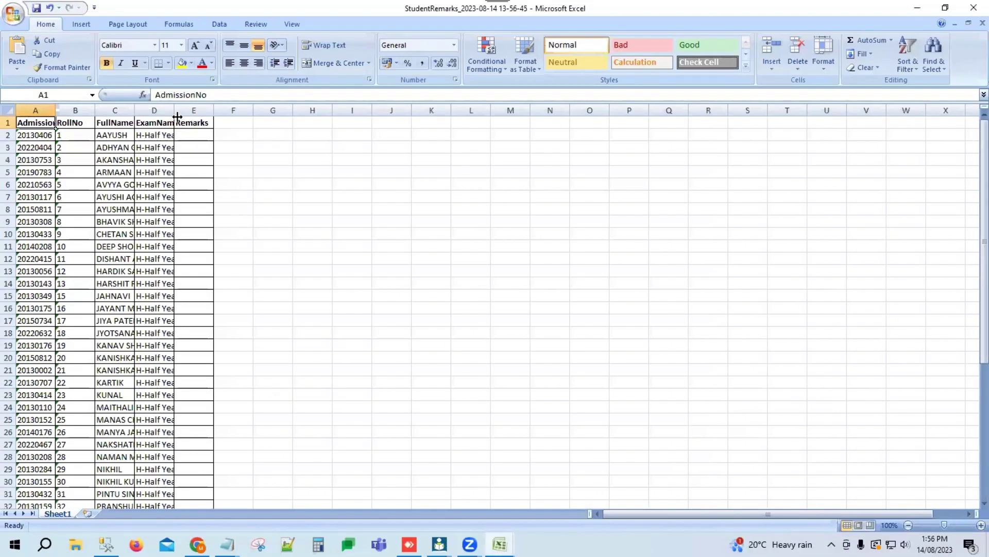
left_click_drag(177, 113, 226, 113)
left_click_drag(135, 110, 186, 110)
mouse_move(94, 111)
left_mouse_down()
mouse_move(118, 112)
mouse_move(109, 112)
left_mouse_up()
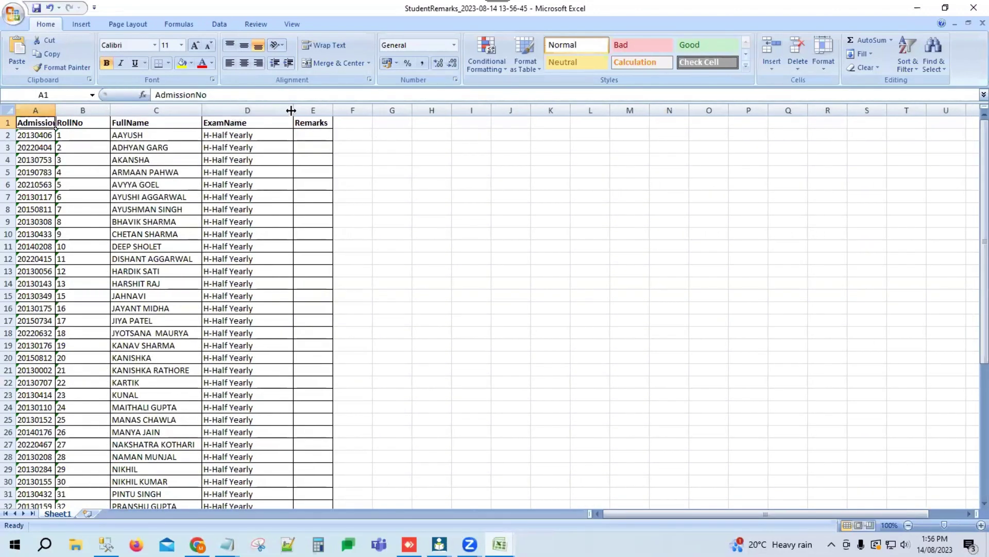
left_click_drag(332, 110, 407, 111)
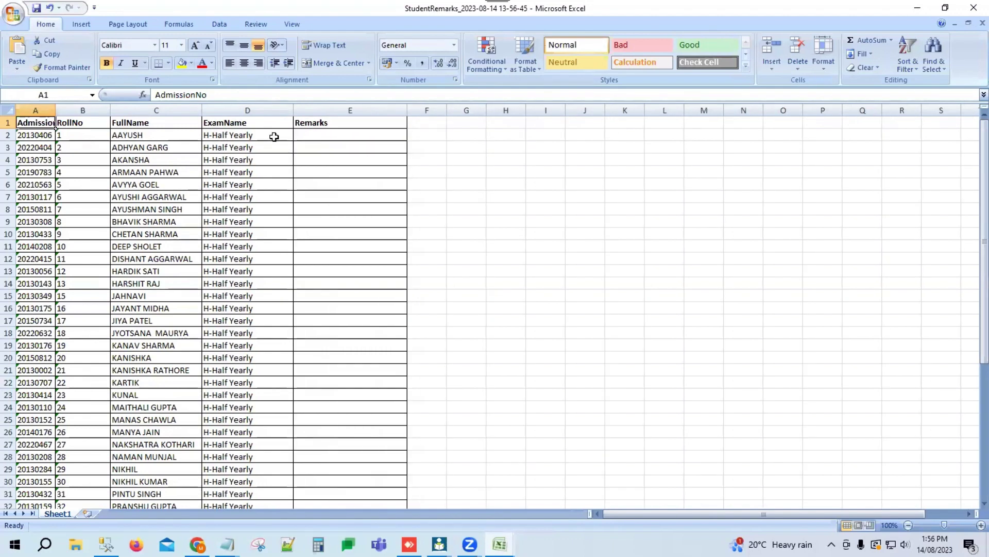
left_click(320, 134)
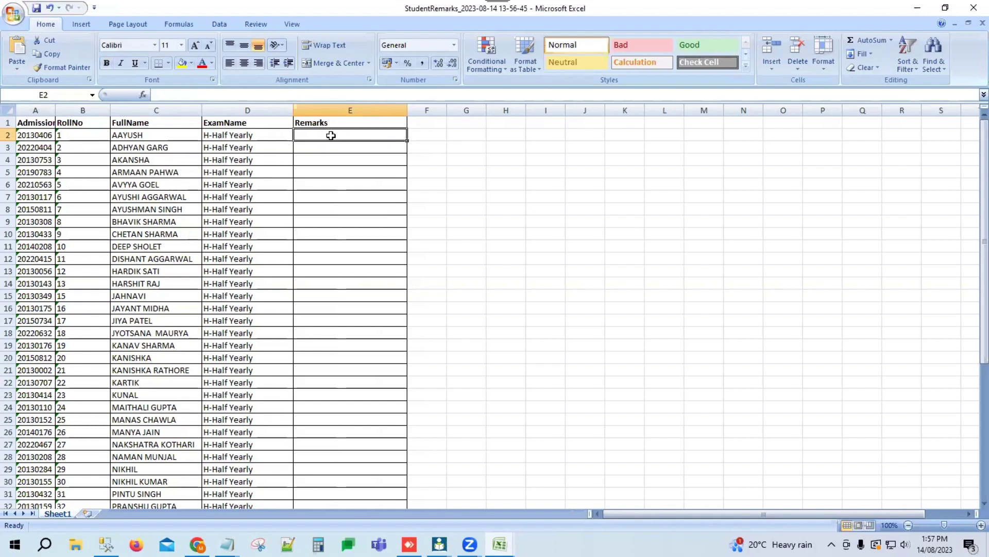
left_click_drag(407, 110, 446, 111)
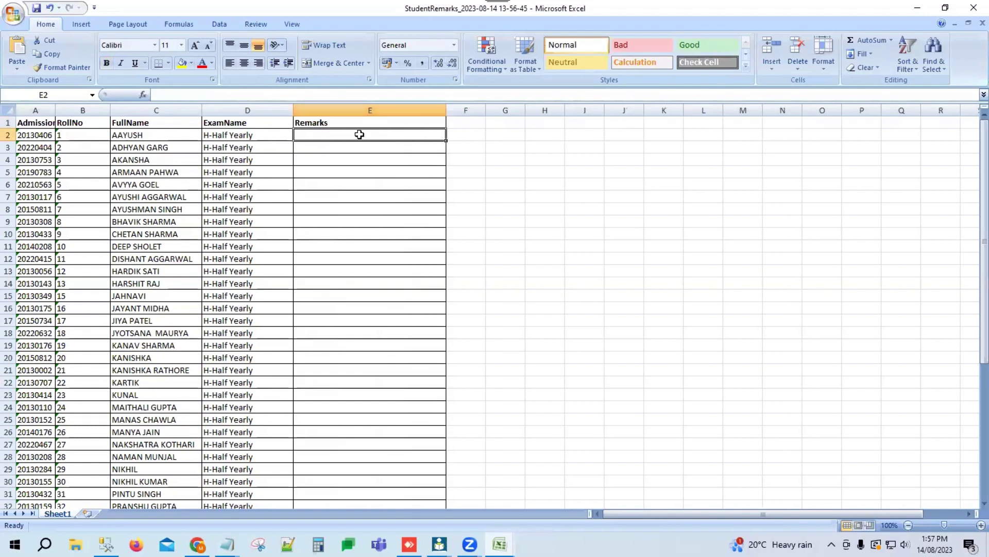
Step: Review the exported remarks sheet's header row, the first three students' Remarks cells and the rest of the student list
left_click_drag(25, 122, 364, 121)
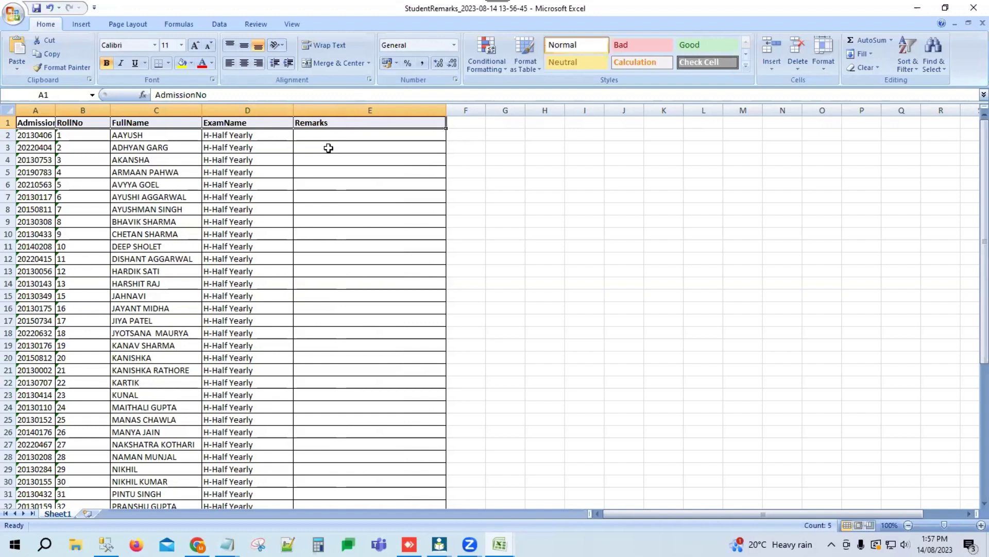
left_click(334, 136)
left_click(333, 148)
left_click(332, 163)
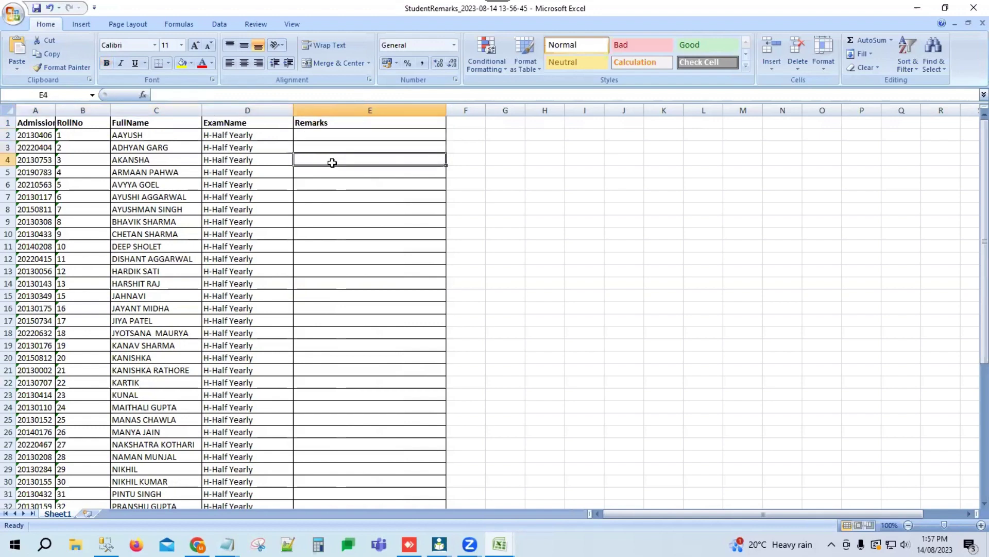
scroll(383, 192, "down", 9)
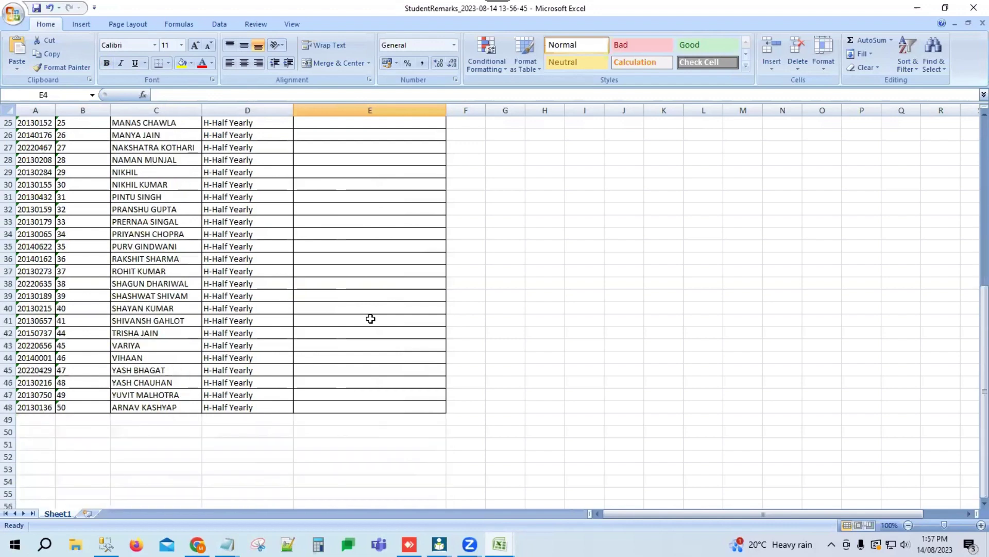
Step: Switch to the Smart School ERP, view the Excel import window for student remarks and close it
left_click(439, 544)
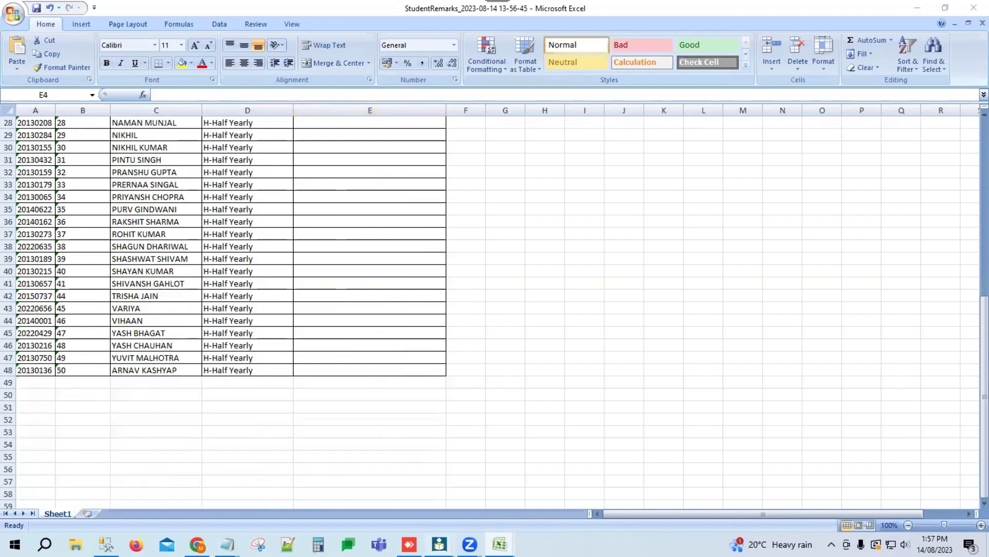
left_click(496, 503)
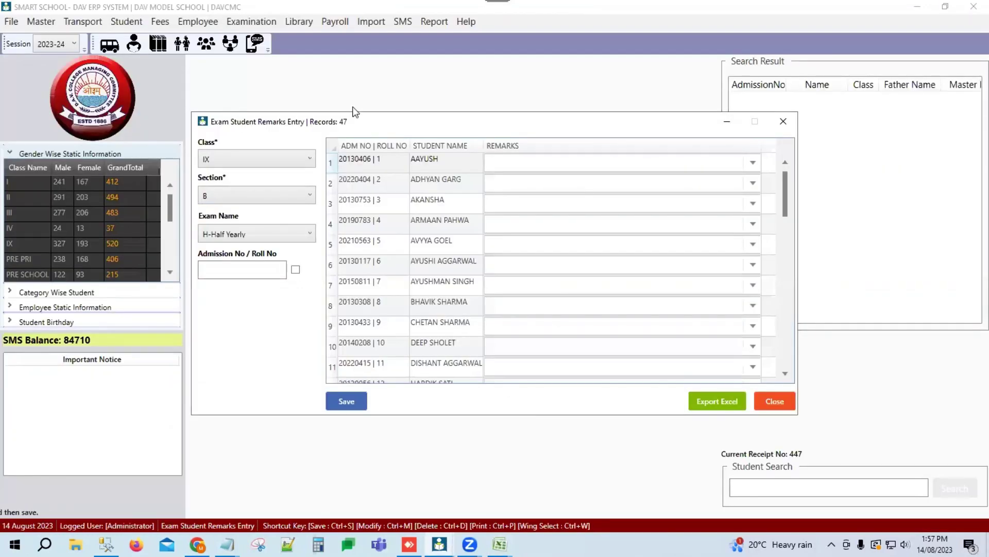
left_click(254, 20)
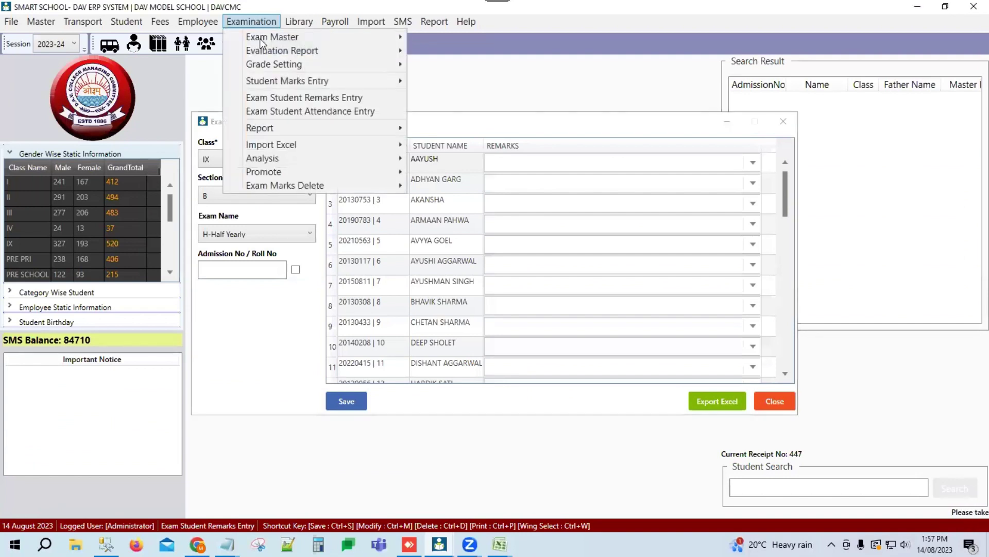
mouse_move(280, 144)
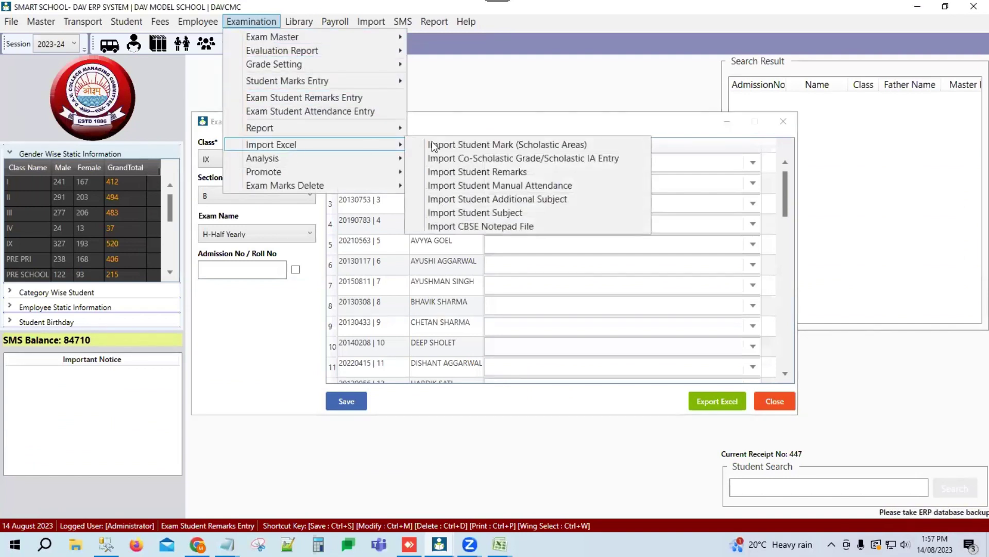
left_click(478, 171)
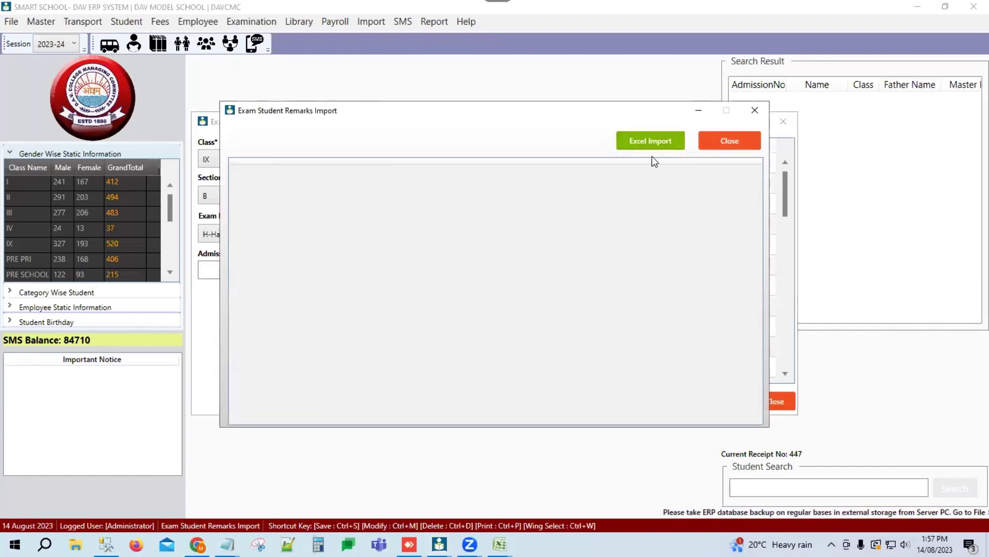
left_click(729, 146)
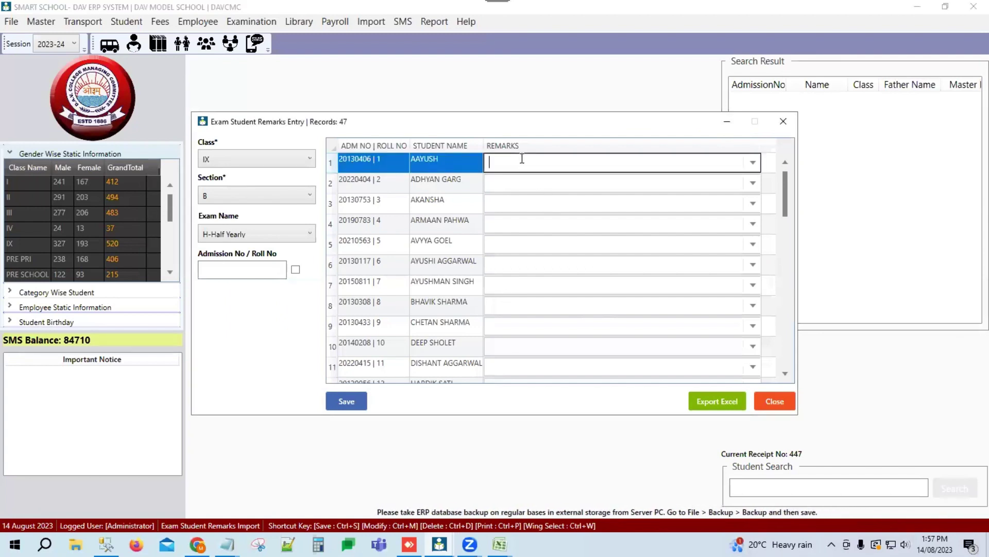
Step: Check the remarks fields of the first five students in section B, and close the remarks entry window
left_click(519, 161)
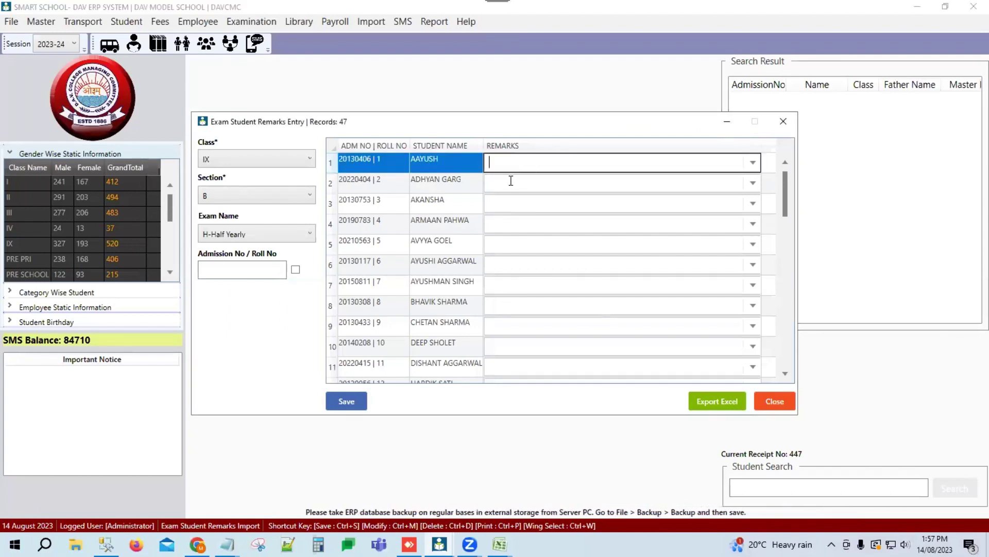
left_click(510, 183)
left_click(510, 203)
left_click(513, 223)
left_click(515, 247)
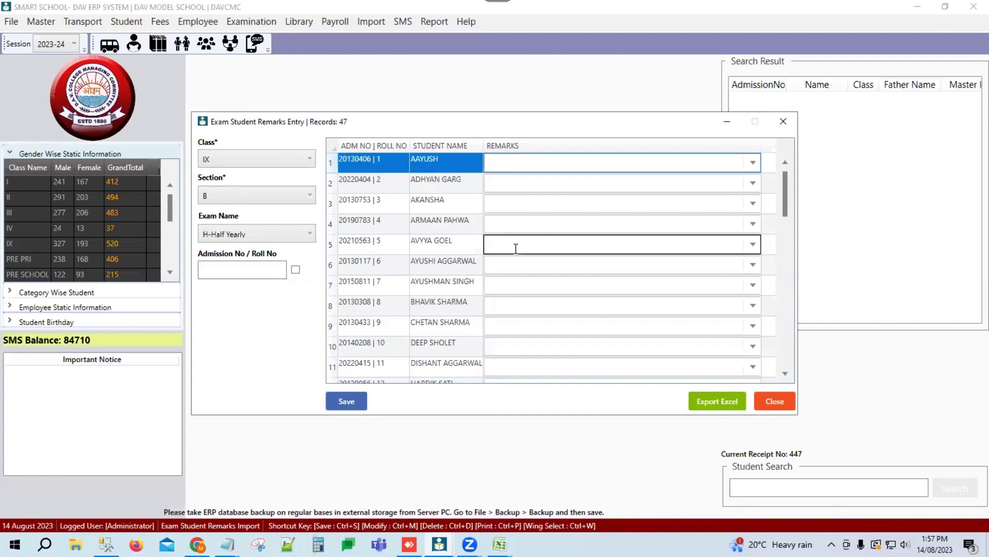
left_click(773, 402)
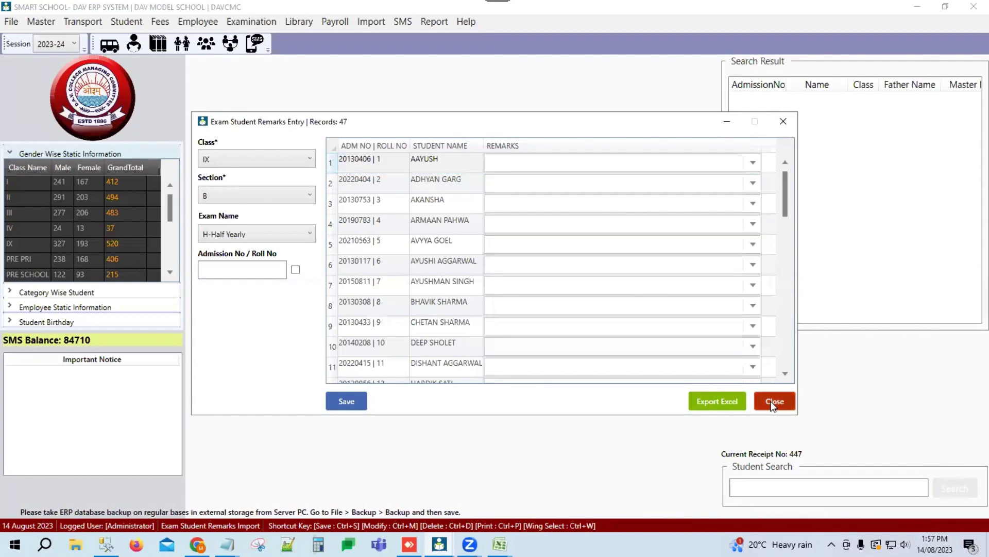
Step: Open the exam student attendance entry and load class IX, section A for the H-Half Yearly exam
left_click(255, 21)
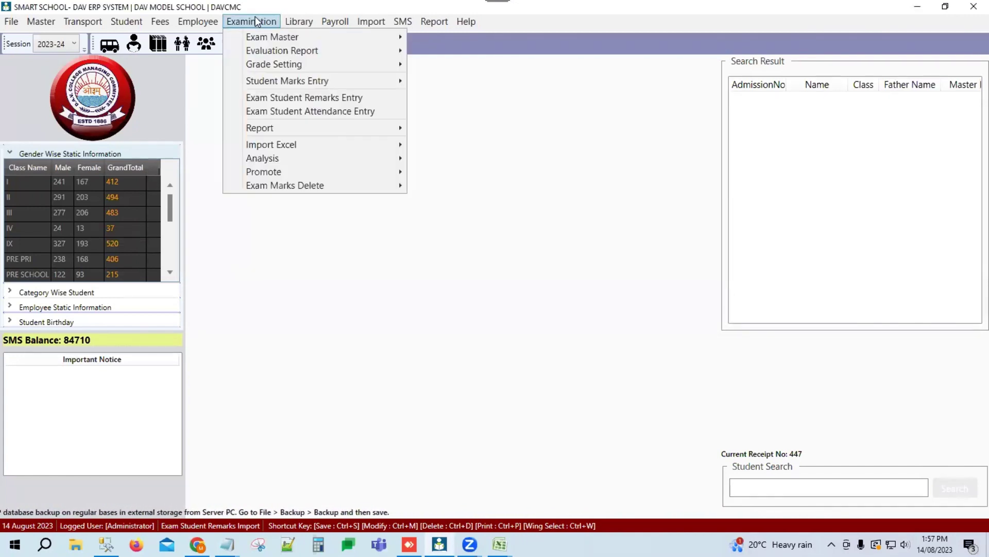
left_click(316, 111)
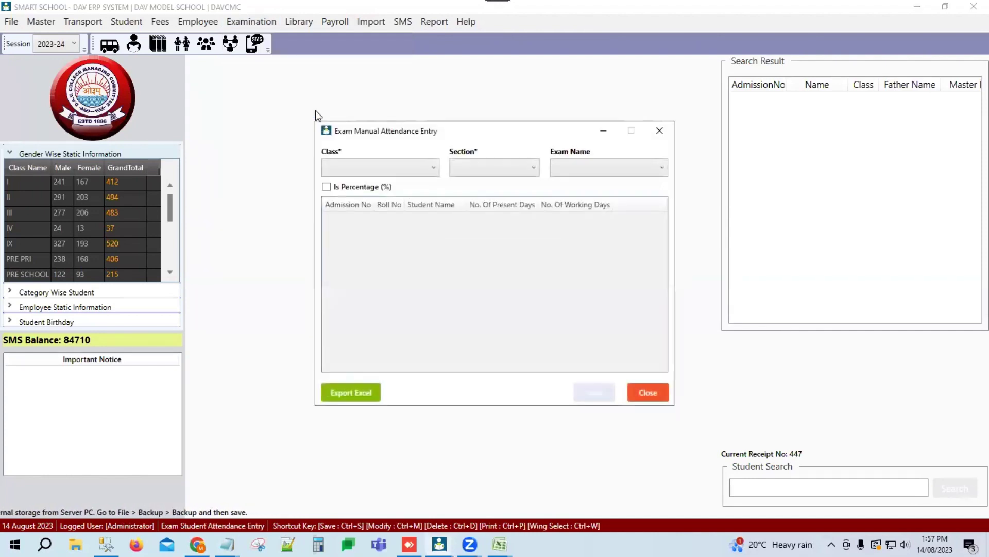
left_click(404, 167)
scroll(355, 325, "down", 1)
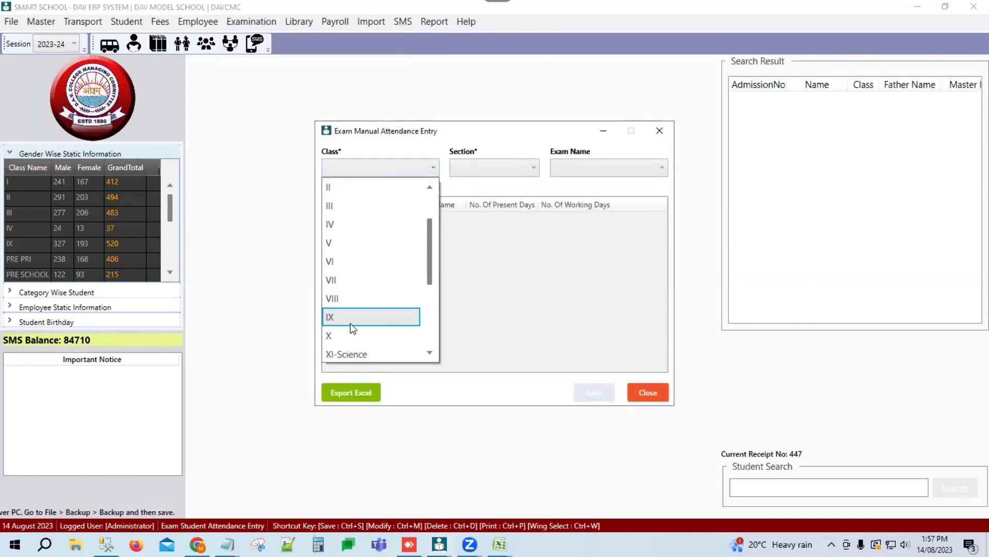
left_click(350, 320)
left_click(494, 169)
left_click(513, 185)
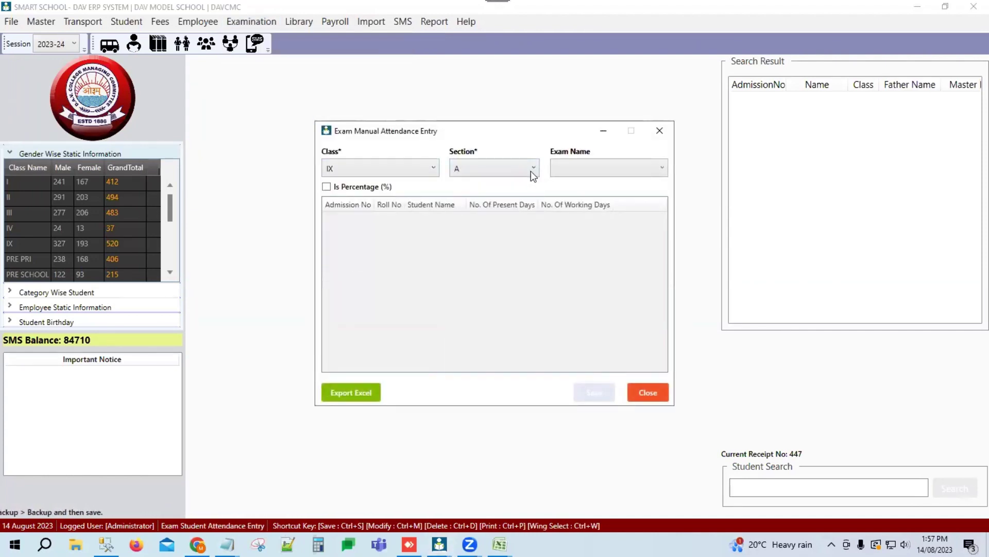
left_click(583, 185)
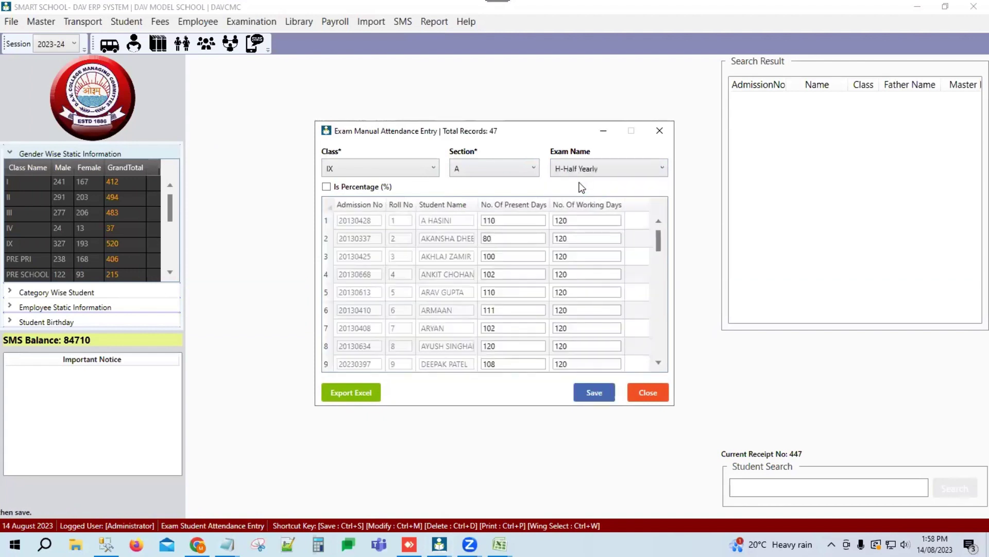
Step: Load the manual attendance list of class IX section B for the H-Half Yearly exam
left_click(490, 169)
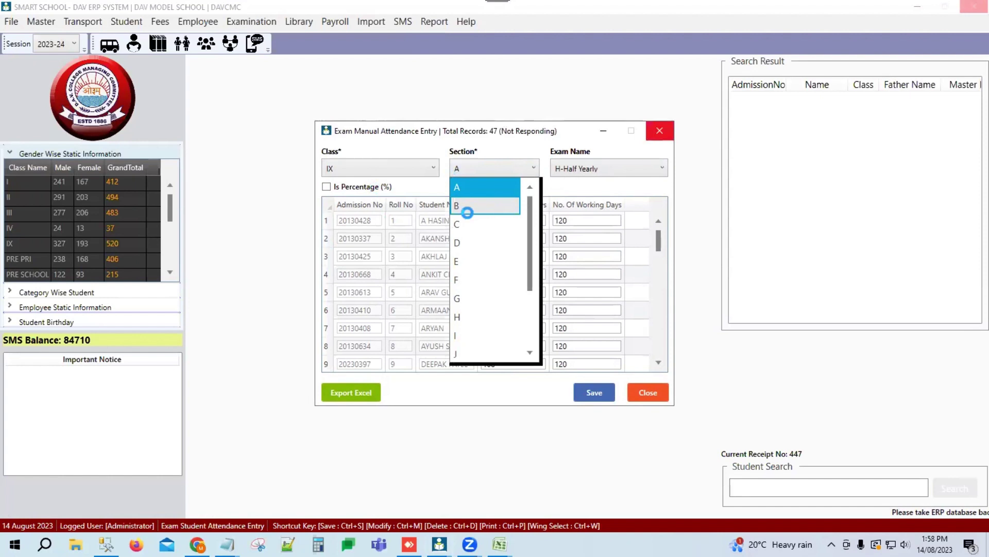
left_click(467, 212)
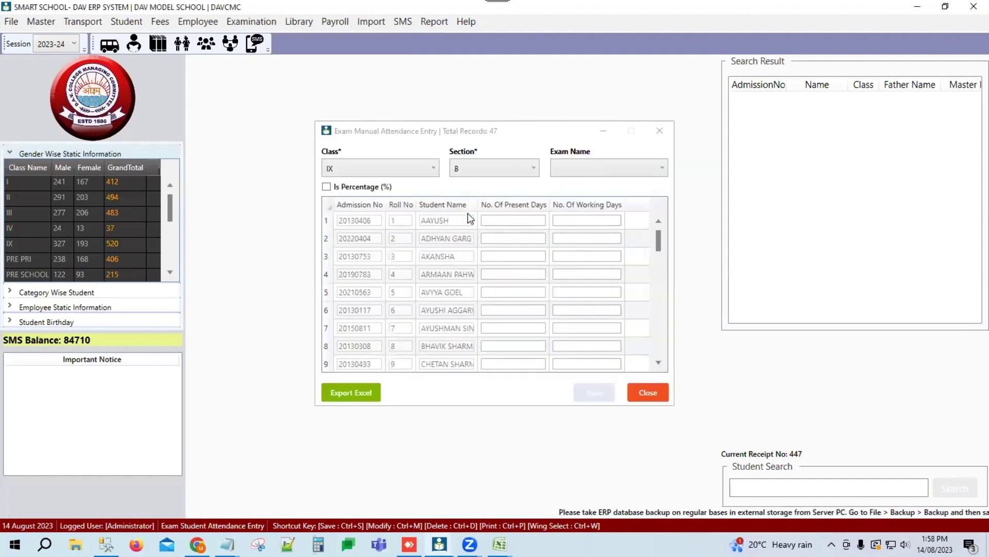
left_click(590, 163)
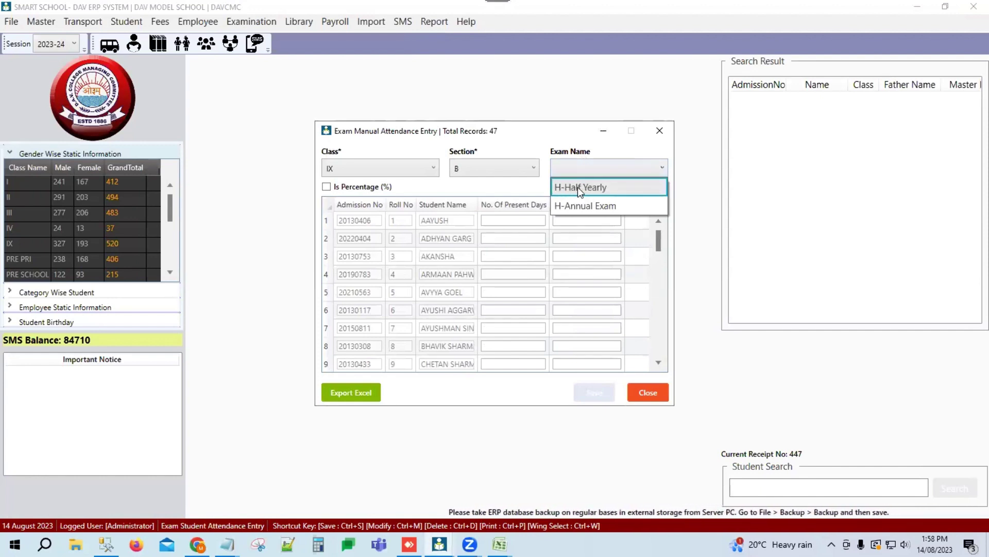
left_click(577, 187)
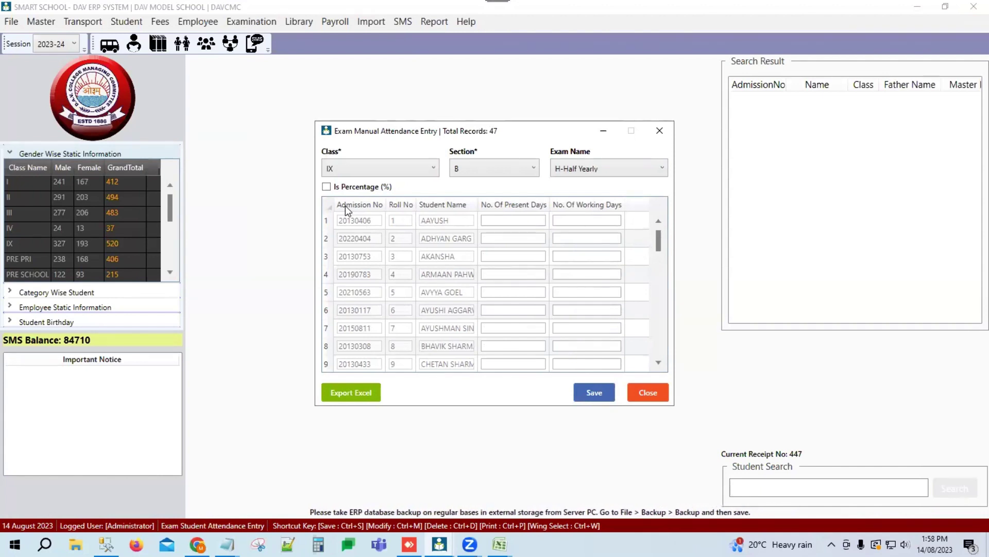
Step: Set the number of working days to 150 for all students in the list, confirming the update
left_click(573, 220)
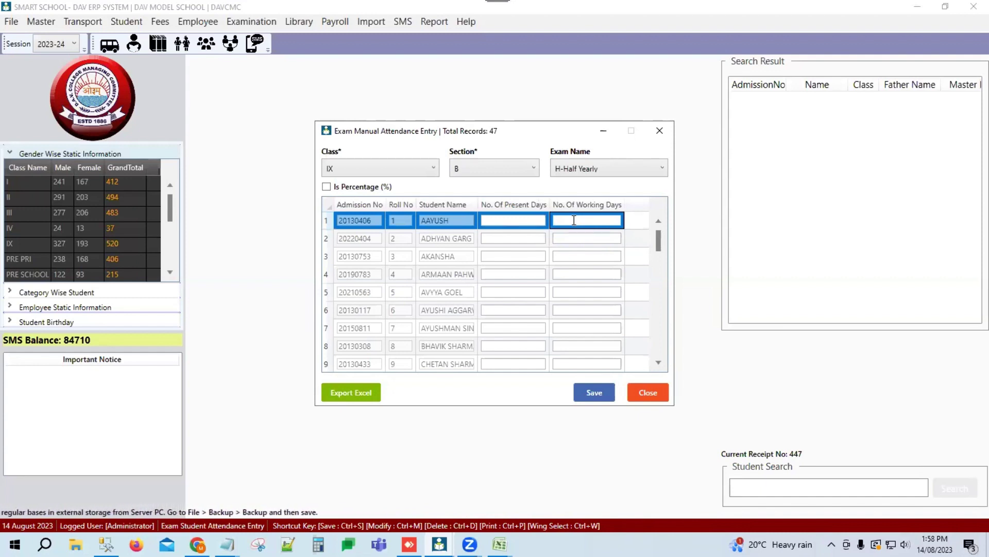
type("150")
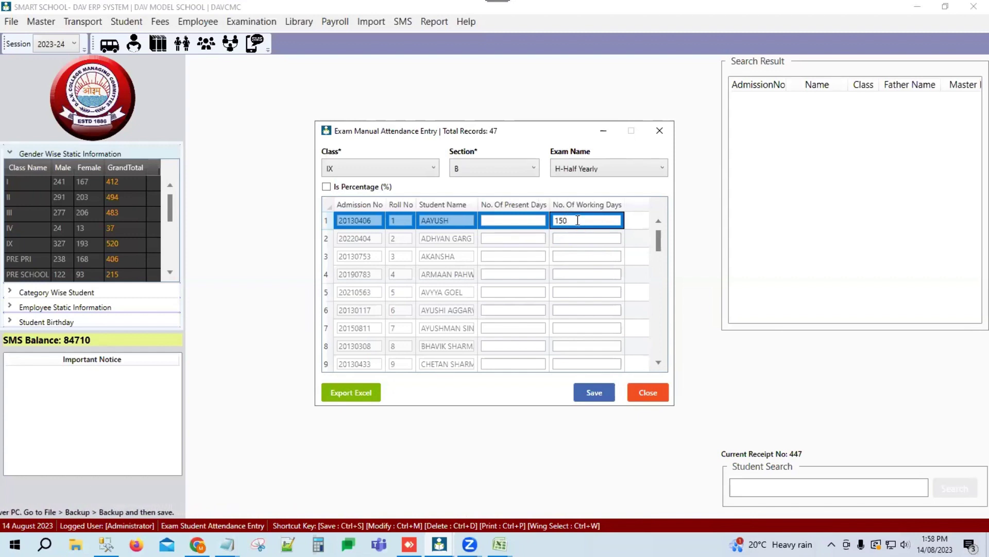
key("Return")
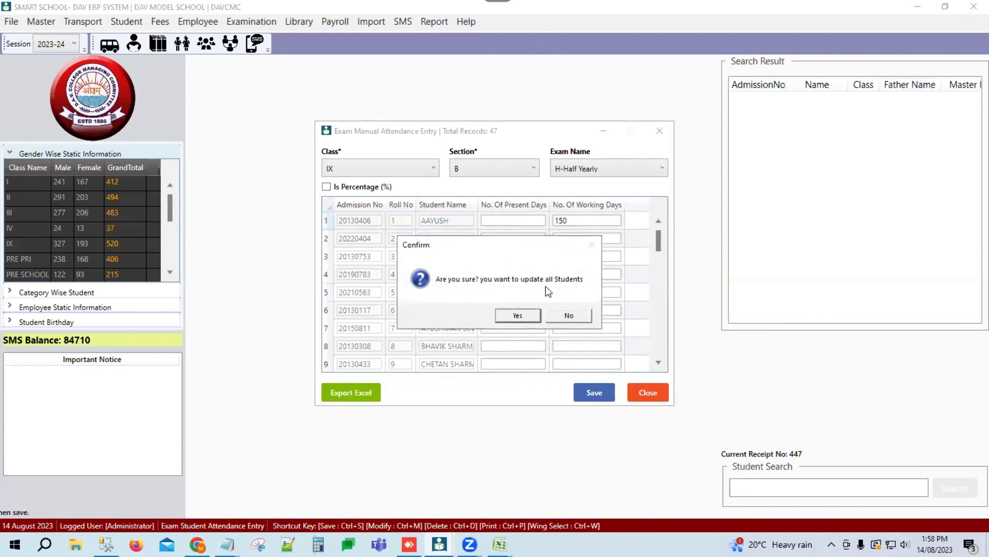
left_click(517, 315)
scroll(593, 285, "down", 9)
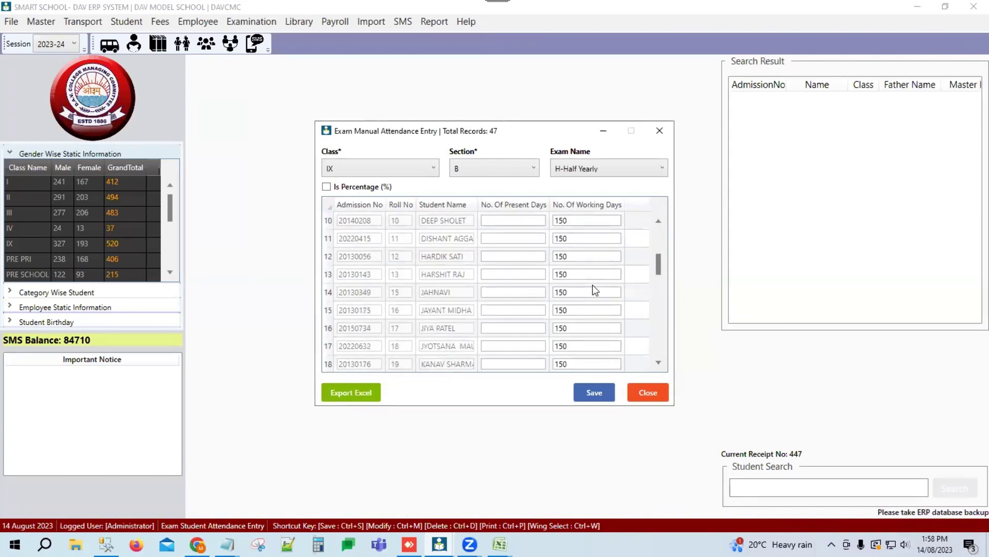
scroll(584, 290, "up", 9)
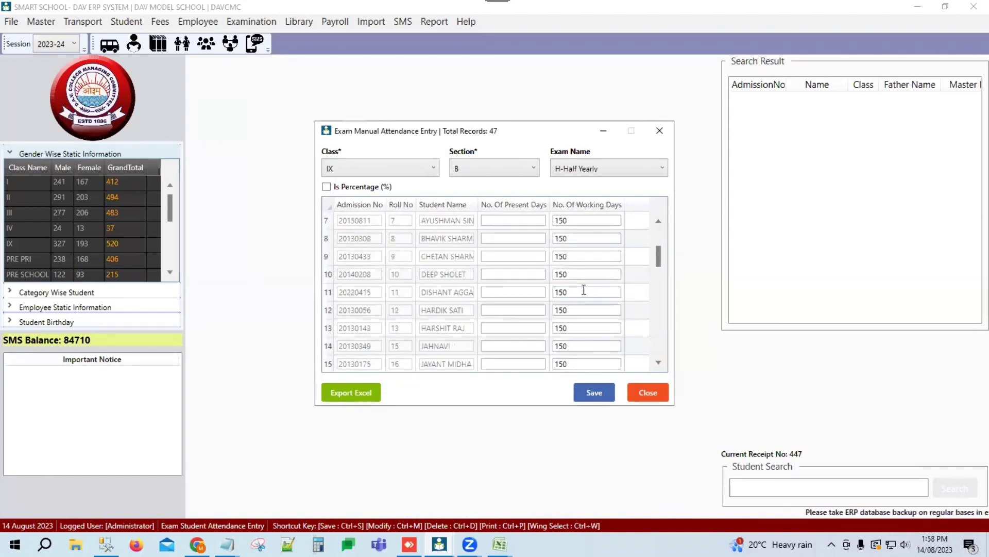
left_click(506, 220)
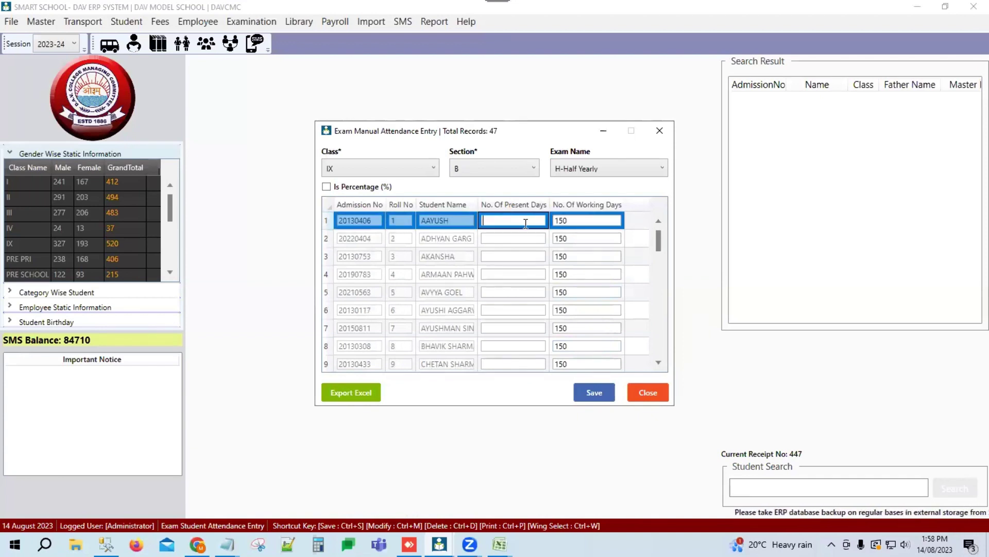
left_click(499, 238)
left_click(499, 256)
left_click(499, 267)
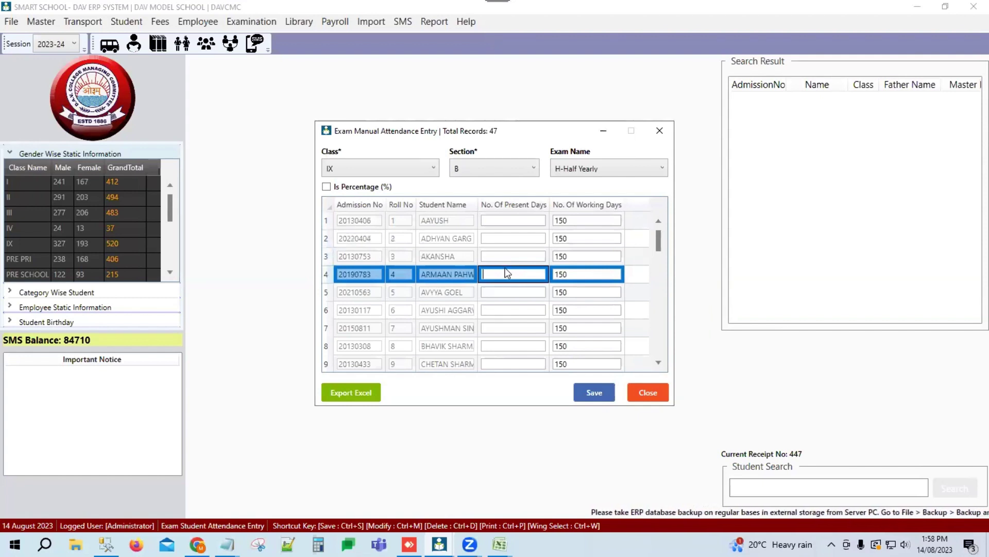
left_click(505, 220)
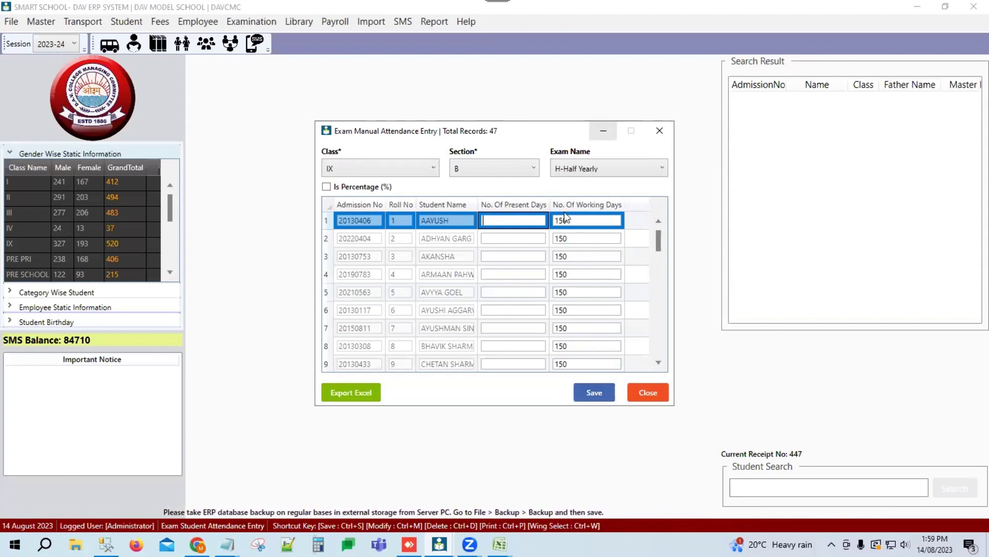
left_click(501, 238)
left_click(502, 256)
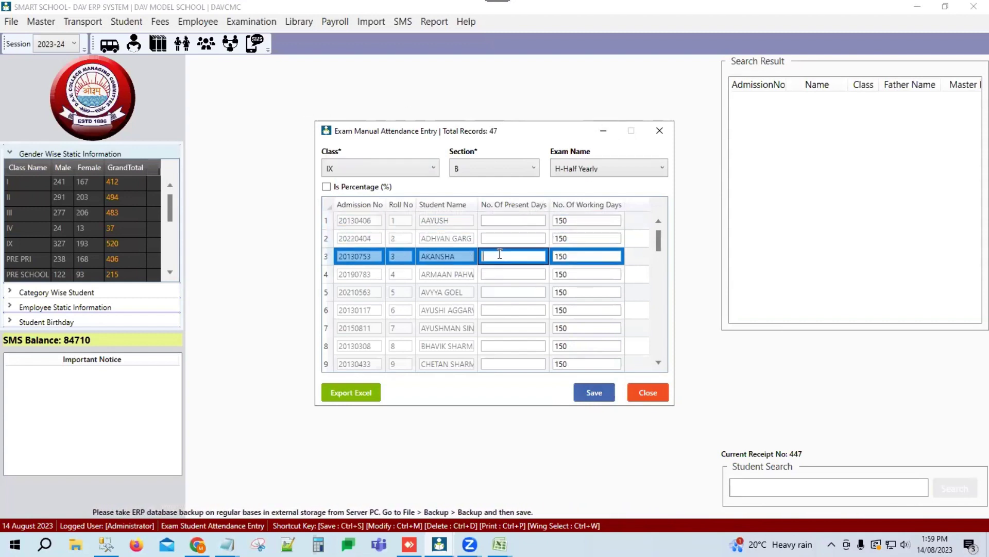
left_click(503, 274)
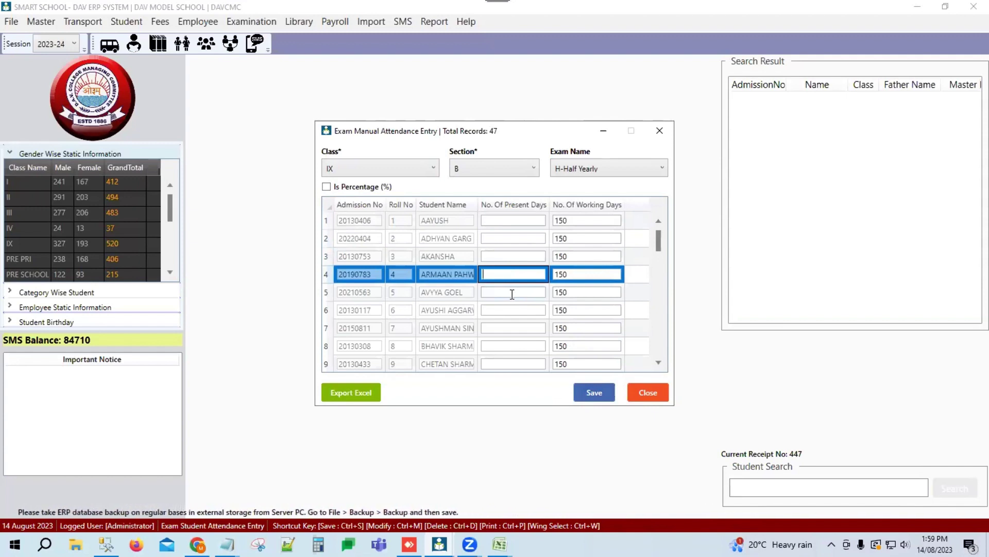
left_click(511, 292)
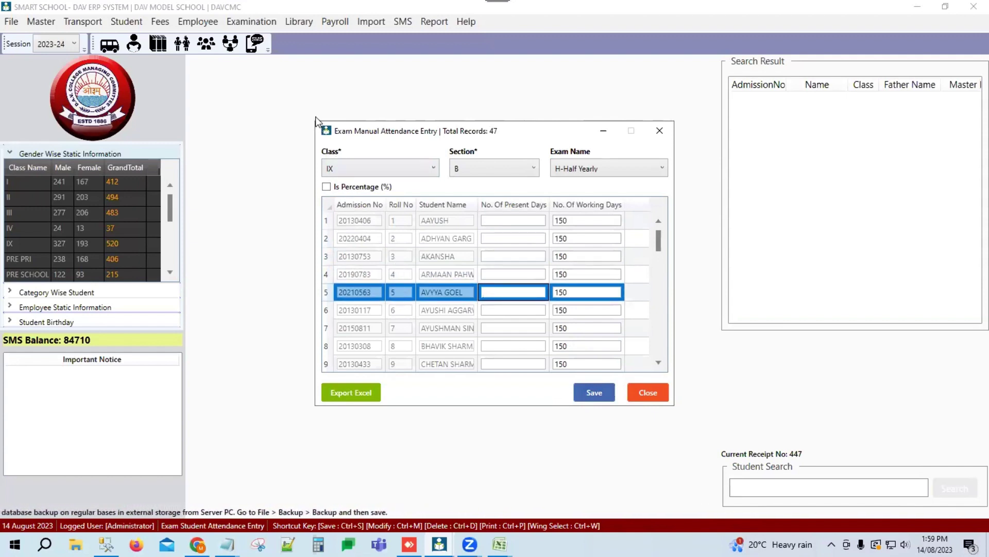
Step: Export the attendance list to Excel and switch to the exported ExamAttendance workbook in Microsoft Excel
left_click(344, 394)
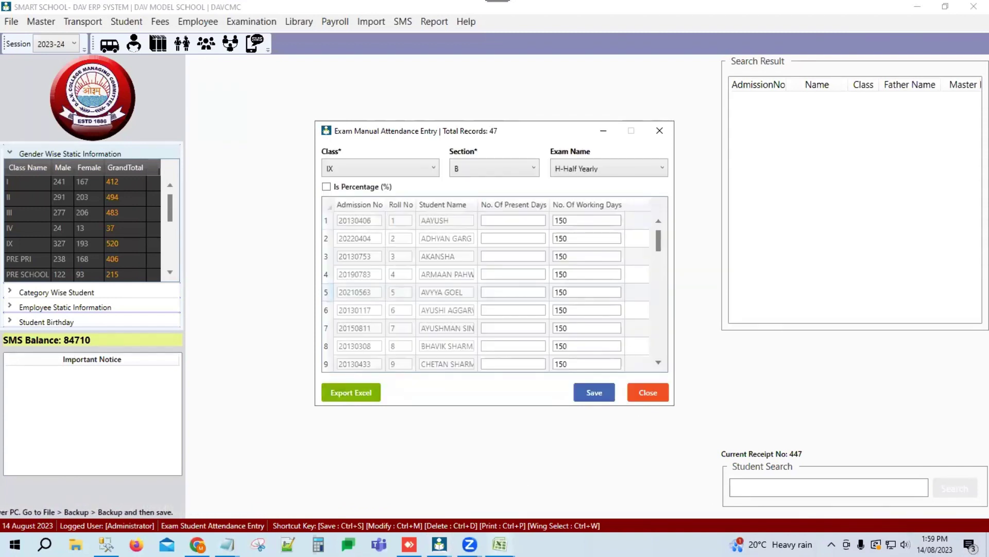
left_click(499, 544)
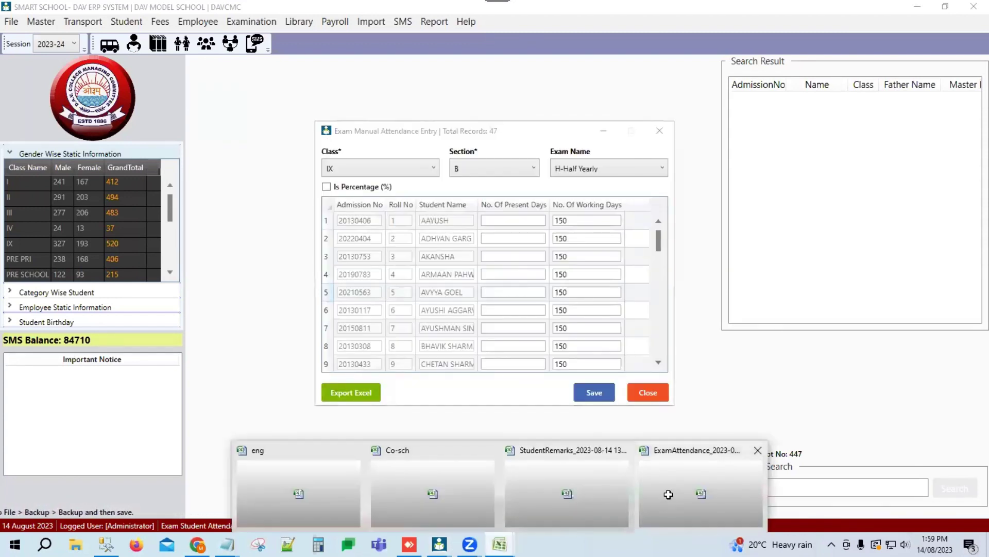
left_click(701, 484)
Step: Widen the AdmissionNo, StudentName, ExamName and NOWD columns of the exported sheet to make their contents readable
double_click(139, 111)
left_click_drag(320, 110, 346, 110)
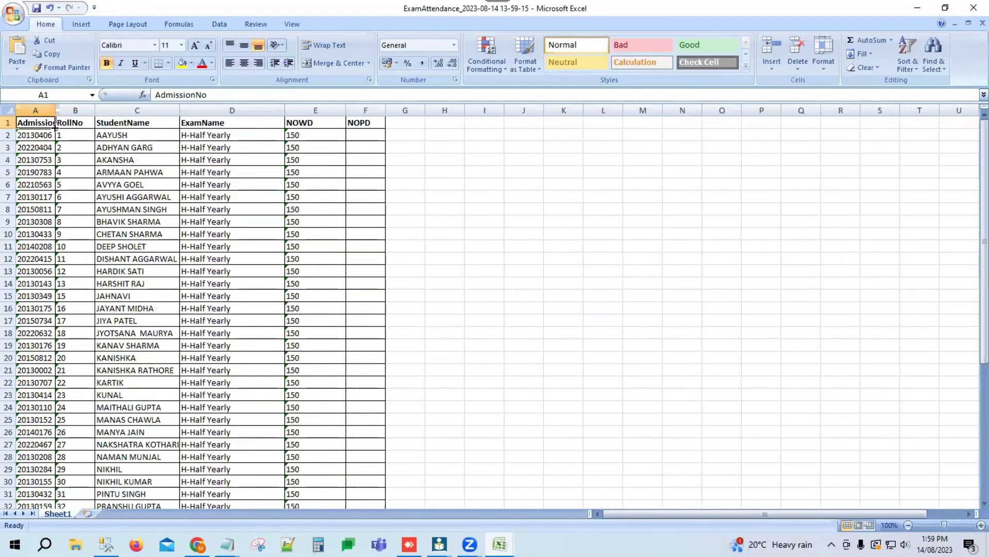
left_click_drag(54, 103, 100, 122)
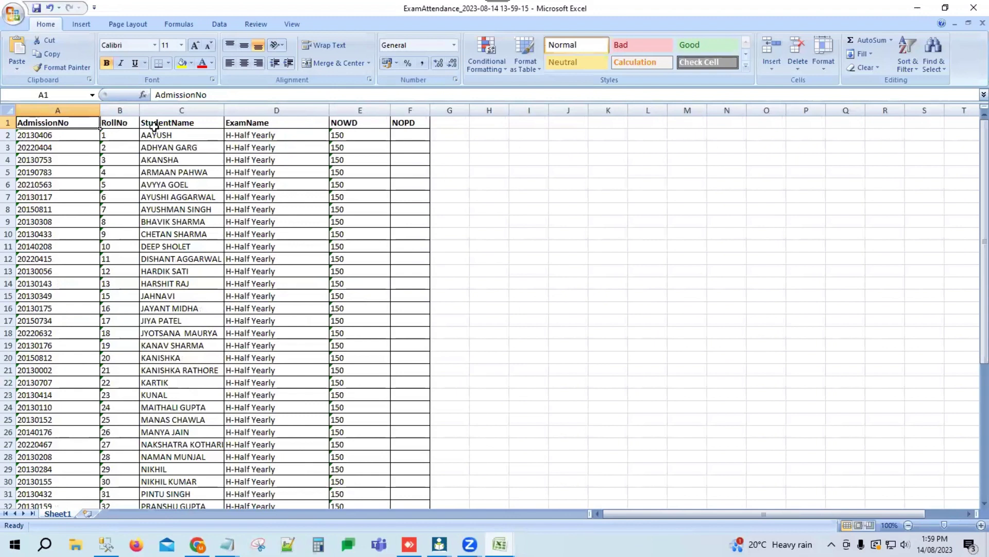
Step: Examine the header row, the ExamName heading and the NOWD and NOPD columns of the exported attendance sheet
left_click(10, 122)
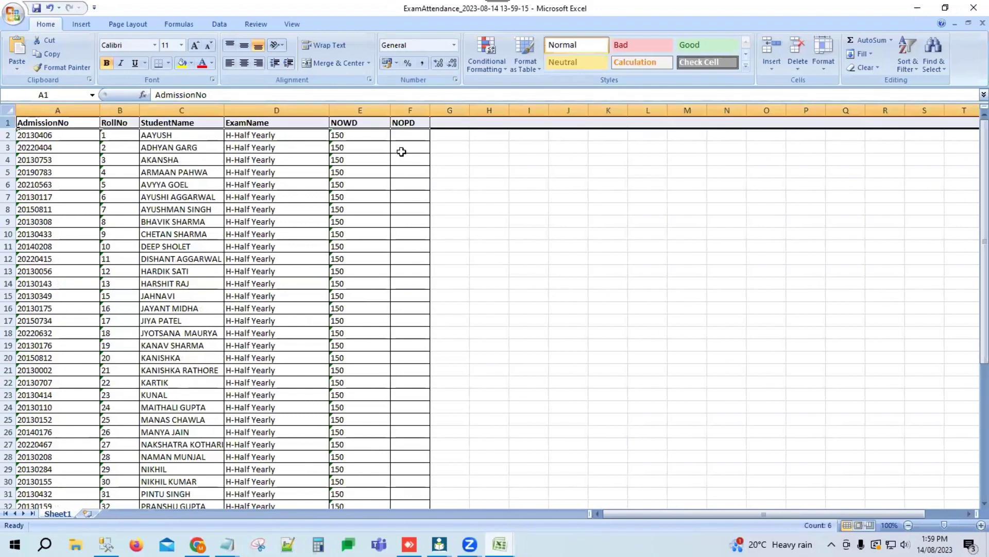
left_click(281, 122)
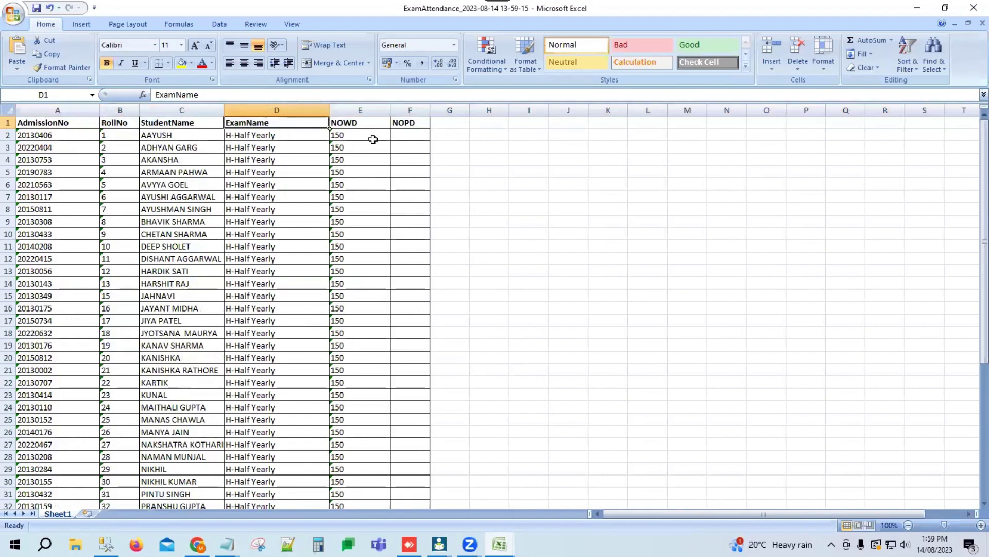
left_click(365, 124)
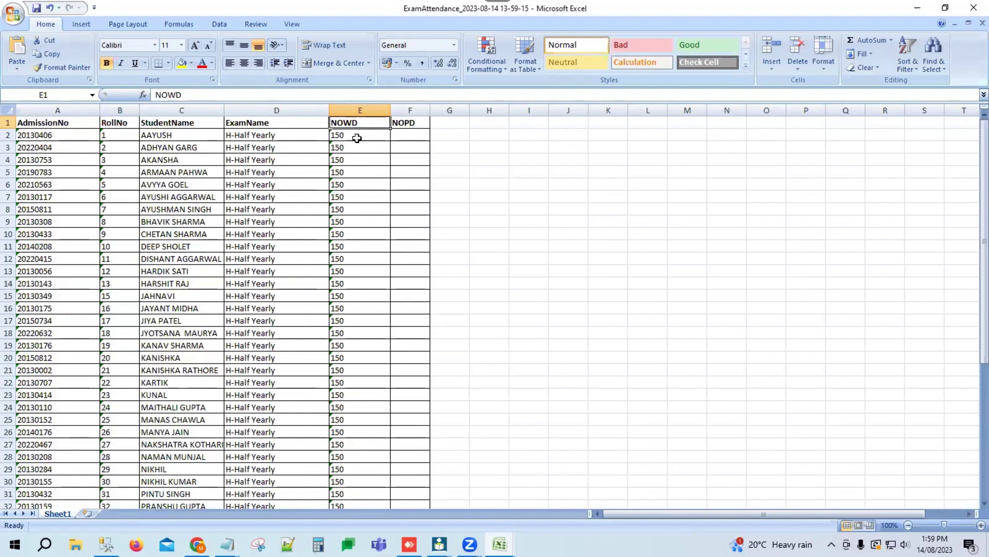
left_click_drag(360, 147, 344, 295)
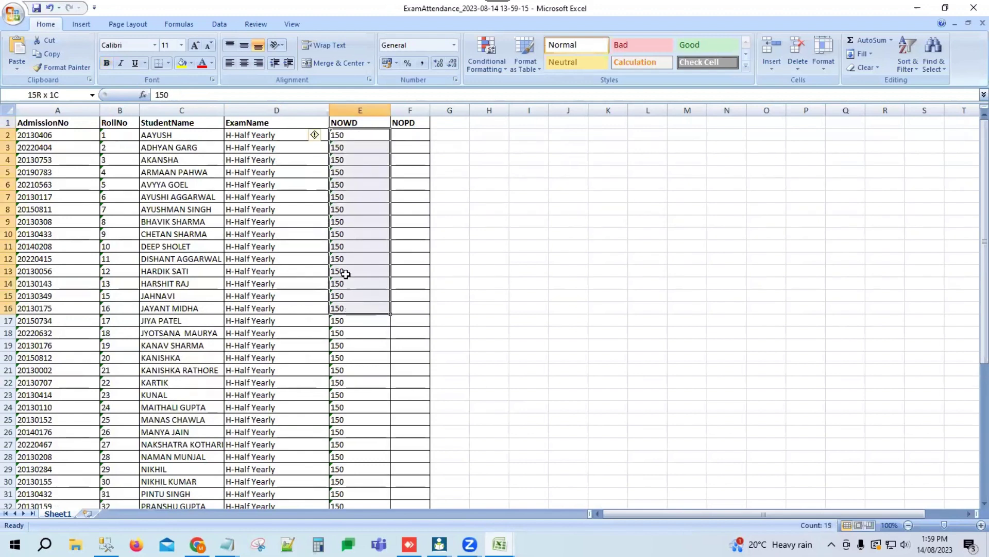
left_click(419, 122)
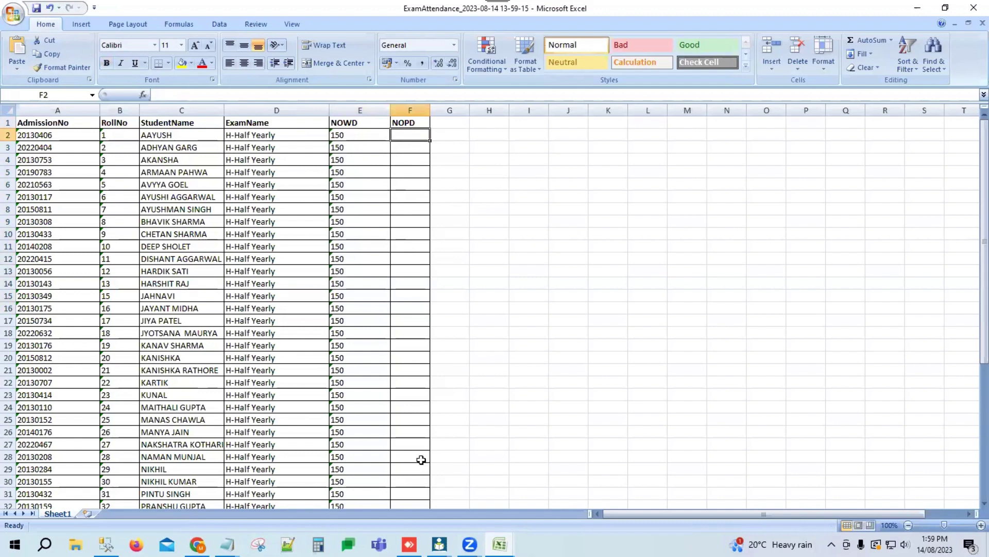
Step: Switch back to SMART SCHOOL and close the exam manual attendance entry form
mouse_move(439, 544)
left_click(500, 496)
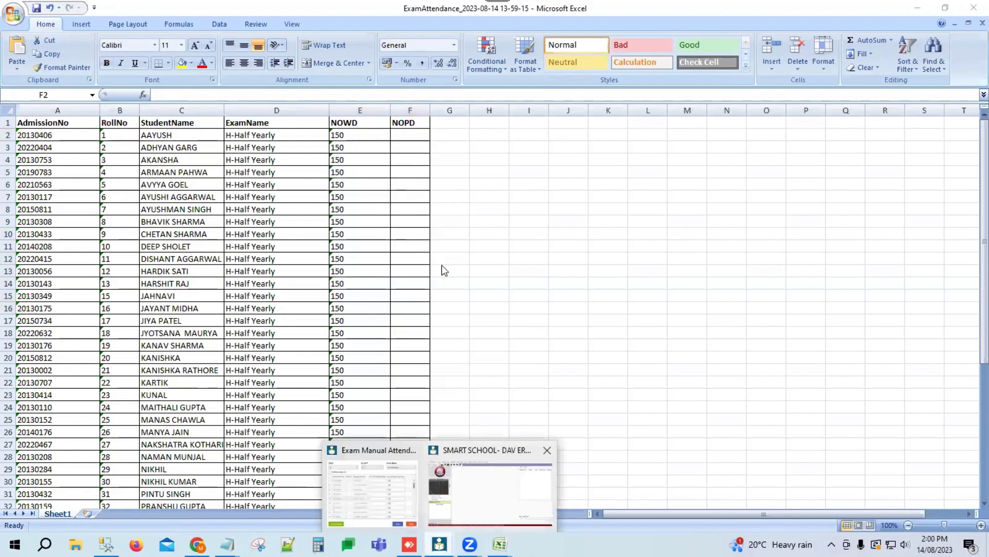
left_click(648, 393)
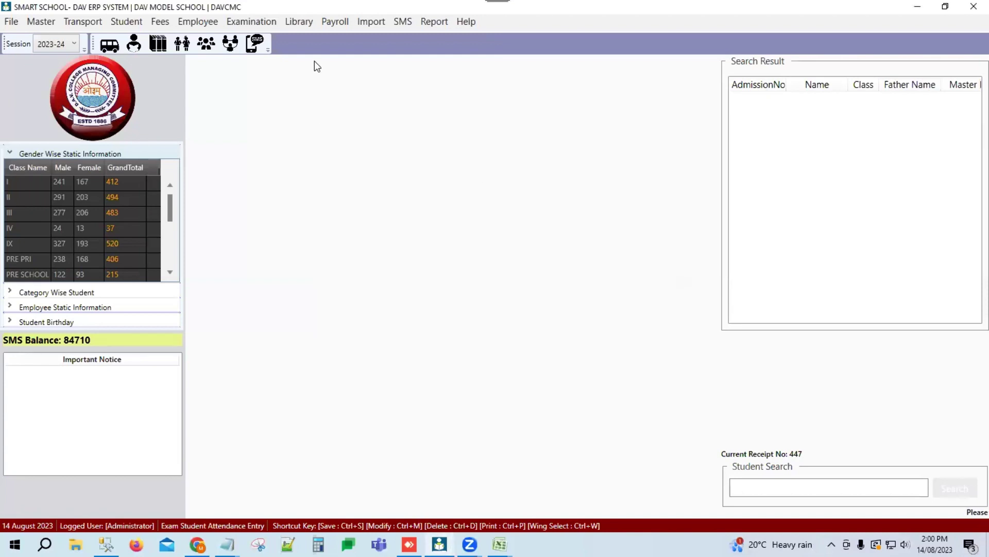
Step: View the student manual attendance import form and its Excel file selection, closing both without importing a file
left_click(259, 24)
mouse_move(293, 142)
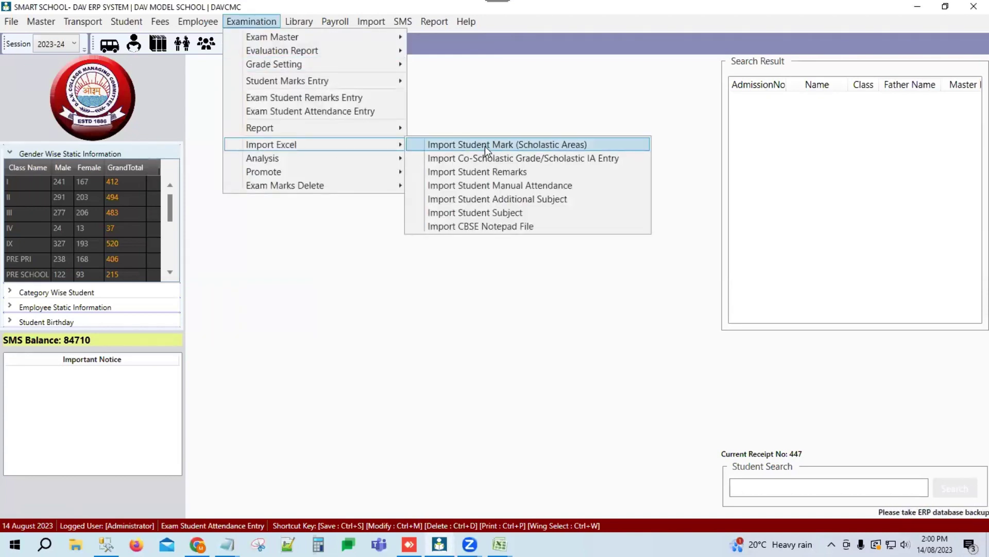
left_click(501, 185)
left_click(638, 144)
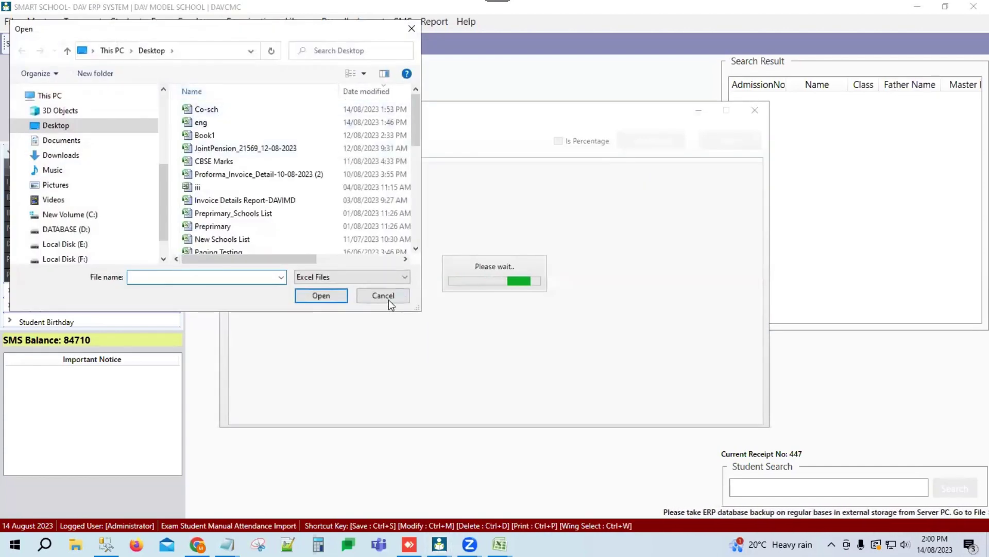
left_click(386, 298)
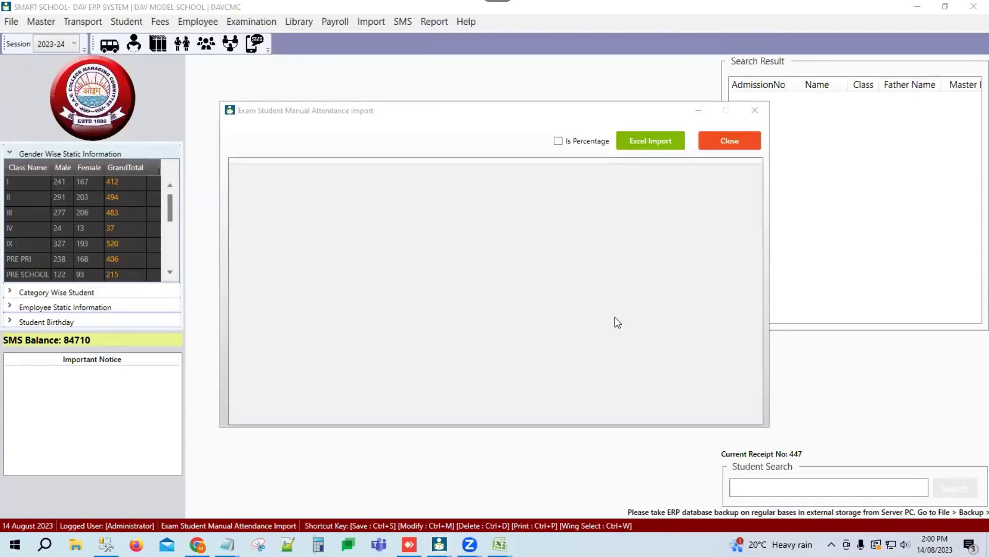
left_click(730, 140)
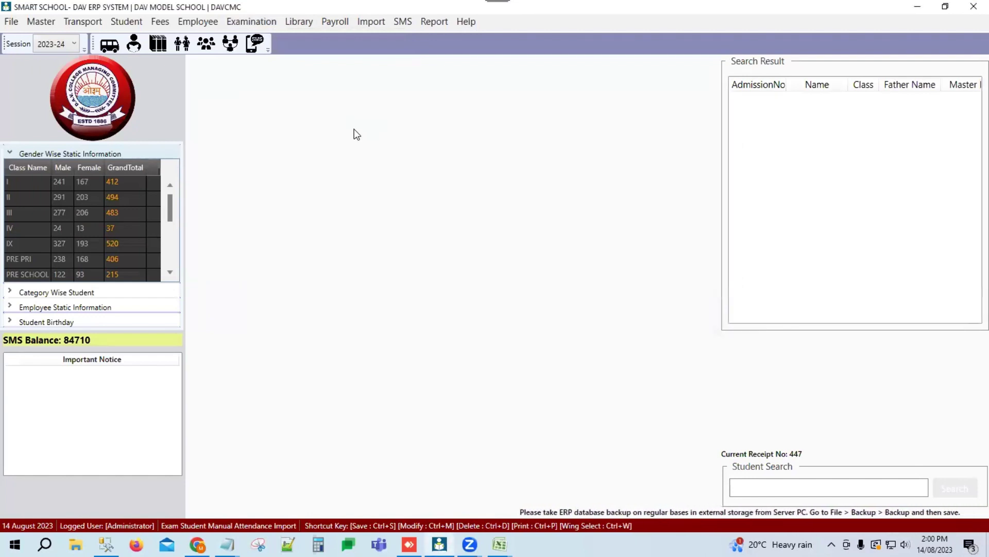
Step: Open the Exam Name Wise Report (IIIrd to XIIth) from the examination reports
left_click(255, 22)
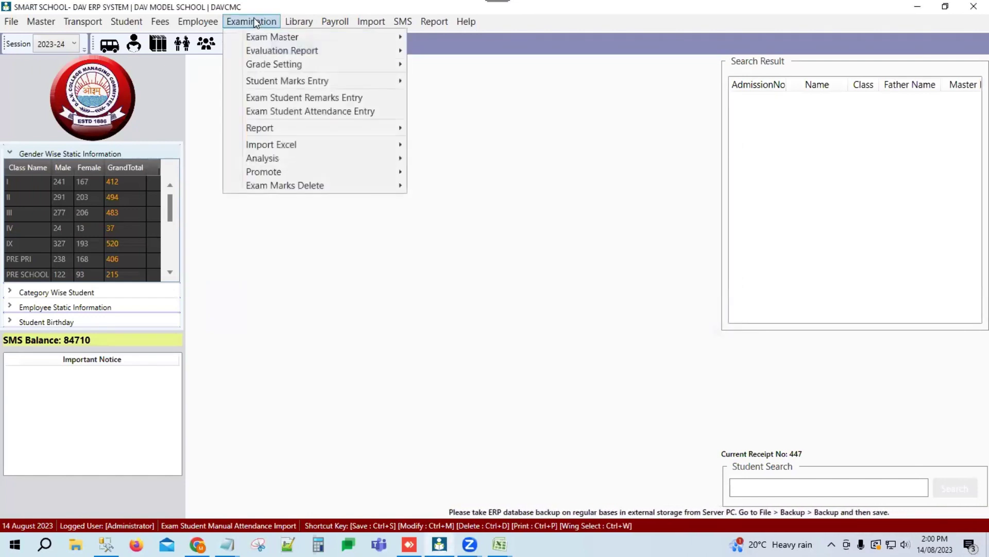
mouse_move(277, 123)
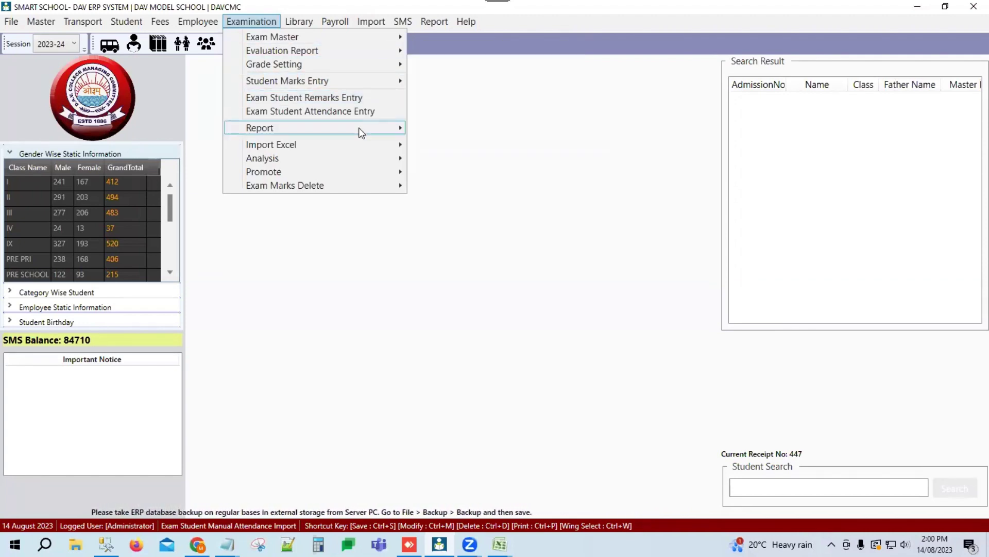
mouse_move(359, 128)
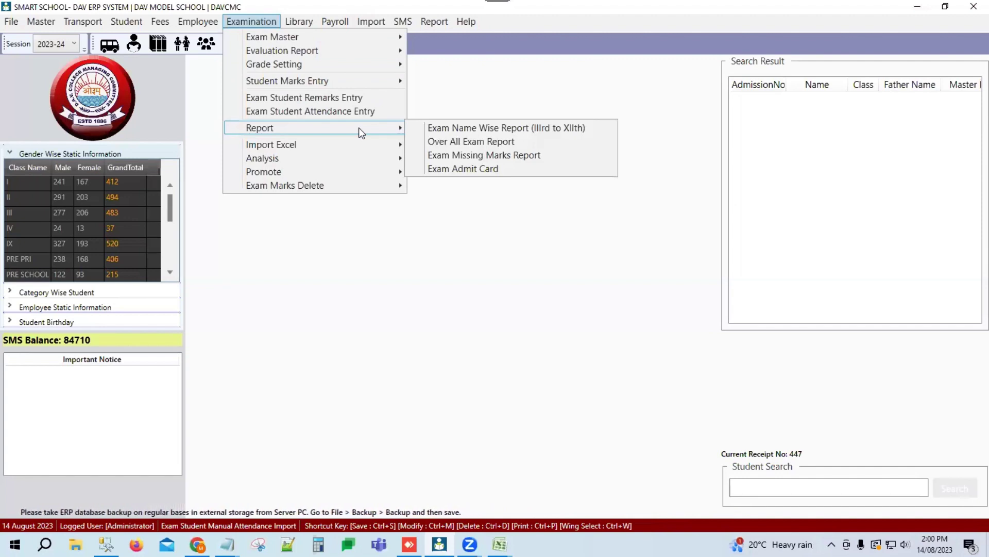
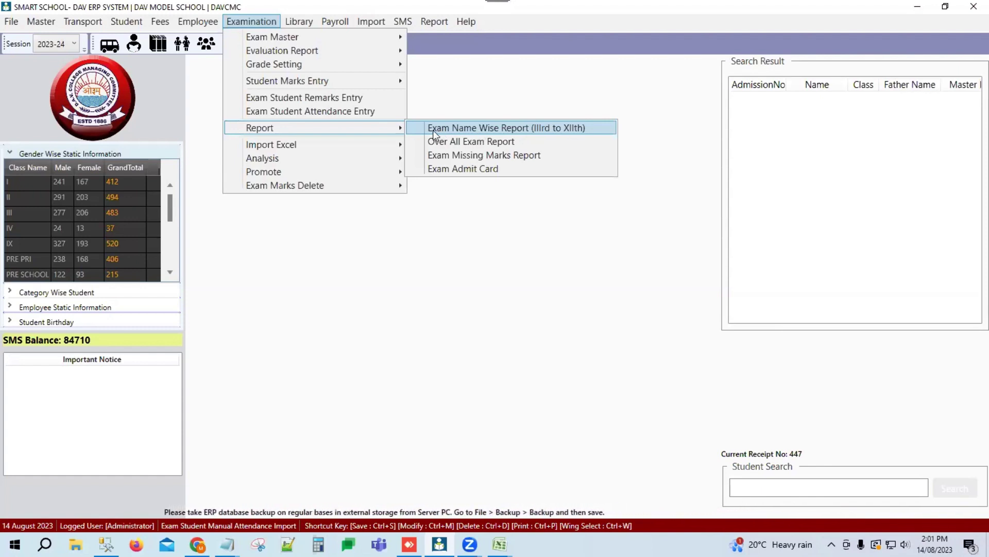
left_click(443, 129)
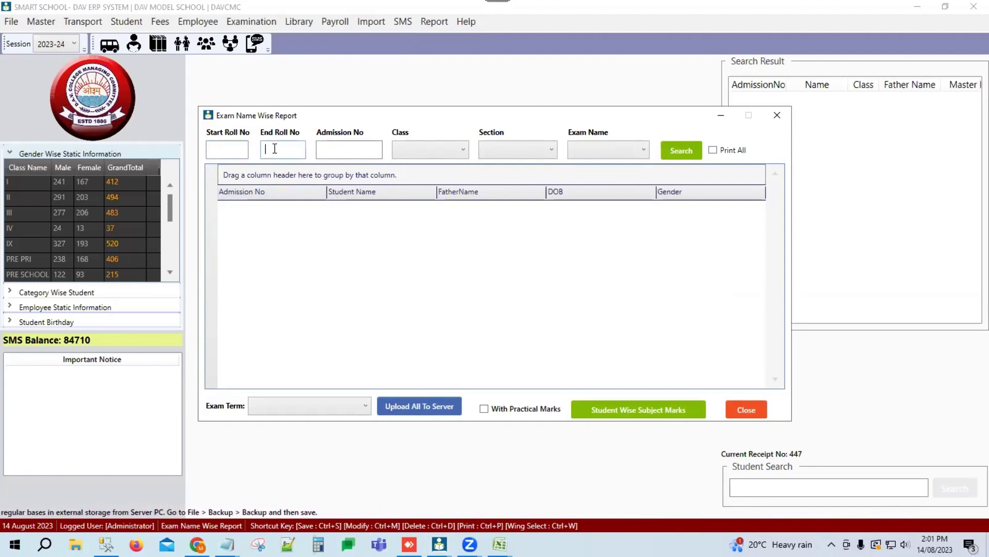
Step: Set the report filters to class IX, section A and exam H-Half Yearly, and list the matching students
left_click(338, 147)
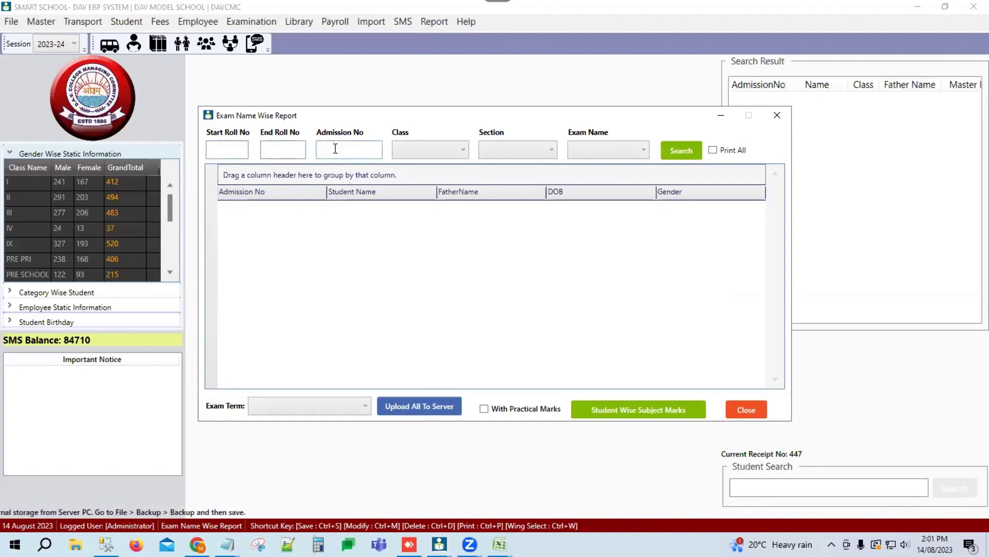
left_click(451, 149)
left_click(402, 280)
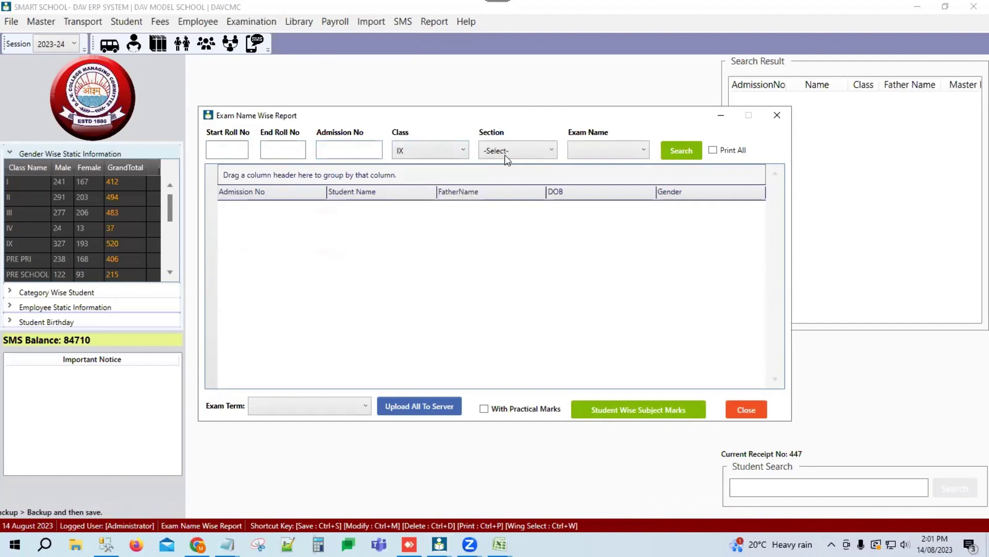
left_click(509, 149)
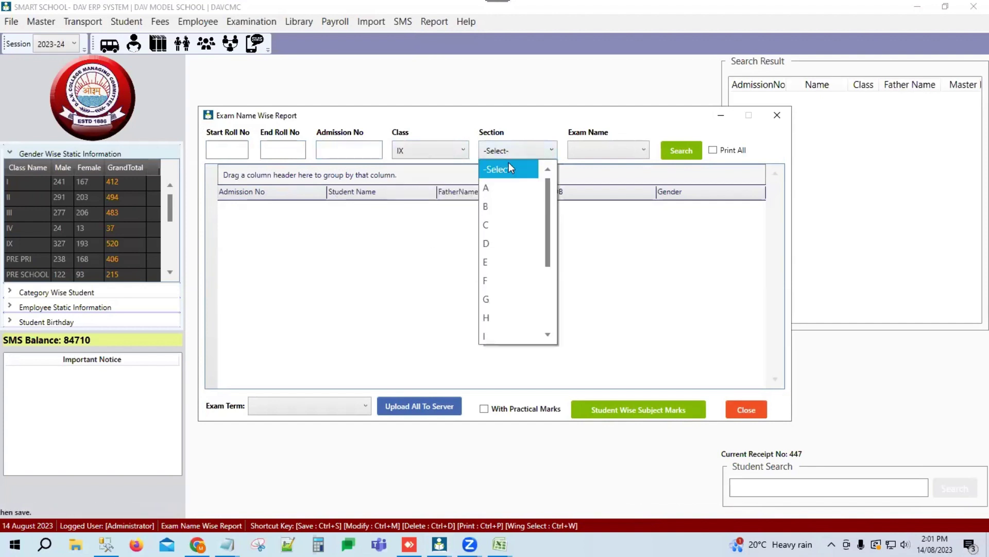
left_click(493, 187)
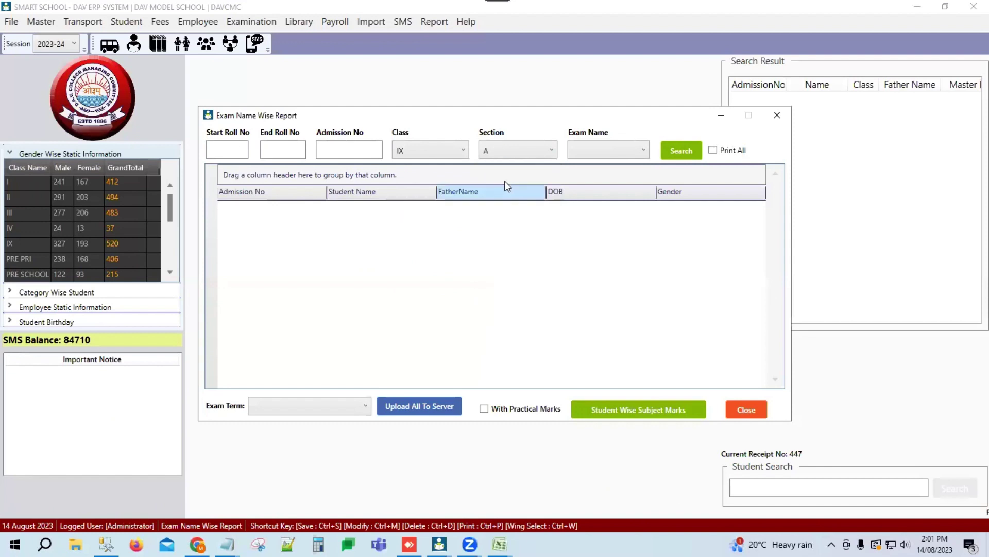
left_click(608, 148)
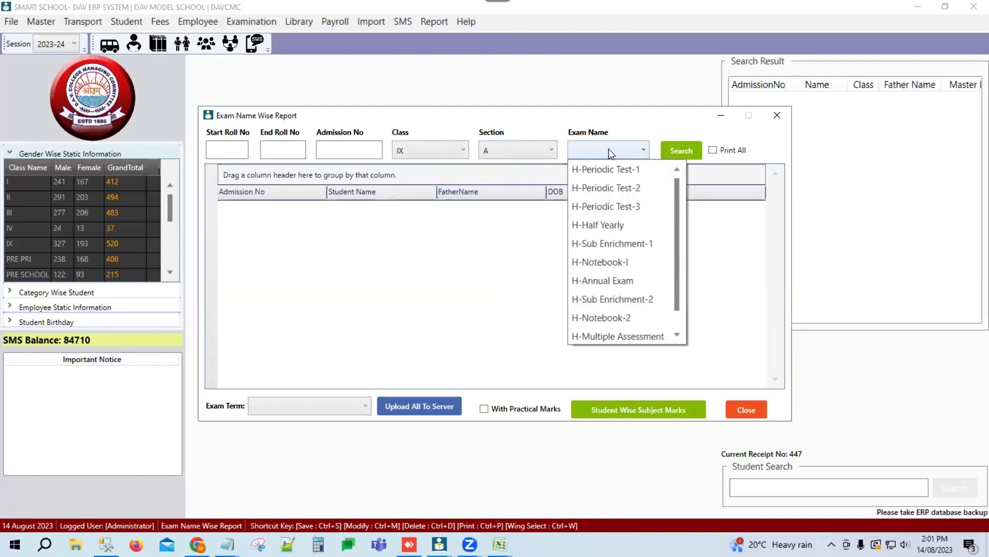
left_click(599, 224)
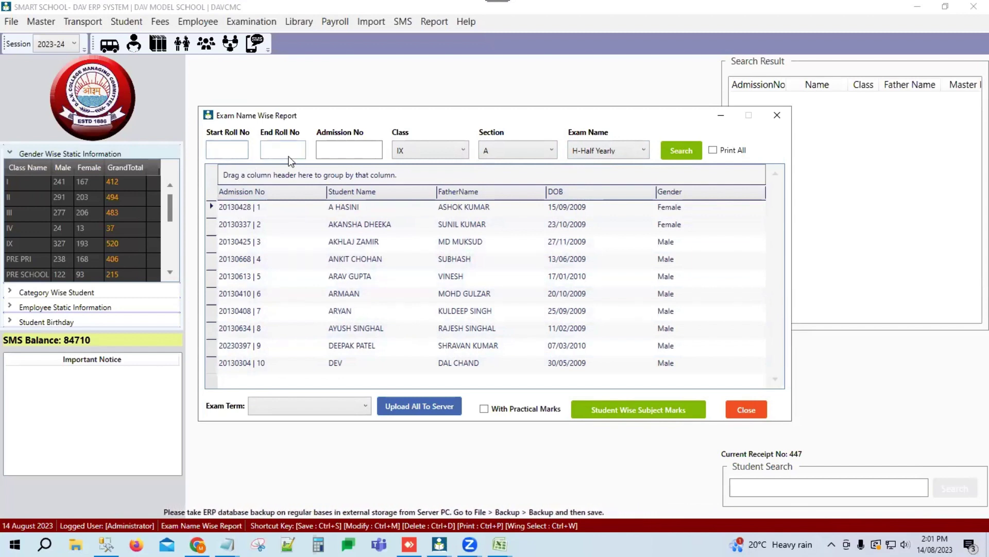
Step: Limit the student list to roll numbers 1 to 5 and run the search
type("1")
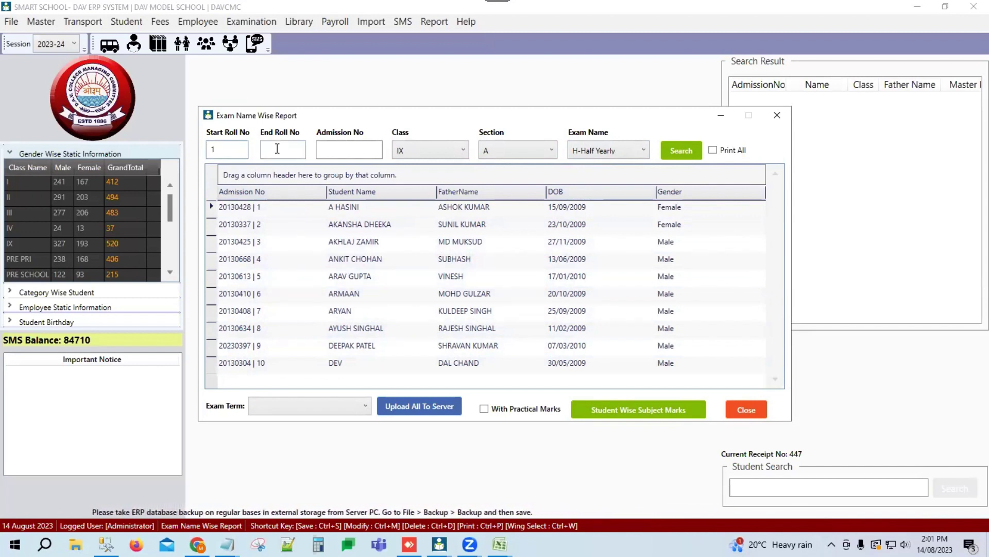
left_click(277, 148)
type("5")
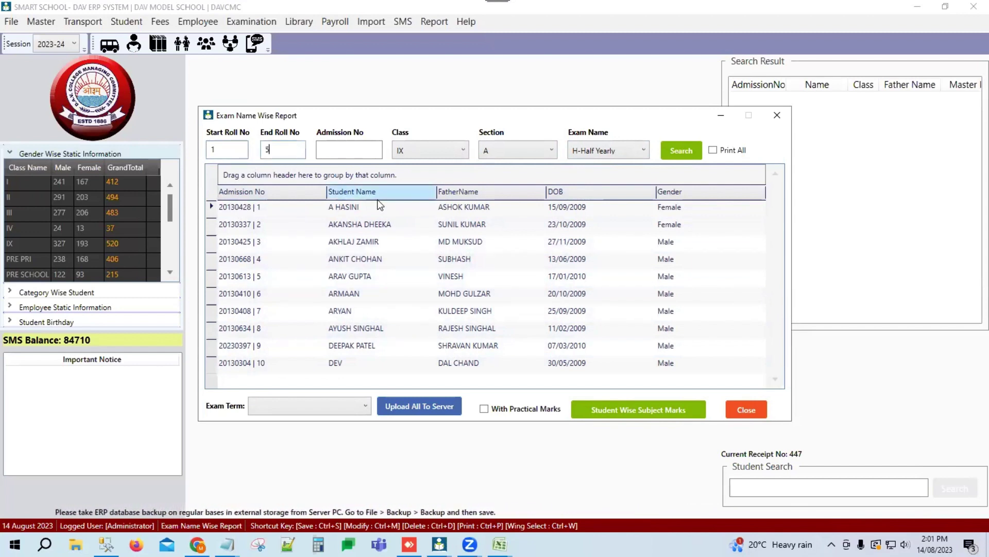
left_click(684, 151)
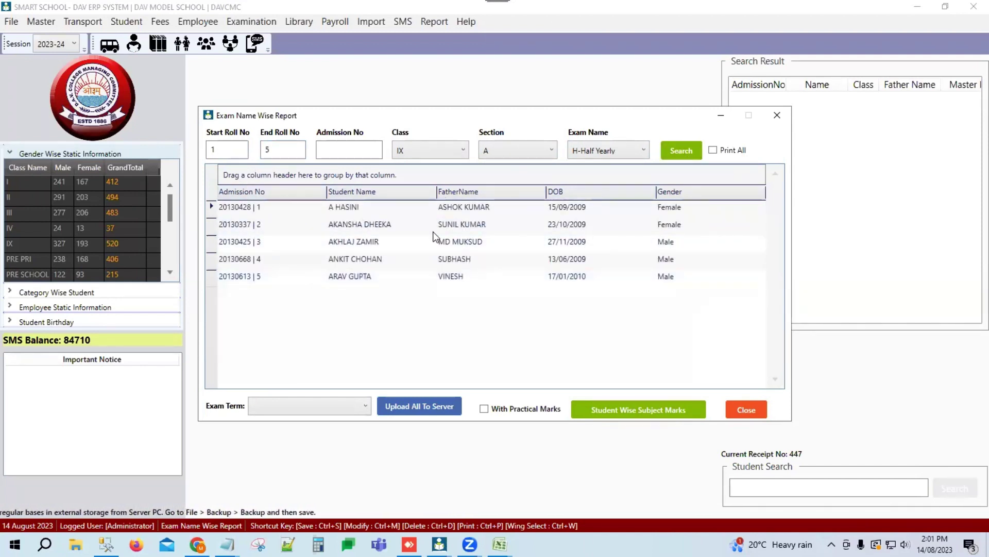
left_click(713, 150)
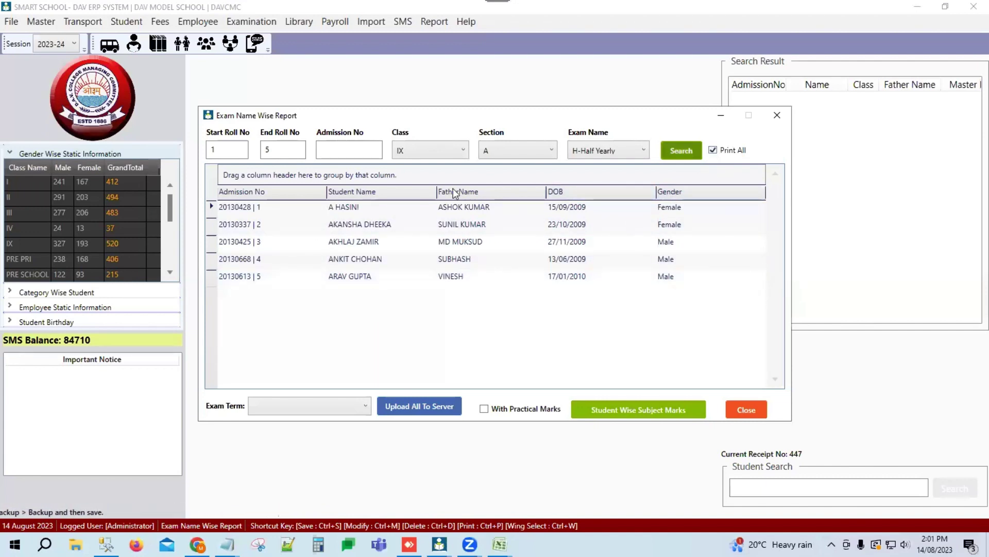
right_click(360, 206)
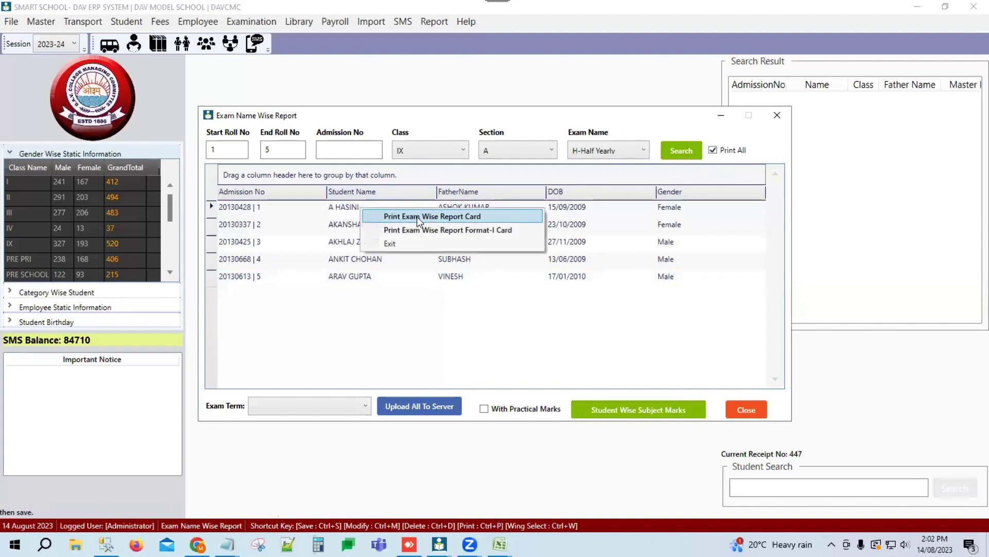
left_click(456, 216)
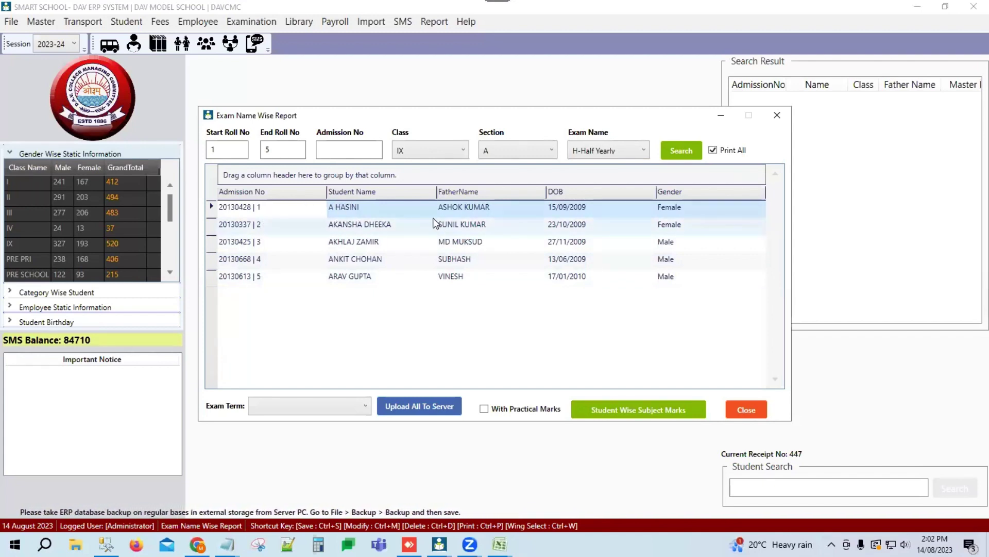
left_click(712, 151)
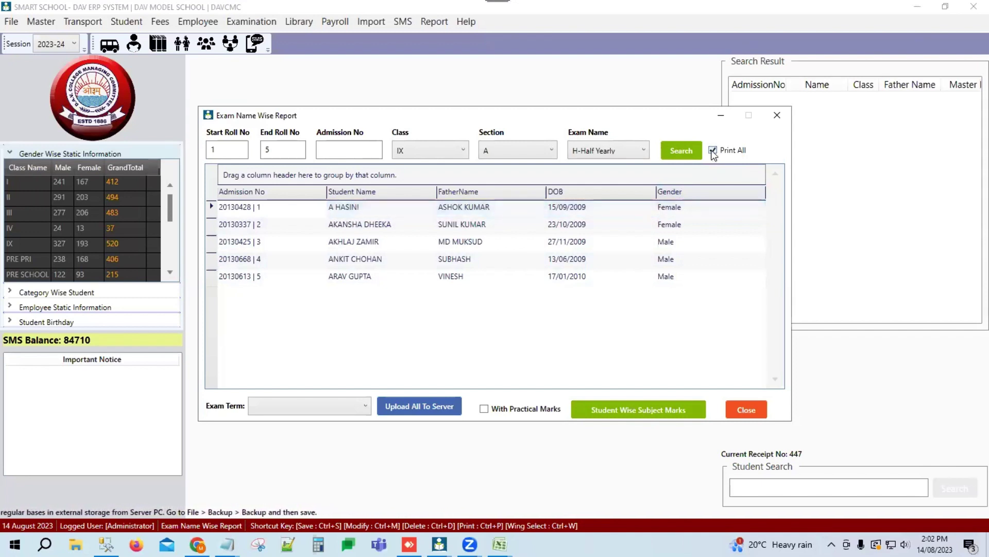
Step: Preview the first listed student's exam wise report card, examine its marks, remarks and attendance, and close it
left_click(341, 208)
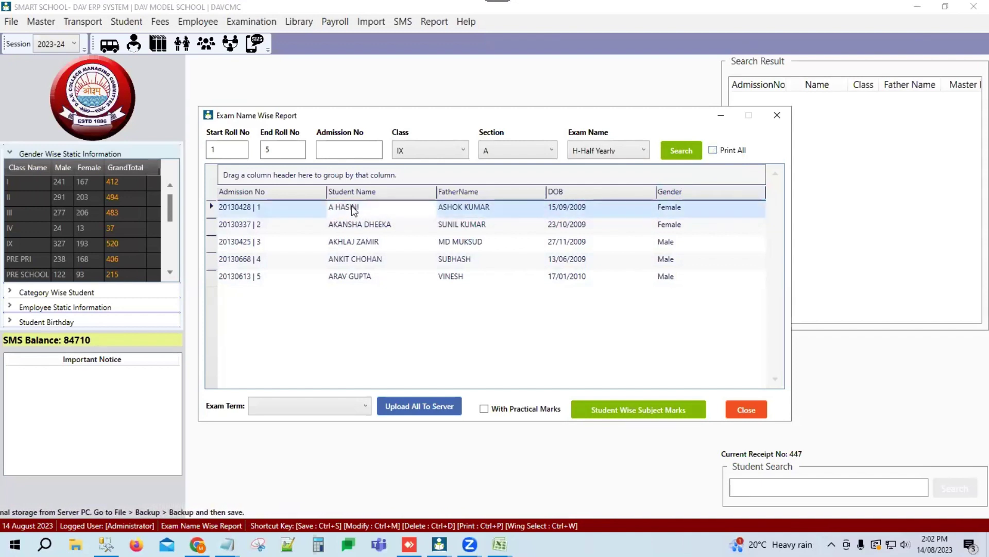
right_click(360, 206)
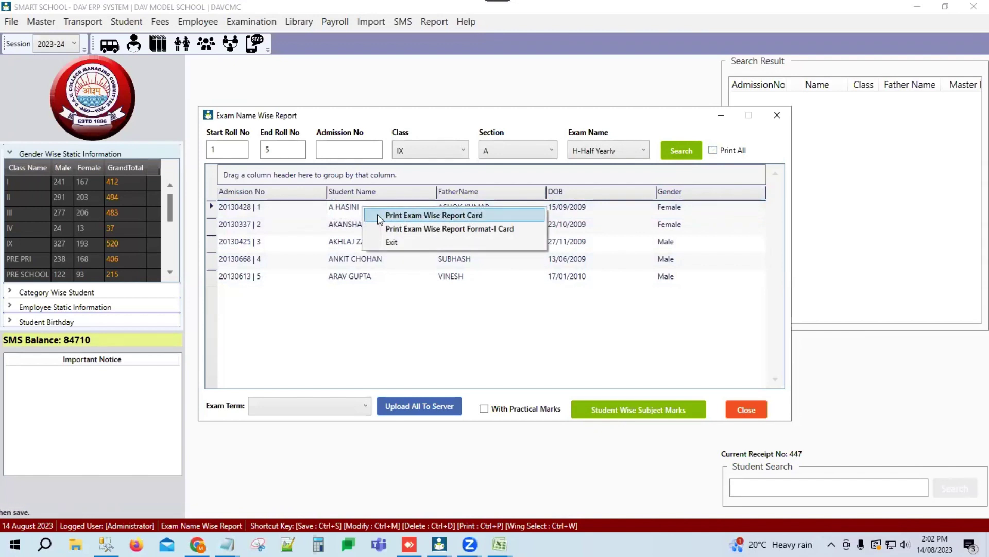
left_click(432, 216)
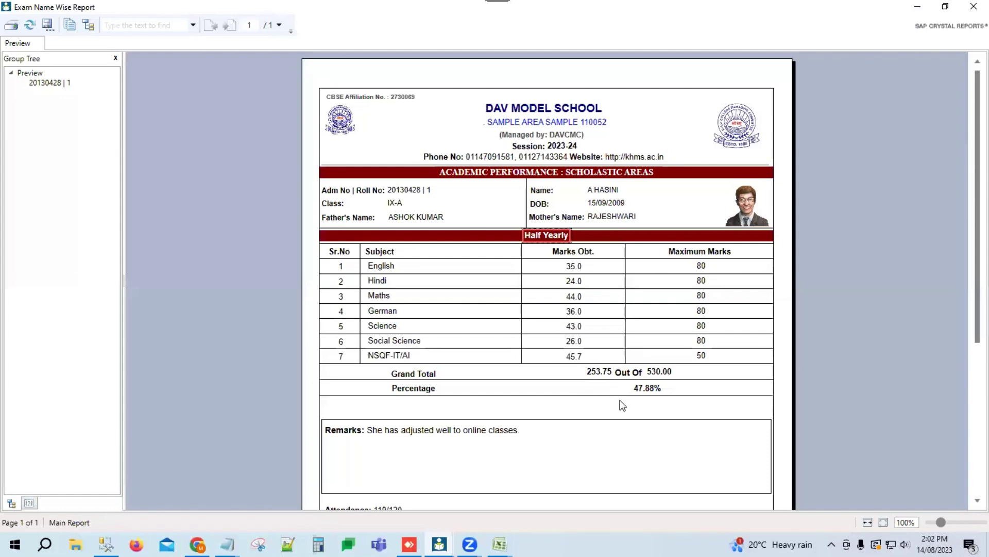
scroll(622, 406, "down", 3)
scroll(416, 388, "down", 2)
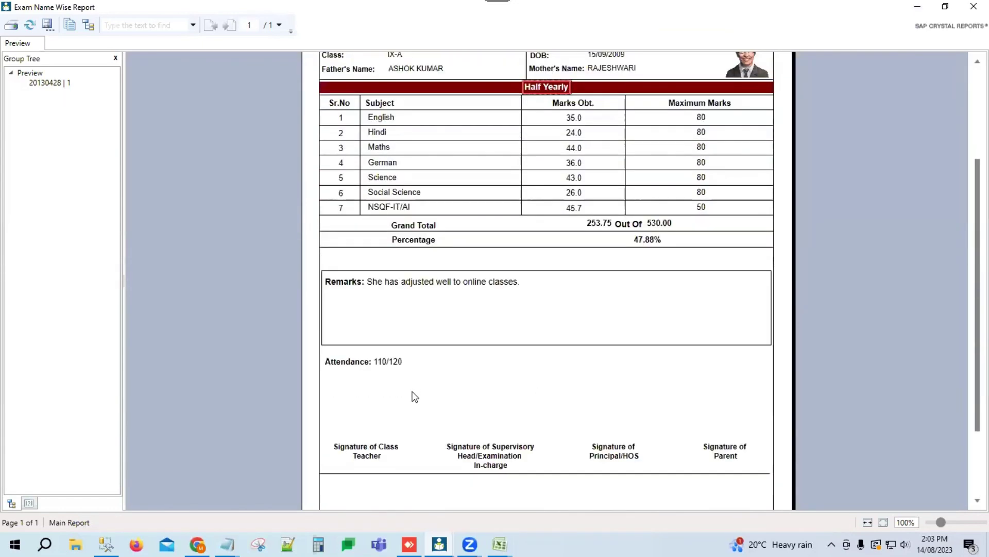
scroll(342, 367, "up", 5)
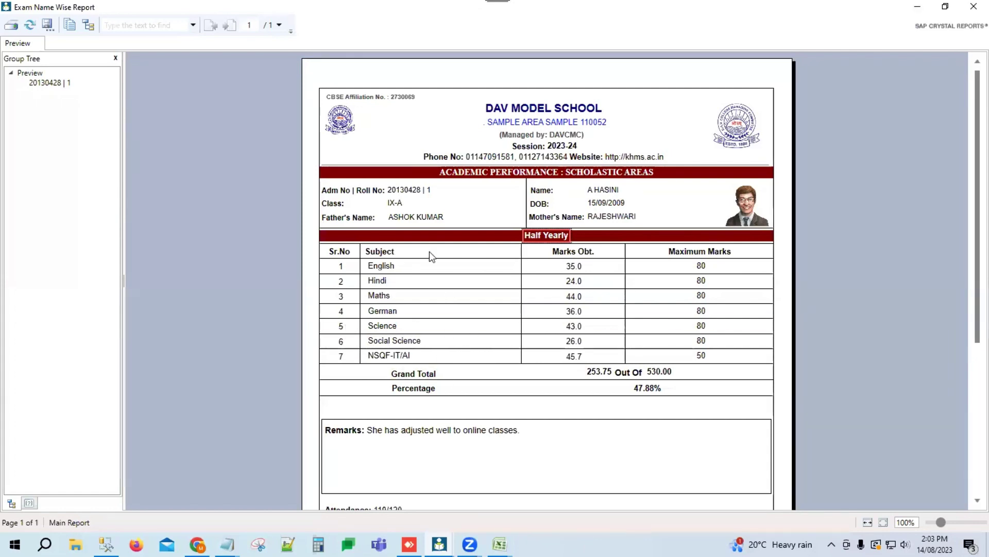
left_click(973, 6)
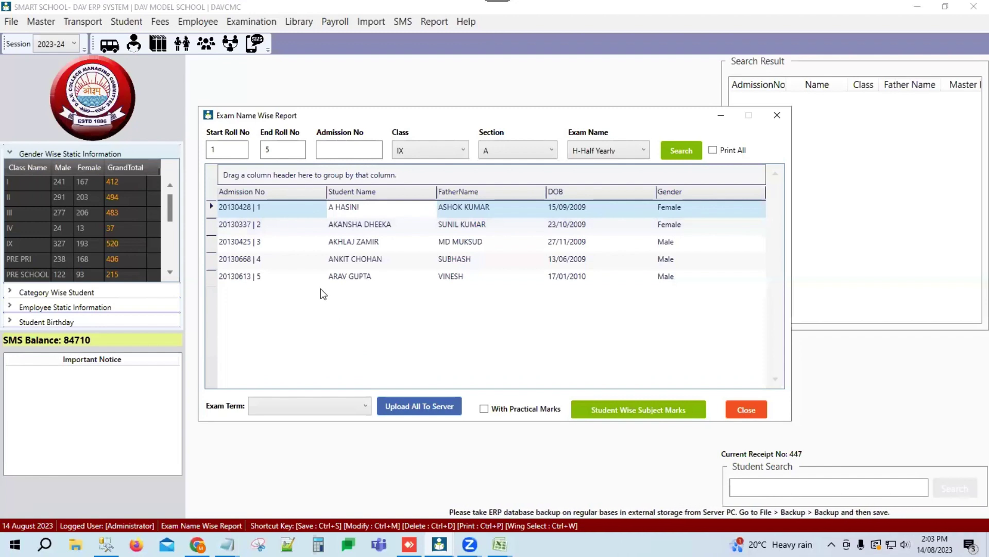
Step: Set the exam term to Exam Wise Report Card and request uploading all report cards to the server, declining the confirmation
left_click(264, 206)
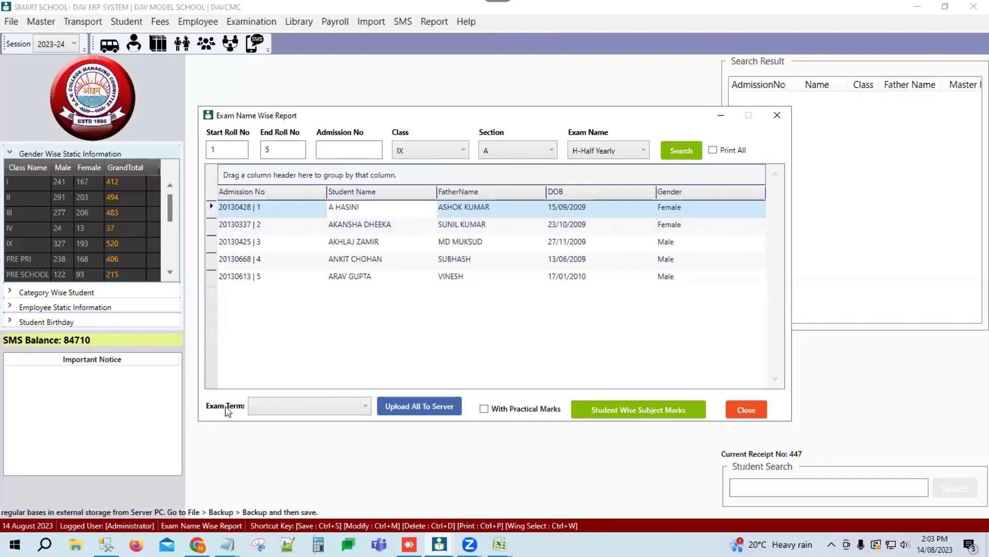
left_click(307, 404)
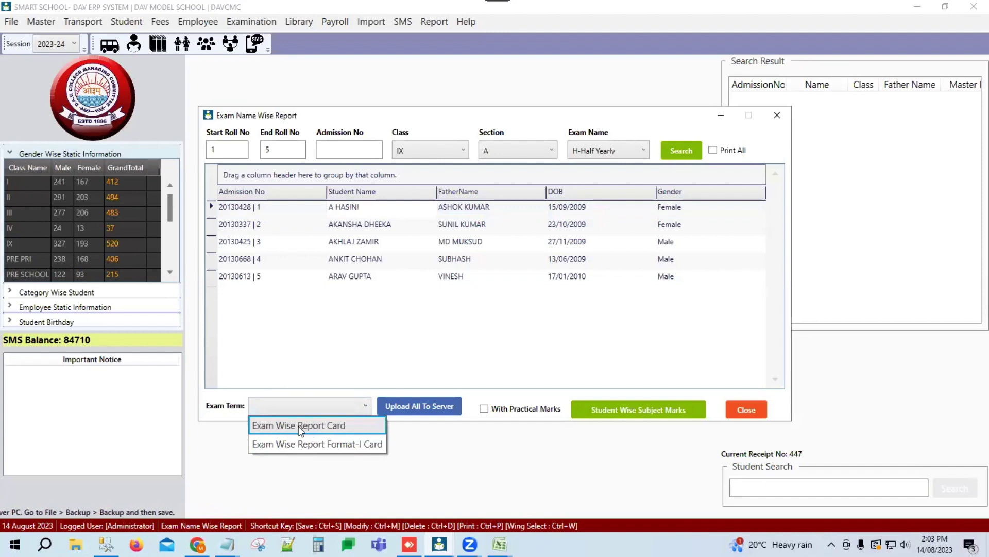
left_click(302, 425)
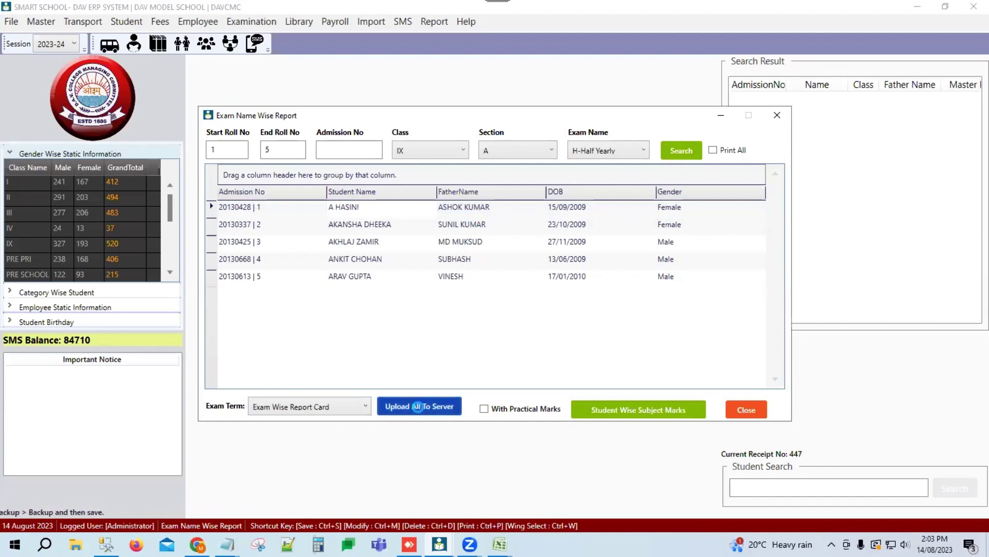
left_click(417, 407)
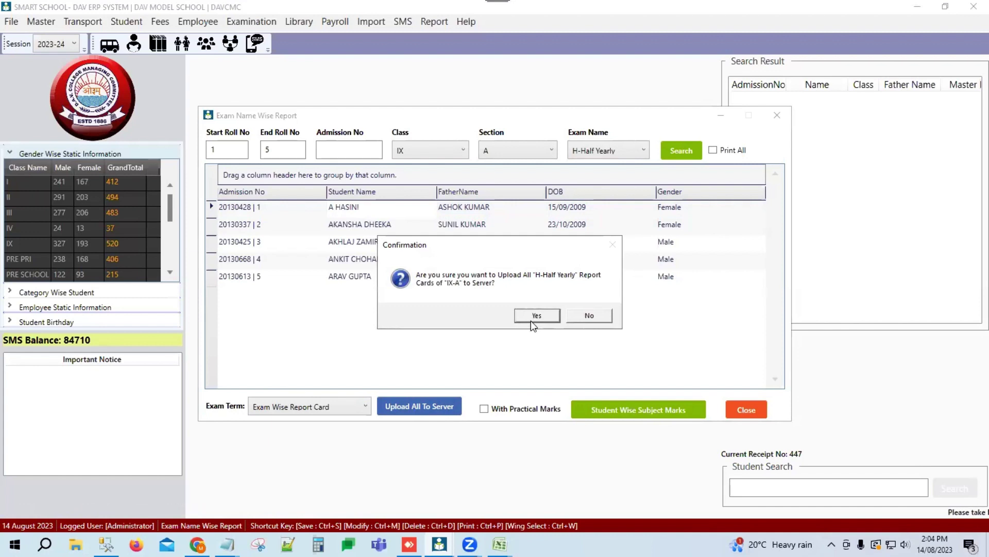
left_click(584, 315)
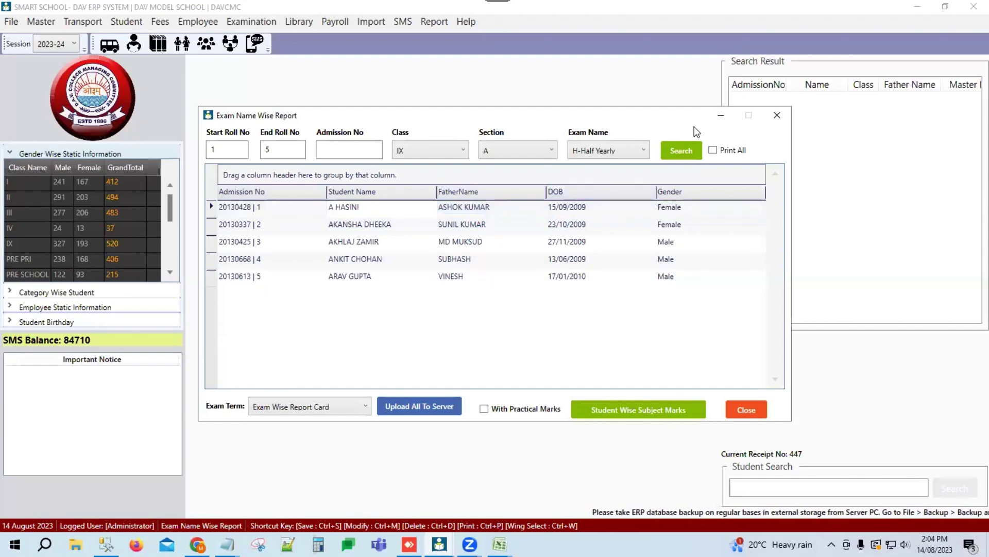
Step: Reopen the first student's exam wise report card and view its export dialog with the PDF format, cancelling without saving
right_click(349, 209)
left_click(402, 215)
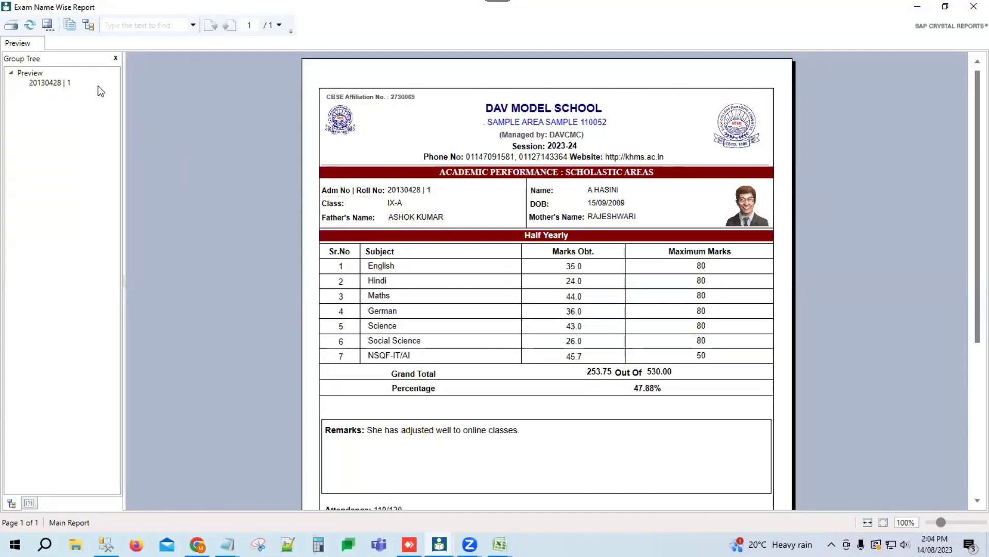
left_click(46, 25)
left_click(116, 264)
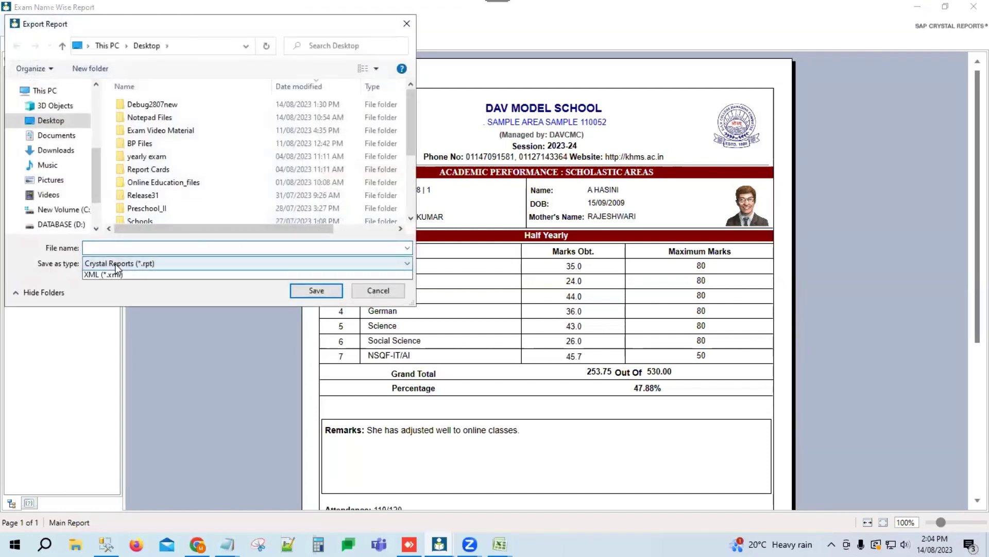
left_click(109, 285)
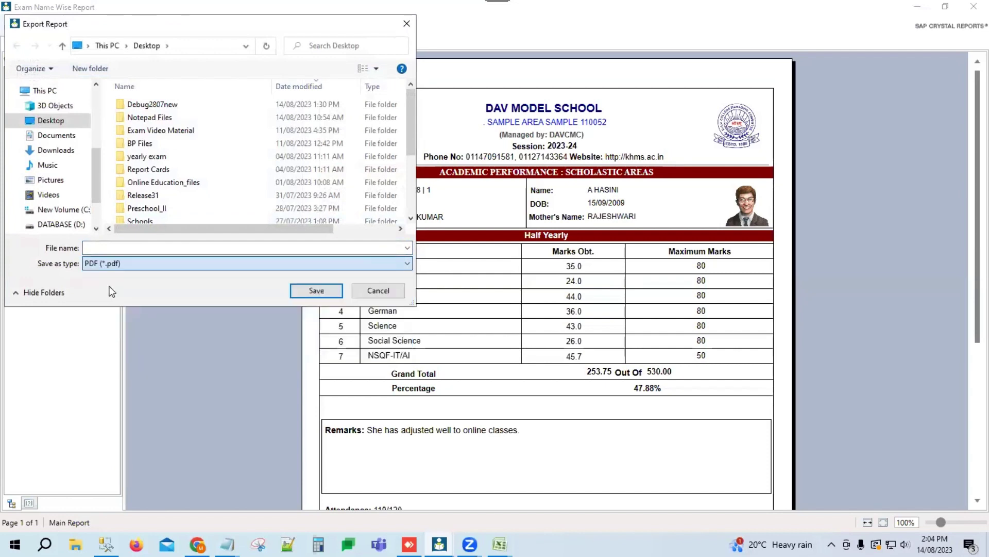
left_click(96, 245)
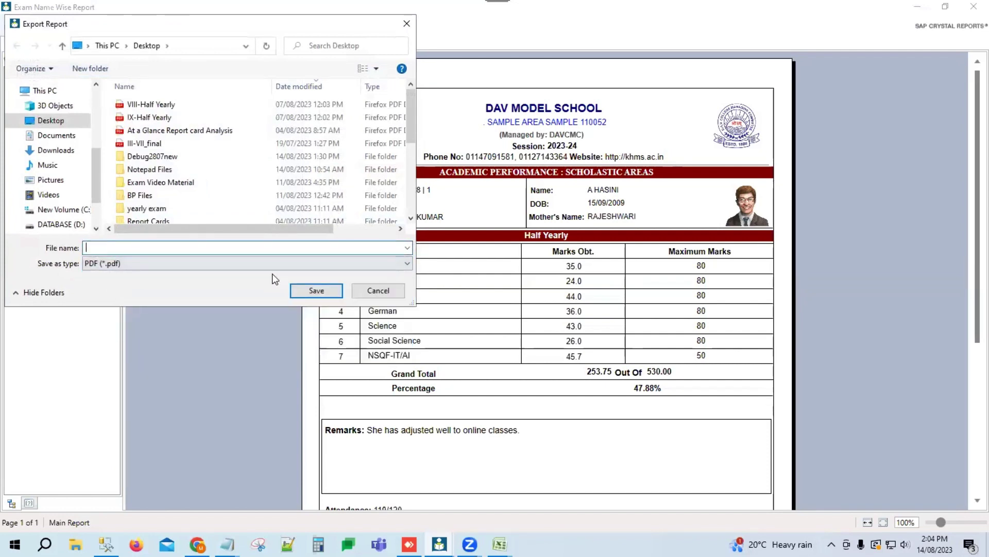
left_click(380, 290)
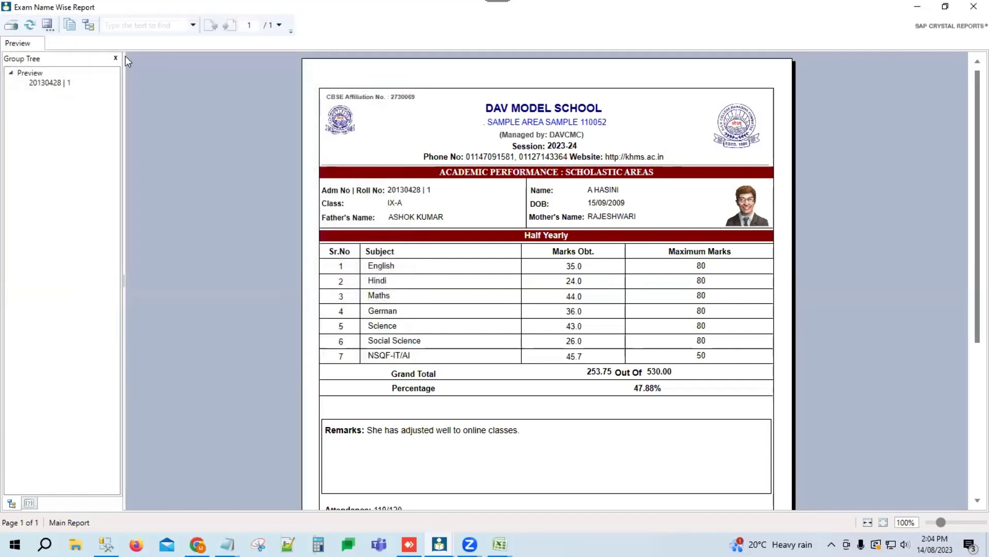
Step: View the report card's print dialog, cancel it without printing and close the preview
left_click(12, 26)
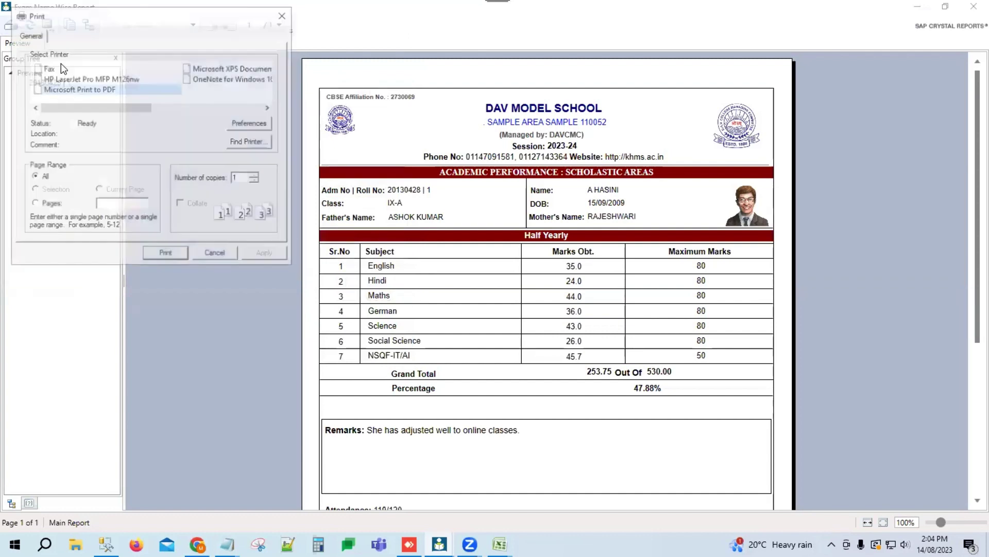
left_click(212, 256)
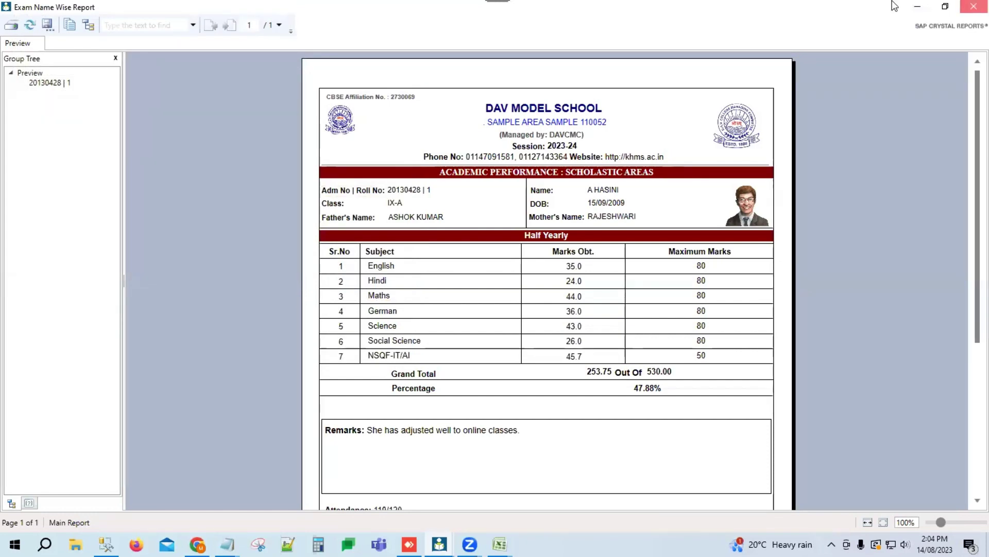
left_click(973, 6)
Step: Enable Print All, generate the exam wise report cards for all listed students and browse the individual cards in the preview
left_click(714, 150)
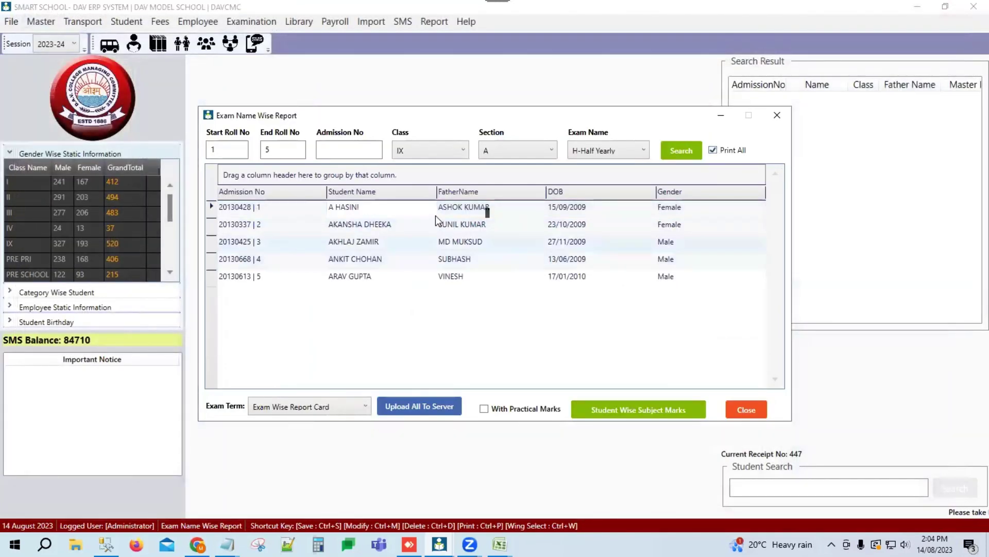
right_click(361, 209)
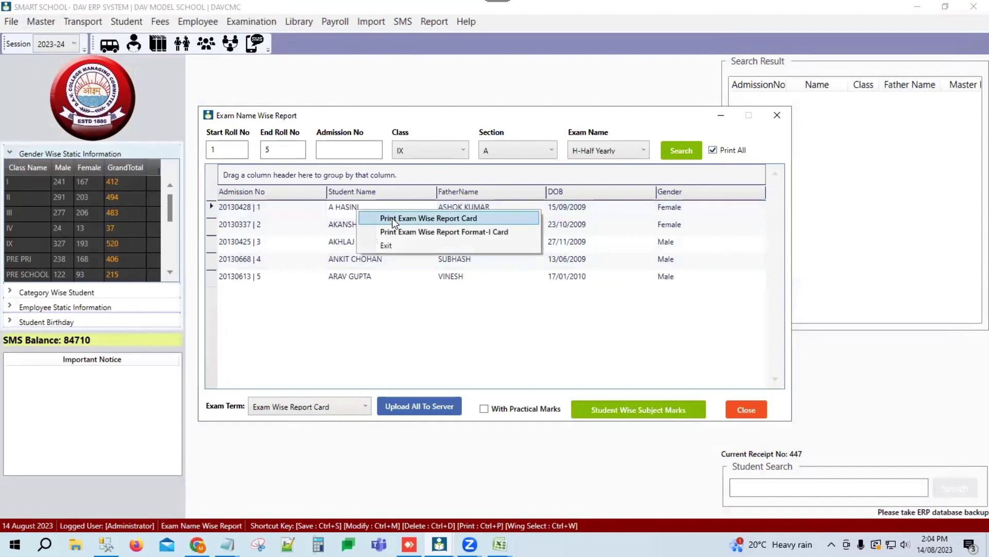
left_click(394, 219)
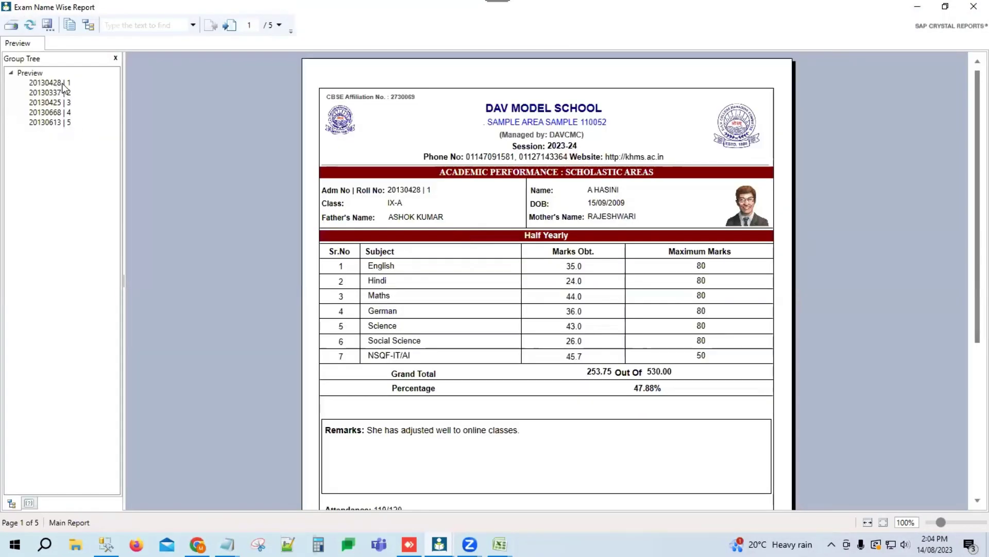
left_click(58, 93)
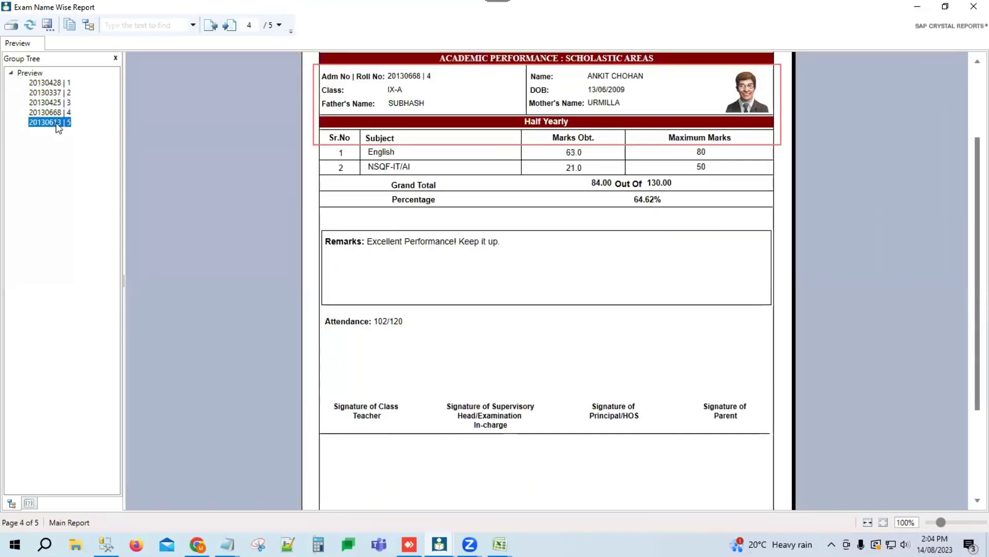
Step: View the fifth student's report card, then check the export dialog with the PDF format and cancel without saving
left_click(58, 120)
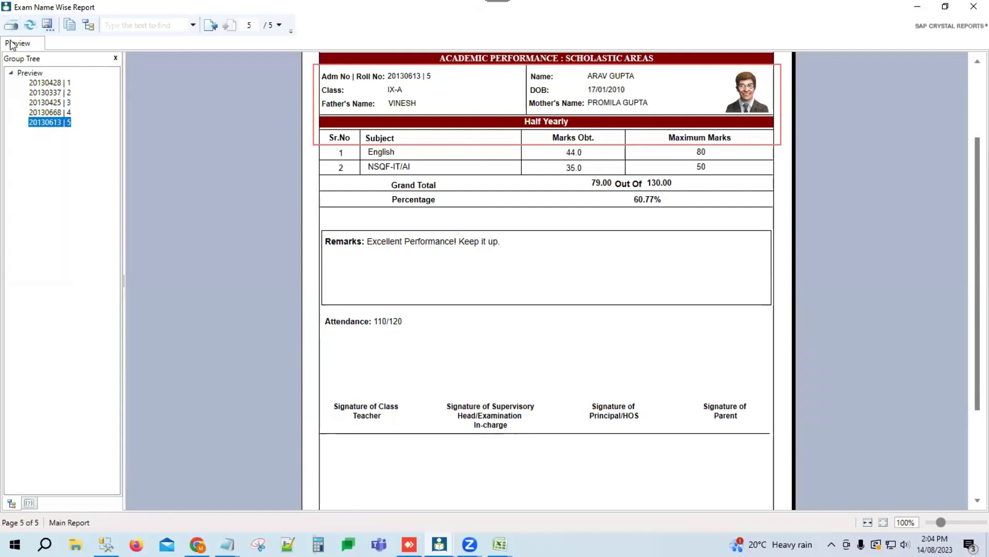
left_click(46, 26)
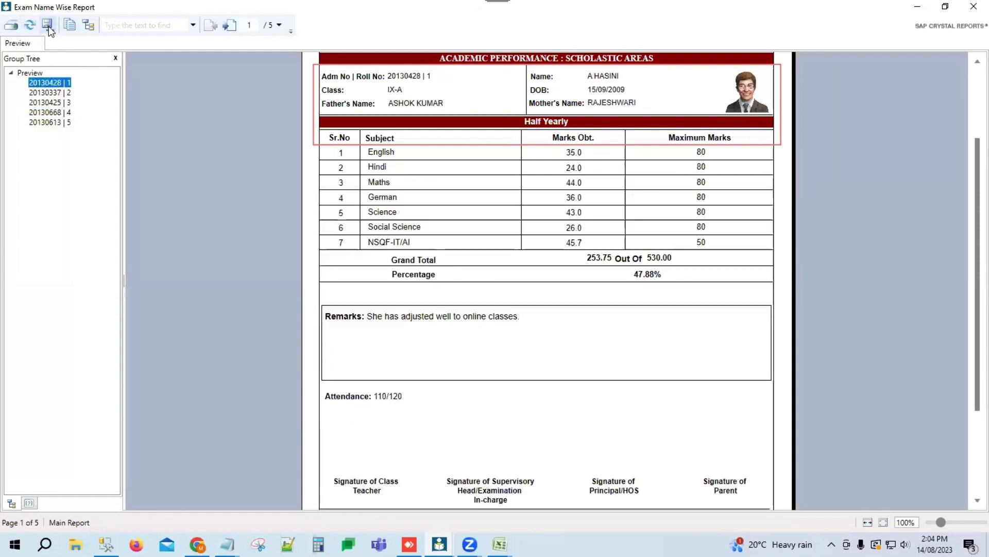
left_click(132, 262)
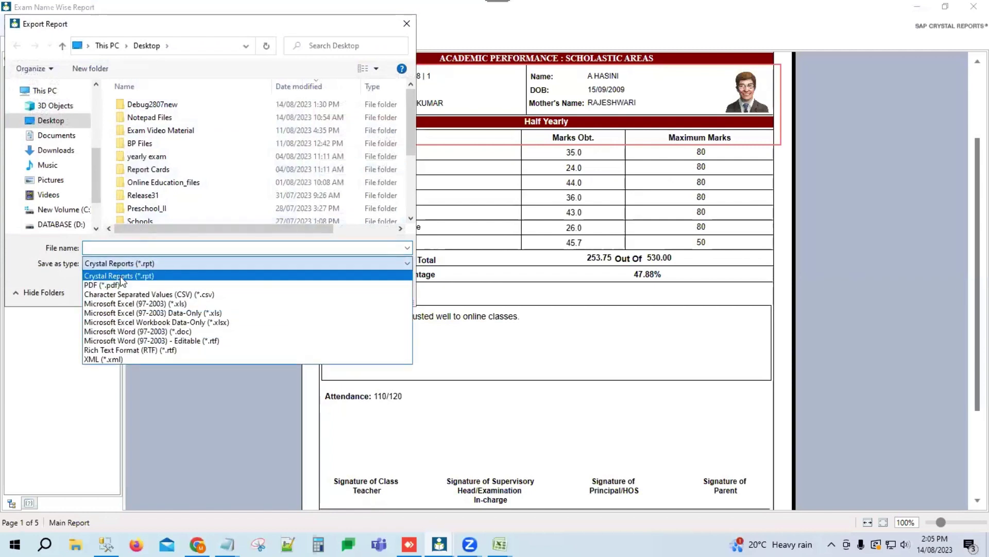
left_click(119, 284)
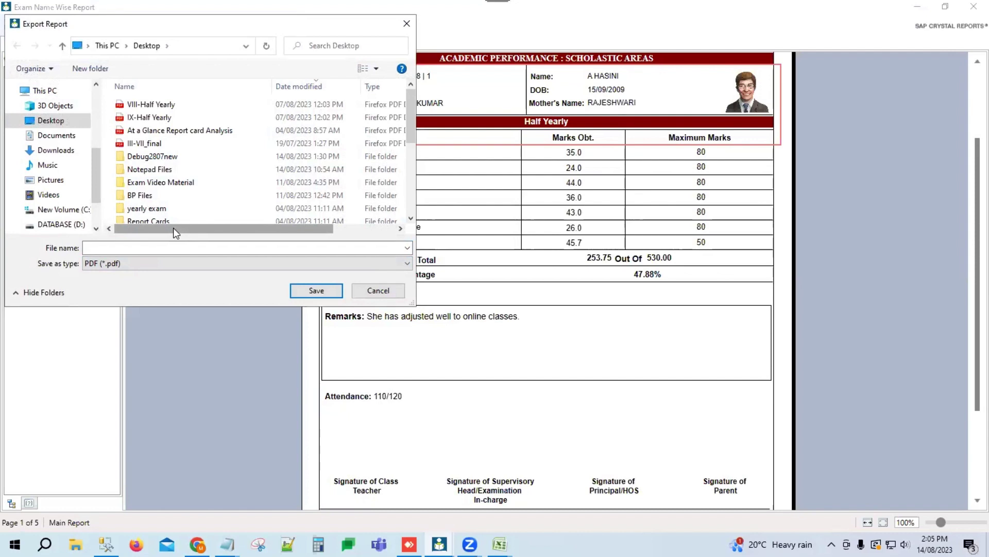
left_click(378, 291)
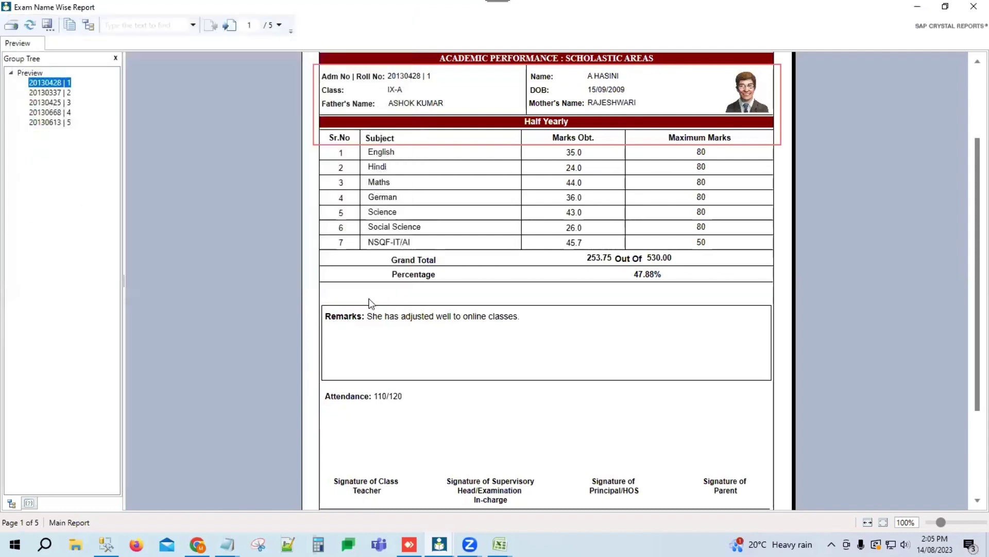
Step: Close the report card preview and the Exam Name Wise Report window, and open the Over All Exam Report
left_click(973, 7)
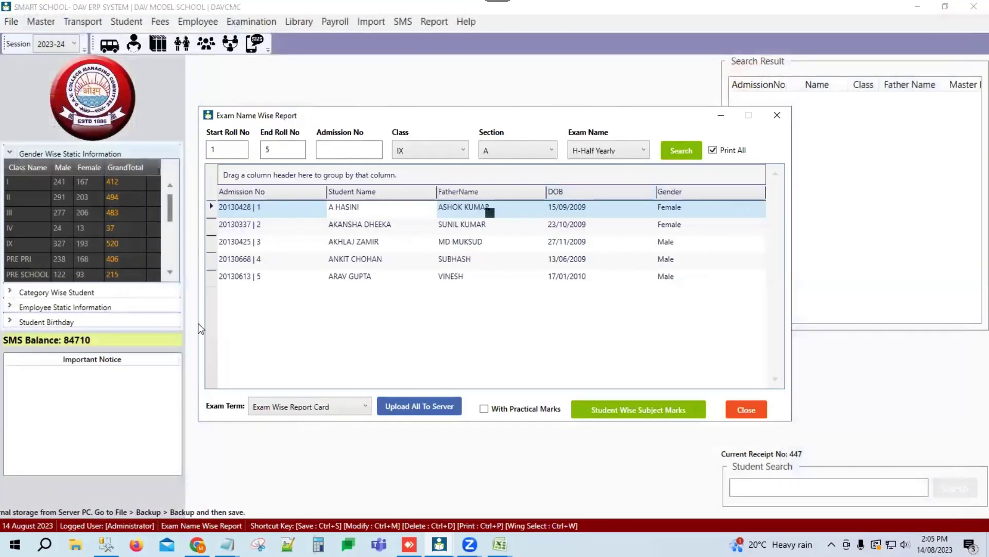
left_click(748, 411)
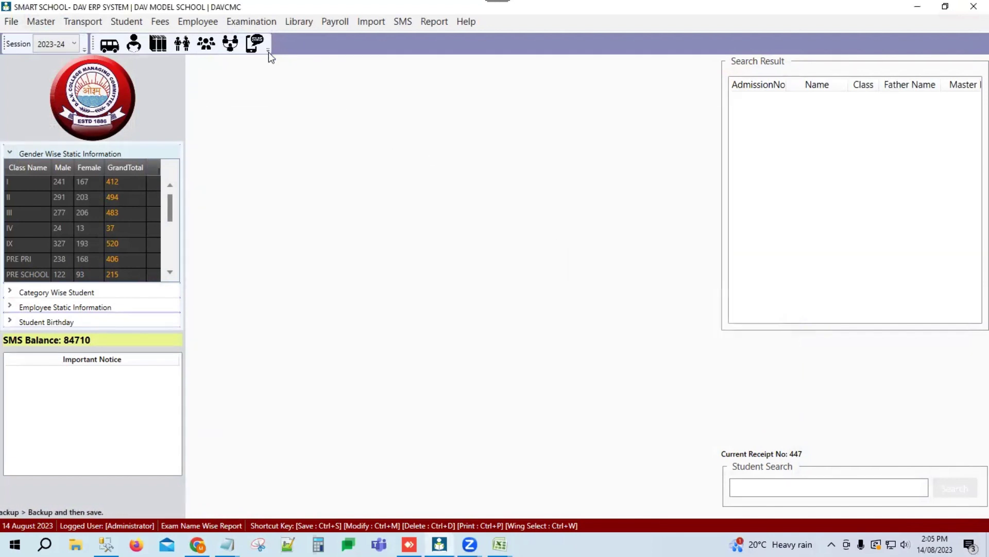
left_click(258, 21)
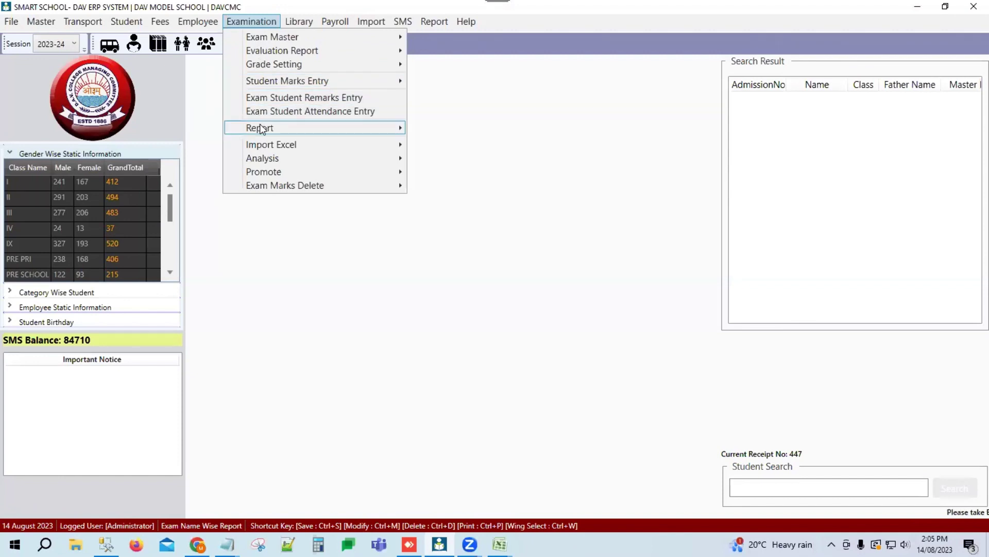
mouse_move(260, 124)
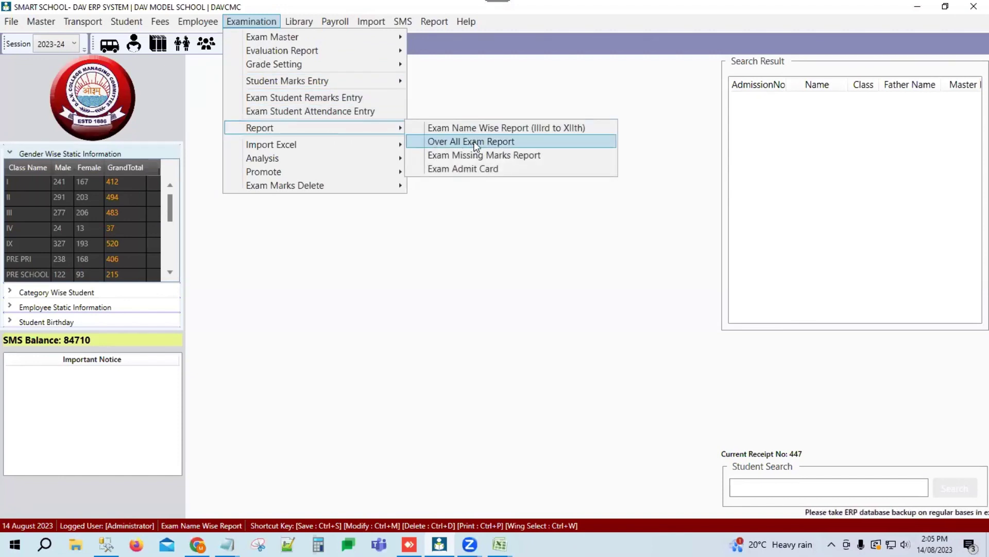
left_click(443, 142)
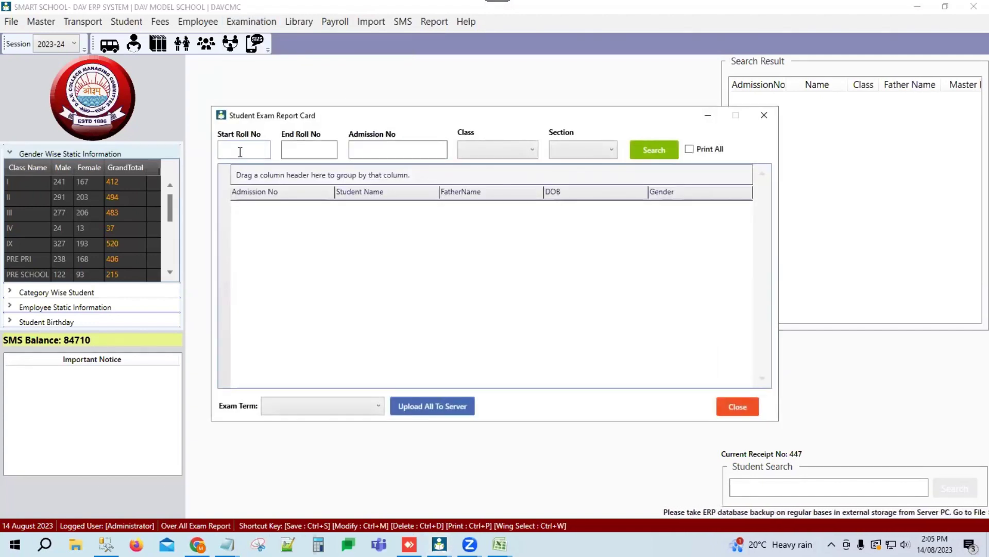
Step: List the students of class IX, section A for the overall exam report card
left_click(248, 149)
left_click(404, 149)
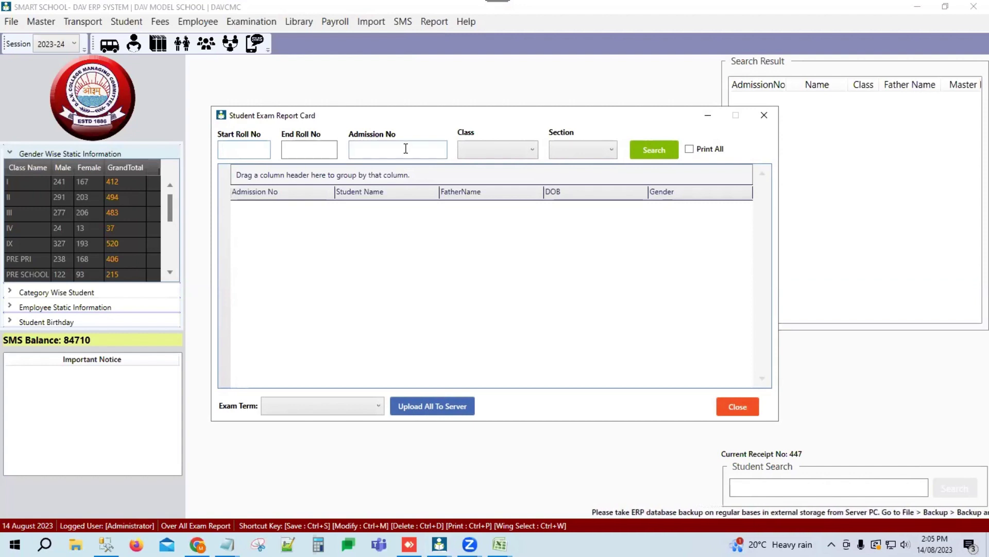
left_click(507, 148)
left_click(472, 280)
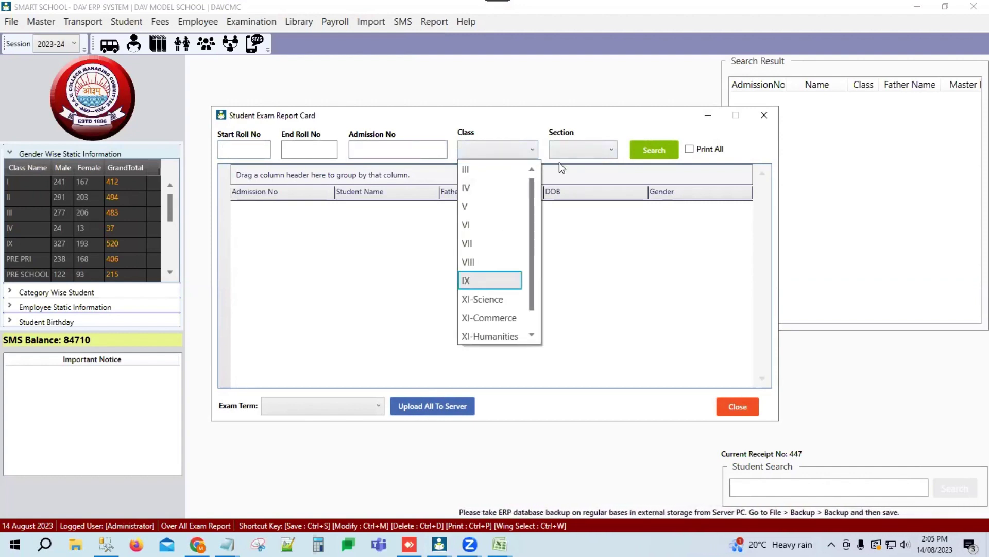
left_click(589, 149)
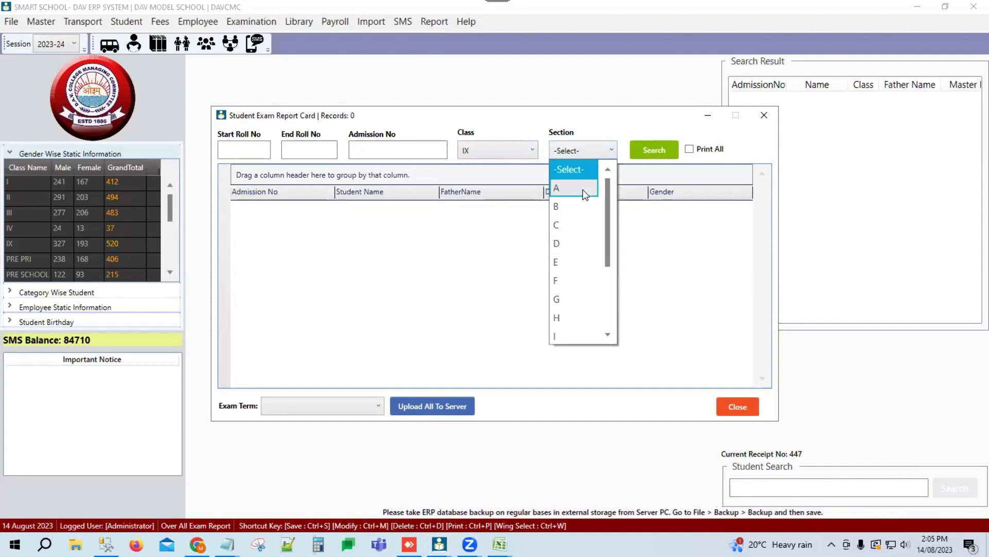
left_click(583, 188)
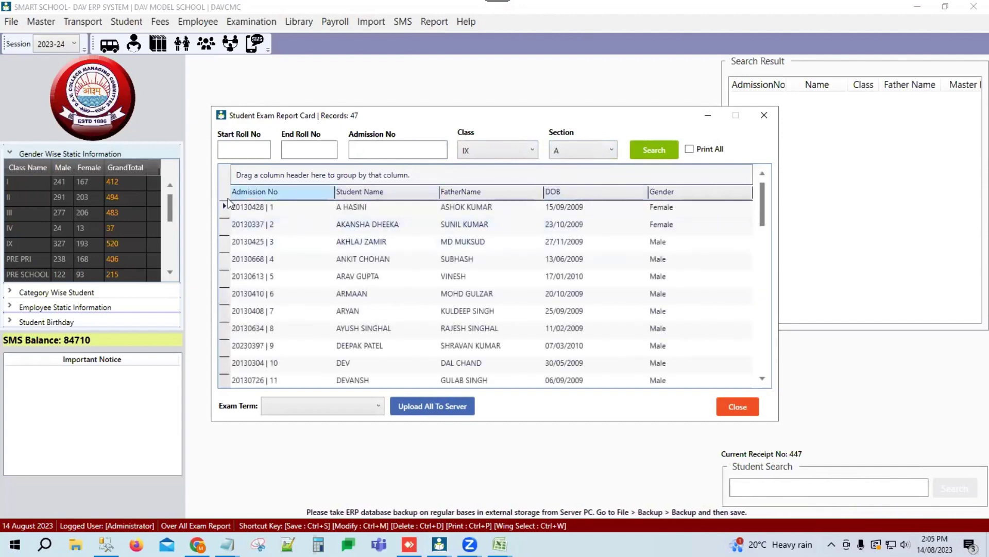
Step: Generate the Term-I (9th and 10th) report card for the first student in the list
scroll(314, 260, "down", 4)
scroll(319, 261, "up", 4)
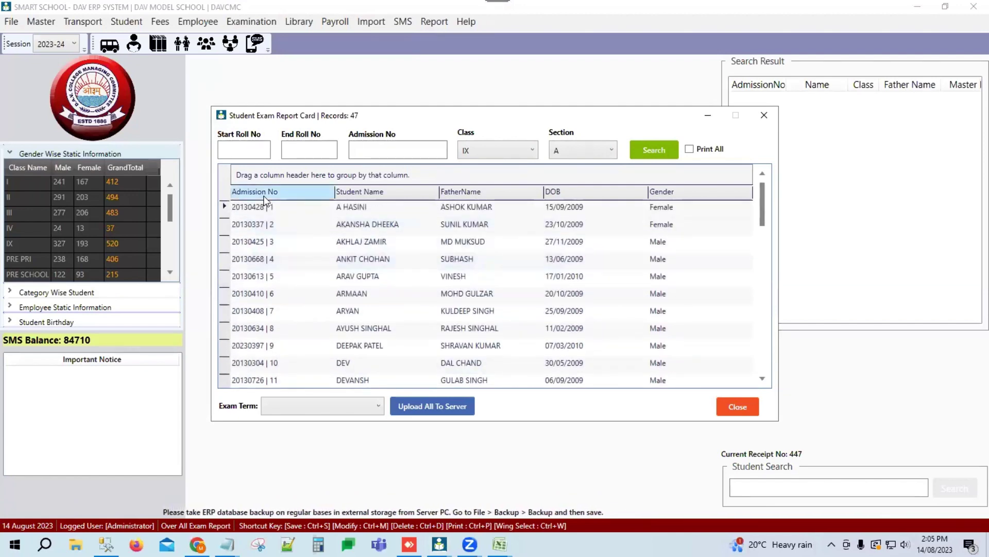
scroll(392, 237, "down", 3)
scroll(430, 269, "down", 7)
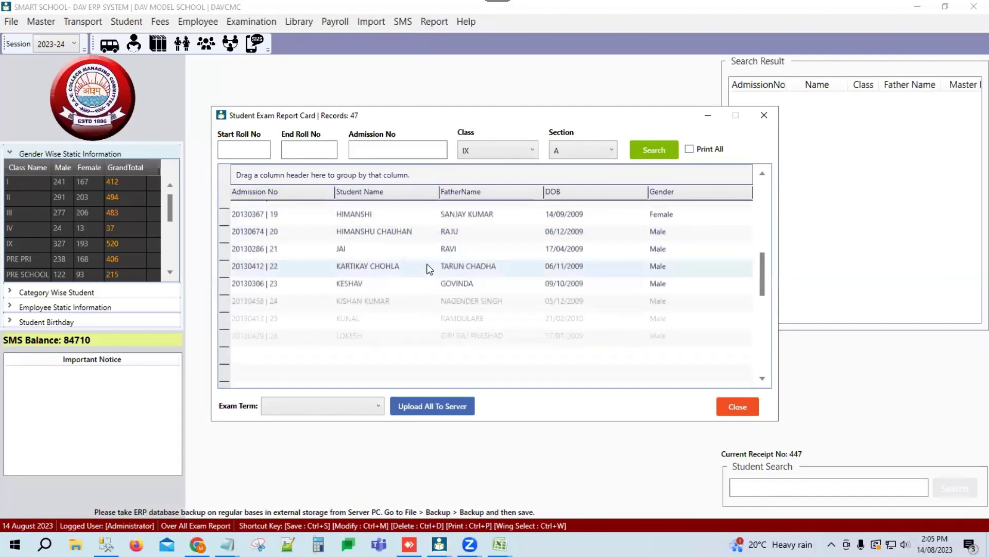
scroll(429, 268, "up", 6)
scroll(426, 264, "up", 4)
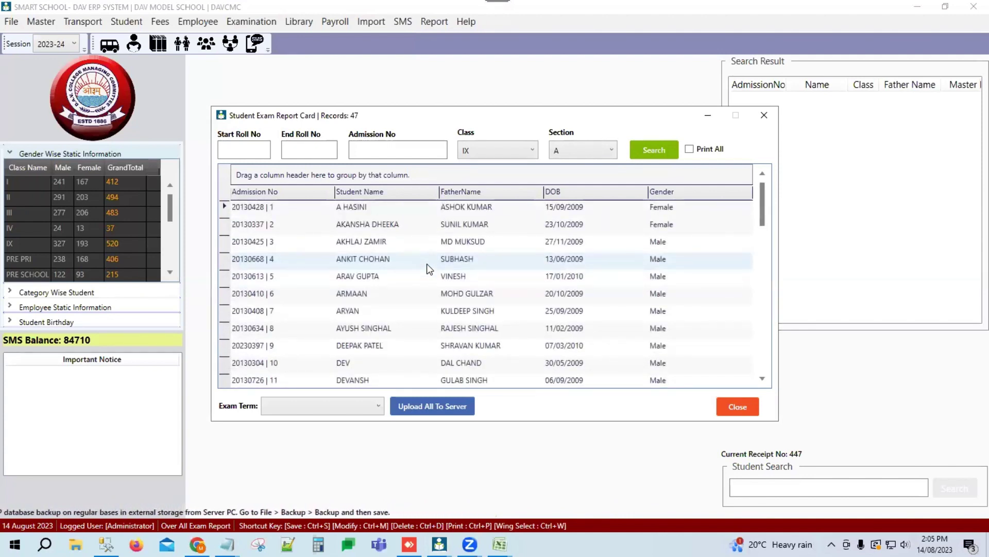
right_click(360, 210)
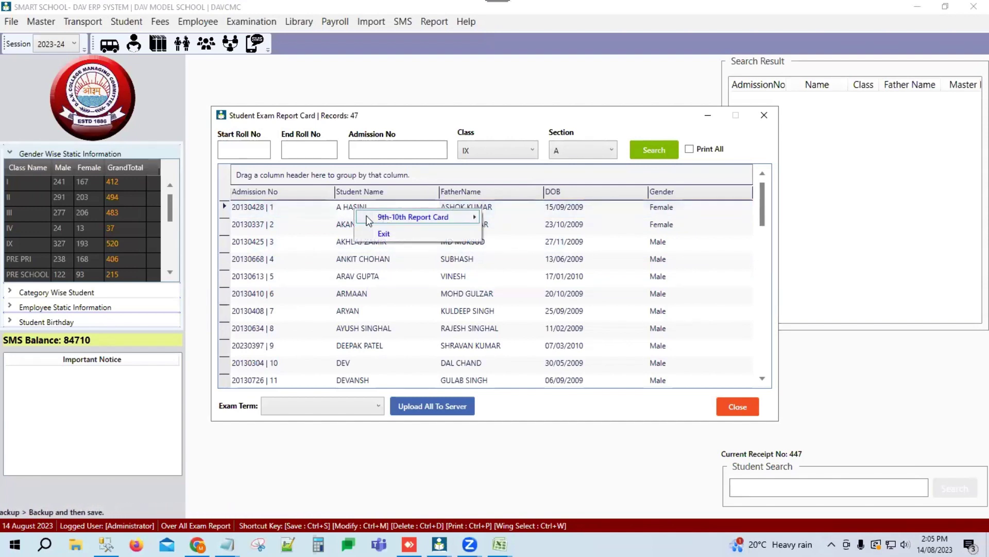
mouse_move(404, 218)
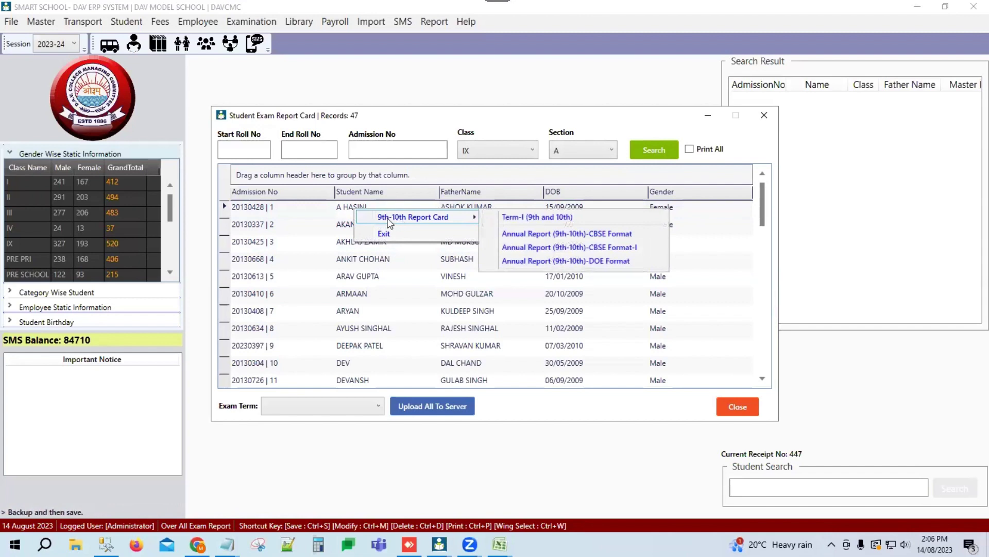
left_click(533, 218)
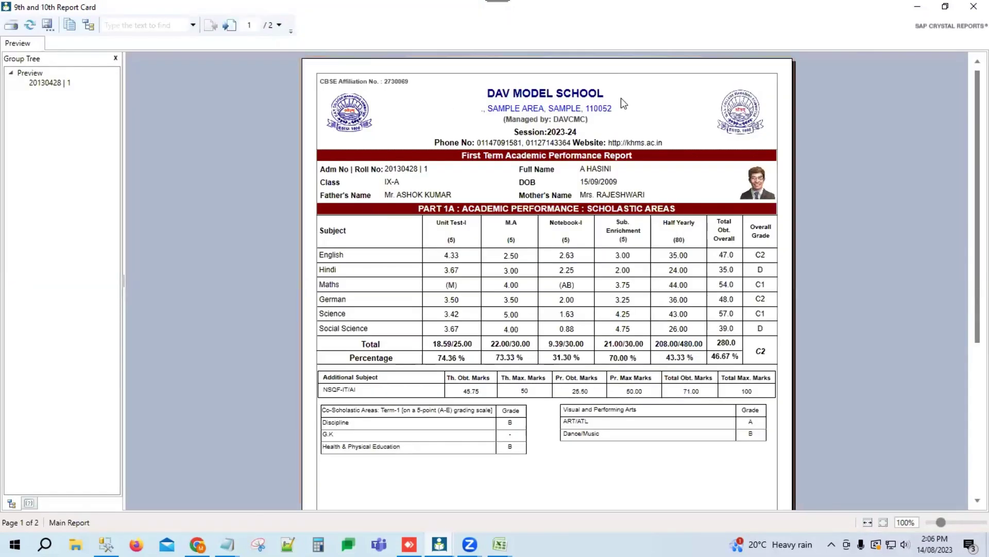
Step: Examine the school header, student details and assessment column headings of the first term report card
left_click(543, 96)
left_click(544, 95)
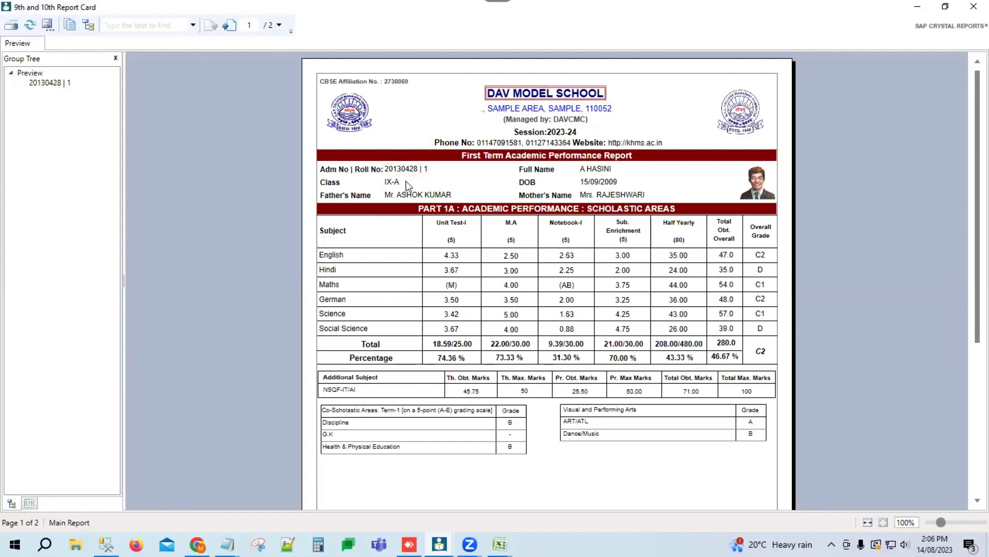
left_click(407, 197)
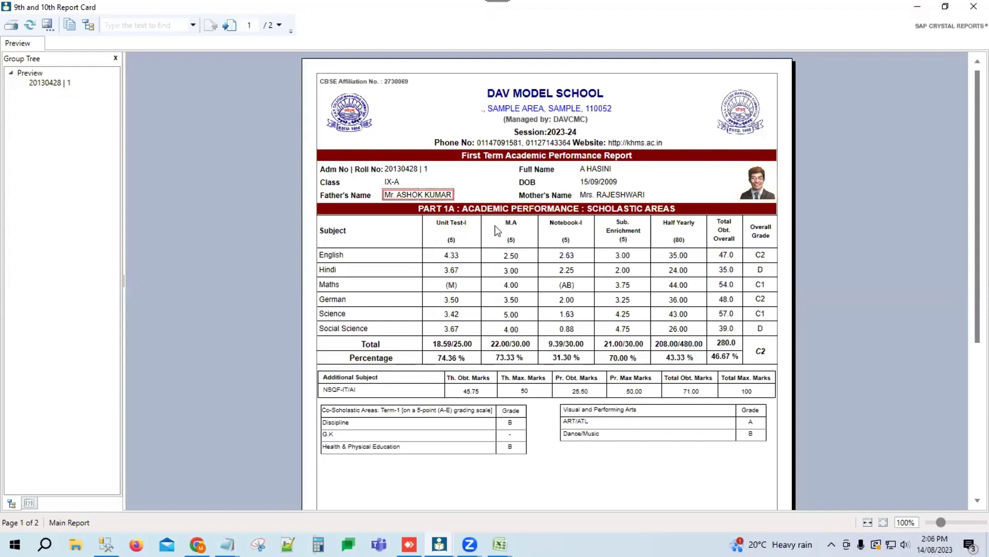
left_click(510, 230)
left_click(568, 231)
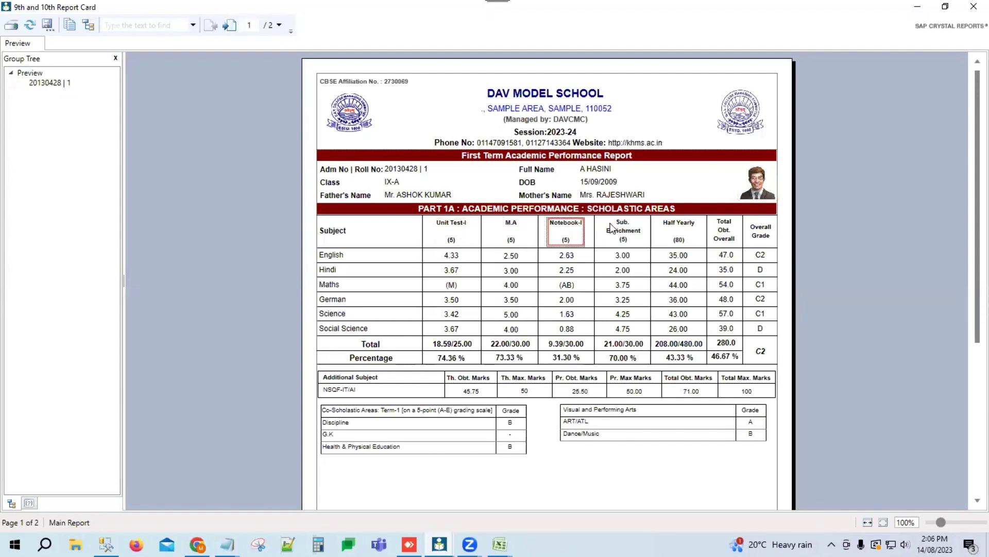
left_click(617, 228)
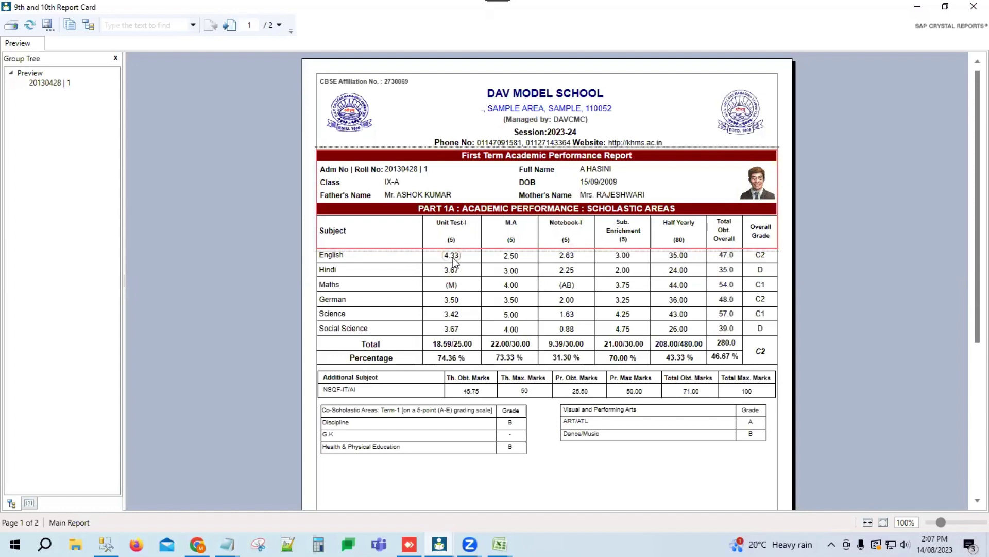
Step: Examine the scholastic marks from Unit Test-I to Half Yearly, along with the overall totals, percentage and grades
left_click(452, 245)
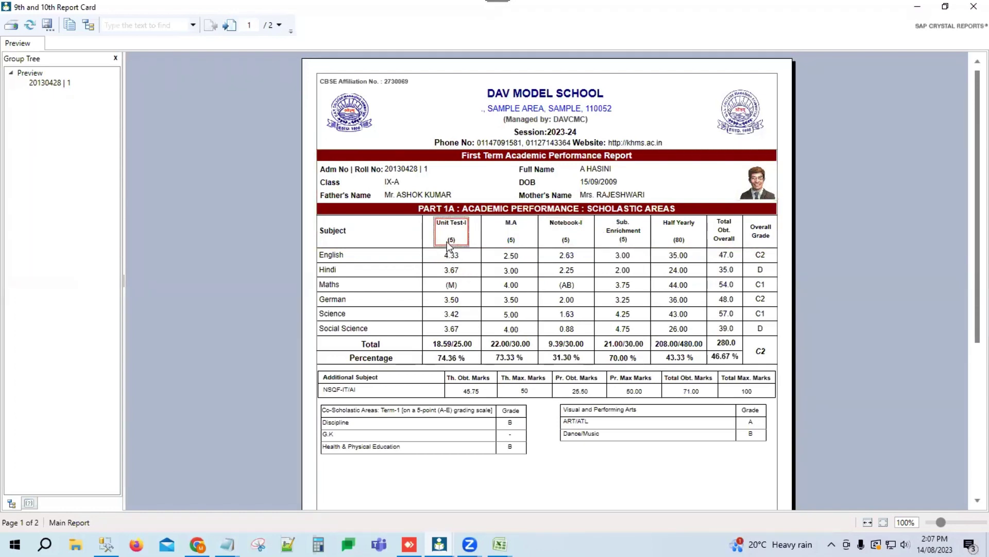
left_click(452, 329)
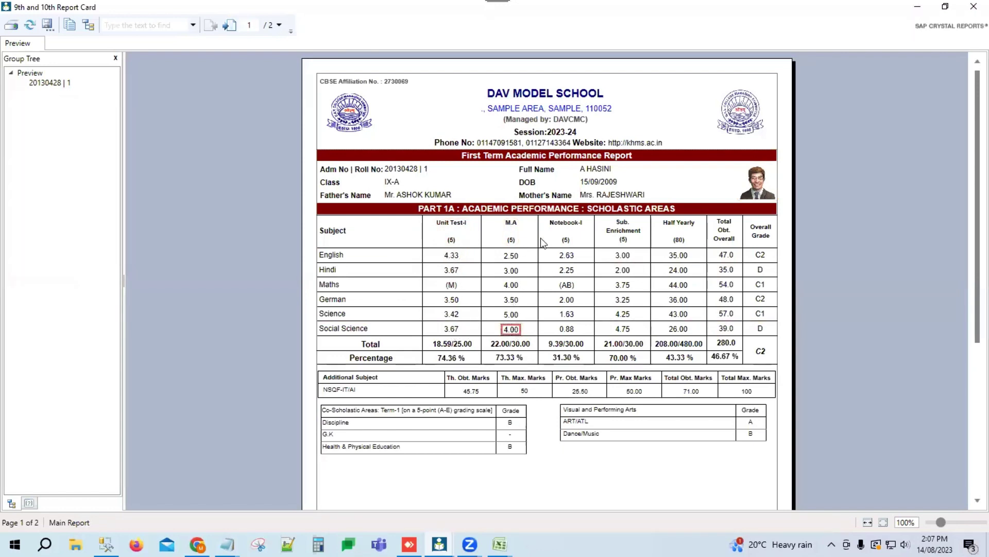
left_click(566, 230)
left_click(629, 234)
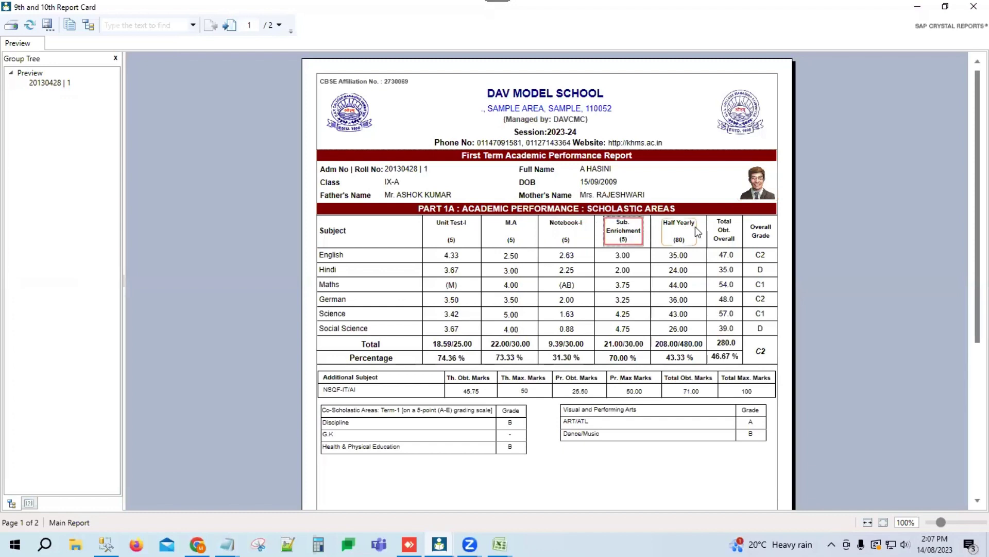
left_click(689, 228)
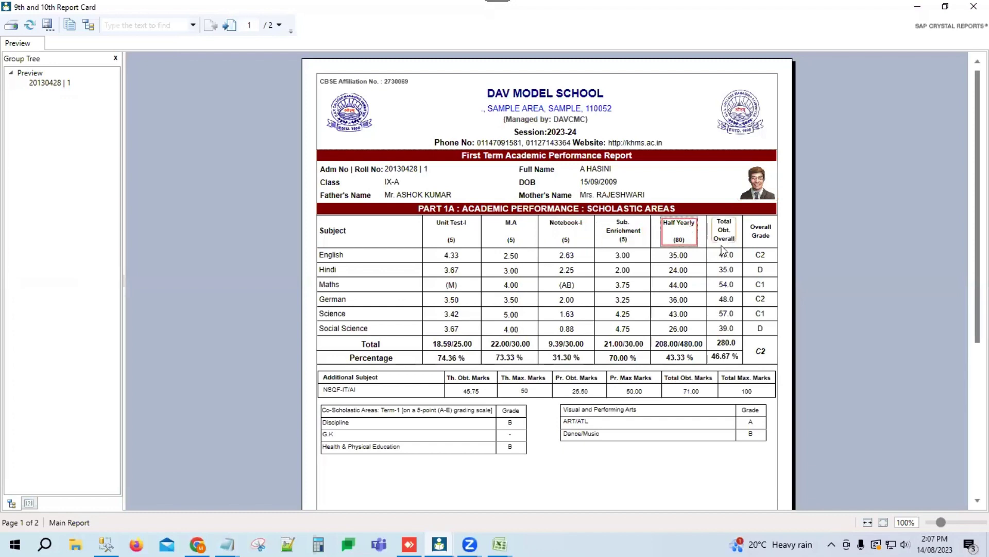
left_click(725, 241)
left_click(762, 242)
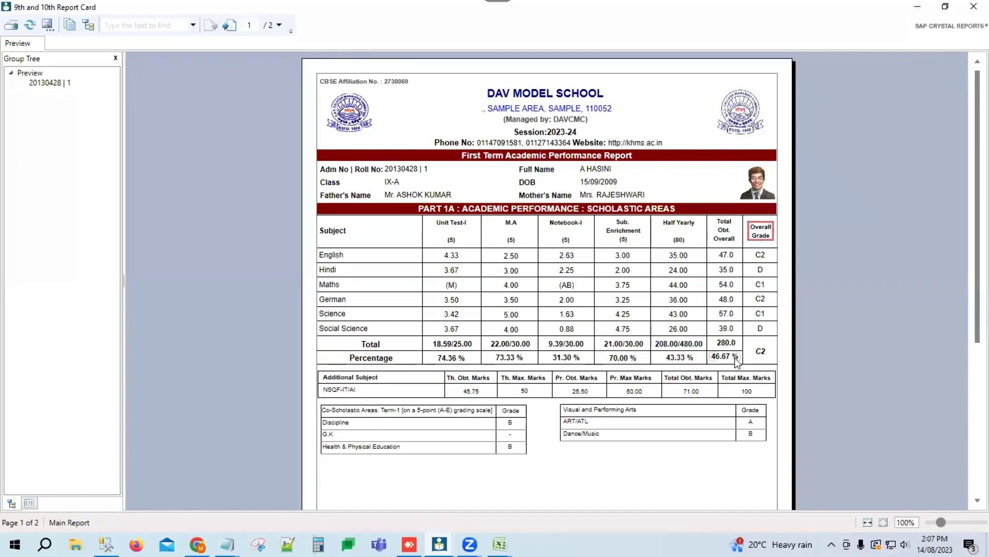
left_click(727, 358)
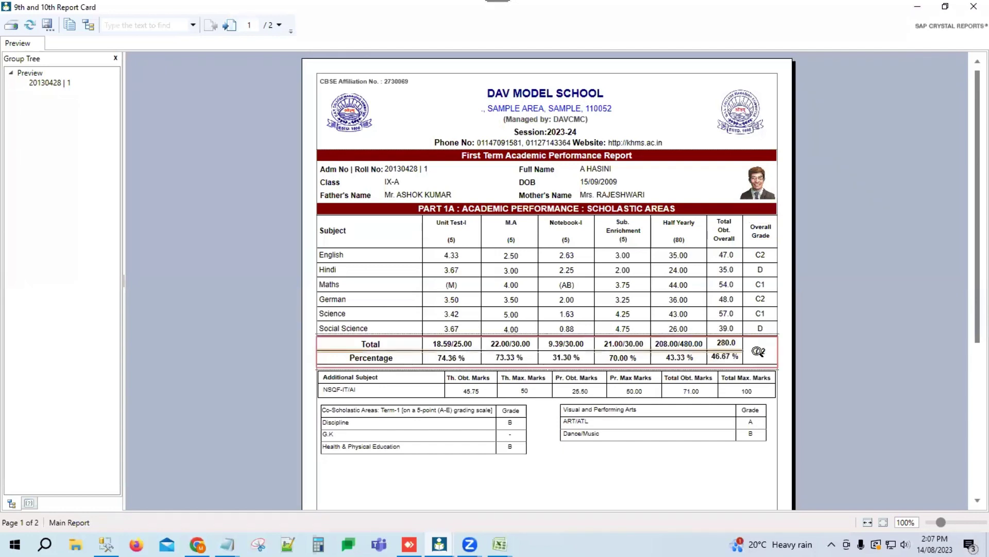
left_click(760, 352)
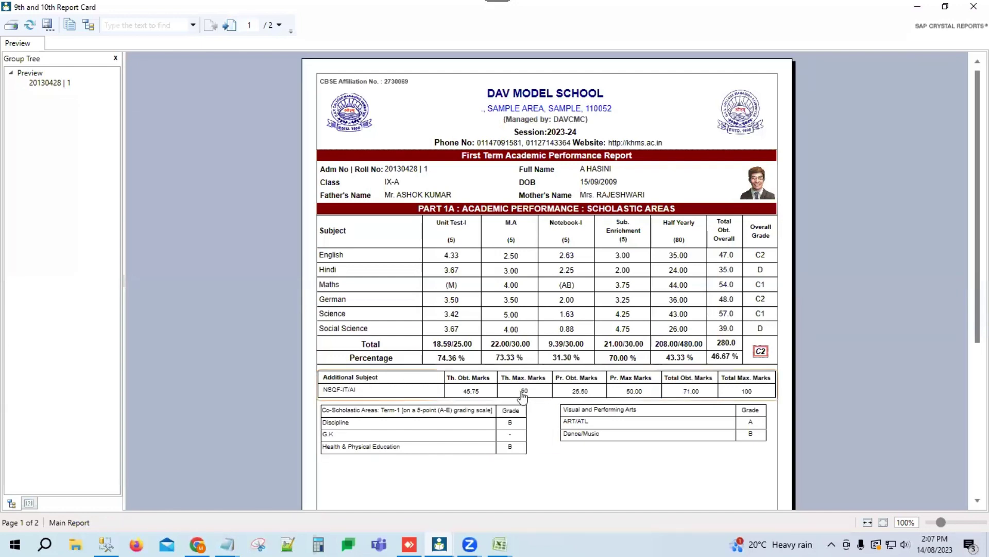
Step: Examine the additional subject marks, co-scholastic grades, remarks, attendance and grading scale on the first term report card
left_click(460, 396)
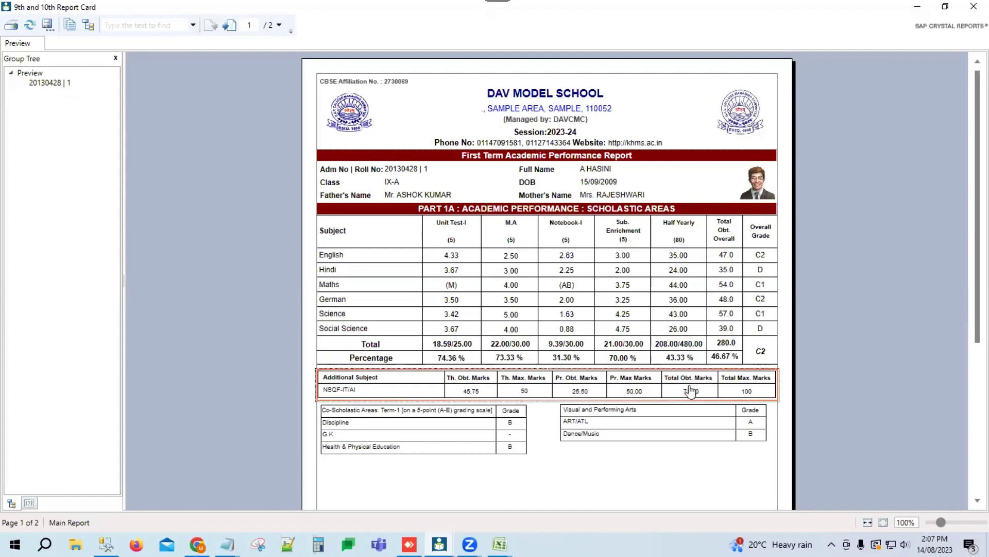
scroll(480, 399, "down", 3)
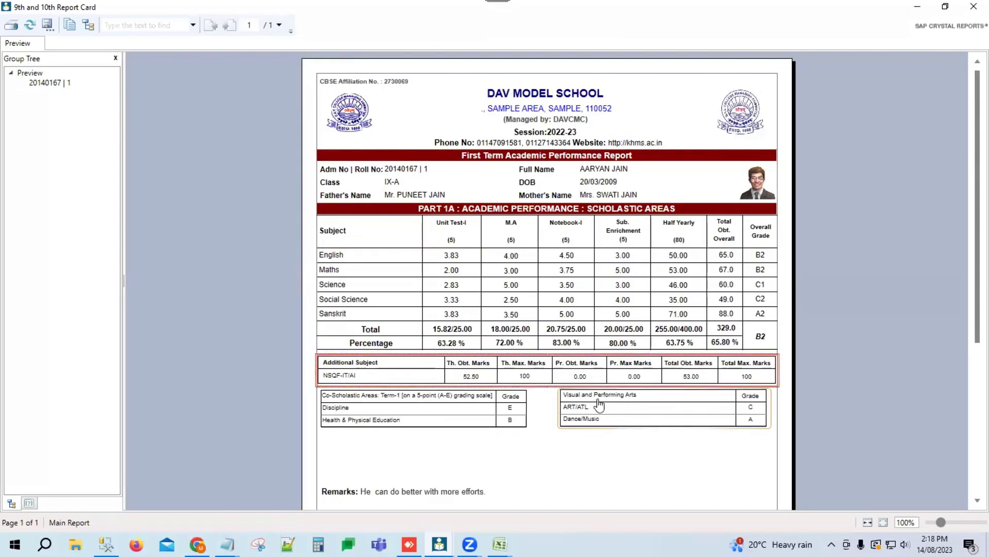
scroll(597, 404, "down", 3)
scroll(382, 463, "down", 2)
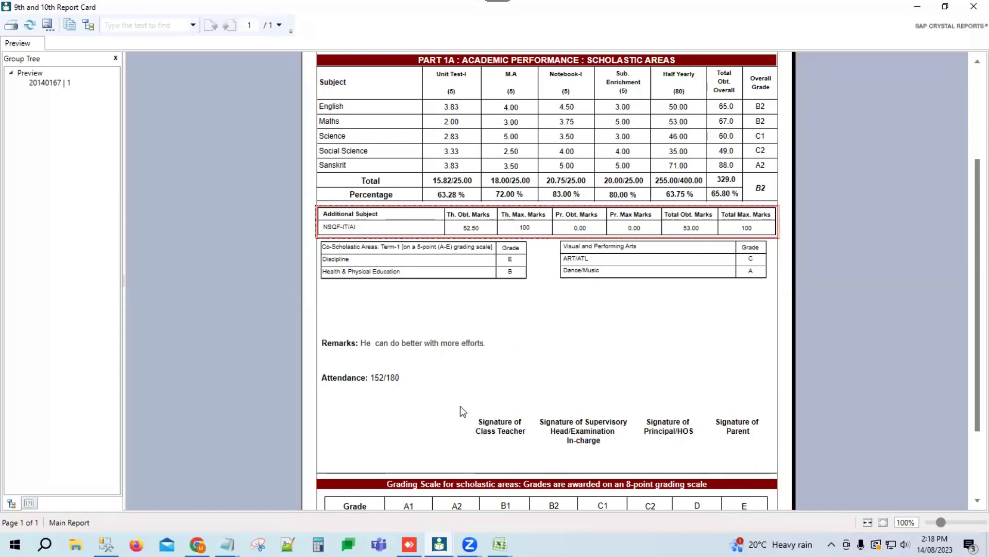
scroll(598, 389, "down", 3)
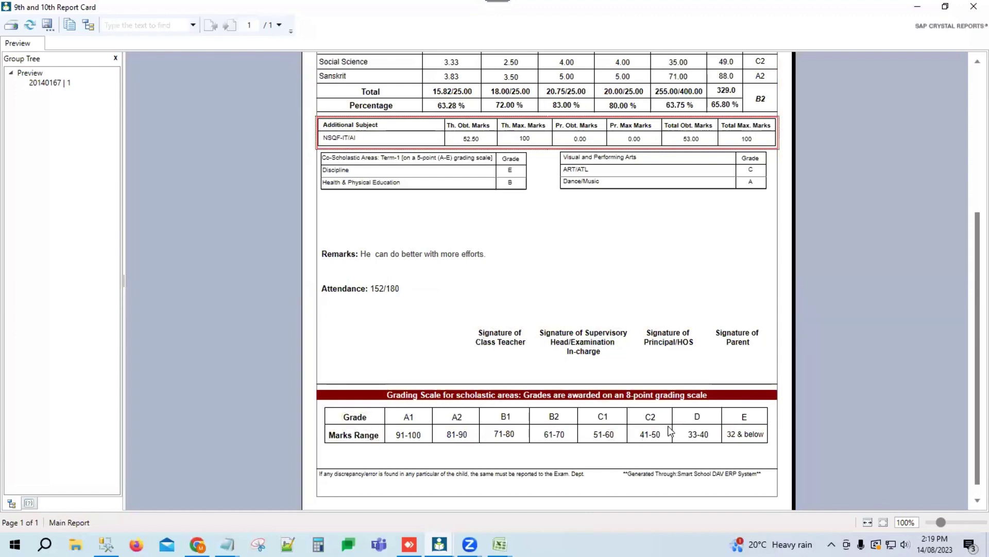
Step: Review the report card up to its school header, check the print options and cancel without printing
scroll(605, 411, "up", 3)
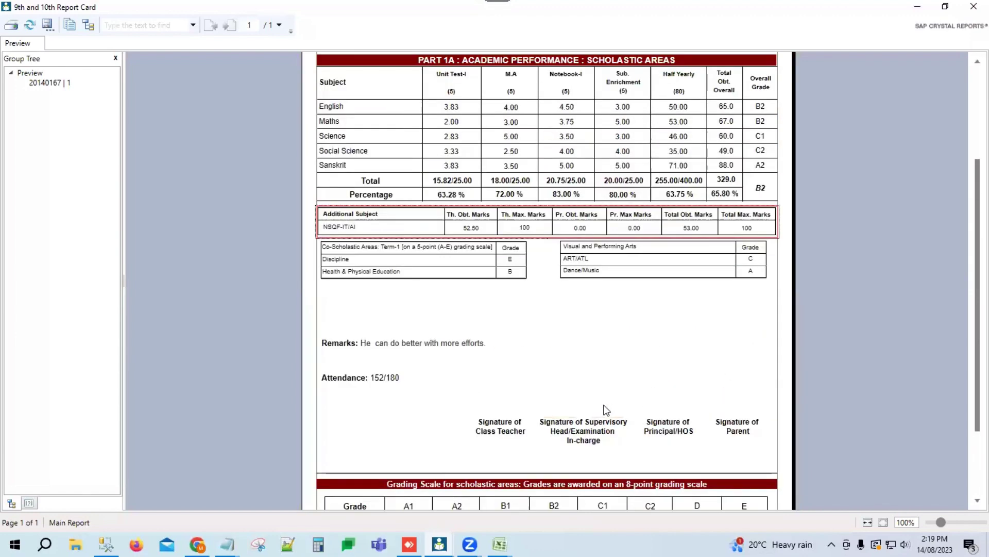
scroll(618, 417, "down", 2)
scroll(546, 287, "up", 3)
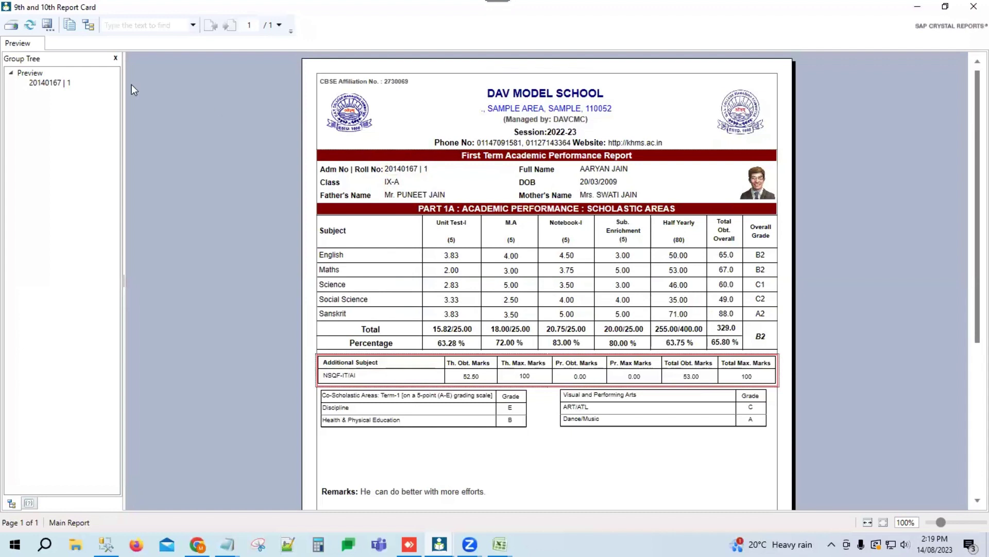
left_click(11, 25)
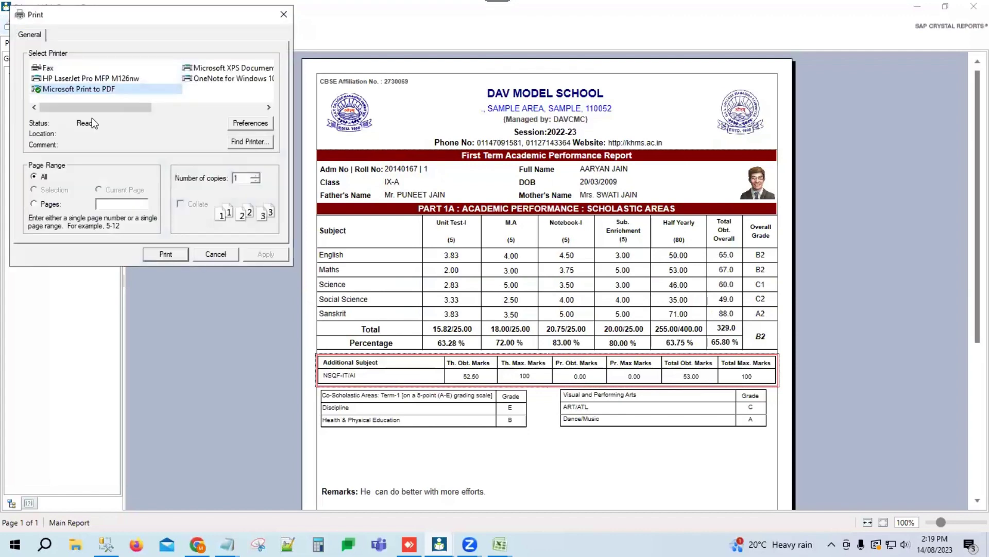
left_click(218, 257)
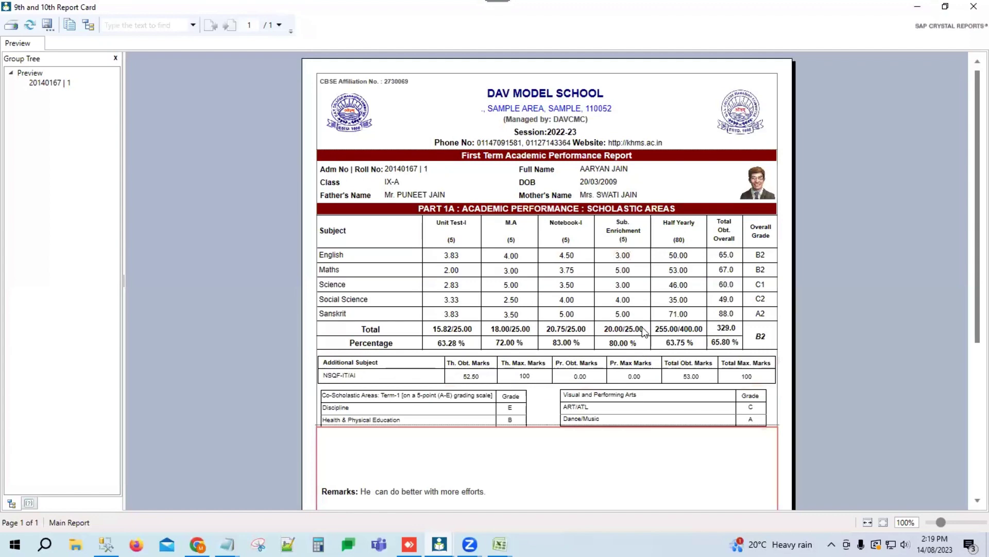
Step: Start exporting the report card with PDF (*.pdf) as the file type, and cancel without saving a file
left_click(47, 26)
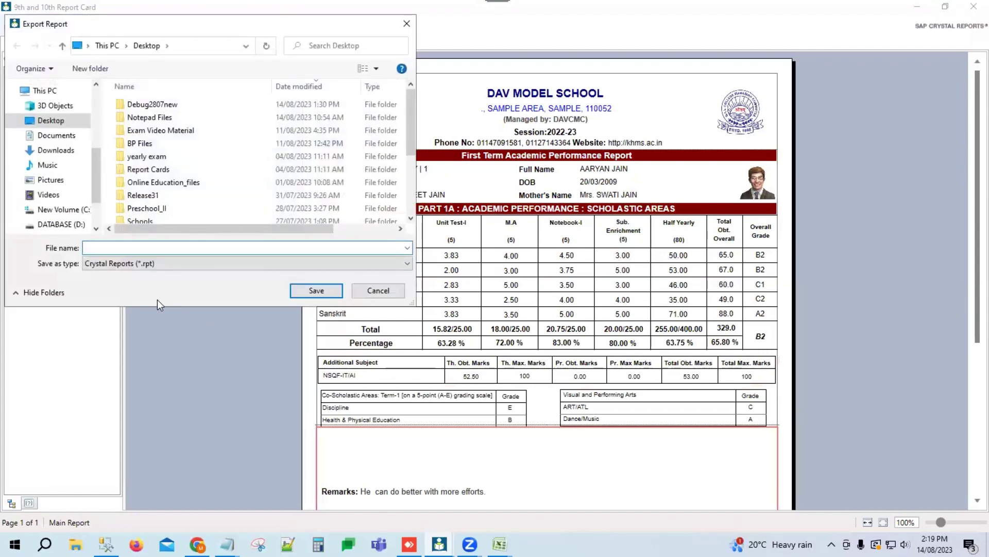
left_click(135, 263)
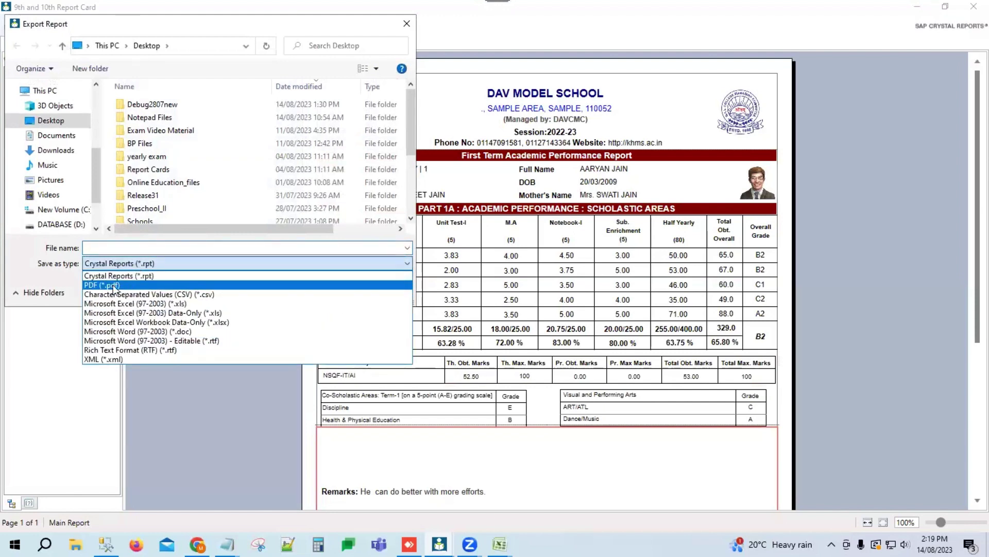
left_click(138, 283)
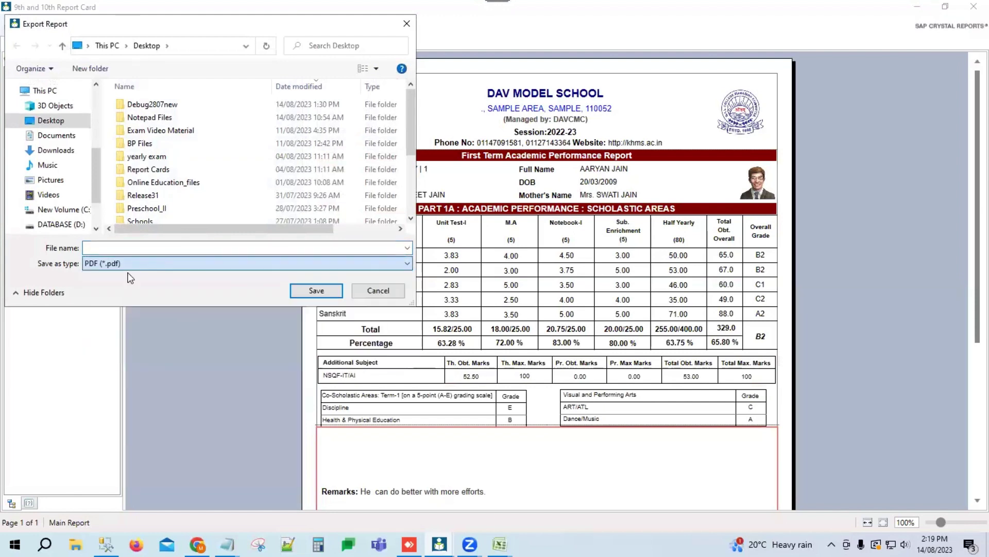
left_click(105, 249)
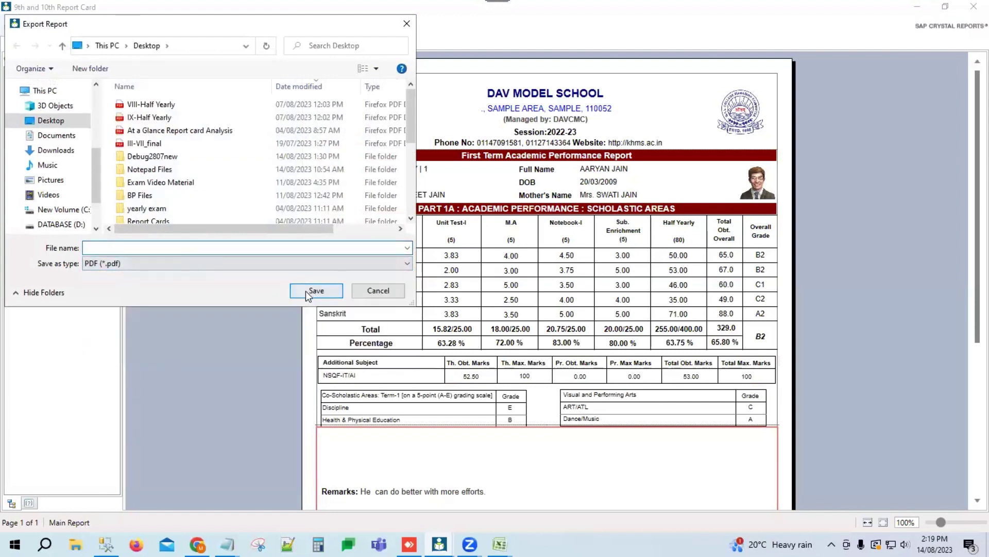
left_click(383, 290)
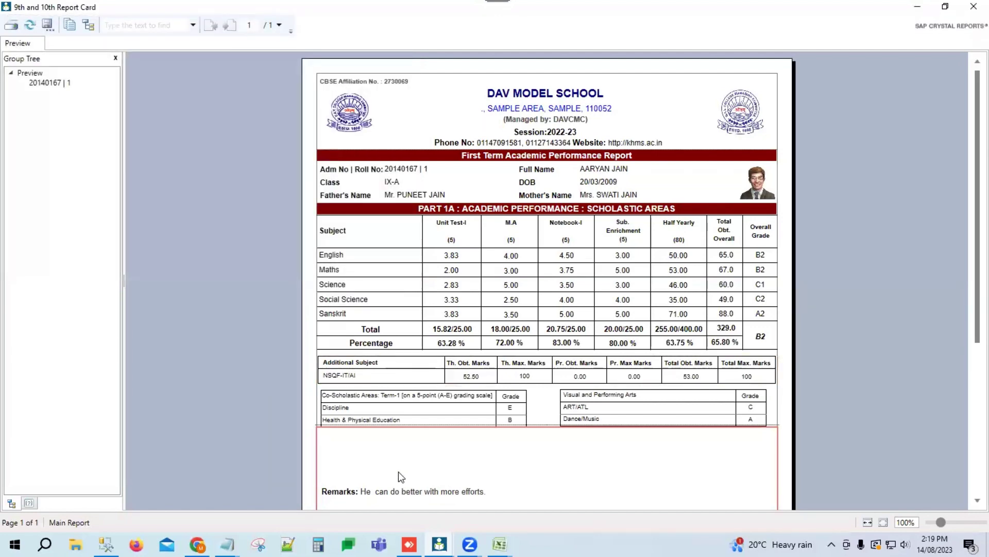
Step: Close the report preview, set the exam report card to Print All for Term-I (9th and 10th), and close its window
scroll(614, 398, "down", 5)
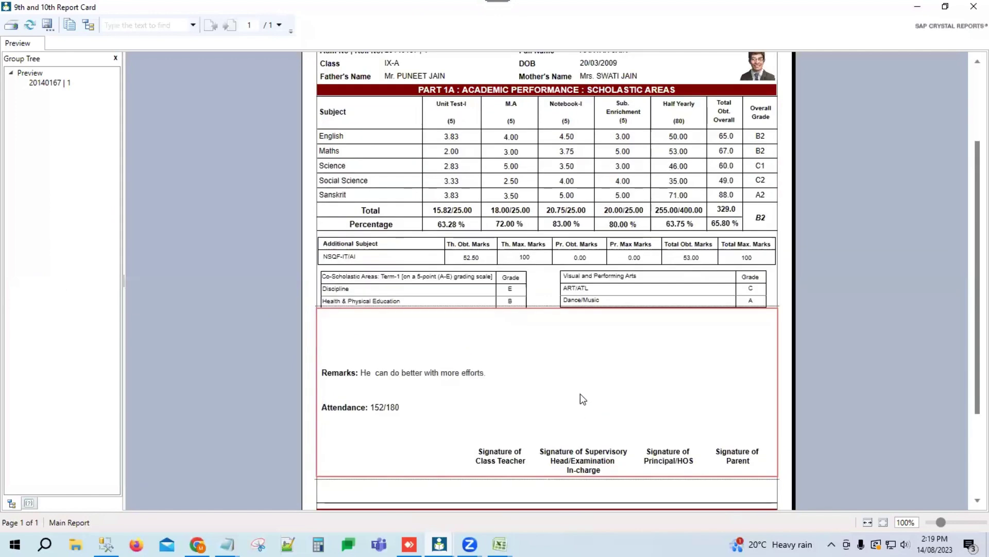
left_click(973, 7)
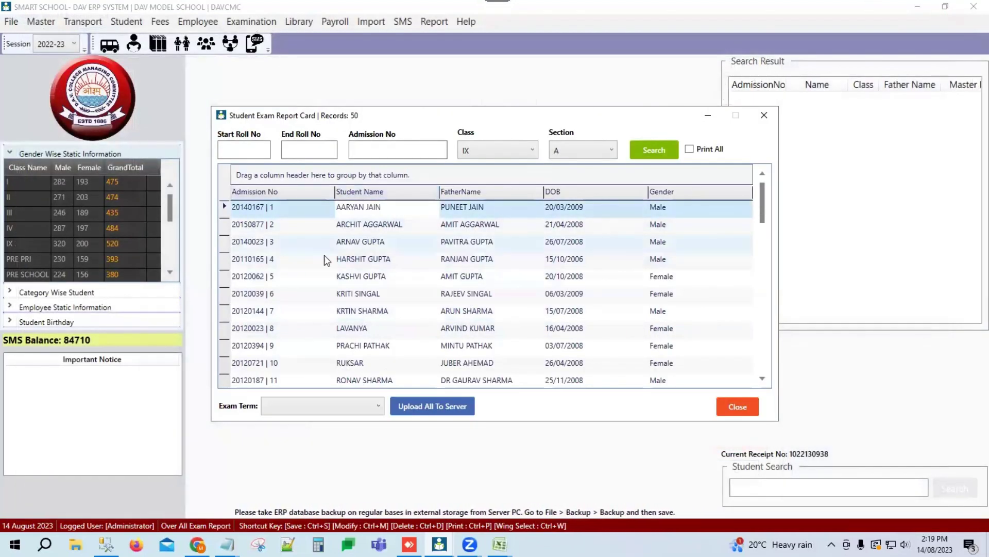
left_click(689, 150)
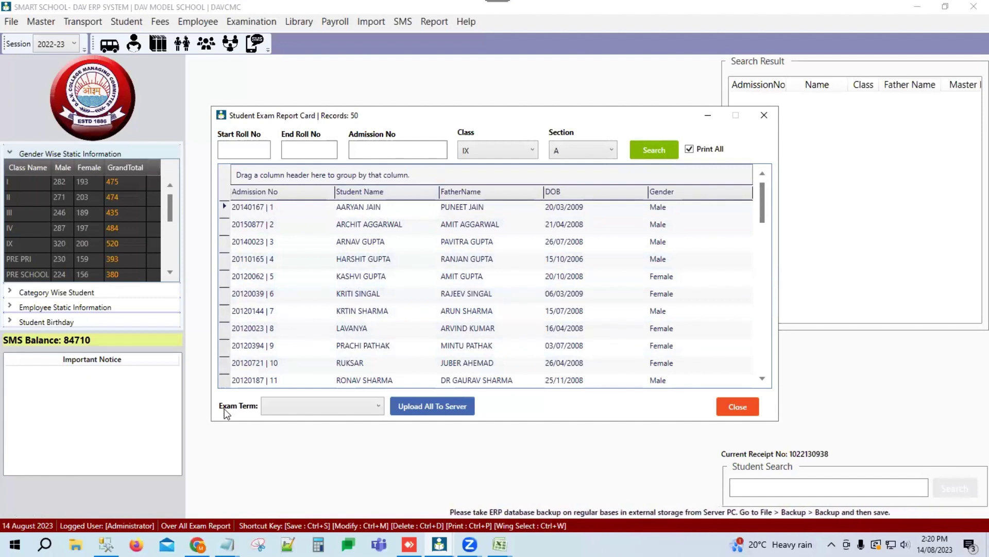
left_click(315, 407)
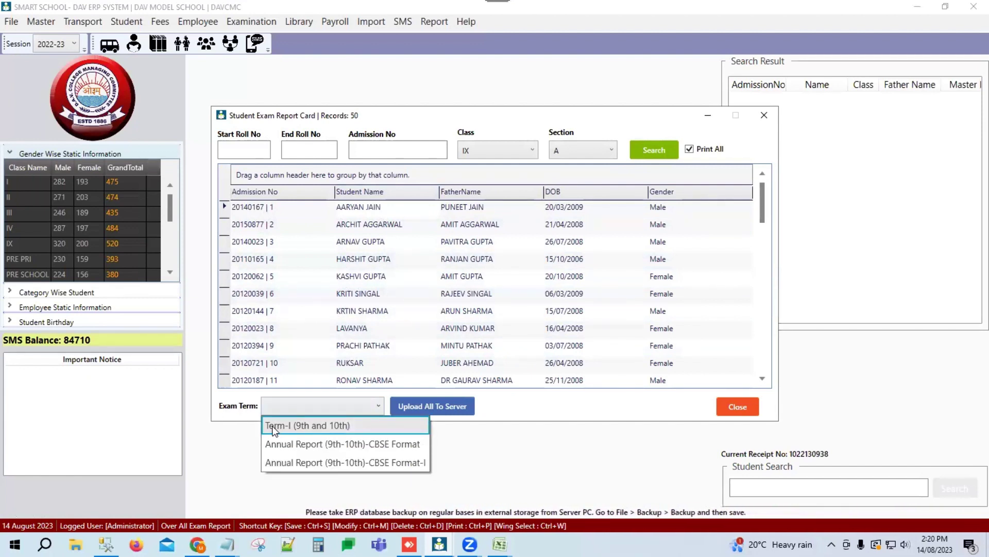
left_click(327, 427)
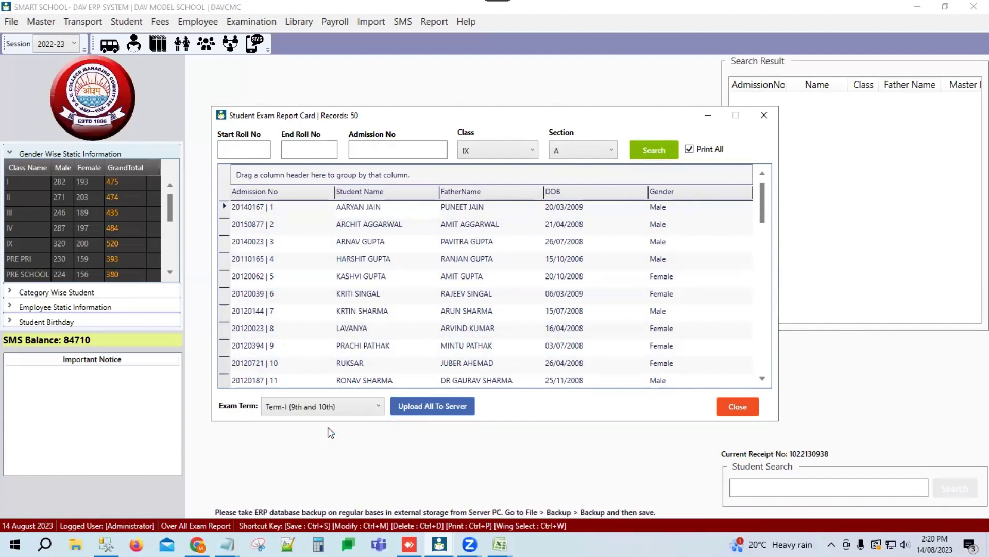
left_click(432, 407)
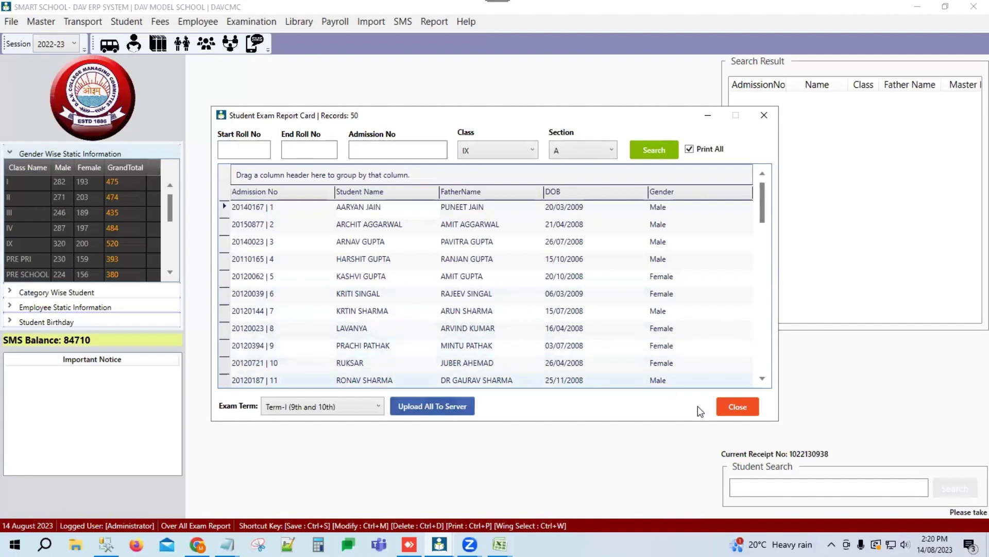
left_click(738, 407)
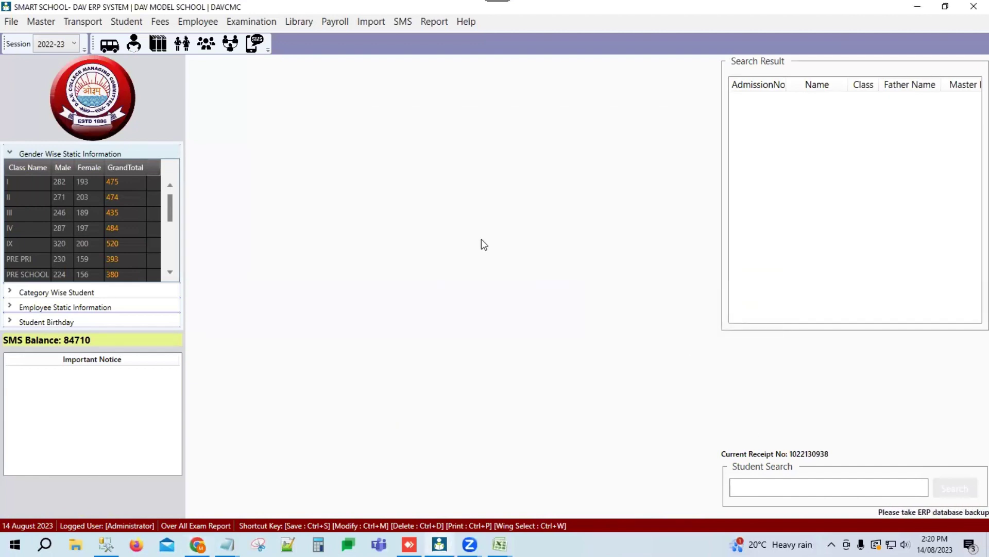
Step: Open the Exam Missing Marks Report and set it to class IX, section A
left_click(247, 24)
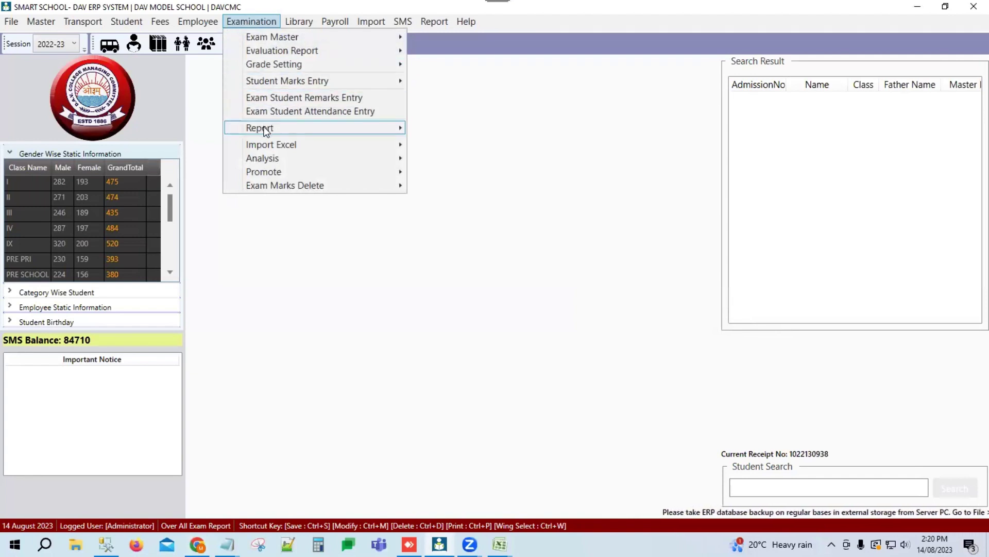
mouse_move(261, 130)
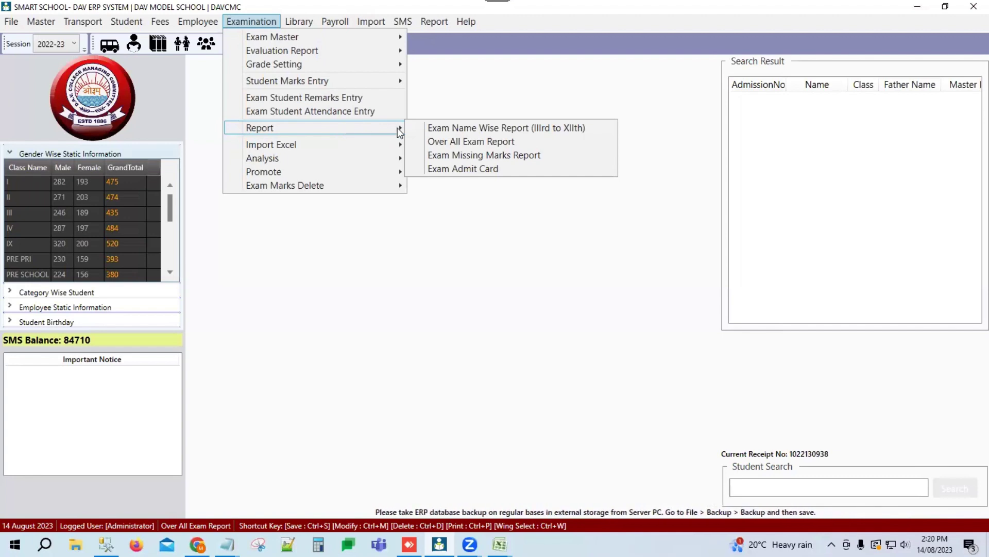
left_click(484, 156)
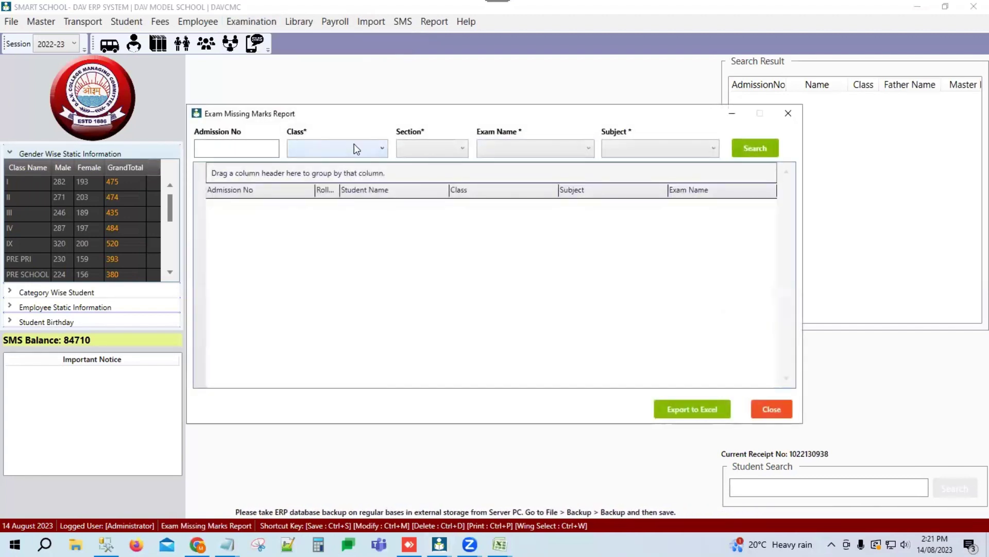
left_click(354, 148)
left_click(303, 280)
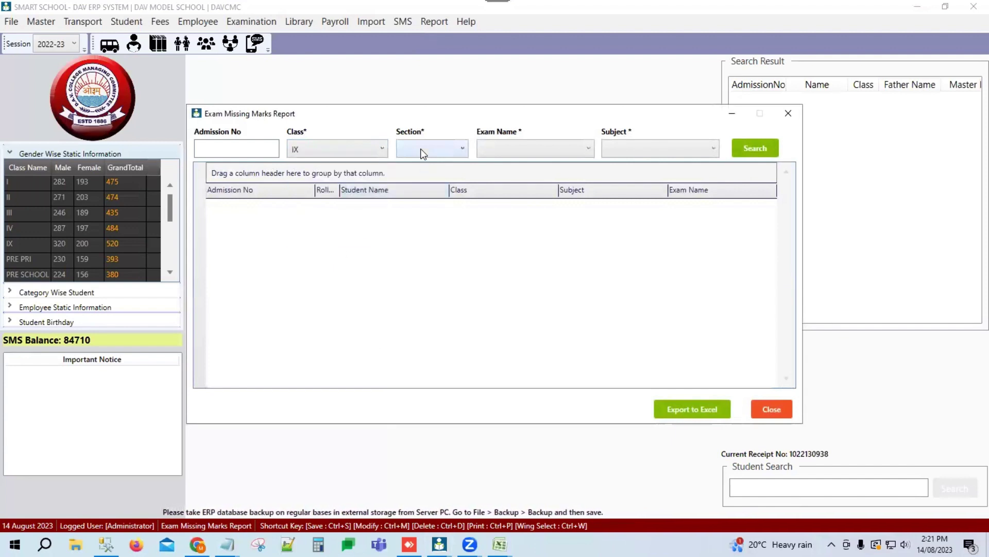
left_click(421, 148)
left_click(438, 166)
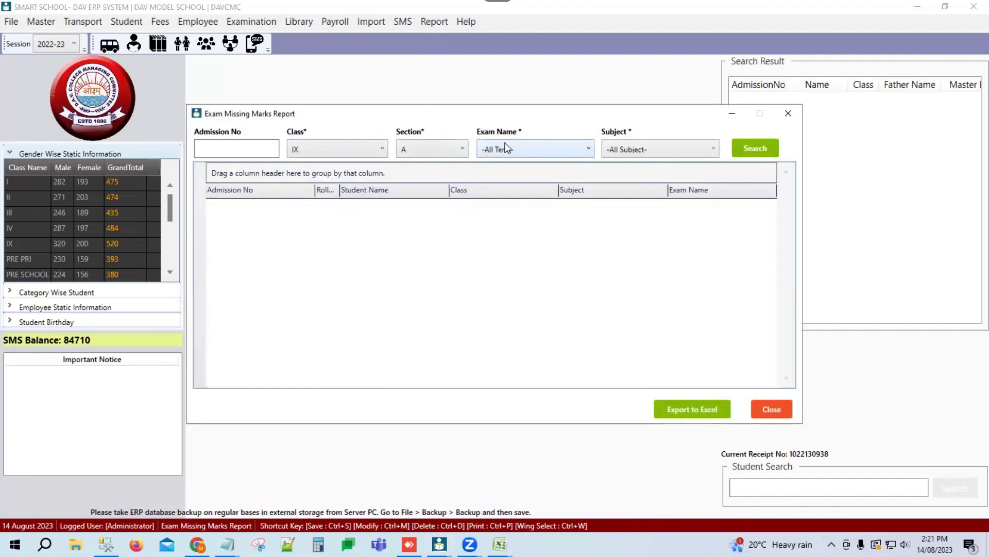
Step: Search the missing marks for H-Periodic Test-1 in English and select the listed student
left_click(535, 149)
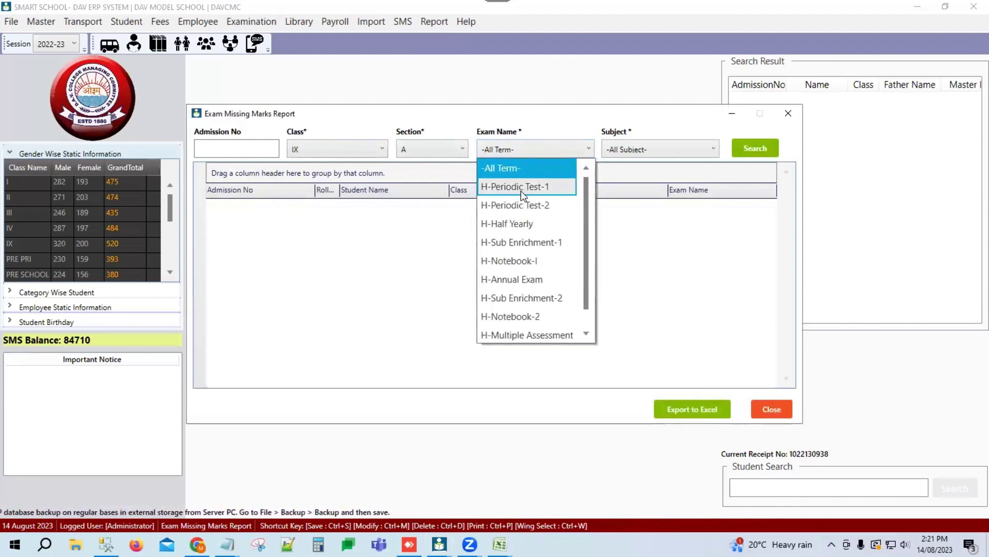
left_click(495, 187)
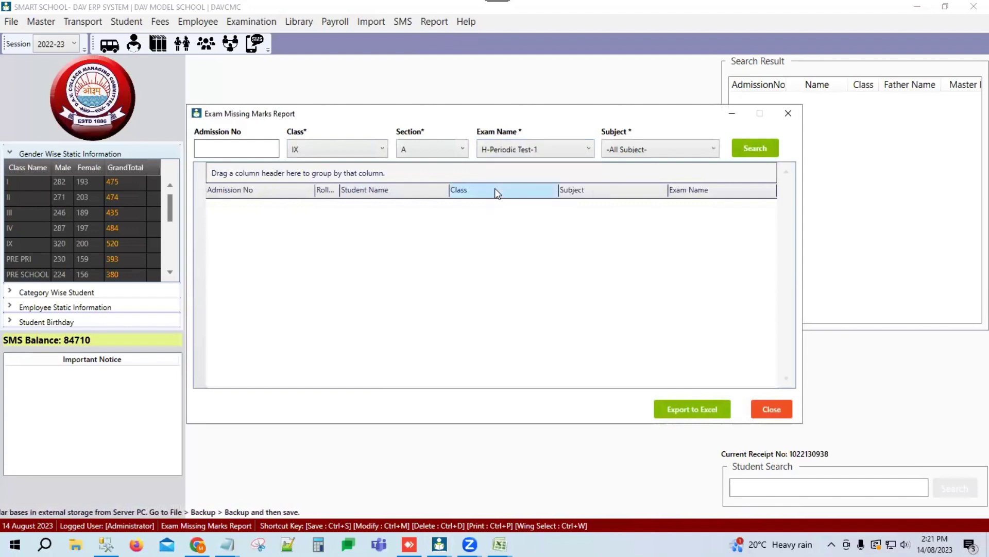
left_click(648, 150)
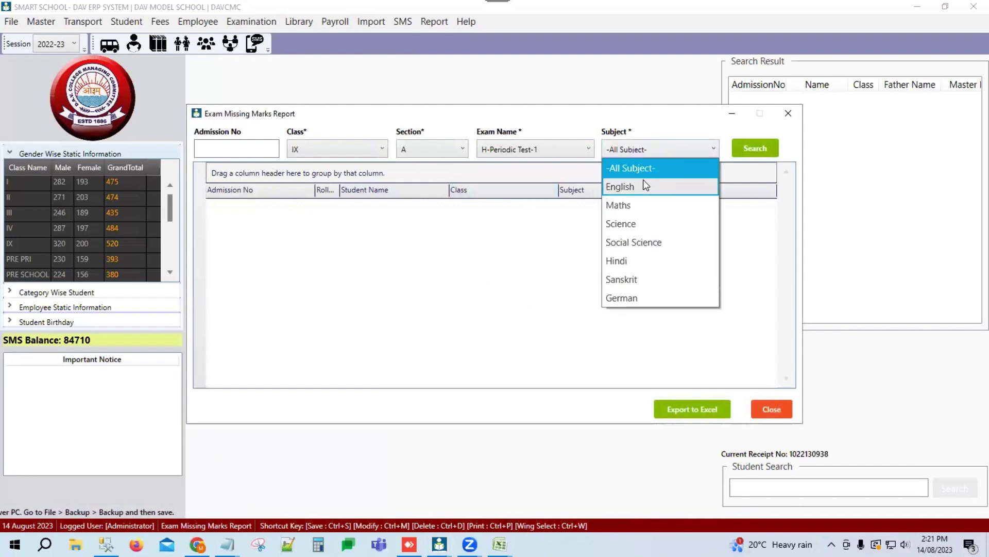
left_click(631, 168)
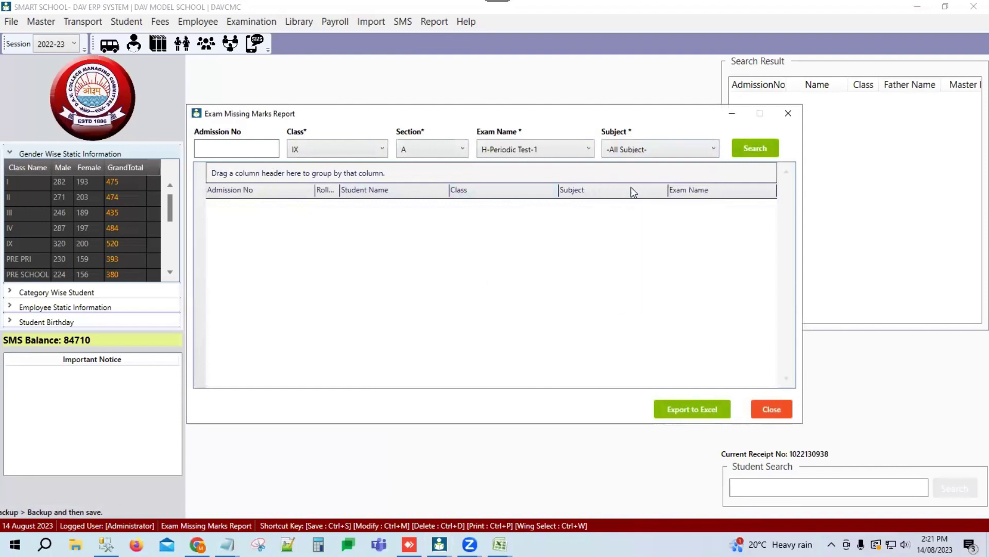
left_click(750, 149)
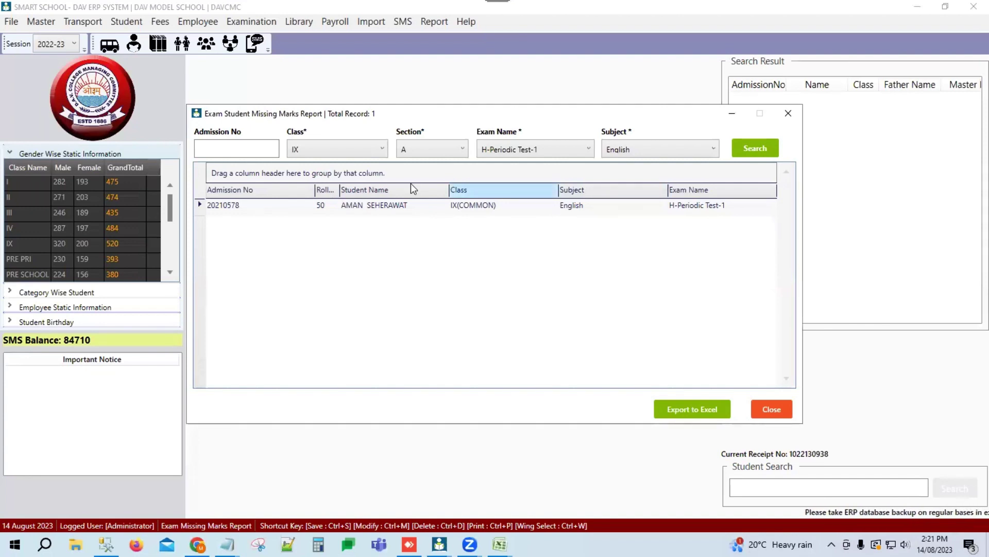
left_click(381, 206)
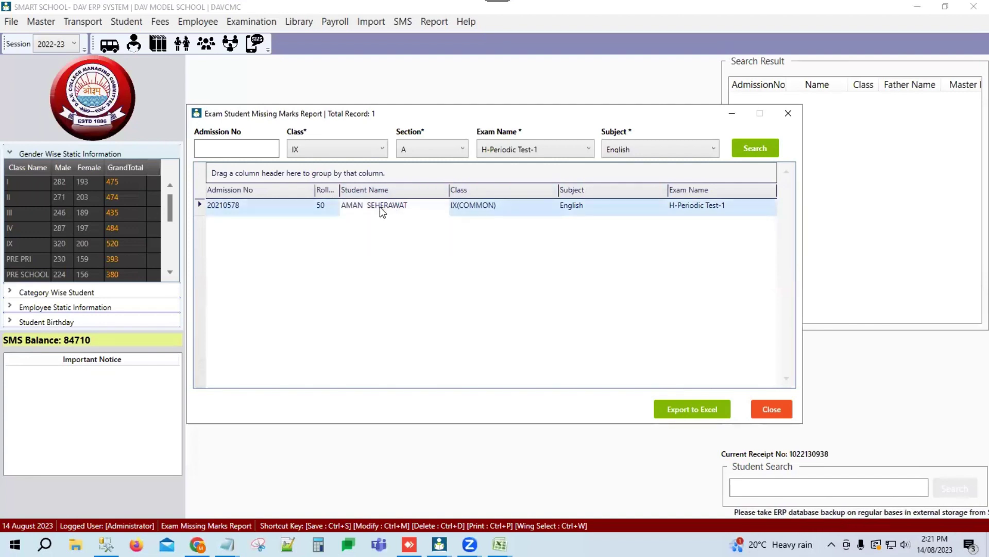
Step: Open Exam Student Mark Entry and choose class IX, section A
left_click(247, 22)
mouse_move(289, 81)
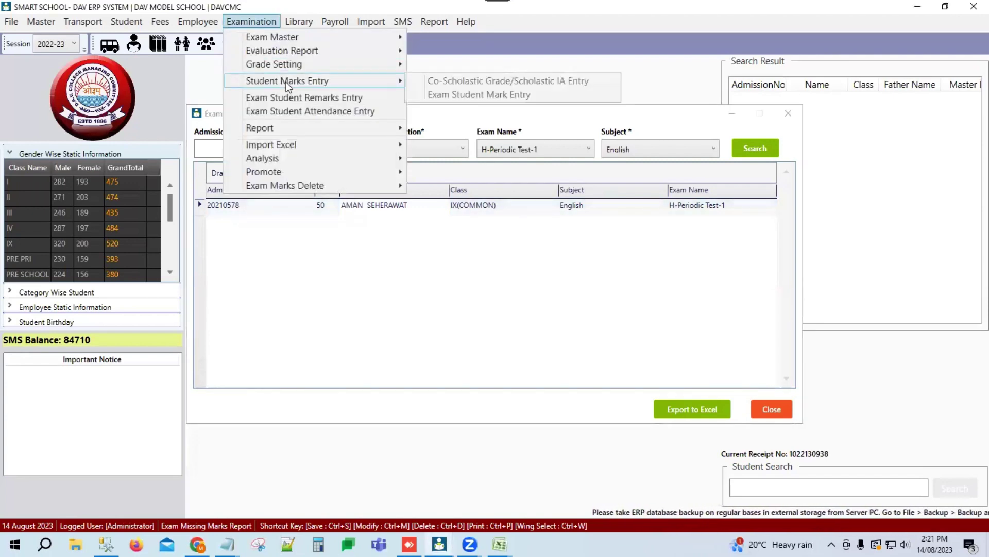
left_click(466, 95)
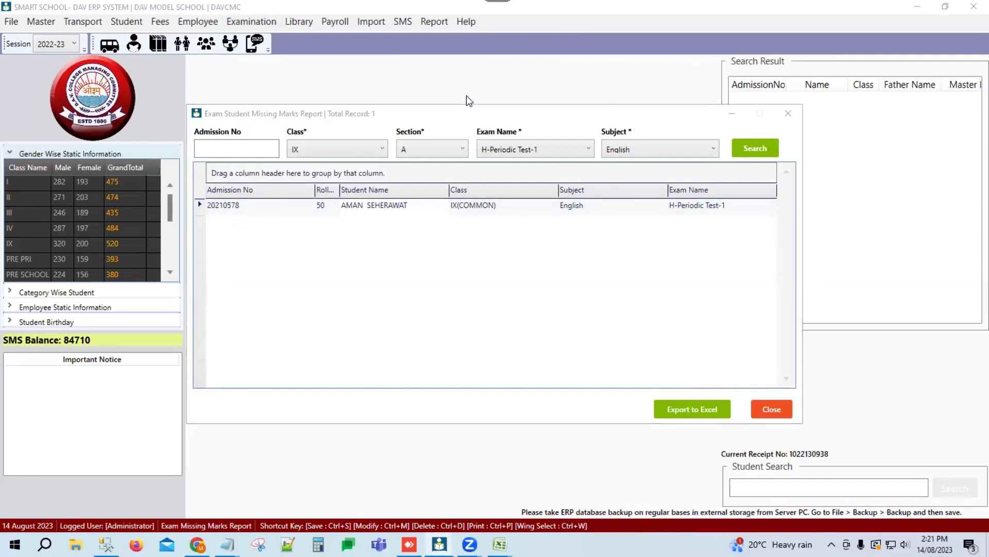
left_click(237, 158)
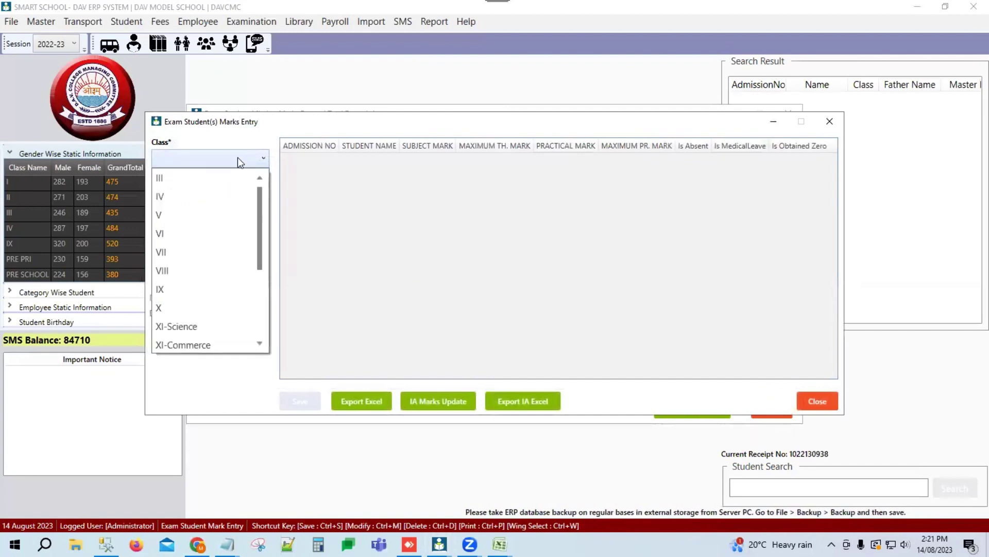
left_click(170, 289)
left_click(203, 193)
left_click(185, 219)
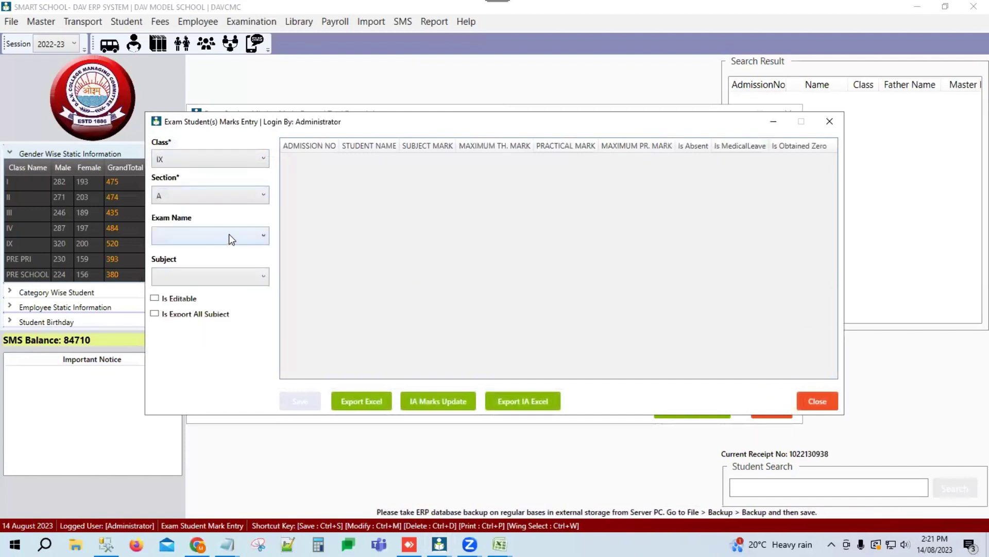
Step: Load the English marks of H-Periodic Test-1 with Is Editable enabled
left_click(229, 235)
left_click(204, 254)
left_click(224, 278)
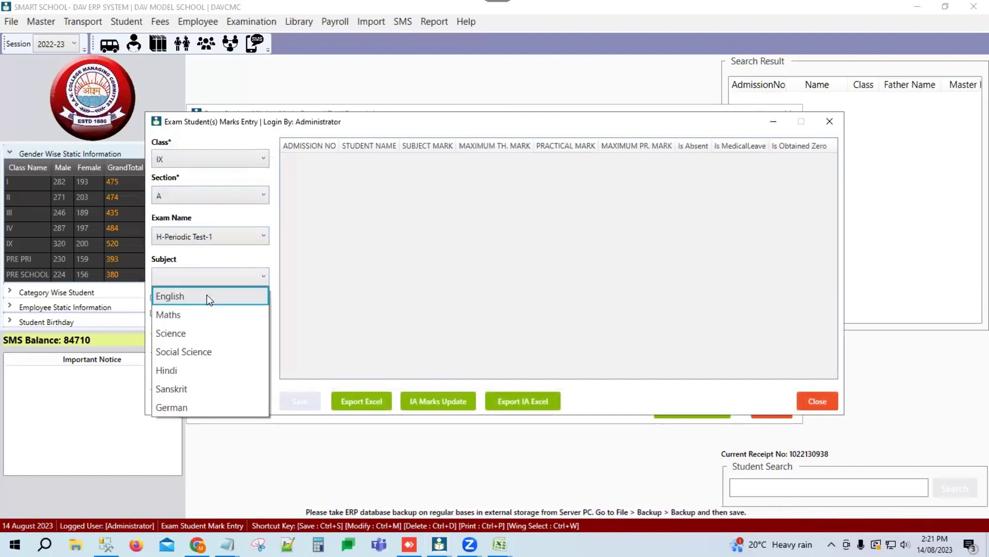
left_click(364, 264)
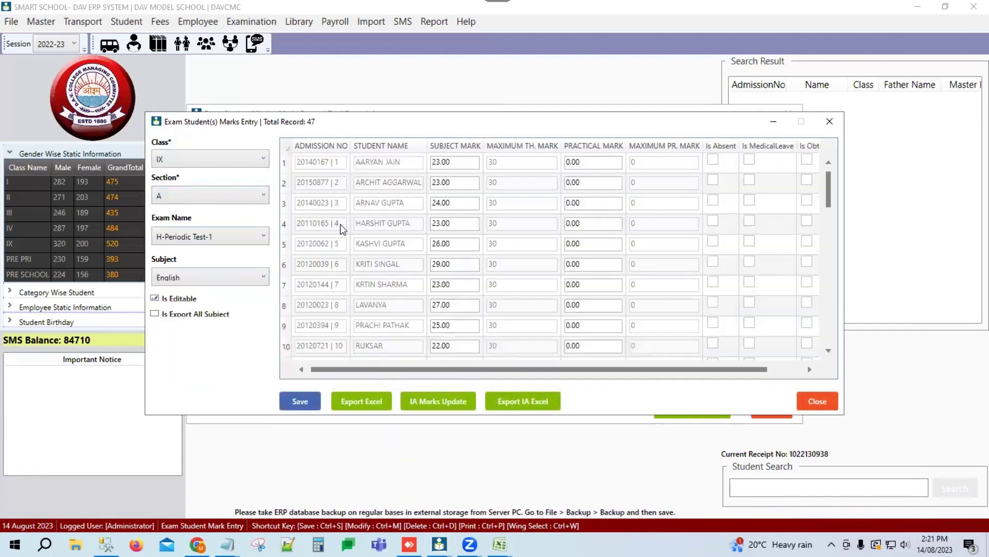
Step: Locate the mark-less student at the end of the English marks list, check the subject mark field, and close the mark entry
scroll(342, 228, "down", 10)
scroll(342, 227, "down", 2)
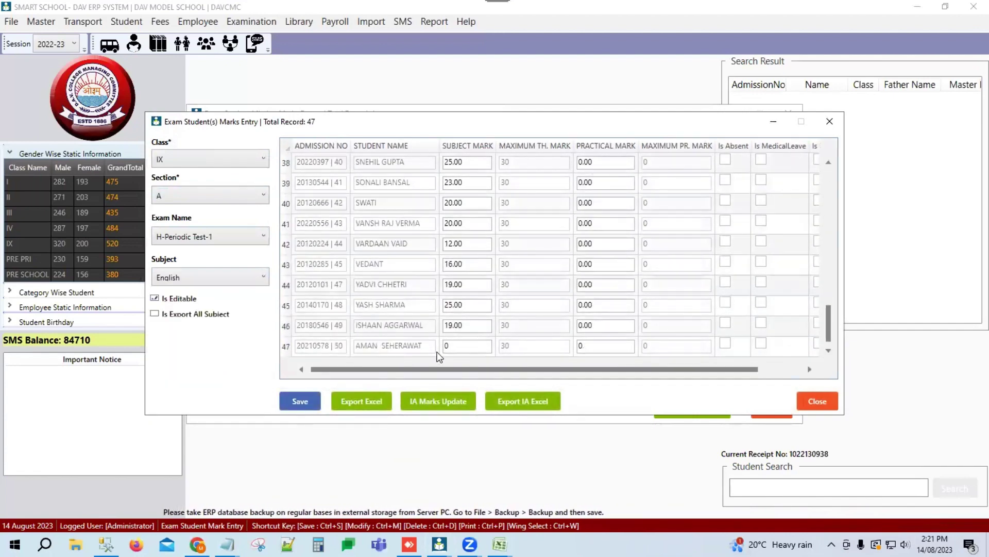
left_click(453, 346)
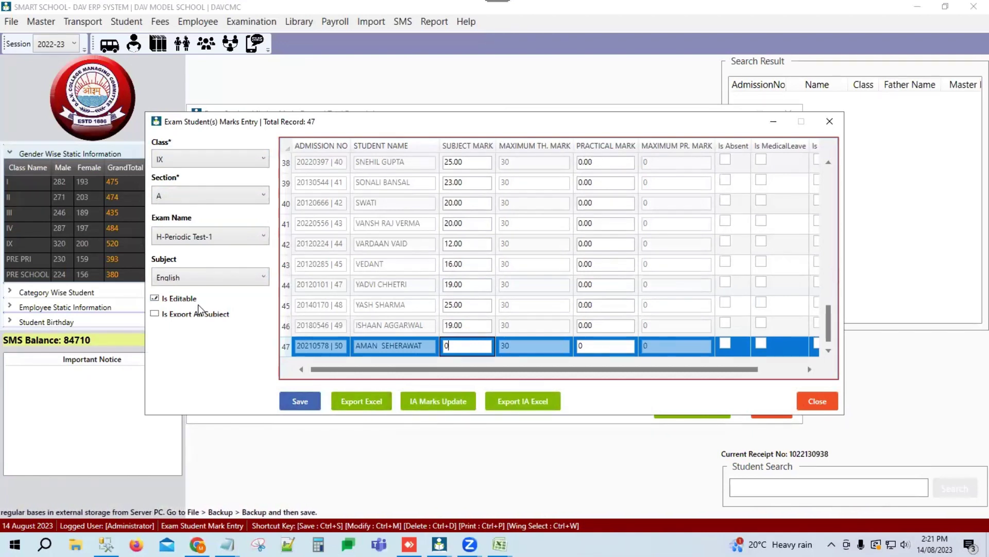
left_click(820, 399)
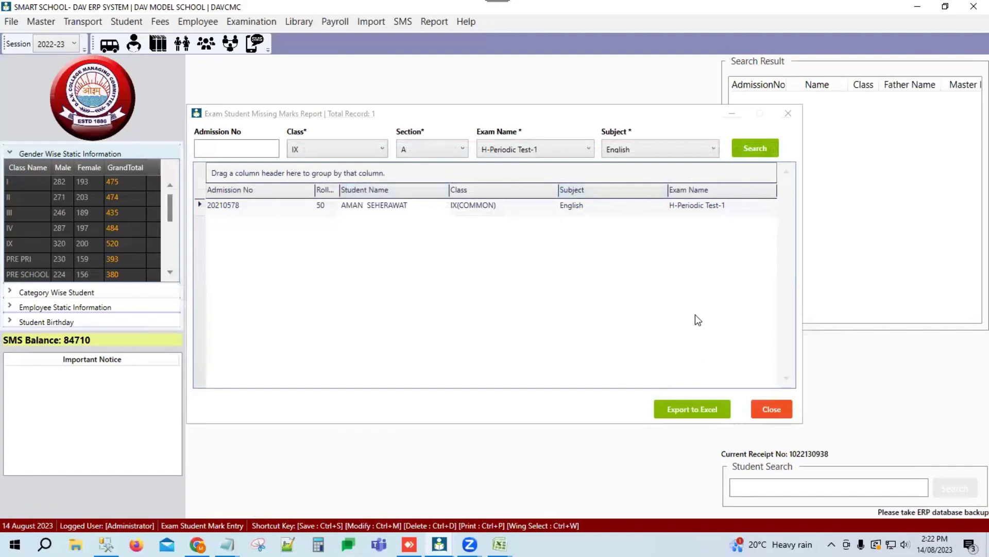
Step: Export the missing marks report to an Excel file named missing on the Desktop
left_click(687, 411)
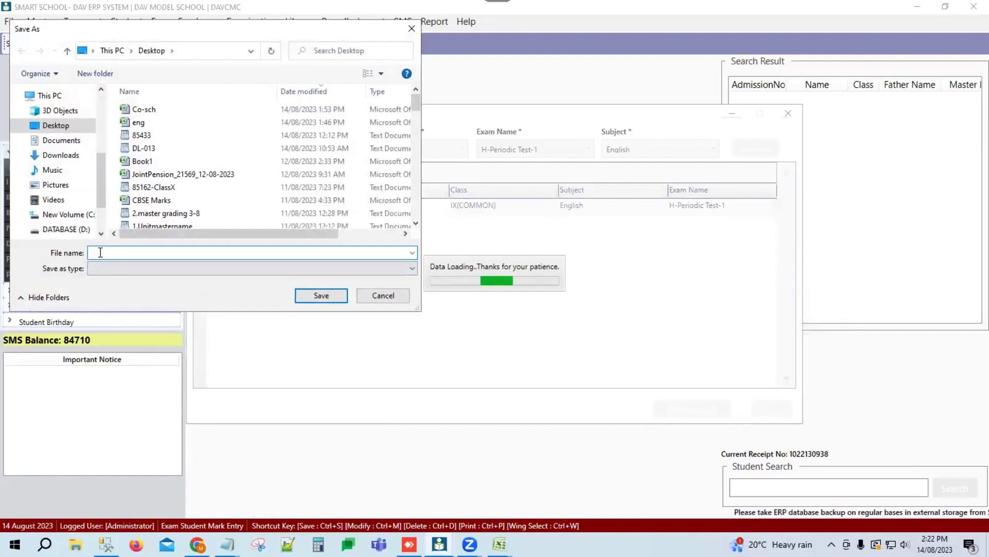
type("missing")
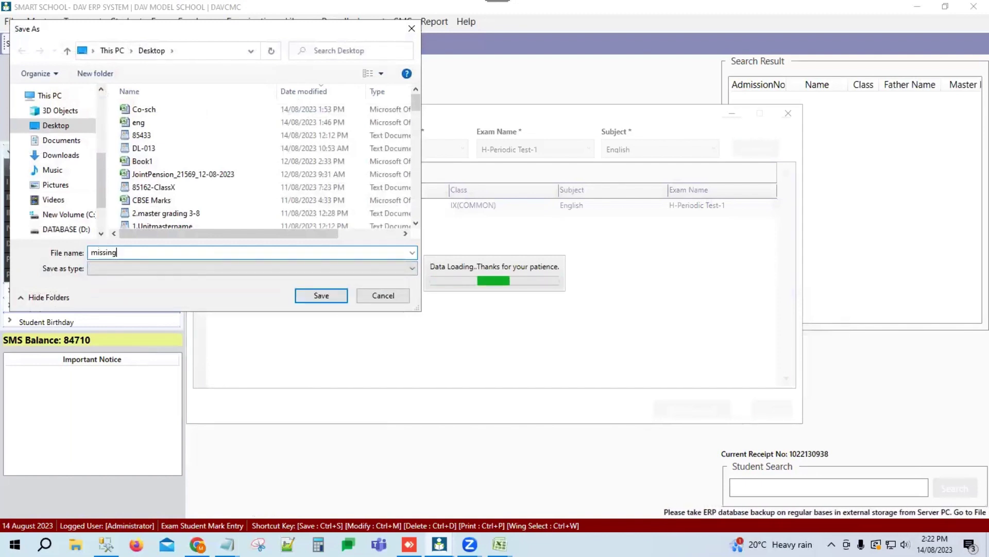
left_click(315, 295)
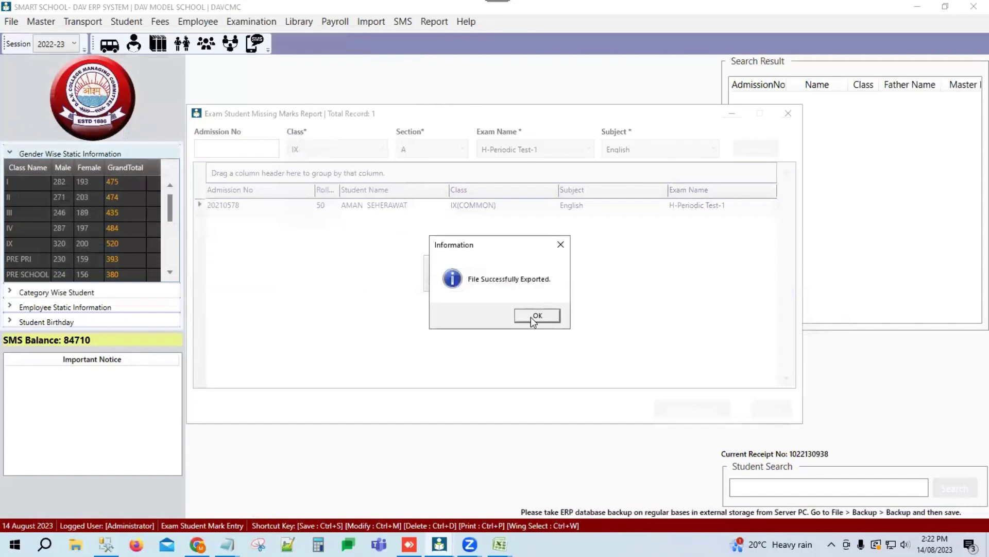
left_click(531, 315)
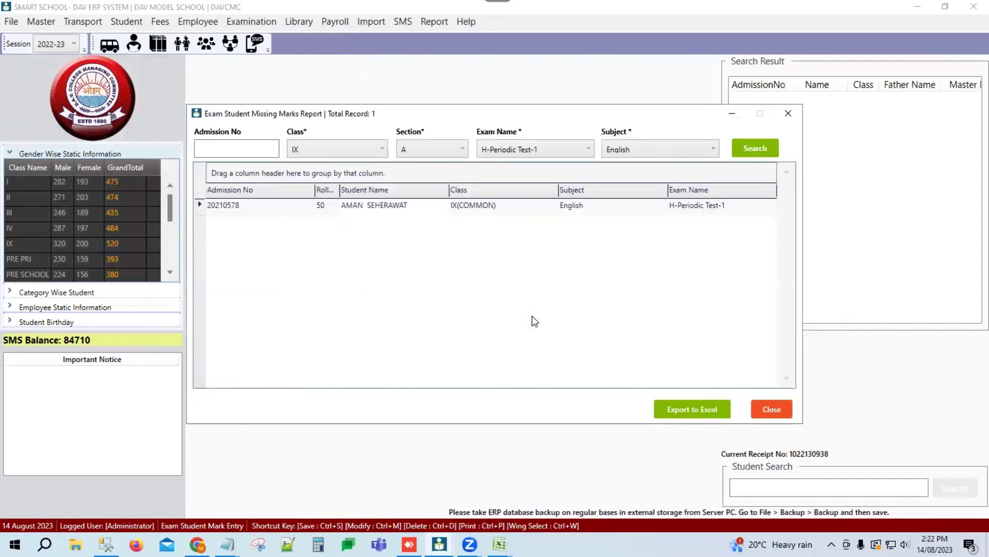
Step: Open the exported missing workbook from the desktop and enter 25 as the student's SubjectMark
key("super+s")
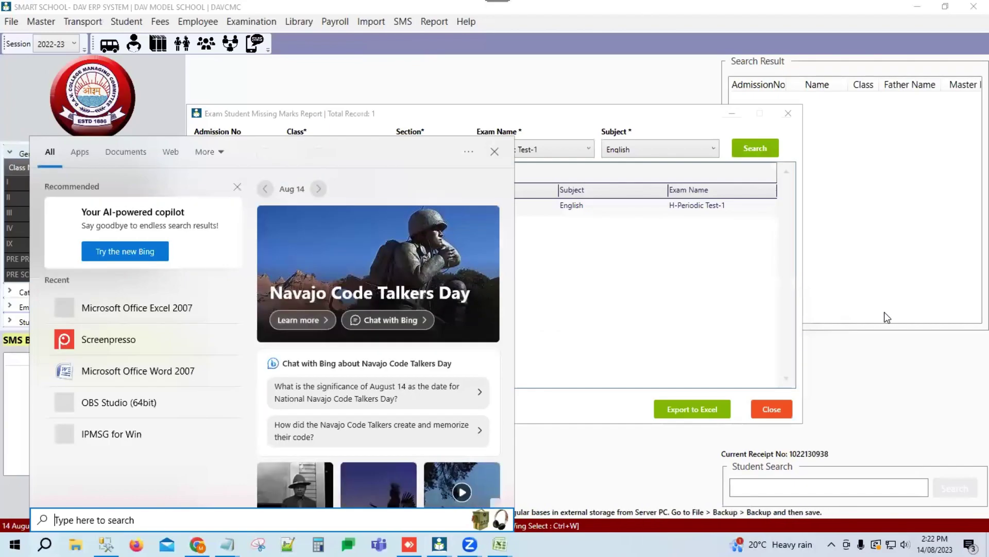
key("super+d")
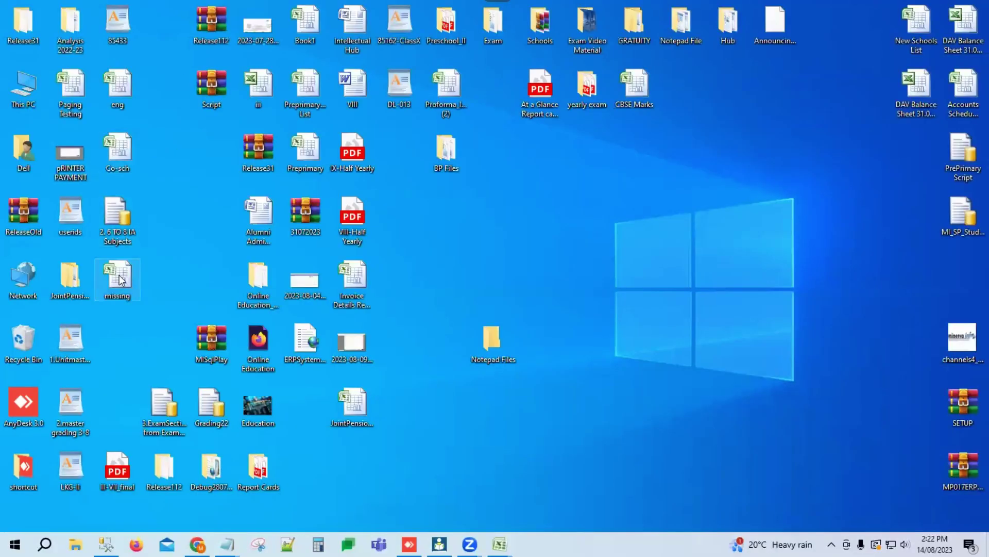
double_click(118, 278)
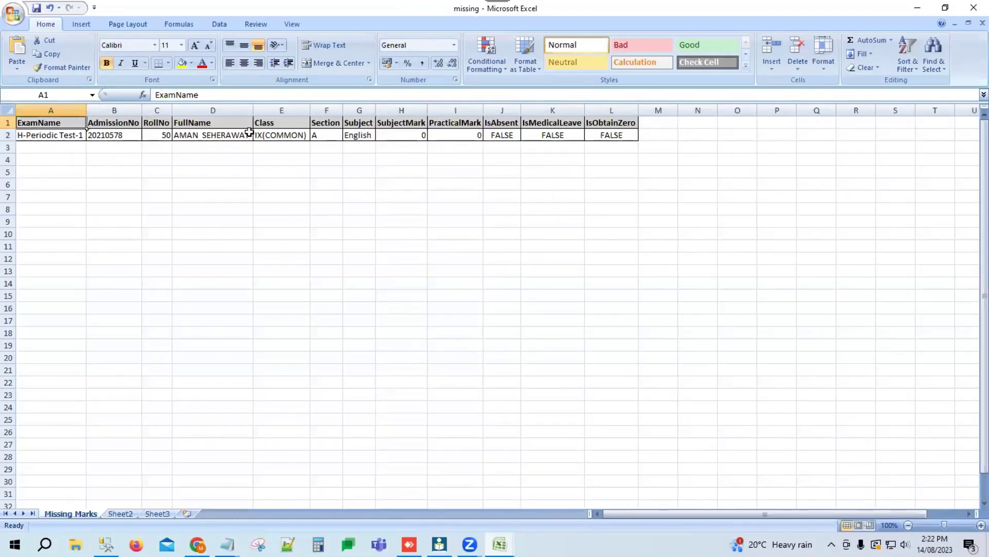
left_click(417, 138)
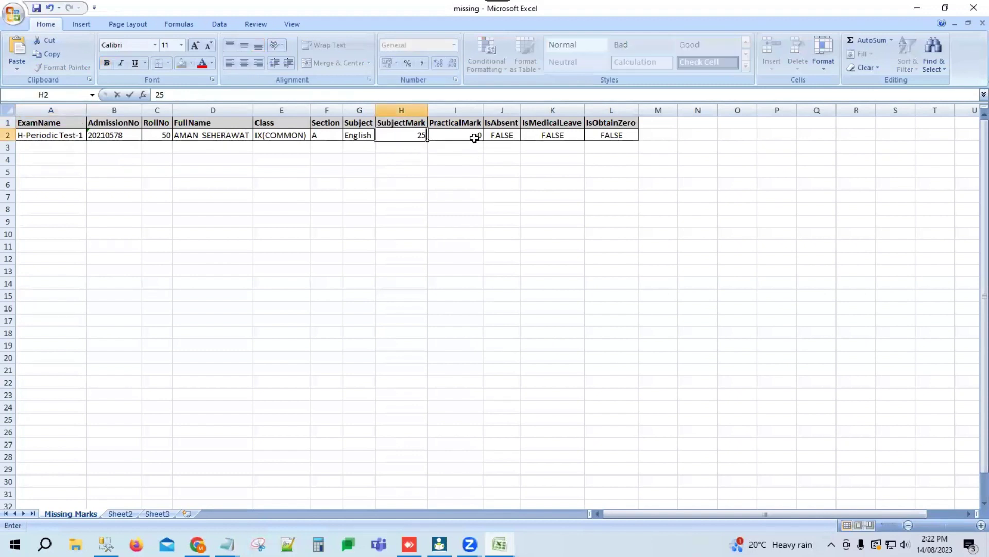
left_click(404, 188)
Step: Rename the Missing Marks worksheet to Sheet1 and save the workbook
double_click(80, 513)
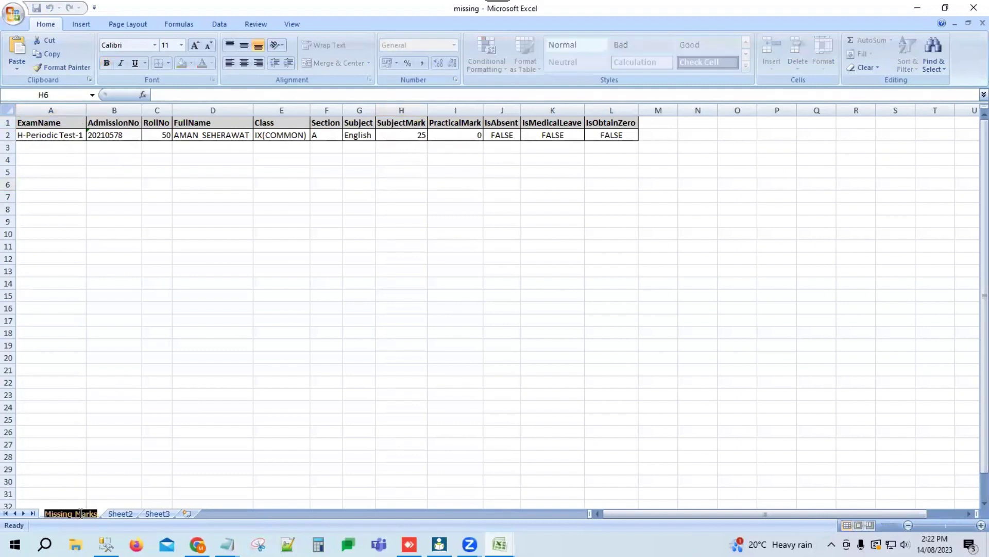
type("Sh")
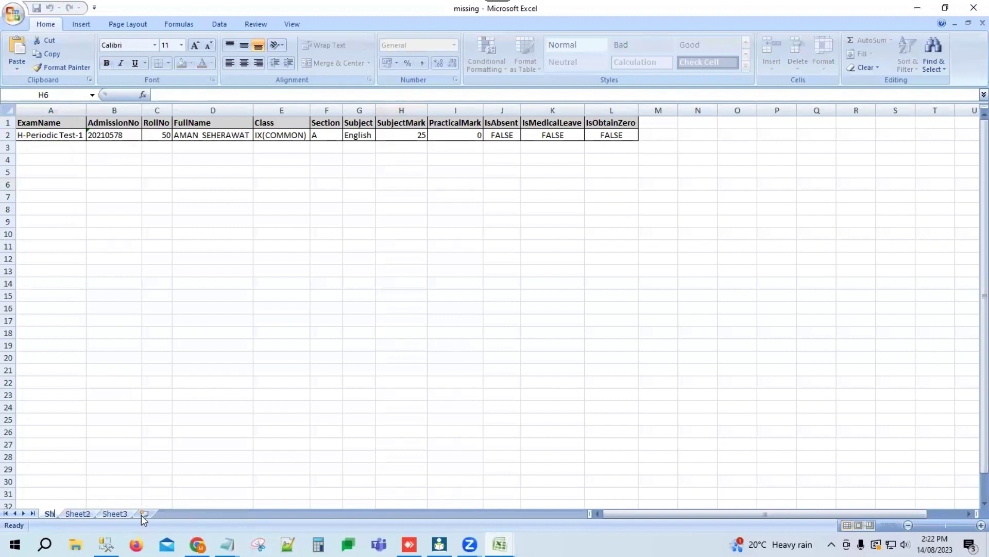
type("eet1")
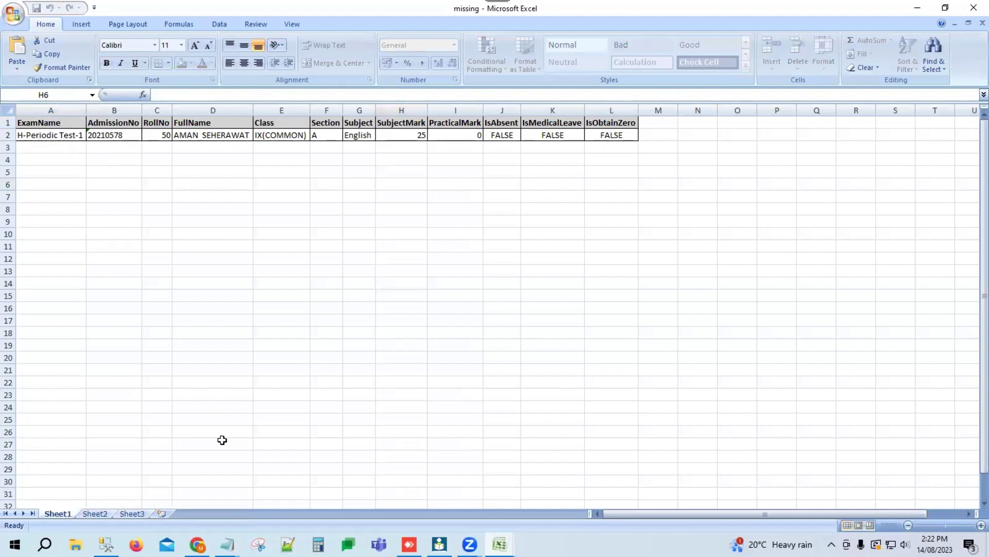
left_click(216, 407)
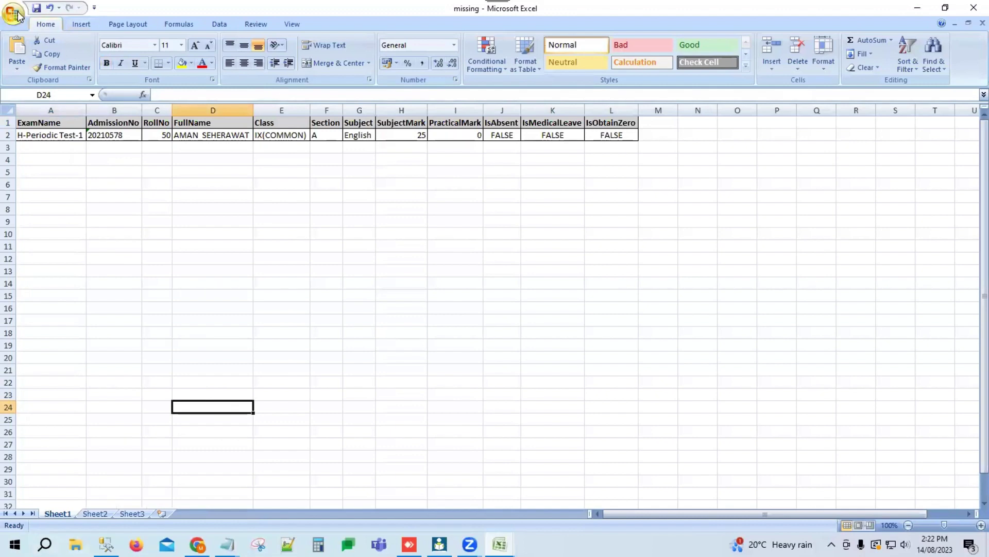
left_click(13, 13)
left_click(44, 92)
Step: Switch to SMART SCHOOL and import the edited missing marks workbook through Import Student Mark (Scholastic Areas)
left_click(439, 544)
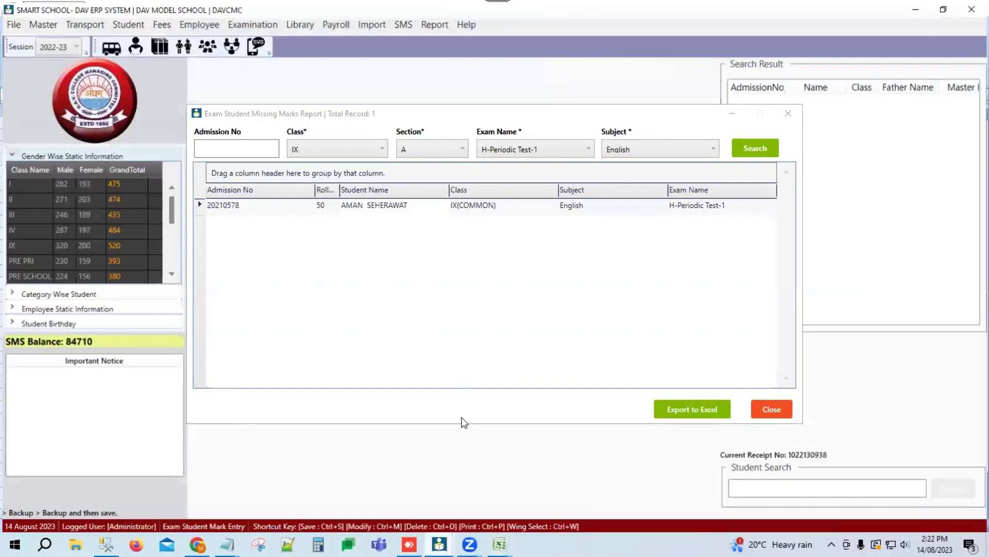
left_click(253, 24)
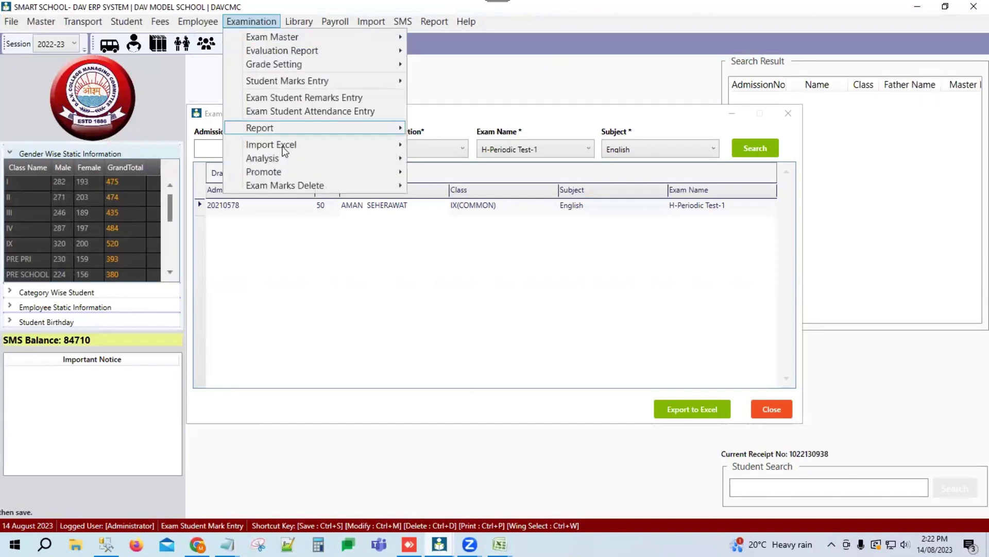
mouse_move(284, 150)
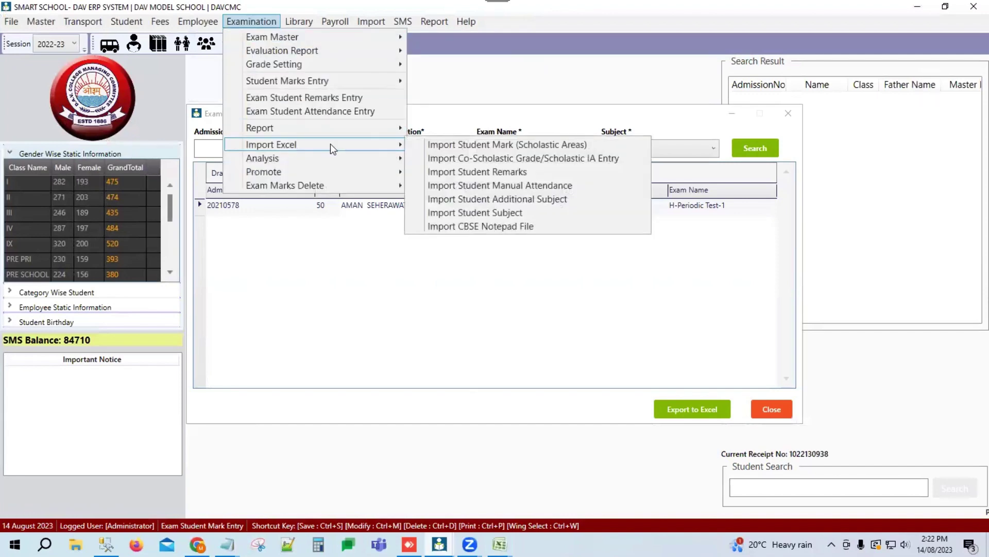
left_click(483, 148)
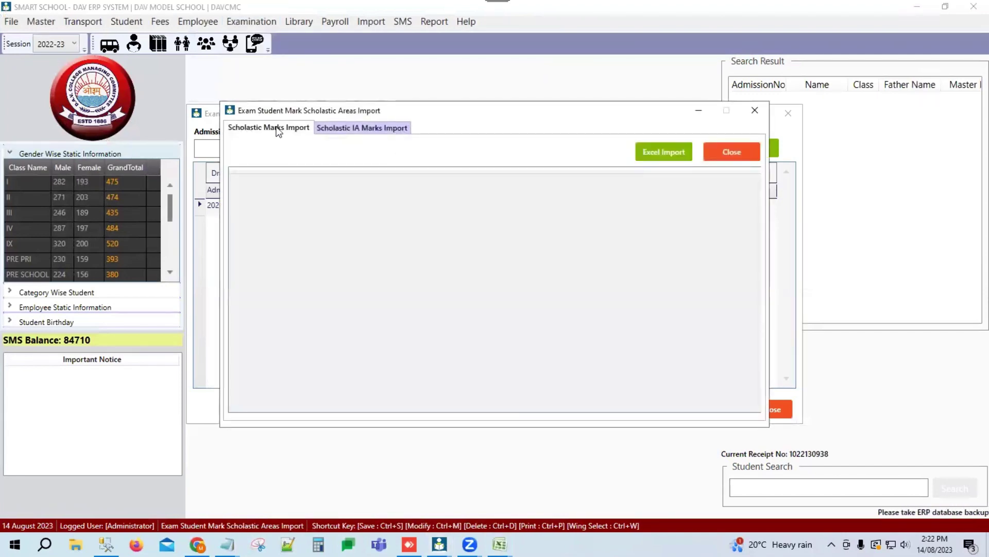
left_click(654, 155)
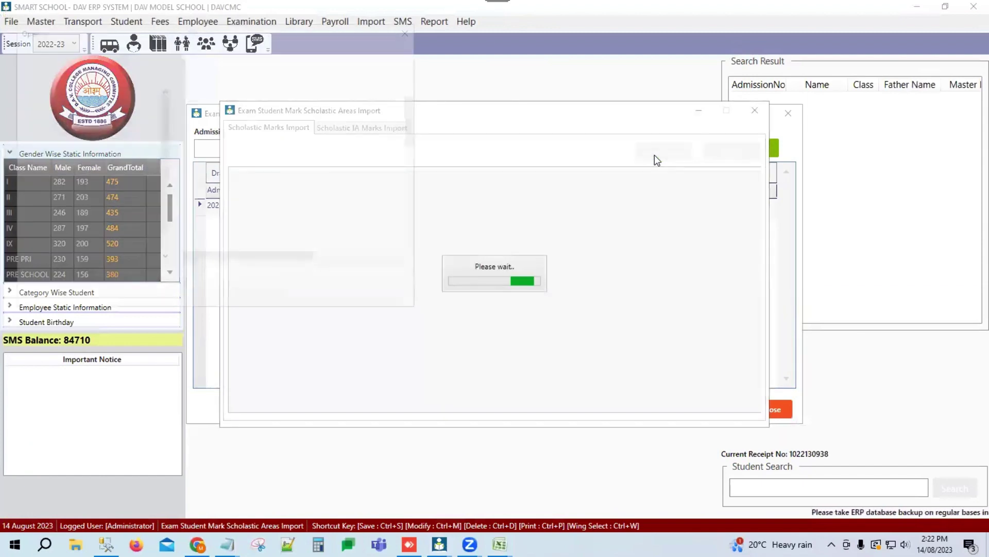
double_click(216, 110)
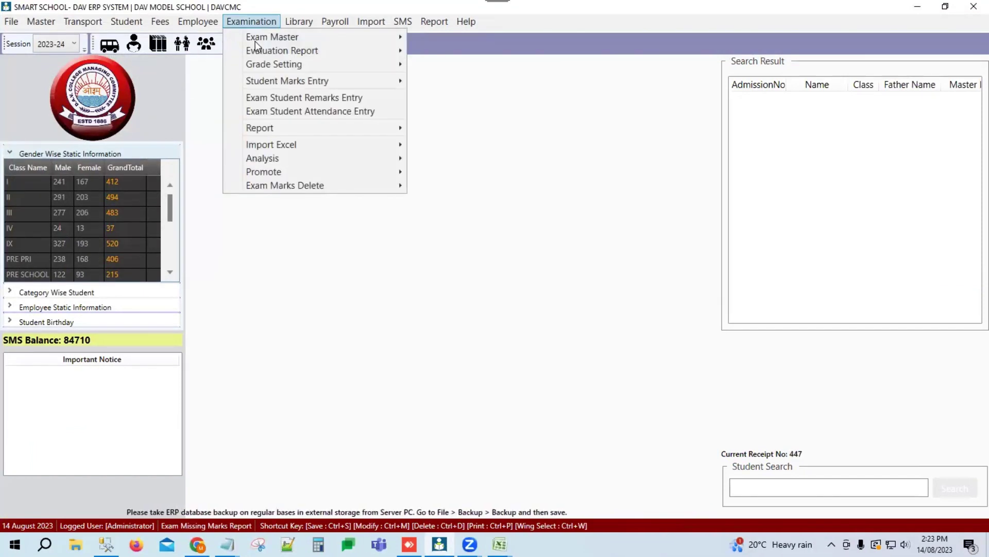
Step: Open the Green Sheet analysis report and choose class IX, section A
mouse_move(259, 157)
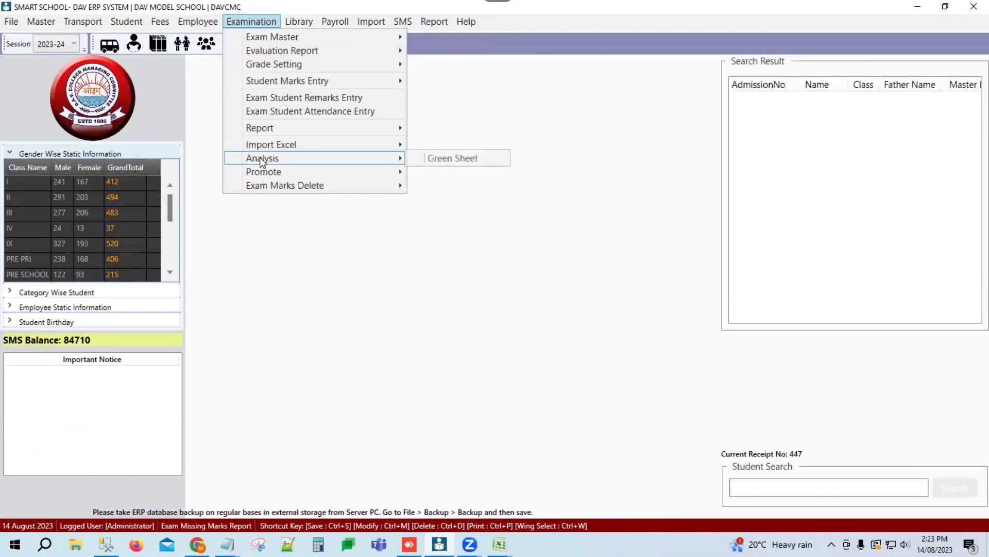
left_click(452, 159)
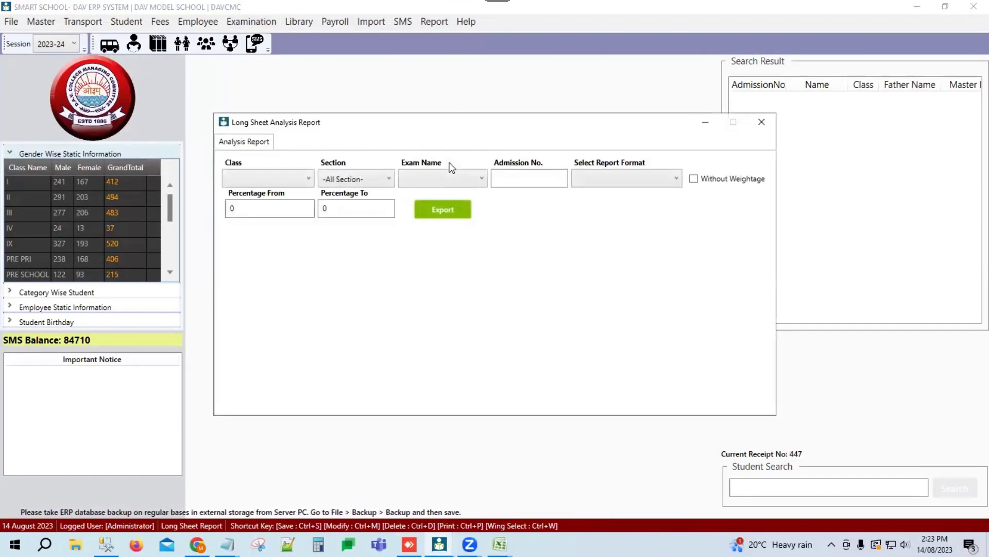
left_click(288, 181)
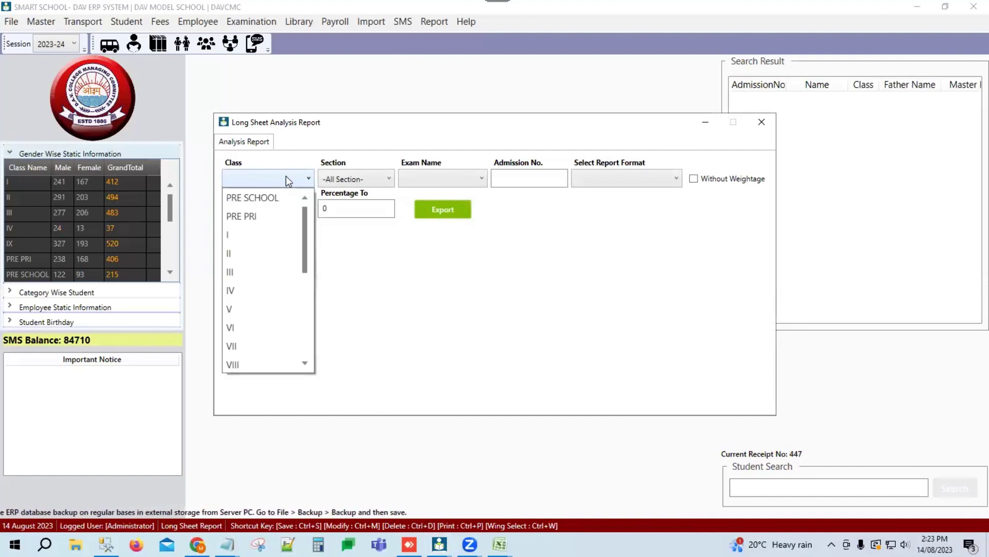
scroll(243, 316, "down", 1)
left_click(240, 328)
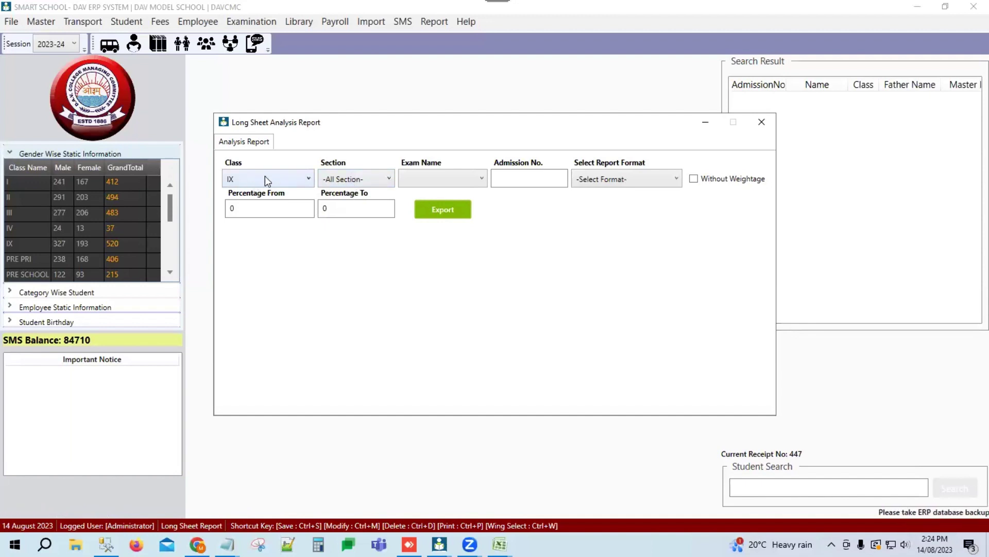
left_click(370, 180)
left_click(342, 212)
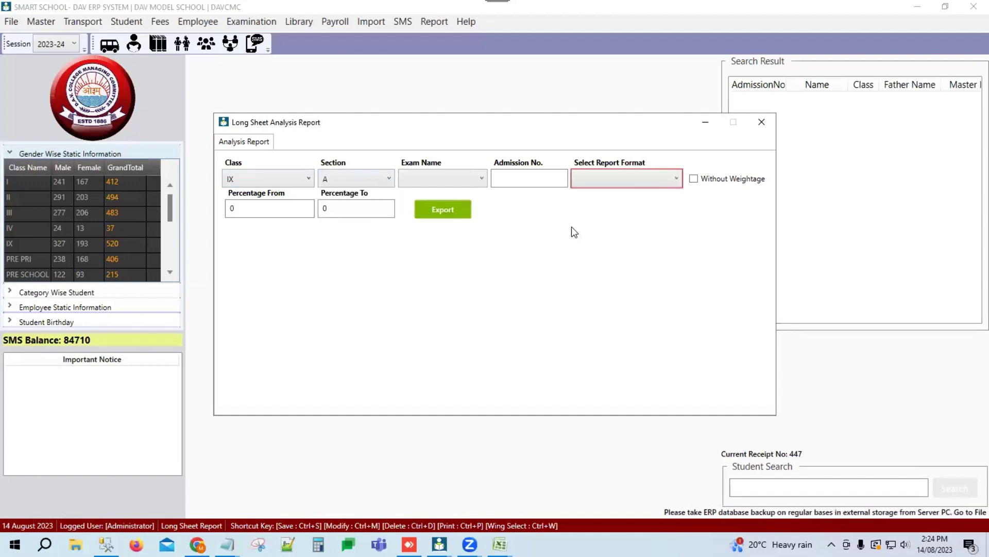
Step: Set the analysis report to exam H-Periodic Test-1 with the format Generate Long Sheet (Exam Name Wise)
left_click(459, 178)
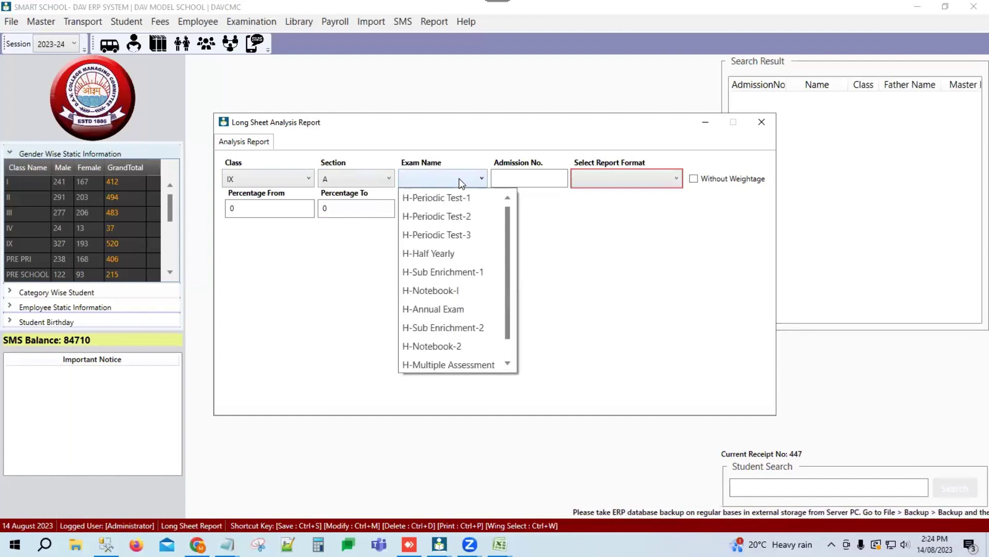
left_click(422, 197)
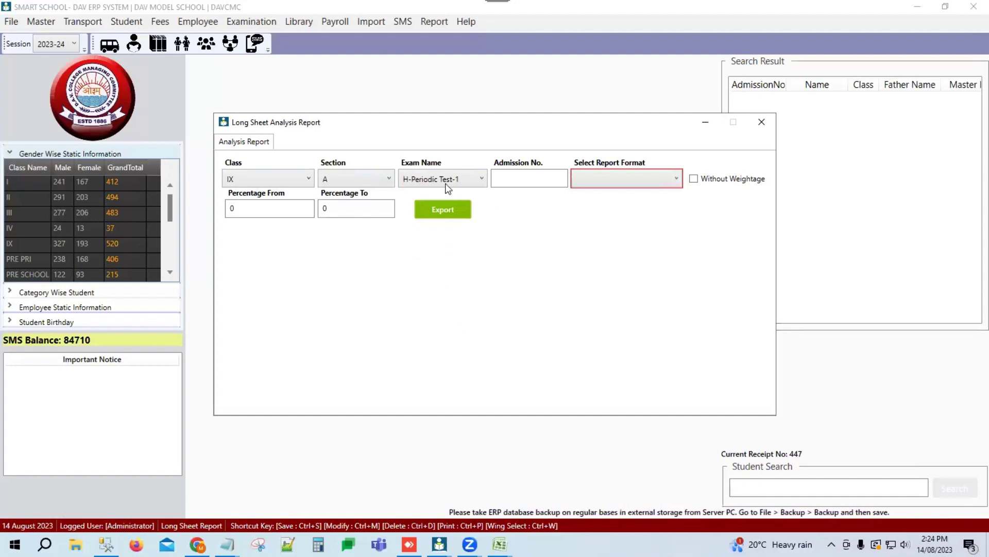
left_click(654, 174)
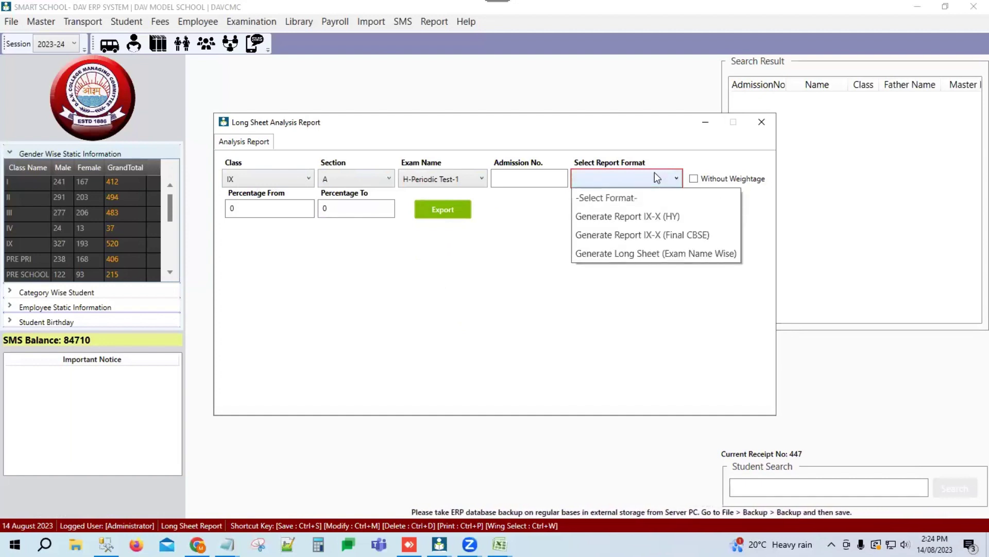
left_click(670, 253)
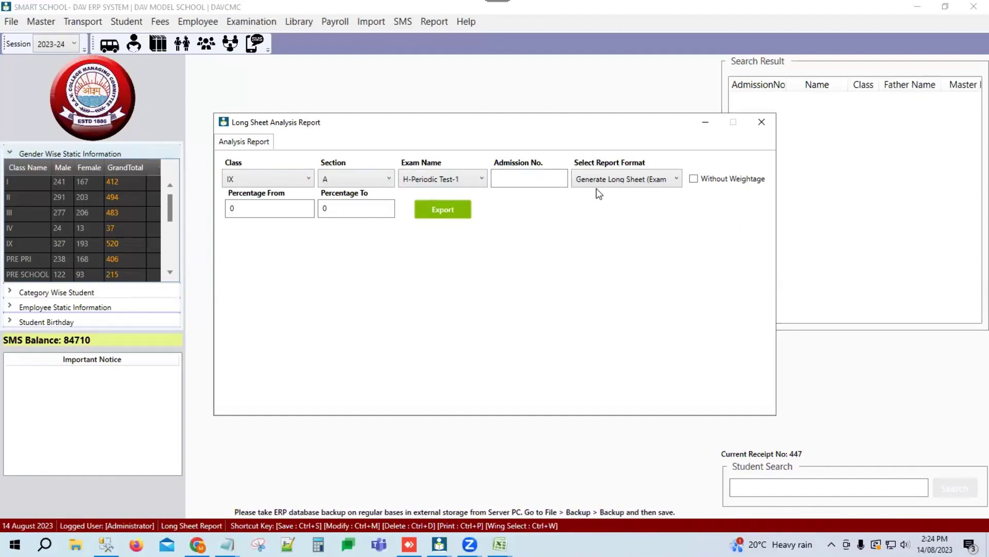
left_click(648, 179)
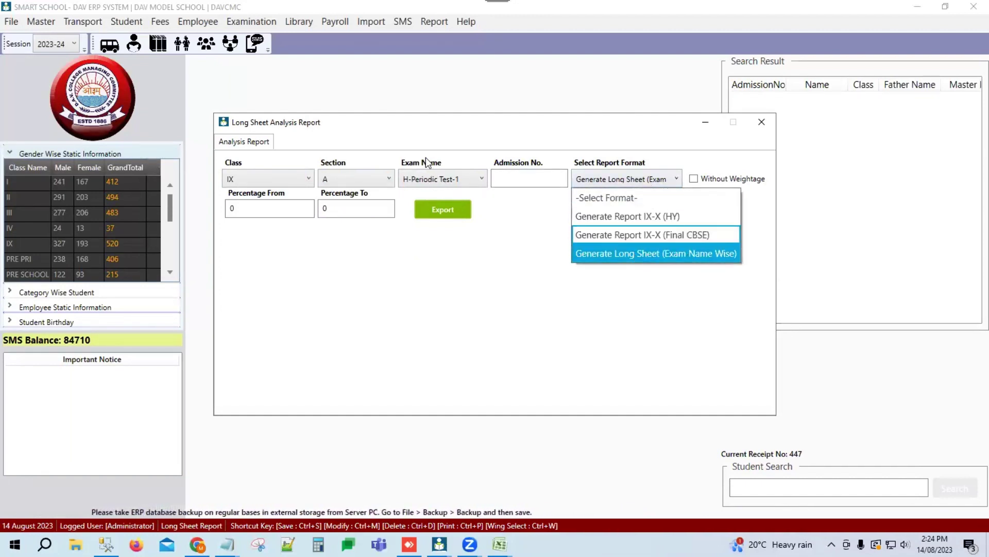
left_click(567, 280)
Step: Export the long sheet to the Desktop as an Excel file named ix
left_click(444, 210)
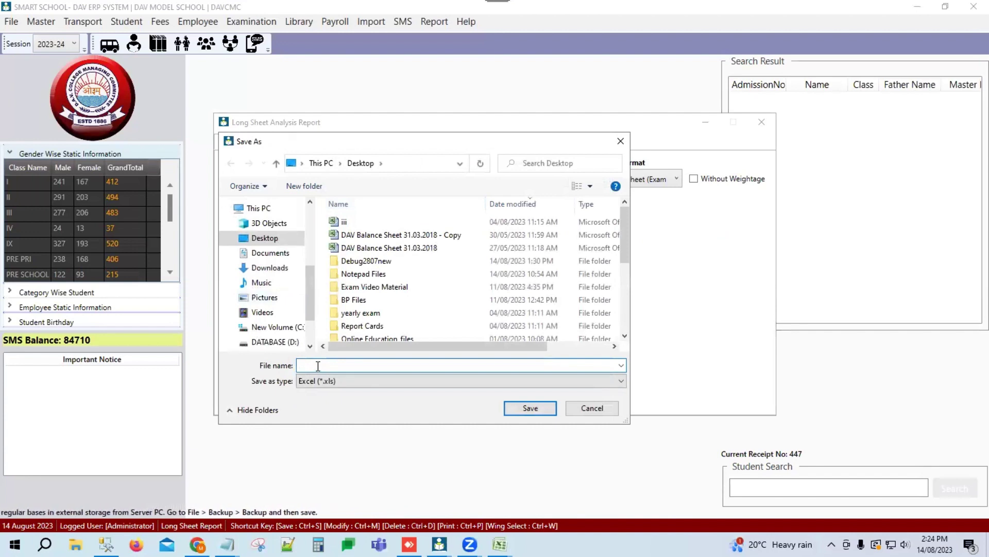
type("ix")
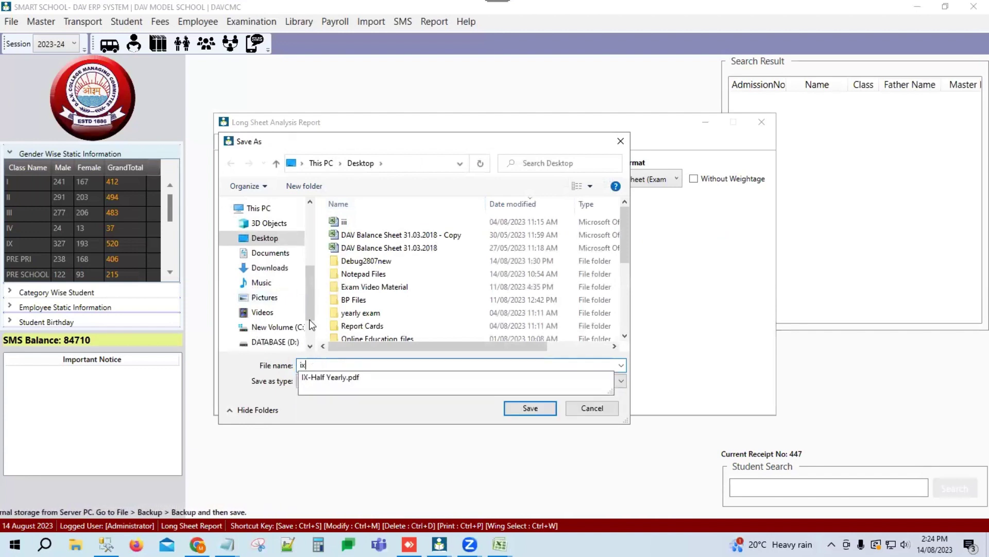
left_click(532, 408)
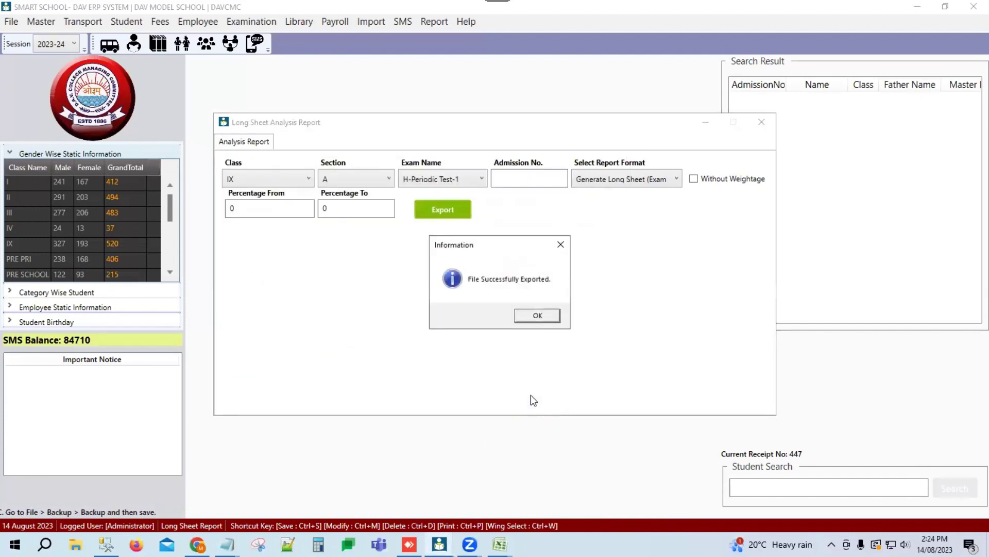
left_click(537, 316)
Step: Open the exported ix workbook from the Desktop and examine its exam heading and the first student's subject marks and maximum total
left_click(987, 545)
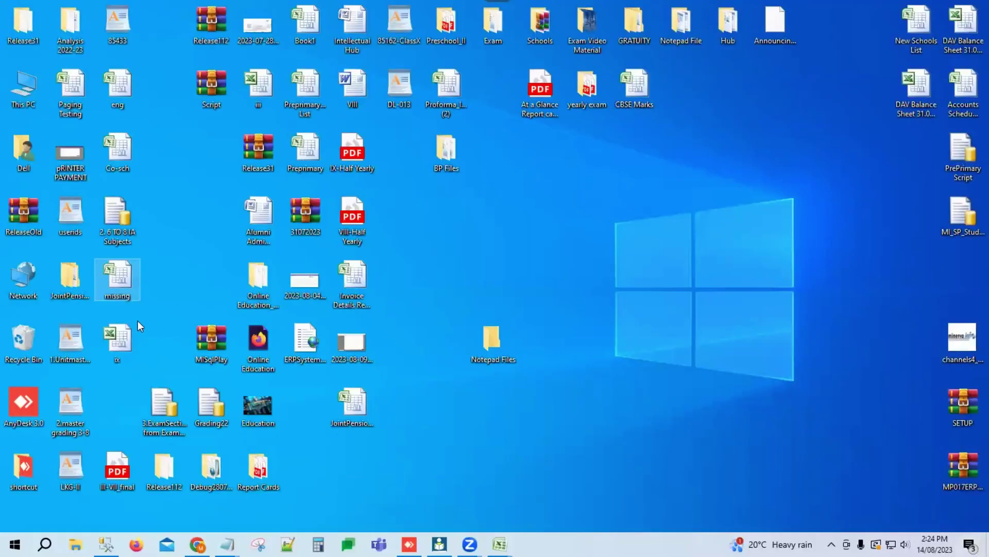
double_click(117, 338)
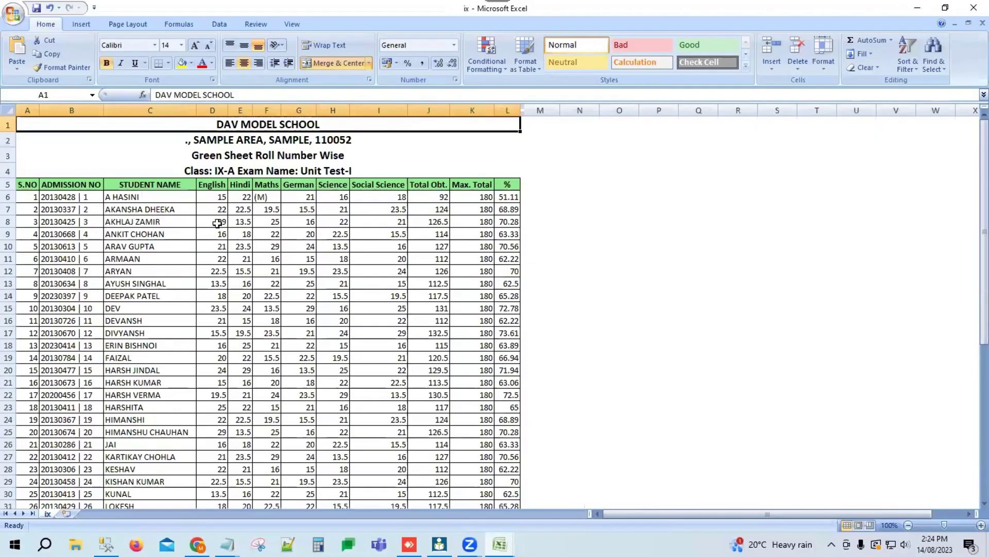
left_click(226, 200)
left_click(310, 166)
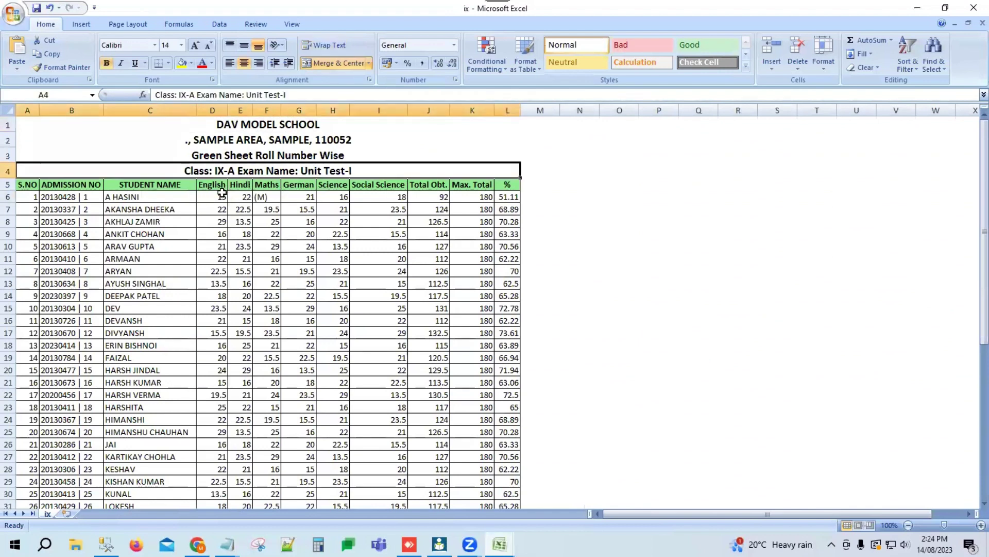
left_click(211, 196)
left_click_drag(200, 194, 438, 202)
left_click(475, 196)
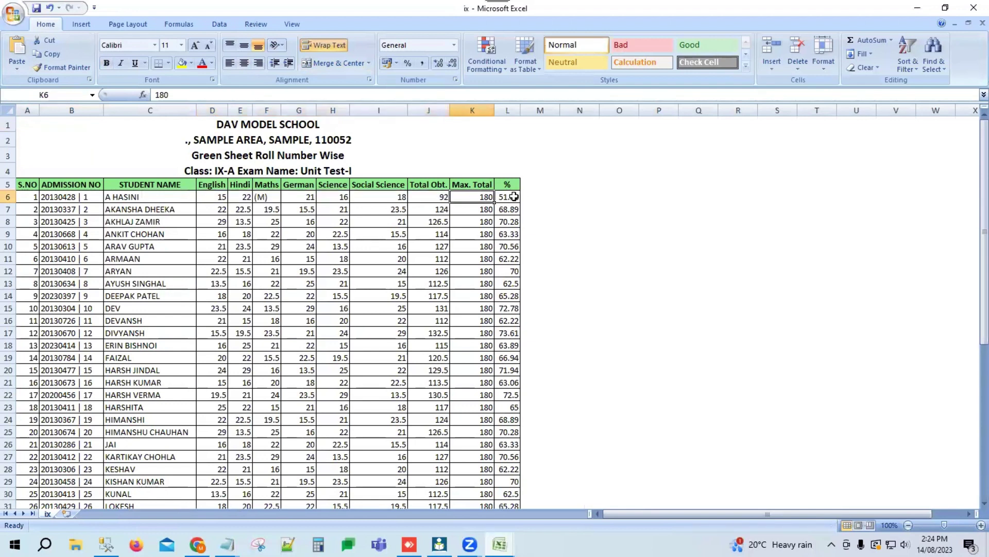
Step: Close the ix and missing workbooks, and close the Long Sheet Analysis Report in SMART SCHOOL
left_click(973, 5)
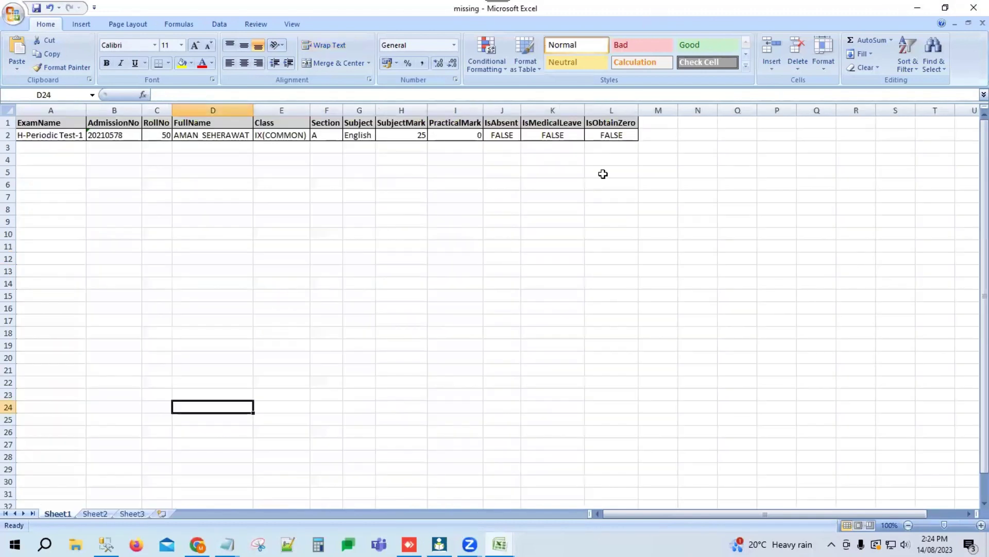
left_click(972, 6)
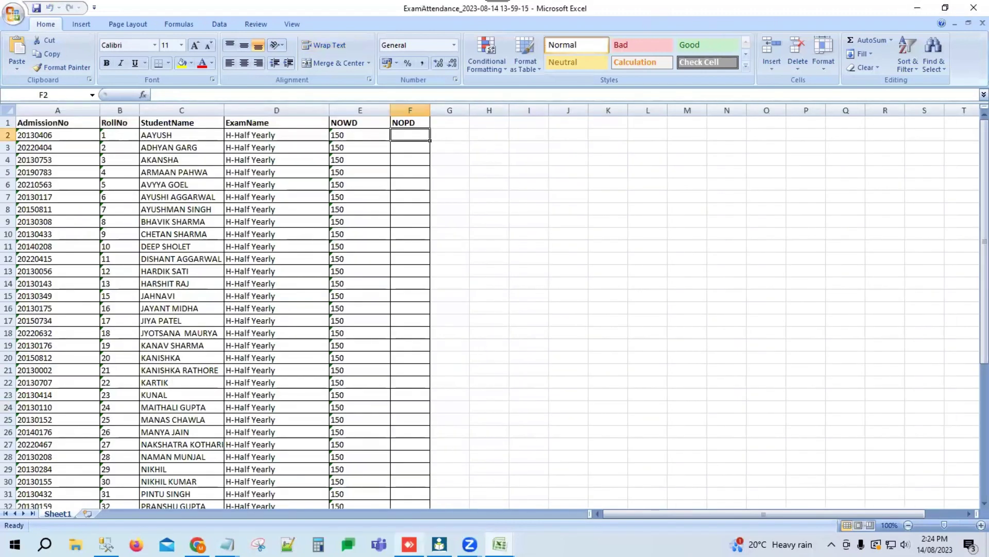
key("alt+F4")
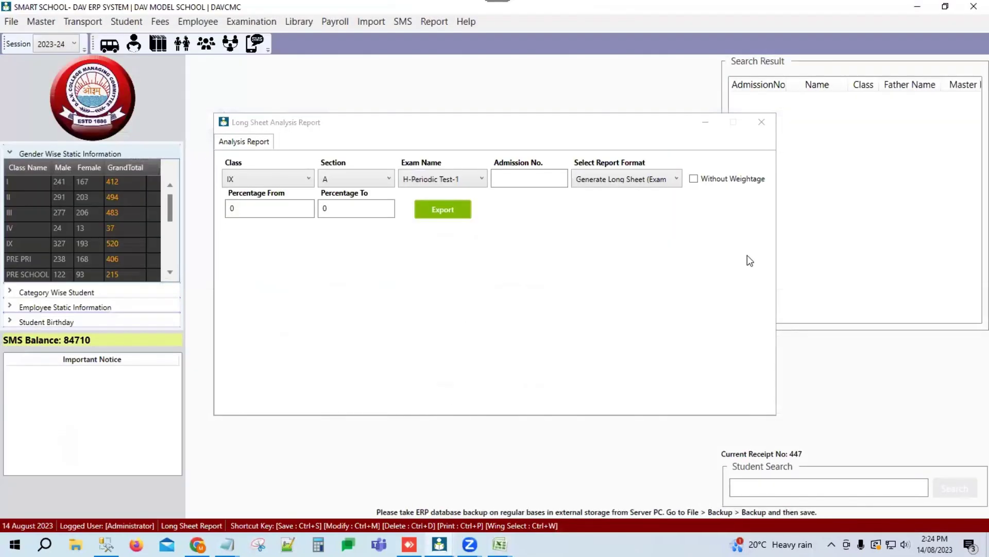
left_click(761, 123)
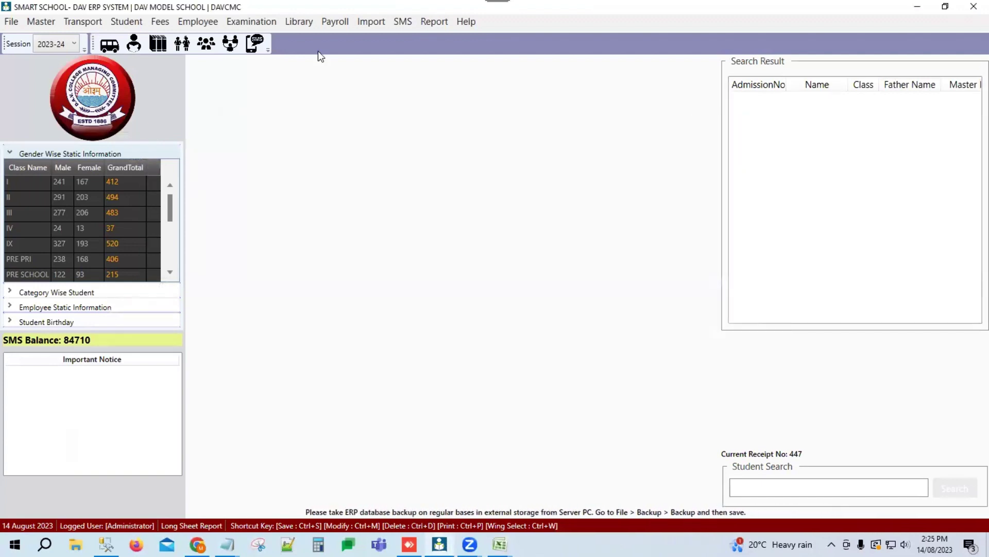
Step: Reopen the Green Sheet analysis report and choose class IX, section A
left_click(253, 23)
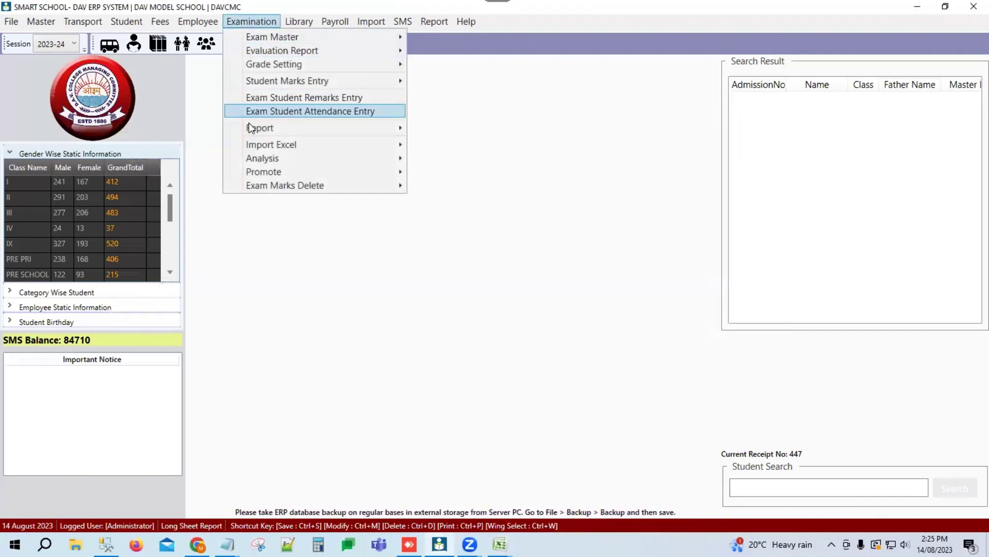
mouse_move(254, 146)
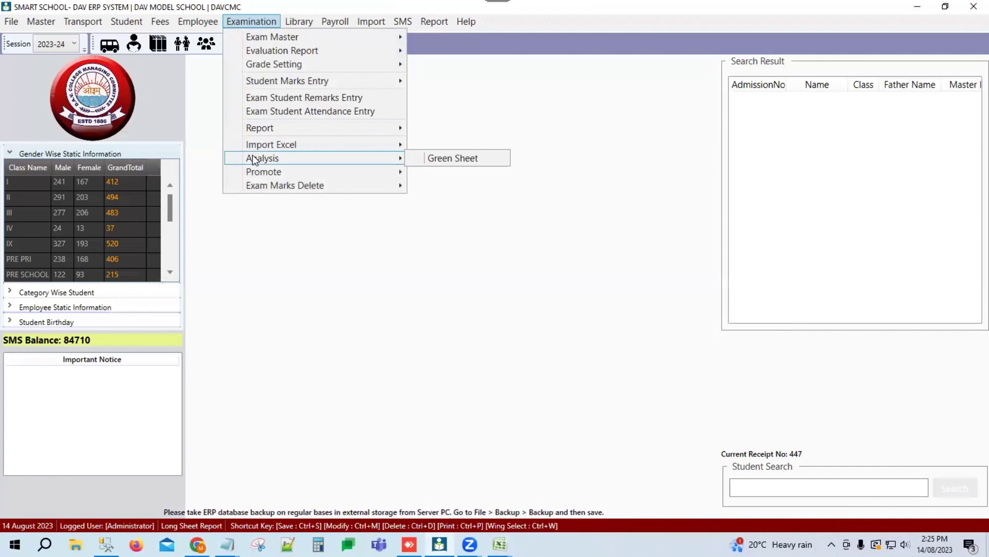
left_click(450, 160)
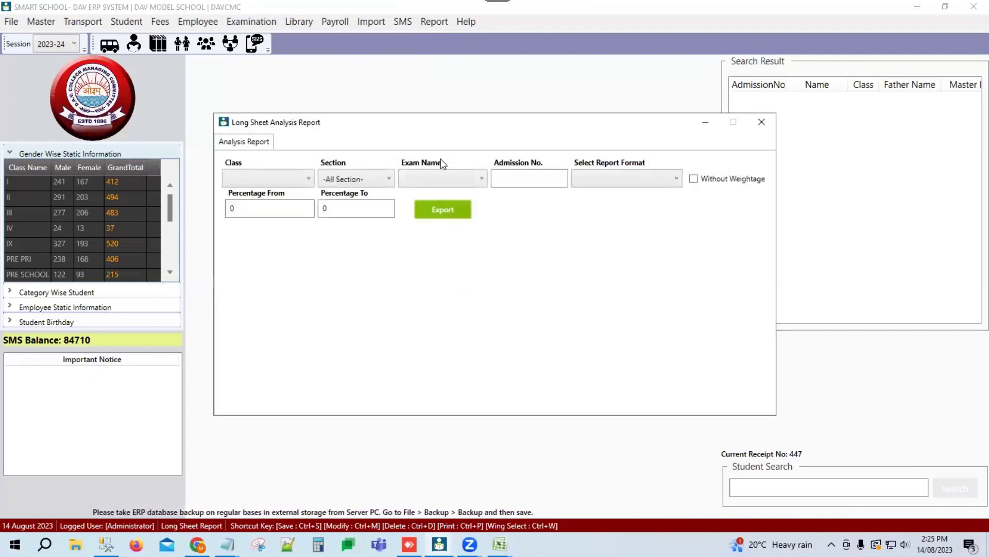
left_click(283, 179)
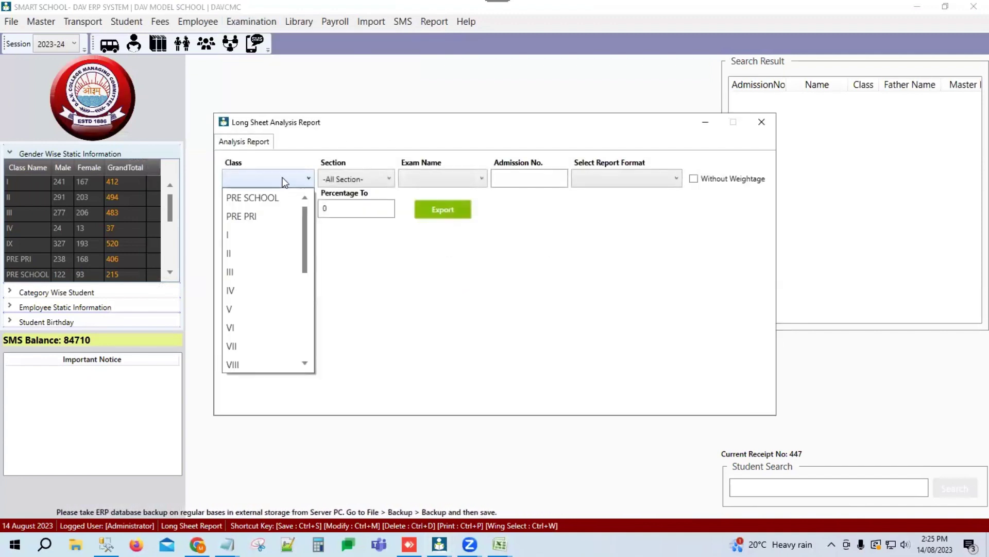
scroll(253, 332, "down", 1)
left_click(240, 330)
left_click(368, 178)
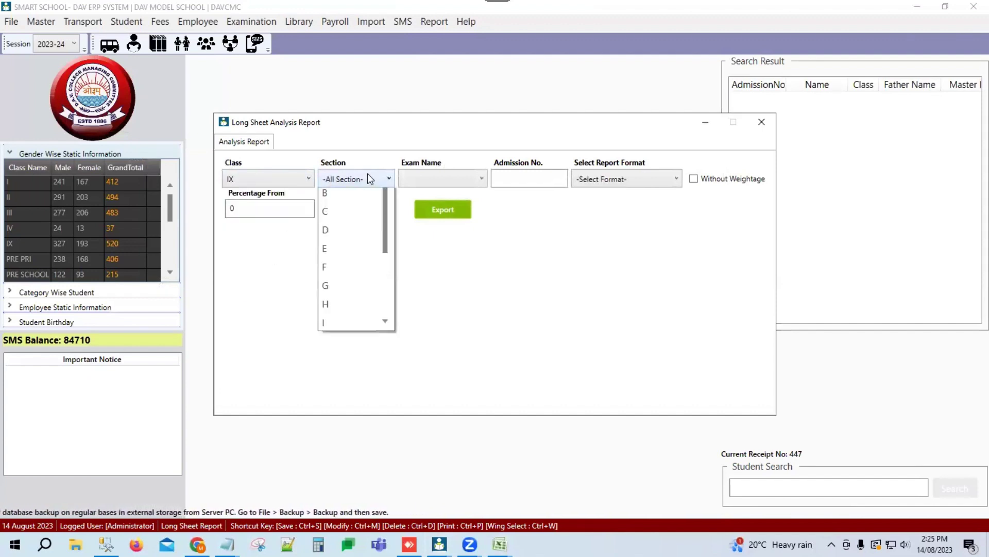
left_click(344, 221)
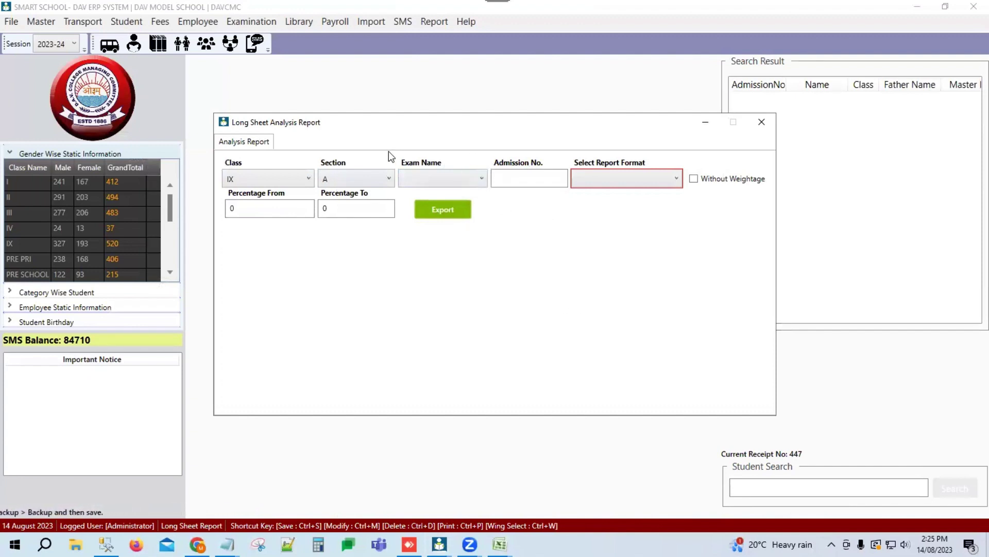
Step: Set the report format to Generate Report IX-X (HY) and export it to the Desktop as an Excel file named iXA
left_click(638, 175)
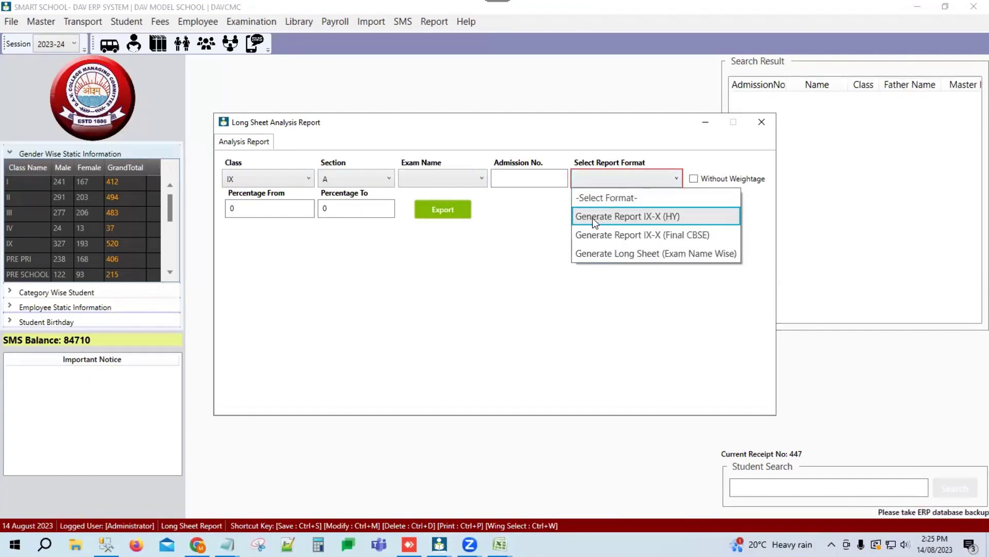
left_click(631, 217)
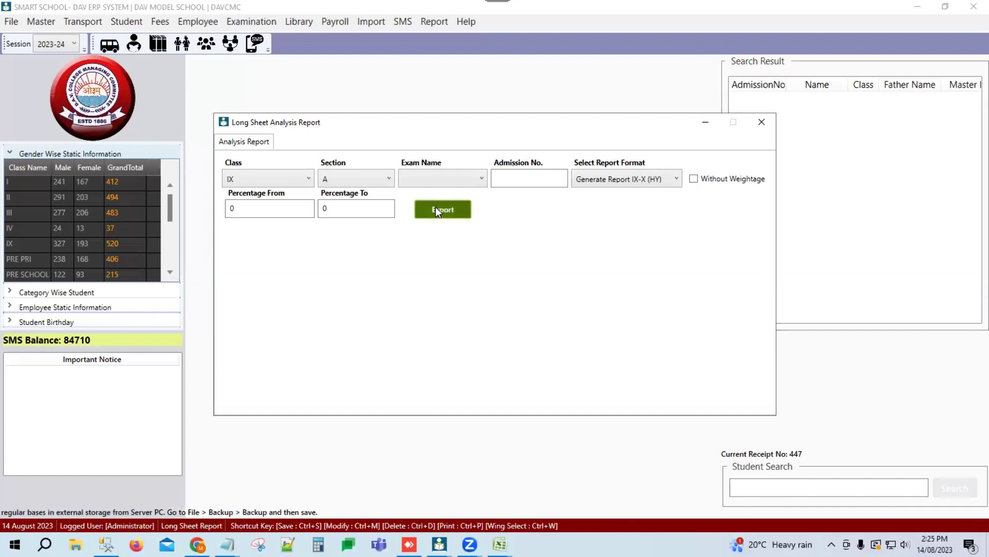
left_click(460, 215)
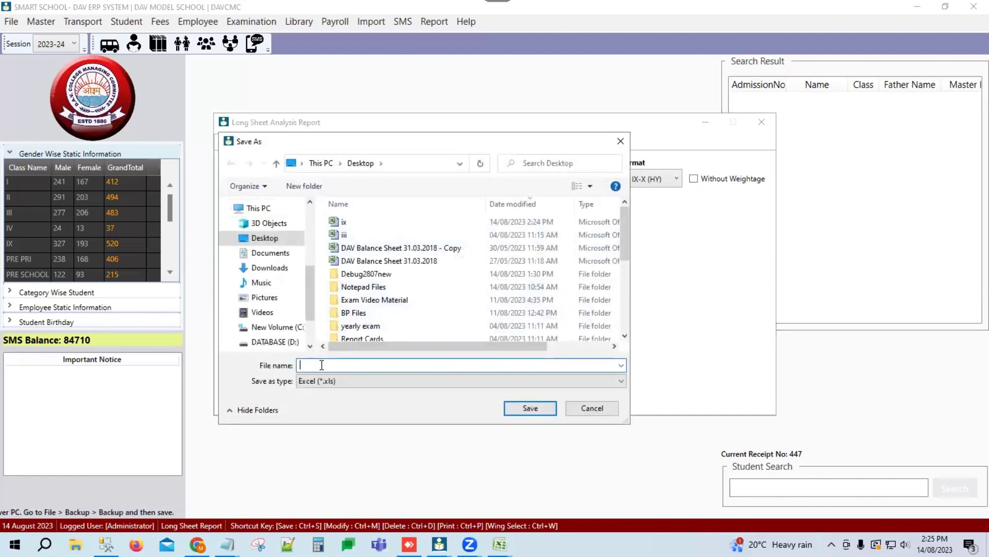
type("iX")
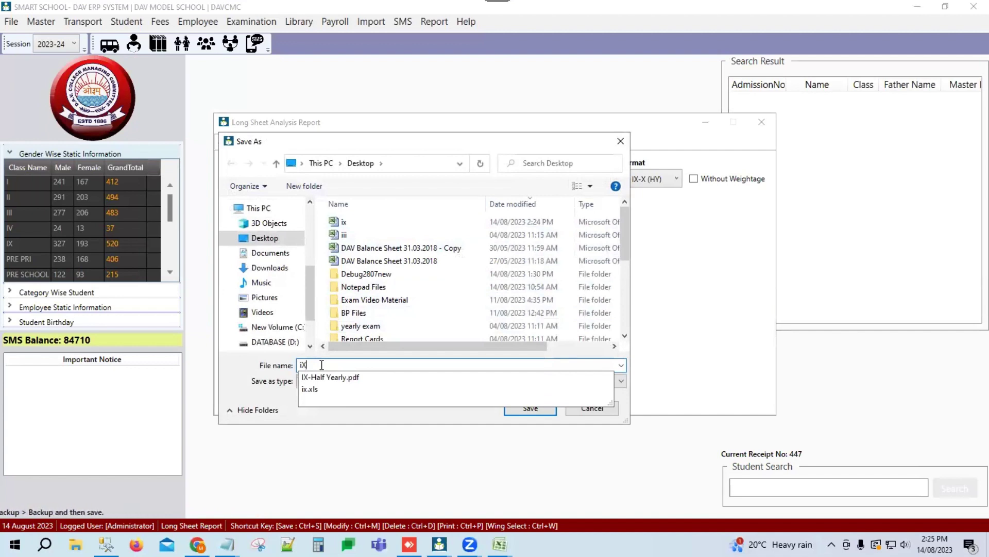
type("A")
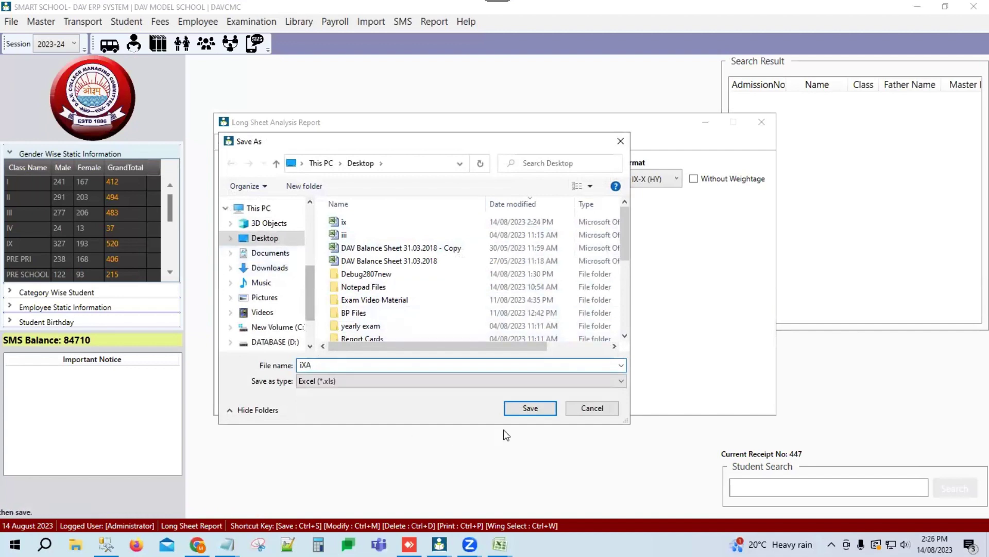
key("Return")
left_click(538, 315)
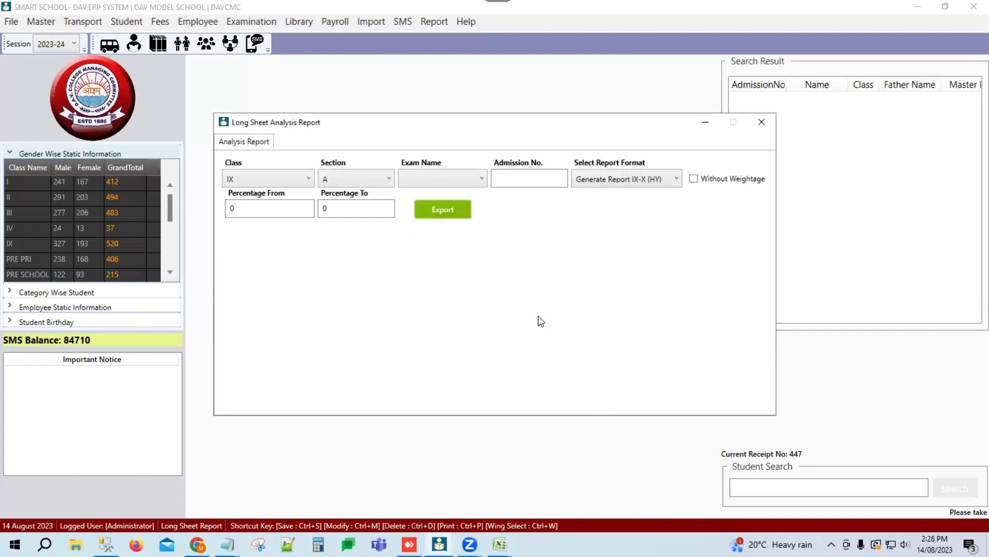
Step: Open the iXA workbook from the Desktop and examine the English component, percentage and grade columns and the Hindi, Maths and German headings
key("alt+F4")
key("super+d")
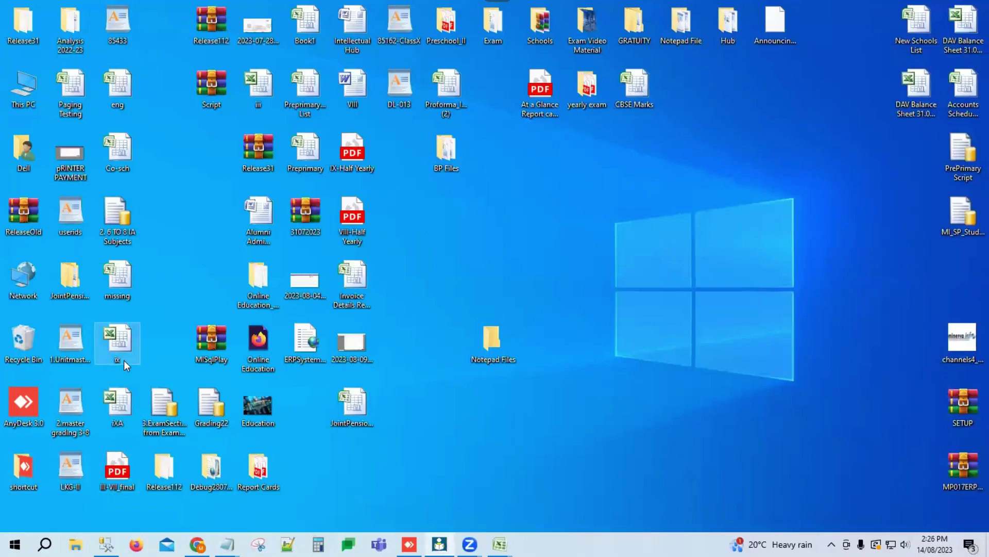
double_click(116, 411)
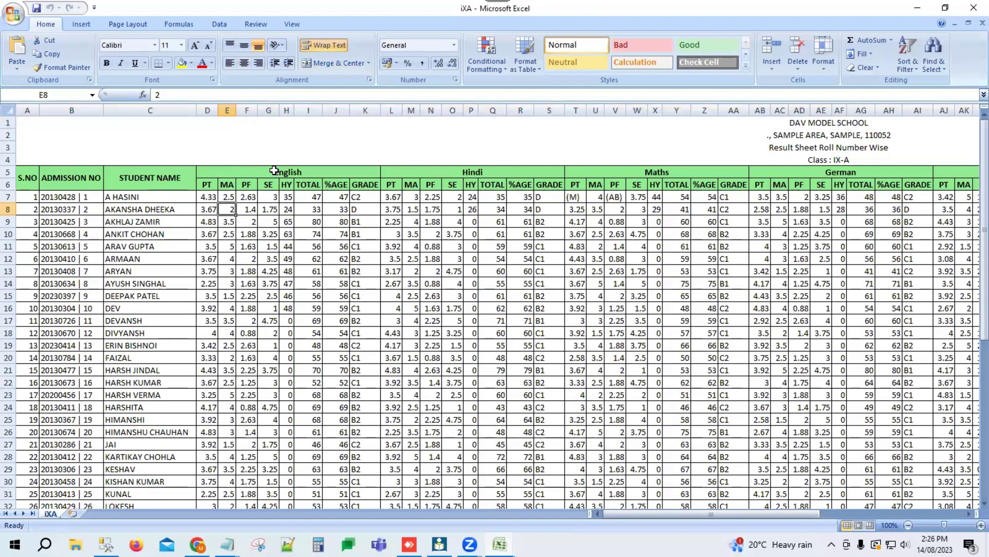
left_click_drag(274, 170, 274, 183)
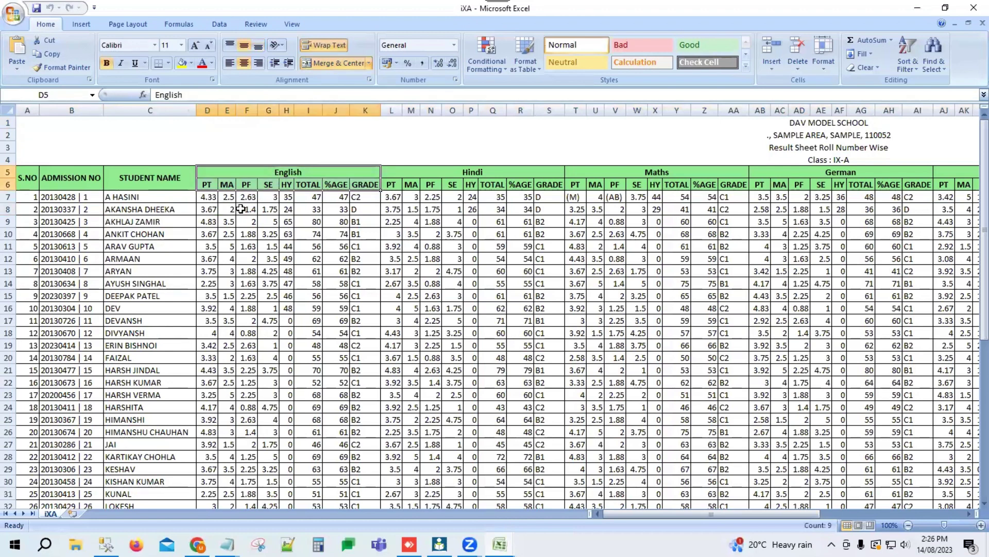
left_click(207, 185)
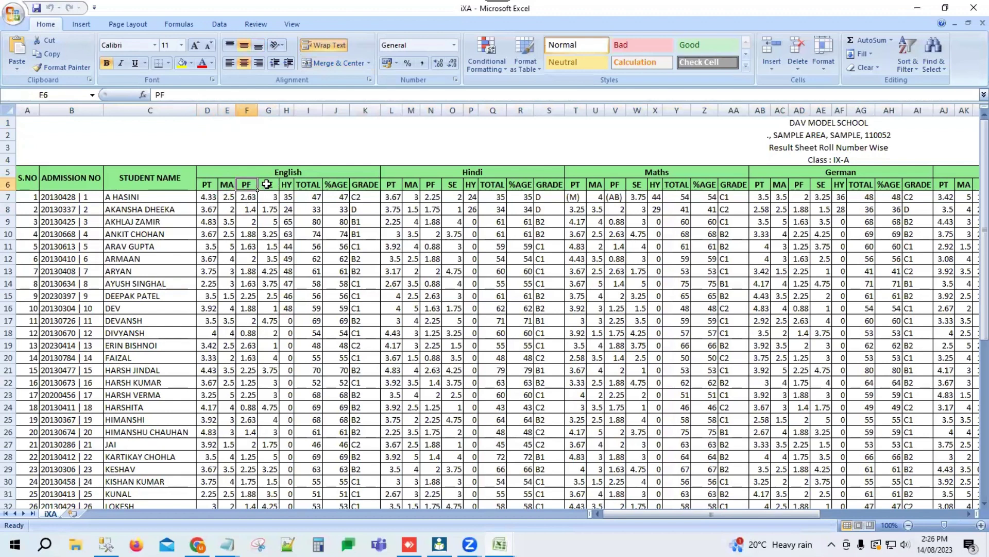
left_click(333, 184)
left_click(365, 184)
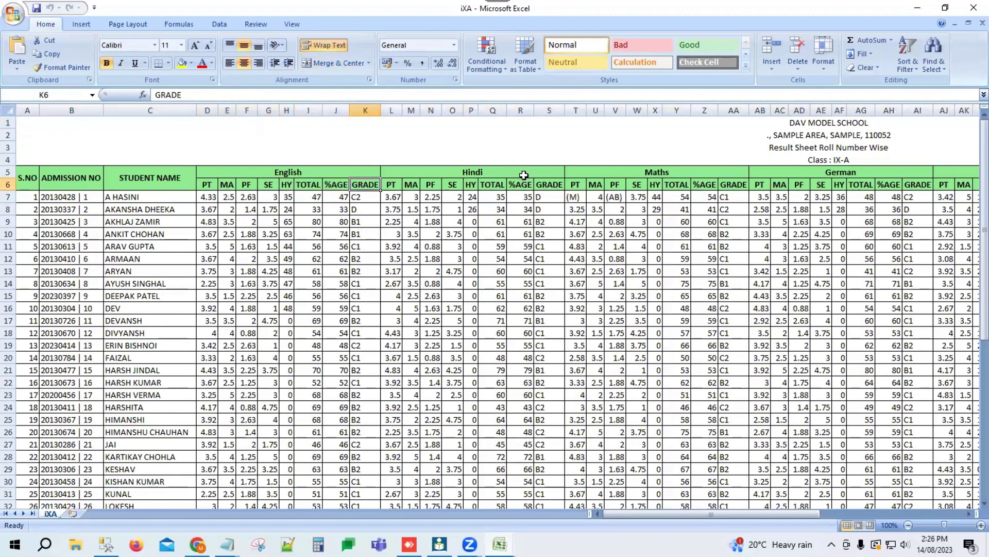
left_click(523, 175)
left_click(670, 174)
left_click(851, 174)
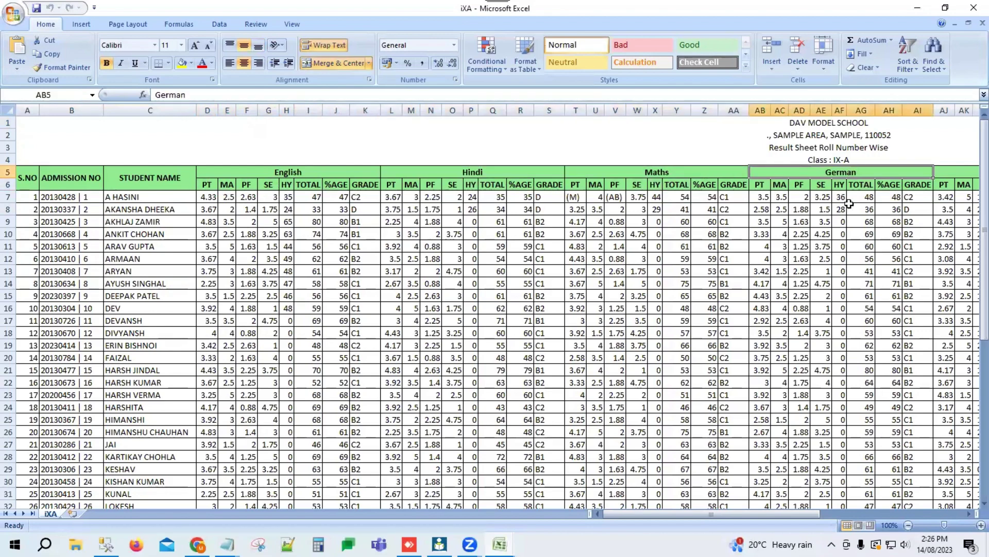
Step: Examine the Overall section of the iXA sheet, including the first student's percentage and grade
left_click_drag(639, 512, 936, 501)
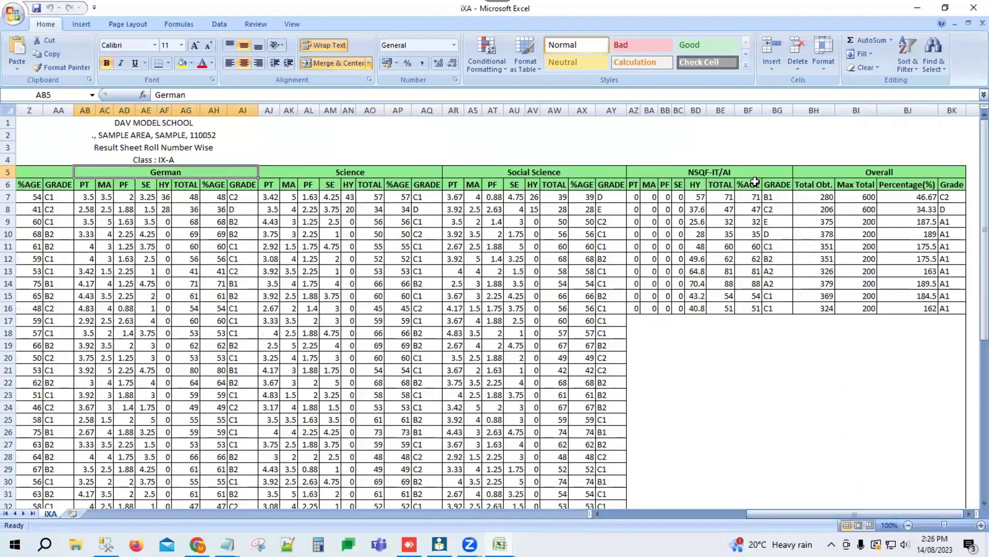
left_click(898, 171)
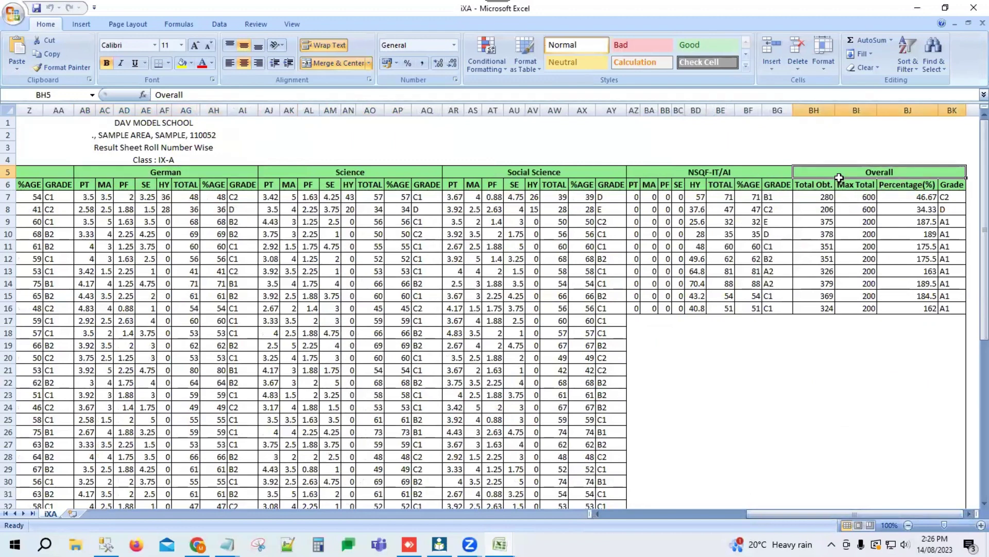
left_click_drag(839, 178, 846, 232)
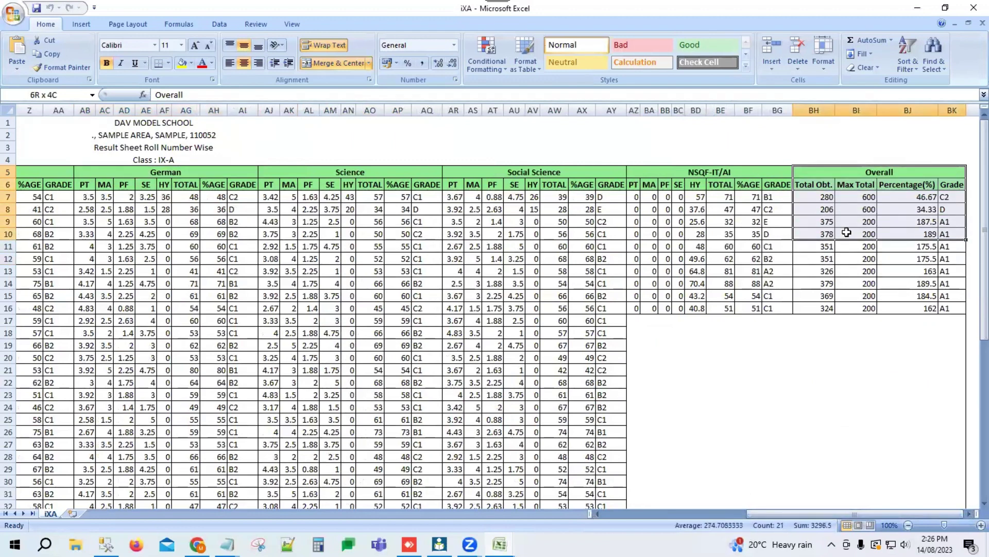
left_click(912, 198)
left_click(949, 198)
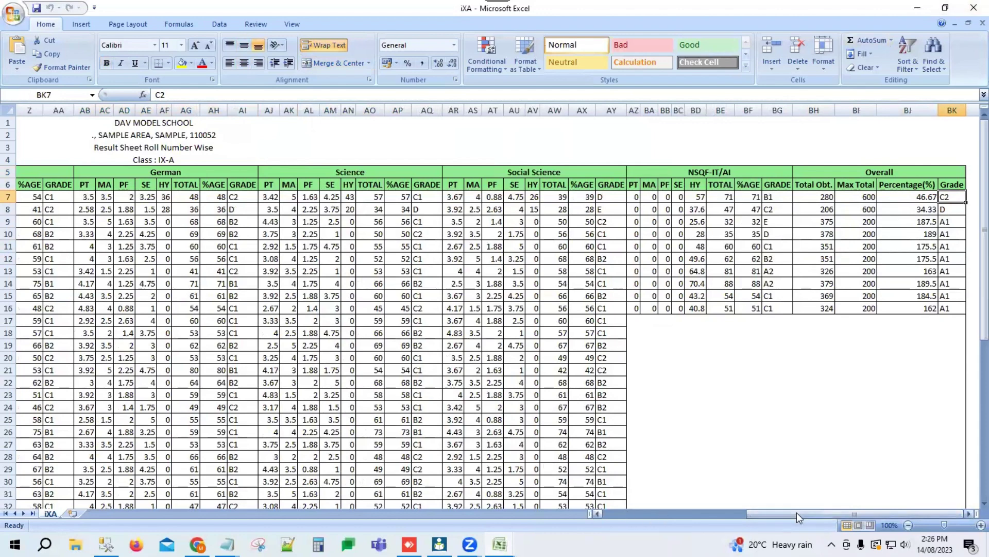
Step: Look through the student rows of the iXA sheet, close the workbook and switch back to SMART SCHOOL
left_click_drag(796, 512, 578, 509)
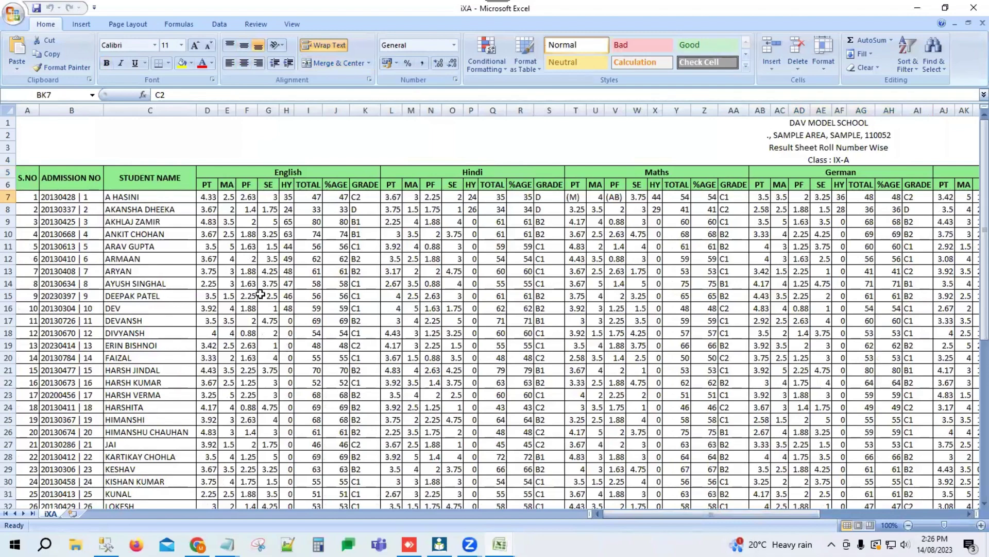
scroll(284, 319, "down", 13)
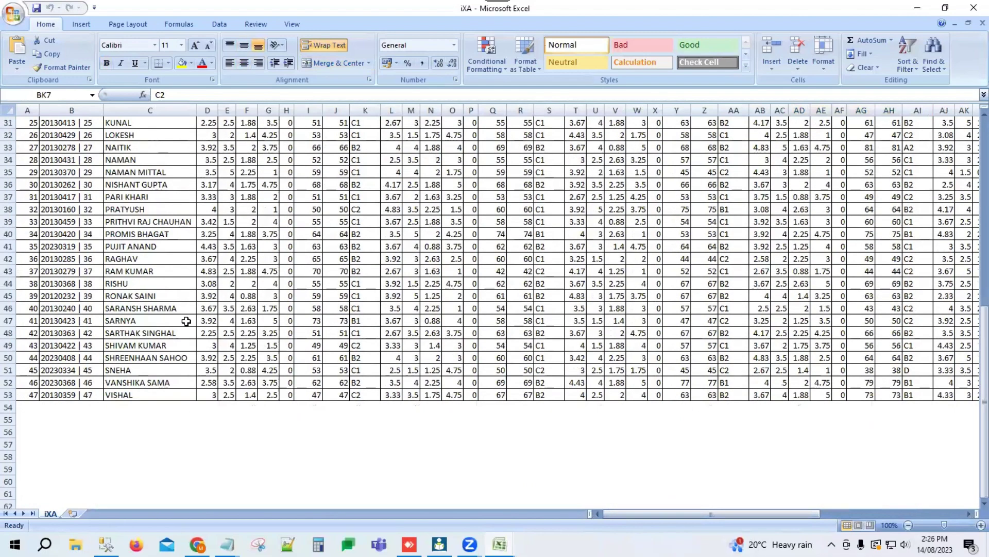
scroll(186, 321, "up", 13)
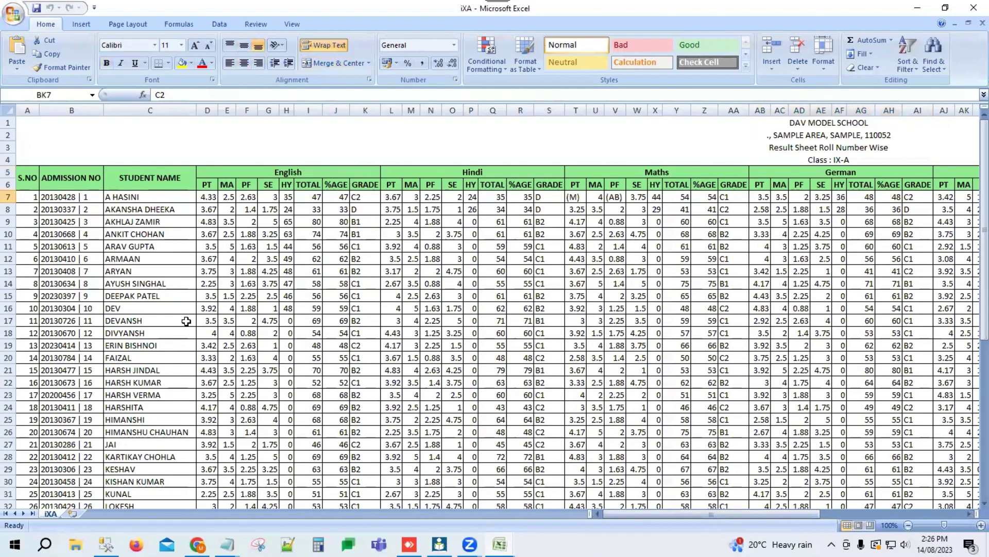
left_click(973, 6)
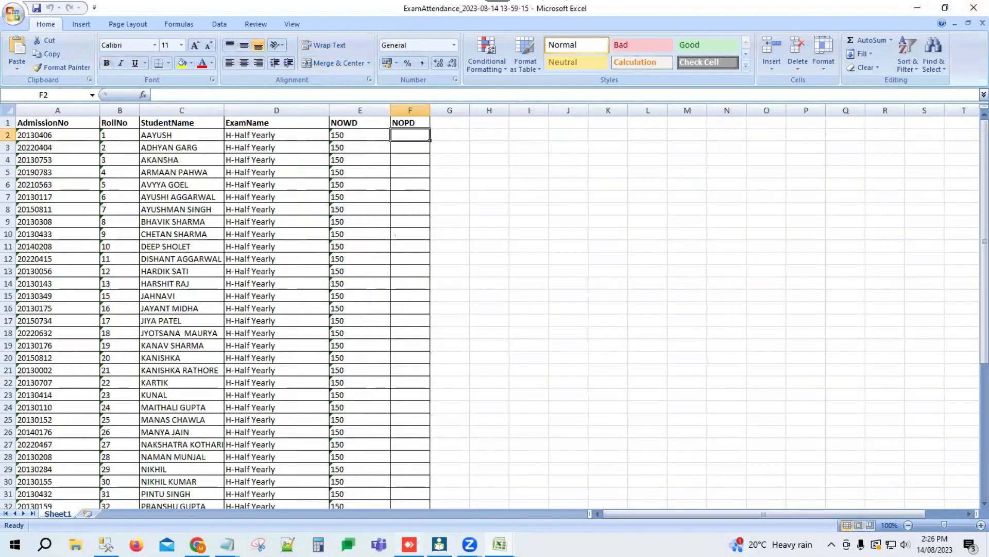
key("alt+Tab")
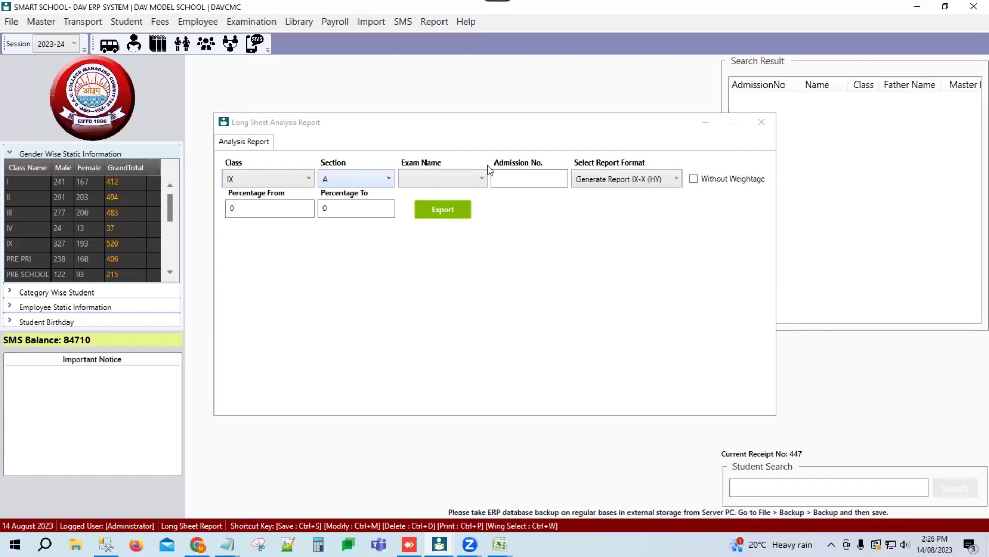
Step: Enable Without Weightage for the IX-X (HY) report and export it to the Desktop as an Excel file named ww
left_click(694, 179)
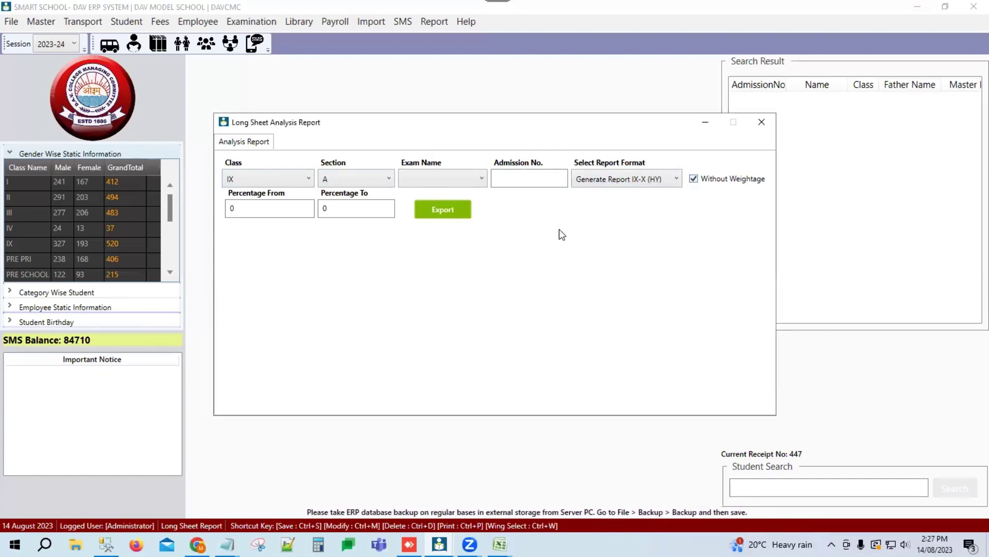
left_click(442, 209)
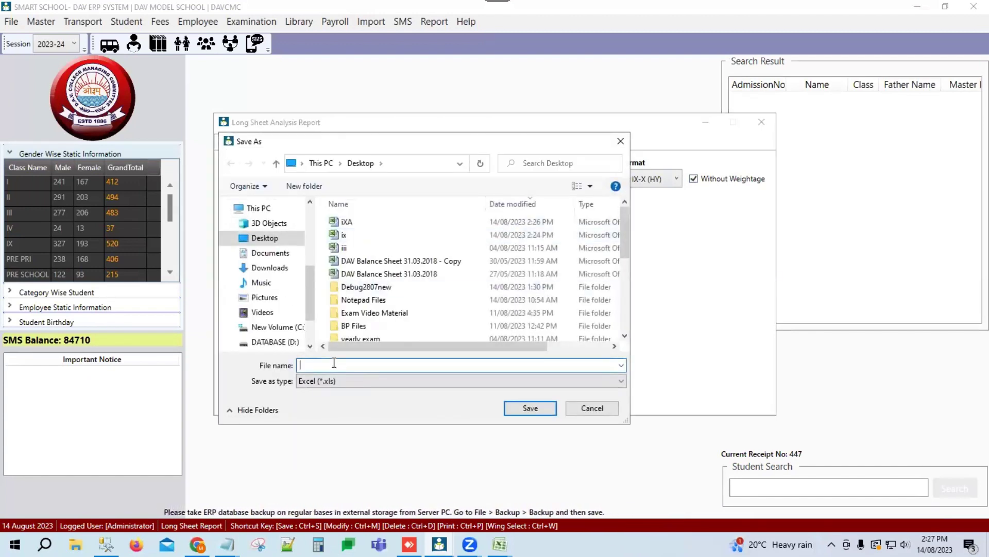
type("ww")
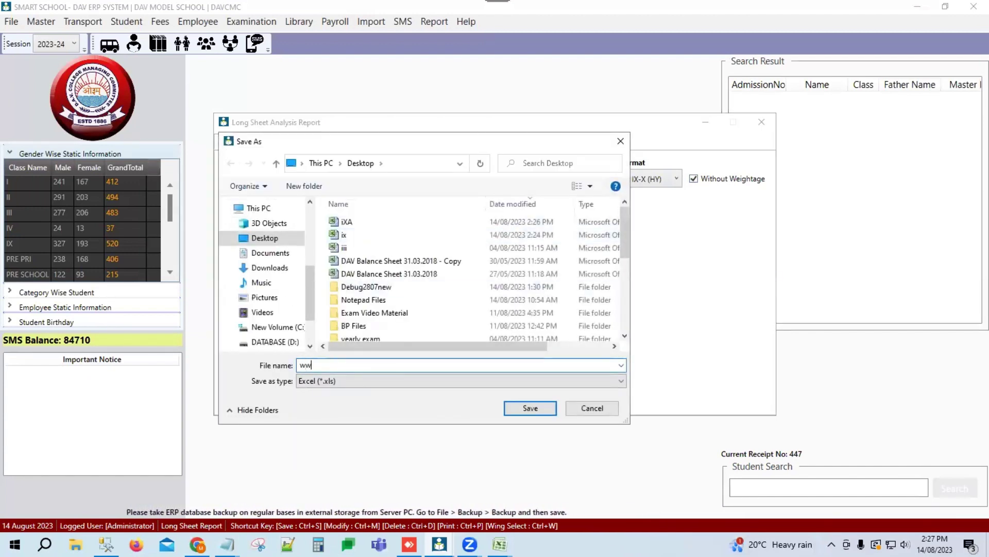
left_click(525, 409)
left_click(537, 314)
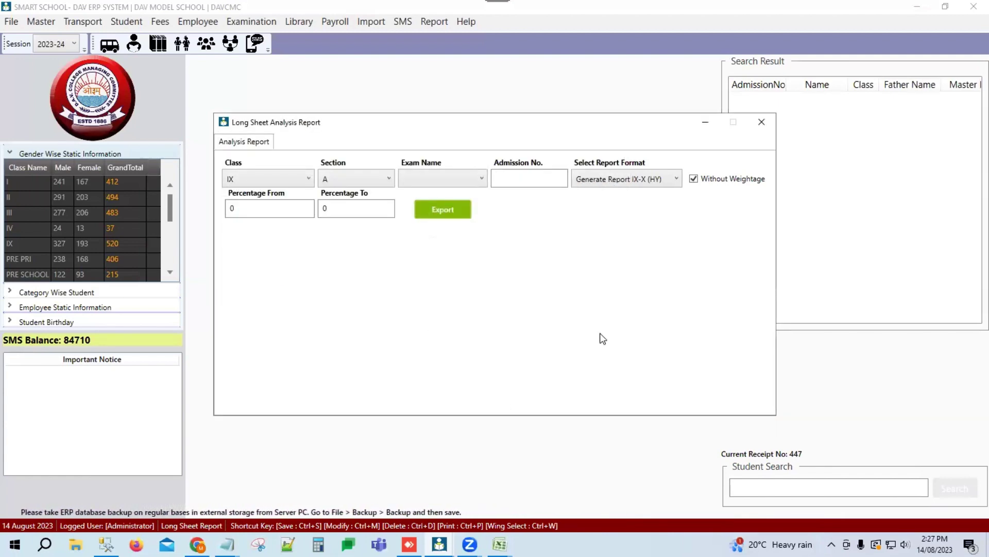
Step: Open the ww workbook from the Desktop and examine the English PT, MA, PF, SE and HY marks
key("super+d")
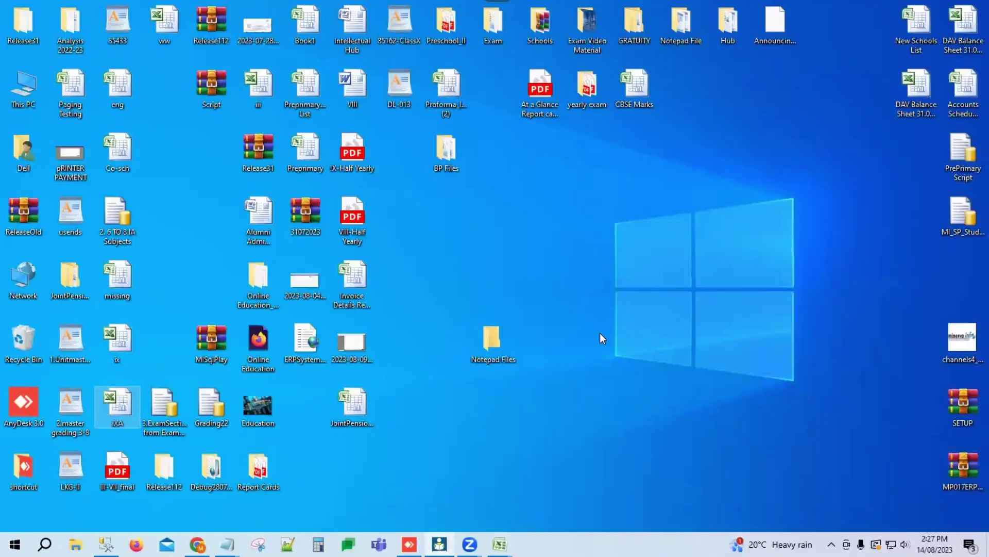
double_click(163, 23)
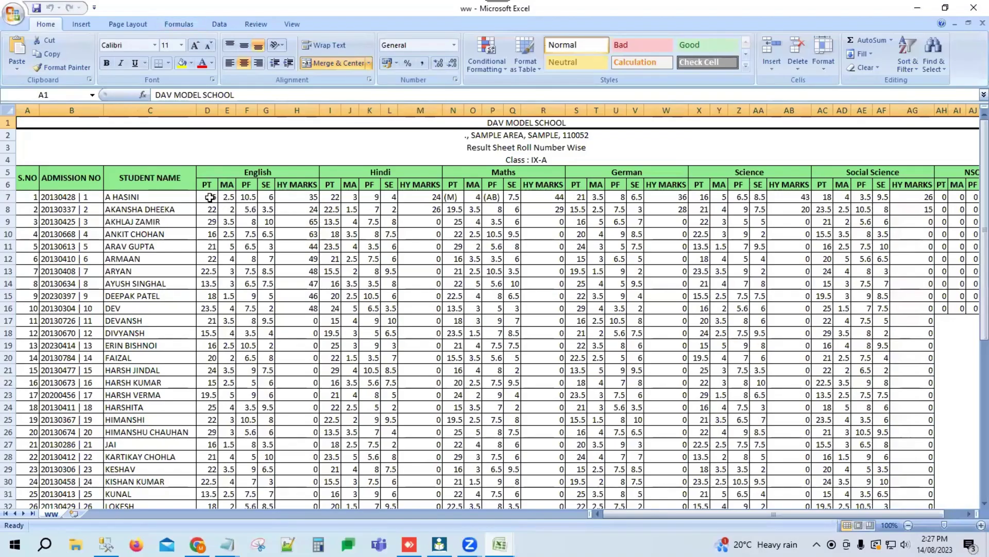
left_click(209, 197)
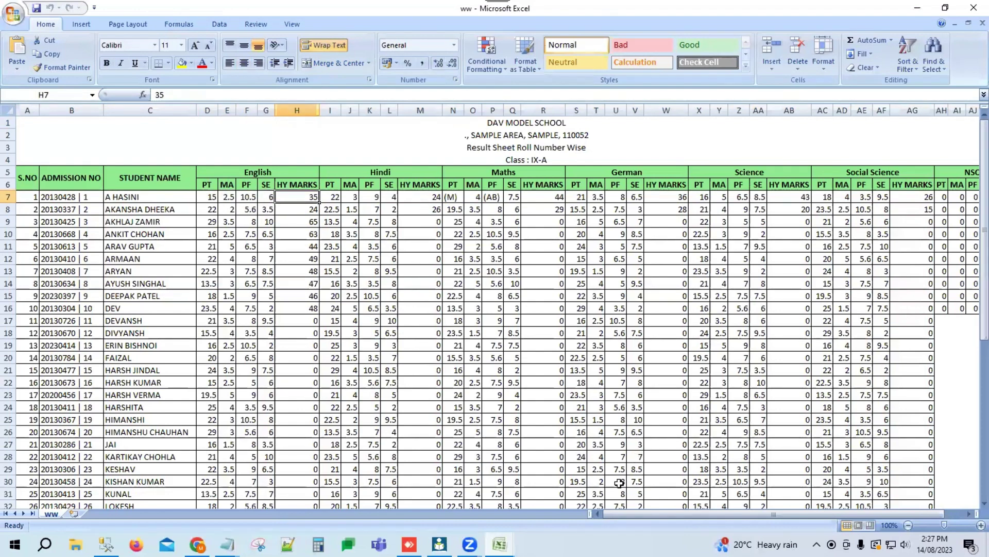
left_click(546, 357)
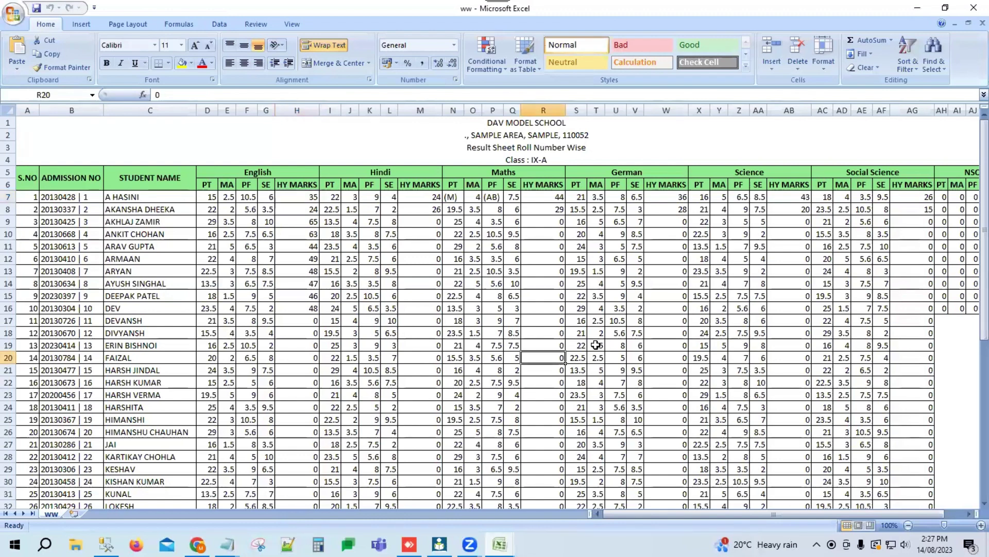
Step: Look across the ww sheet's subject columns through NSQF-IT/AI, then switch back to SMART SCHOOL and close the Long Sheet Analysis Report
left_click_drag(633, 514, 654, 513)
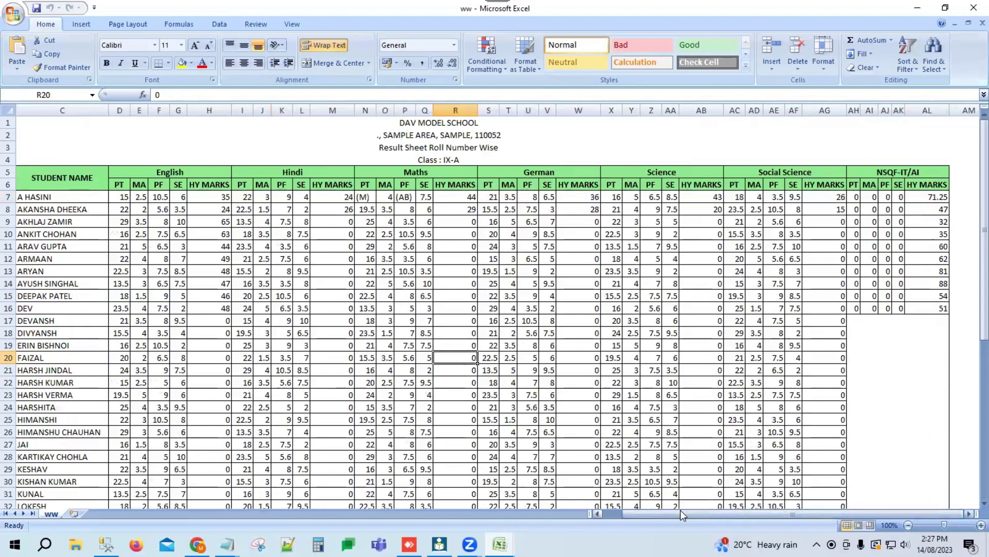
left_click_drag(680, 514, 659, 514)
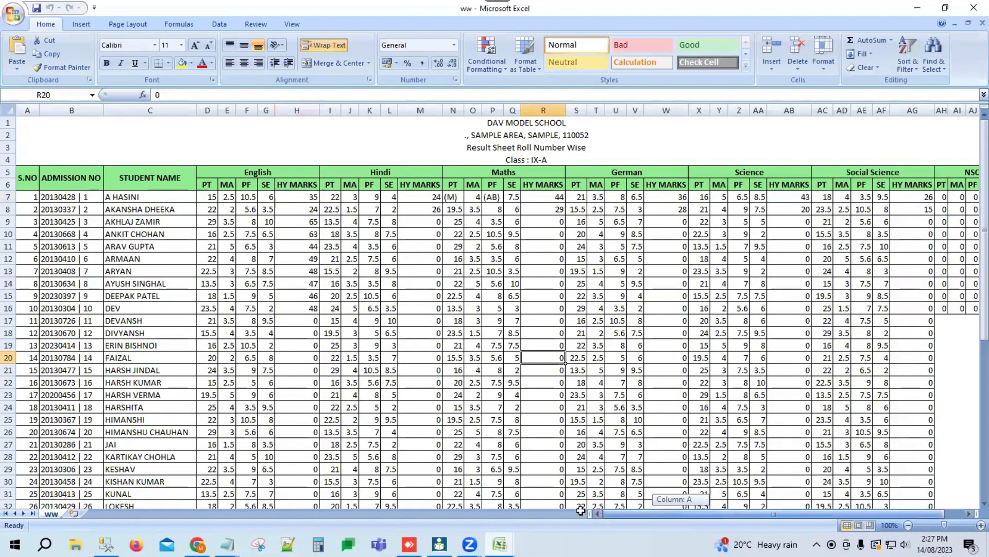
left_click(210, 198)
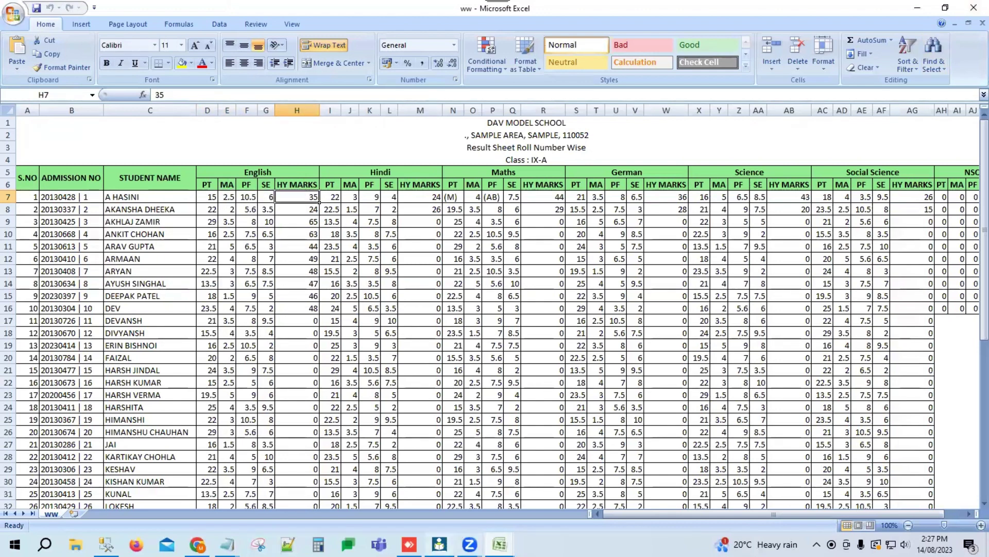
key("alt+Tab")
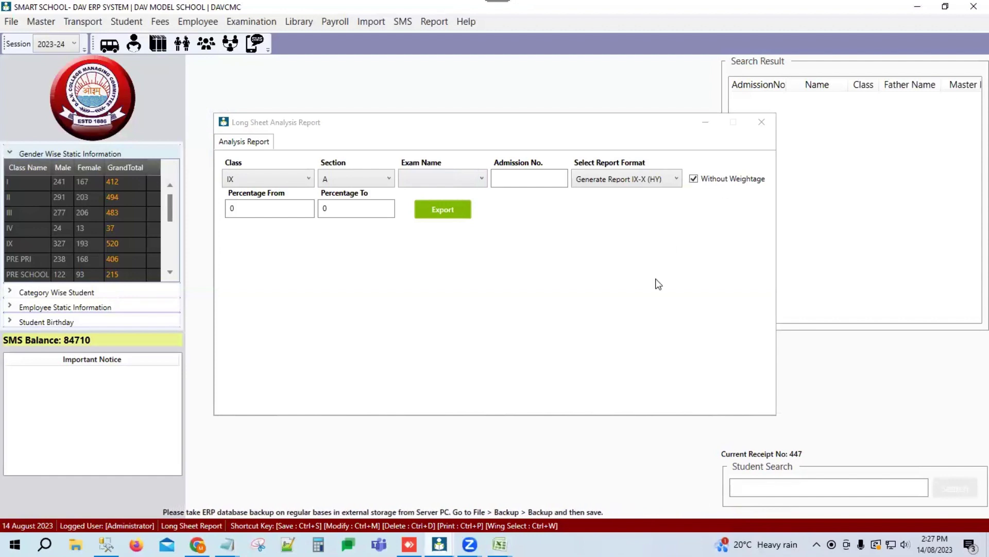
left_click(763, 125)
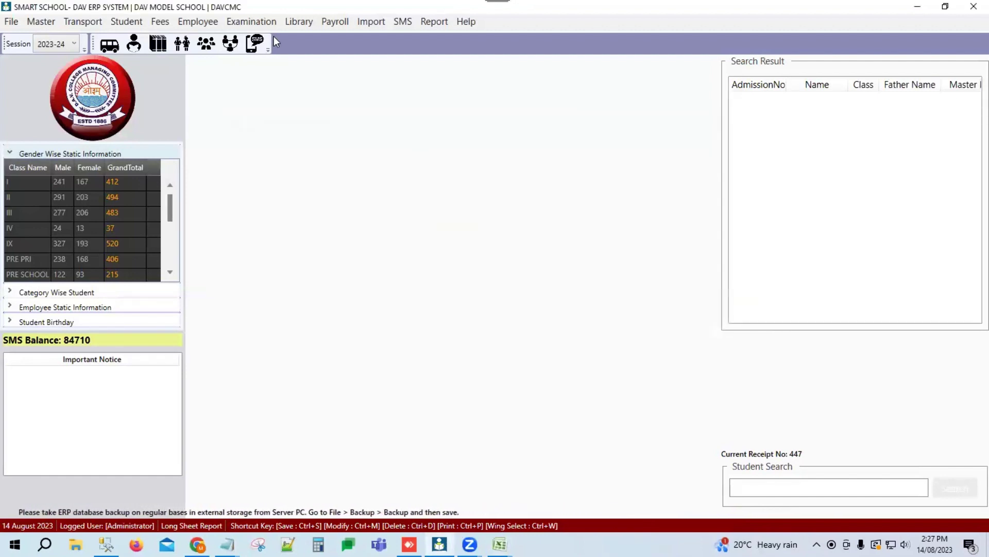
Step: Open the Exam Student Marks Delete form and set the class to IX and the section to A
left_click(264, 23)
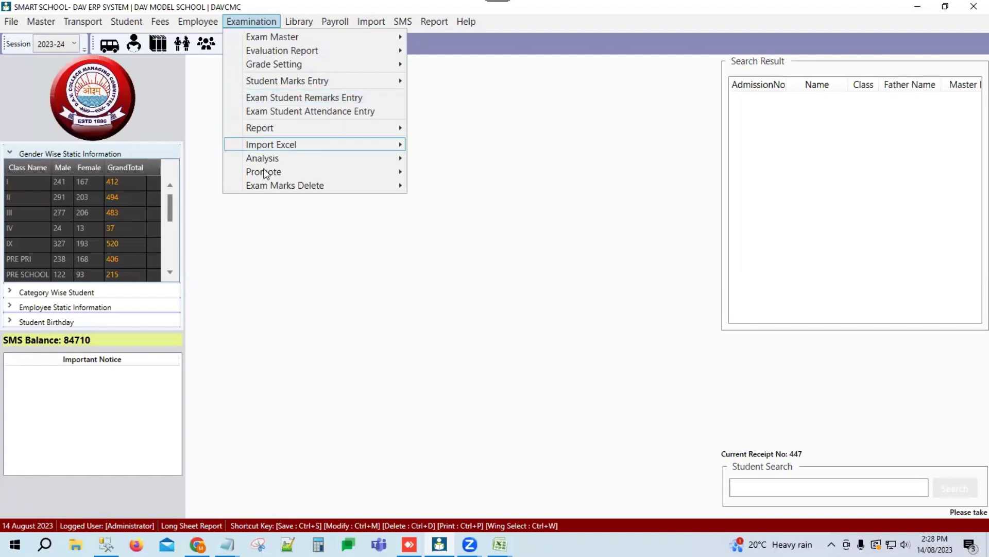
mouse_move(265, 187)
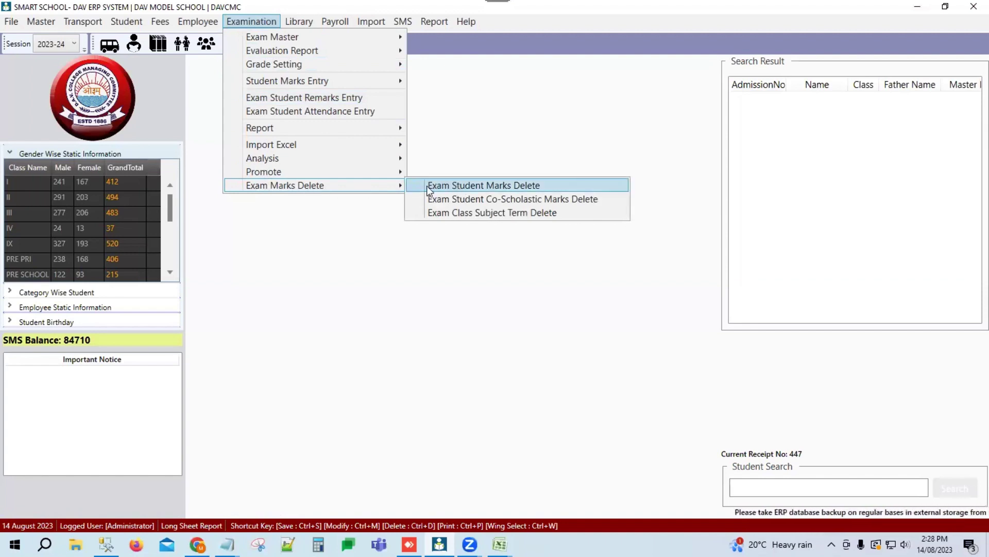
left_click(475, 186)
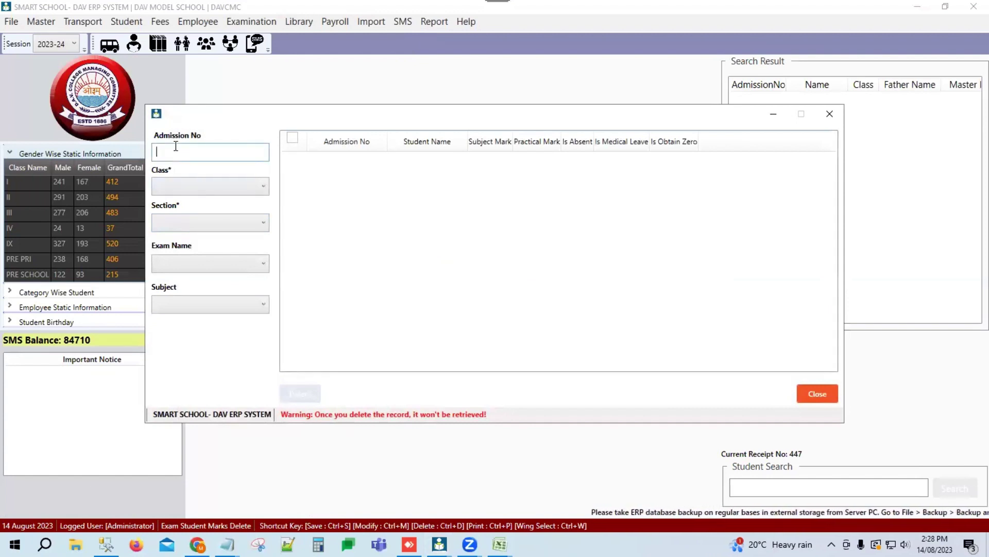
left_click(213, 192)
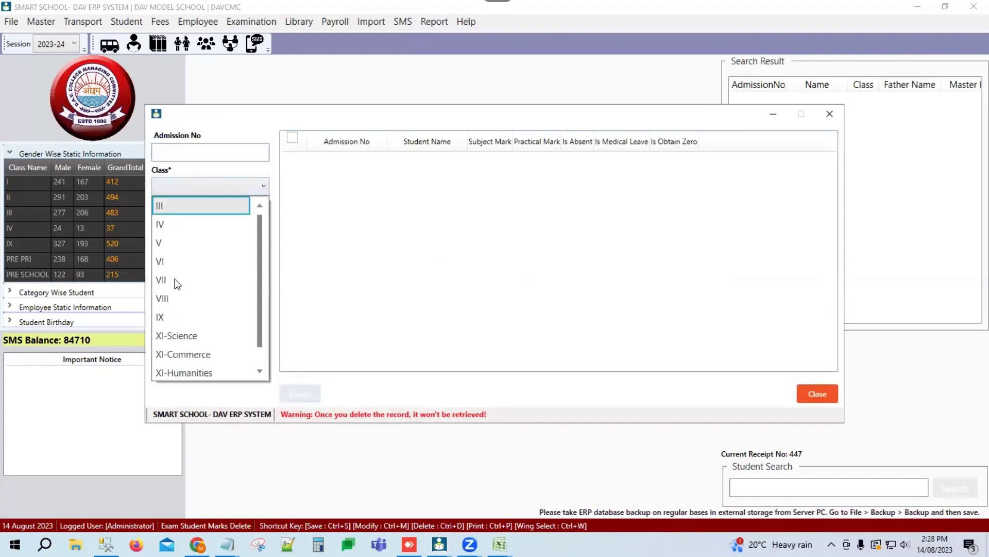
left_click(173, 320)
left_click(237, 224)
scroll(193, 238, "up", 1)
left_click(193, 238)
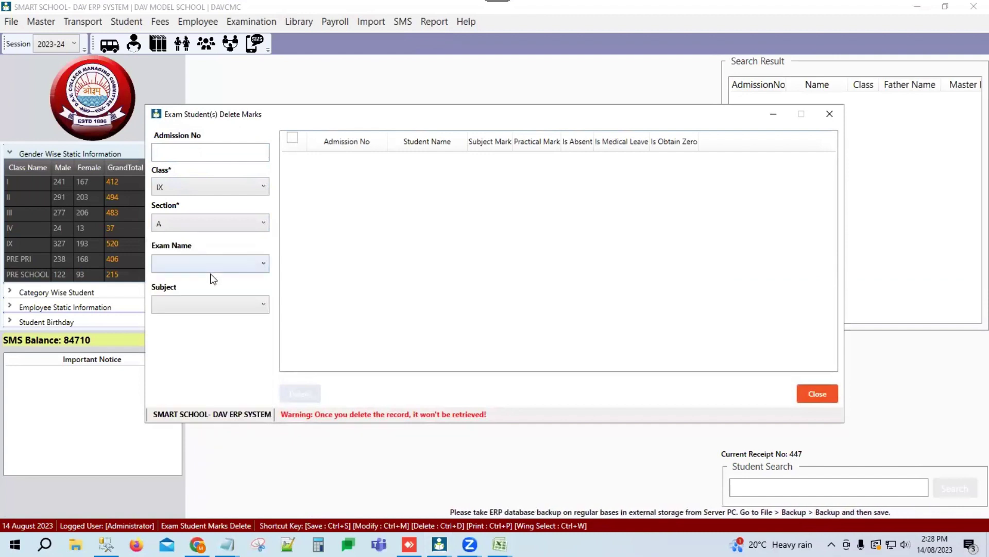
Step: List the English marks for H-Periodic Test-1 and select all student records
left_click(221, 264)
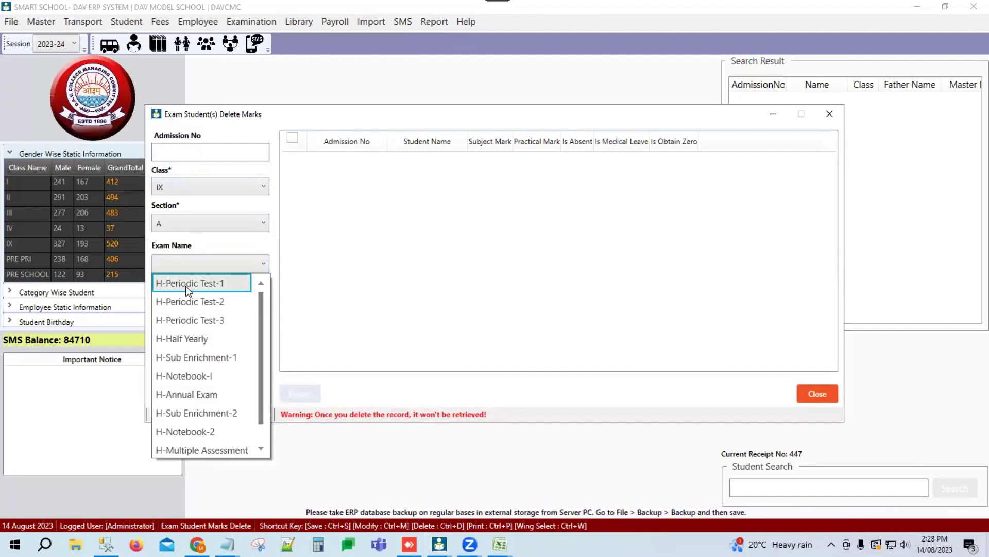
left_click(202, 286)
left_click(221, 304)
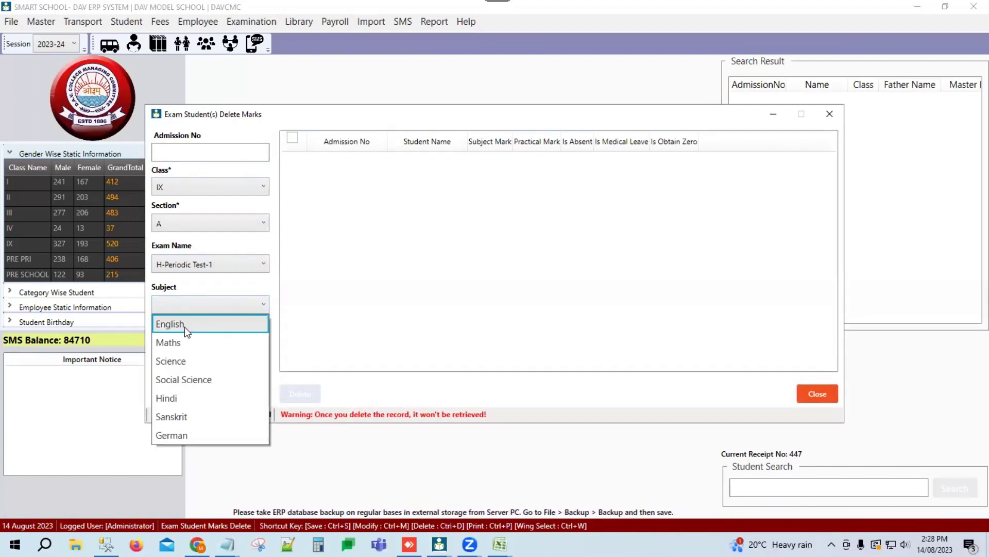
left_click(367, 345)
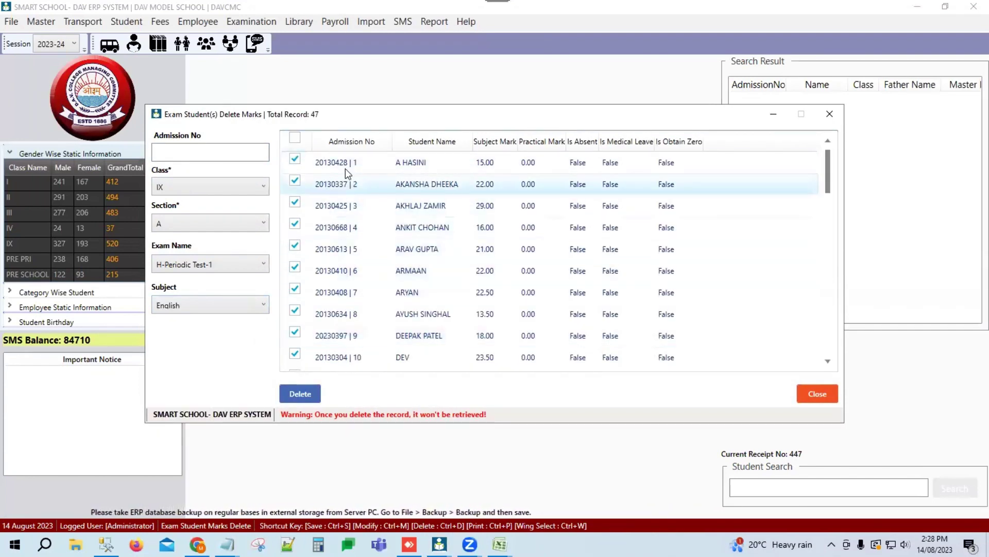
left_click(295, 138)
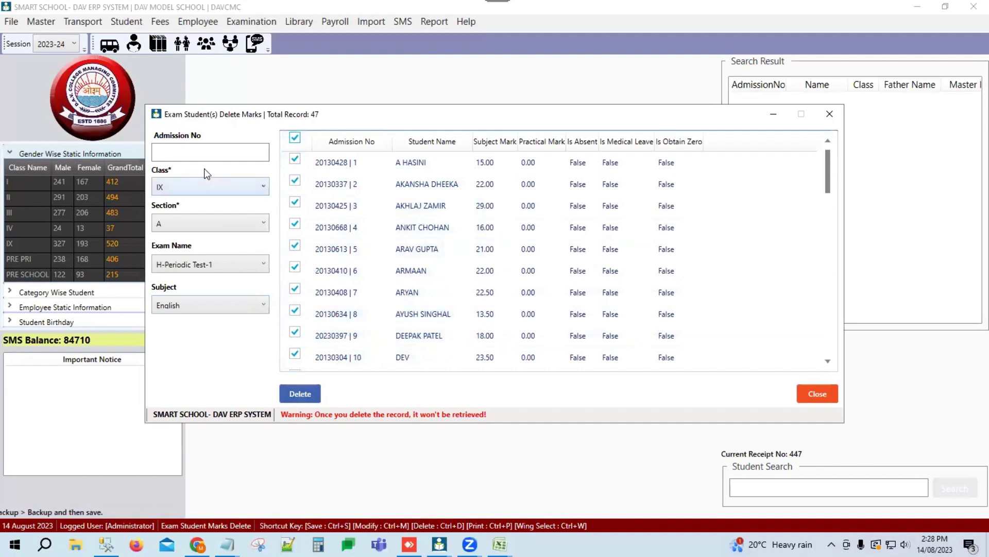
Step: Reset the marks deletion filters, reload class IX section A English marks for H-Periodic Test-1, and select all student records
left_click(172, 153)
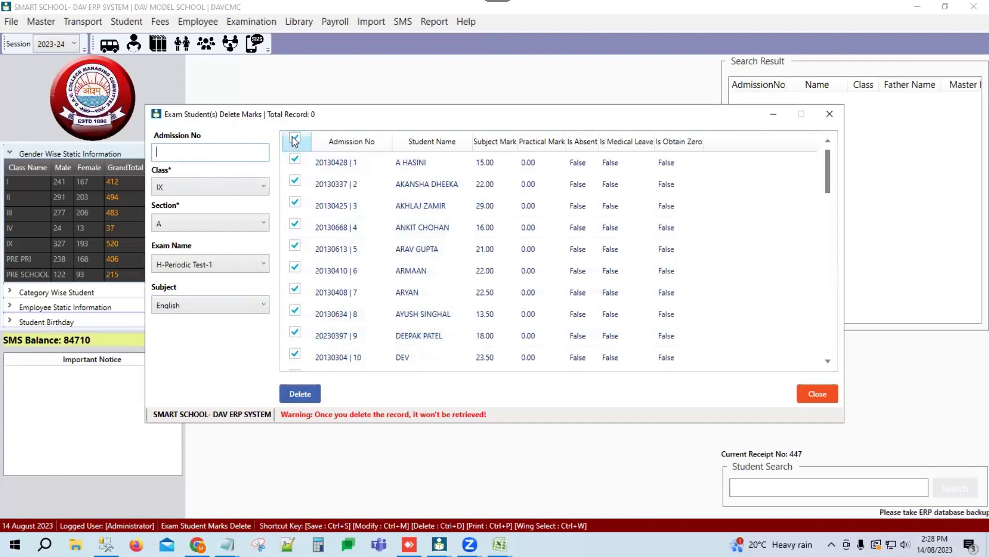
left_click(262, 185)
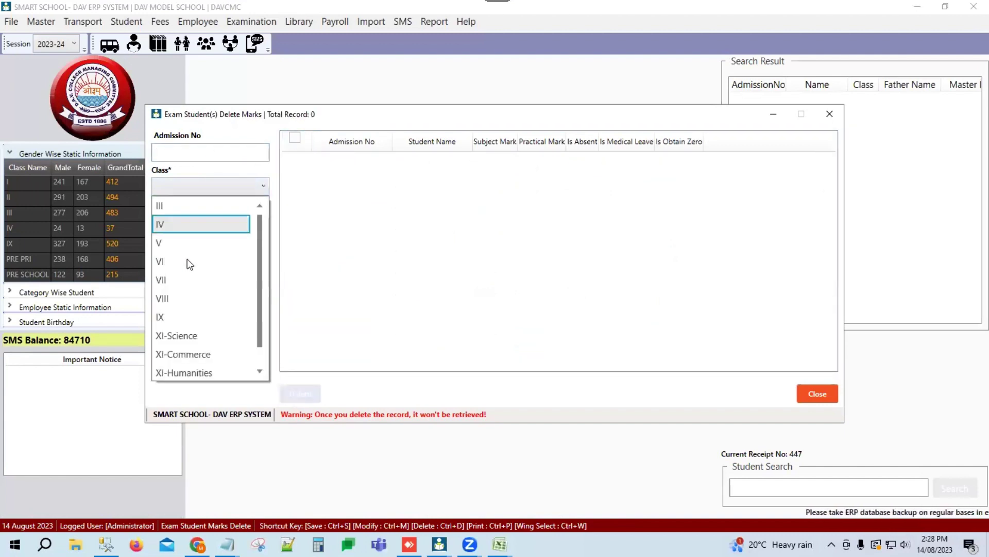
left_click(175, 322)
left_click(207, 225)
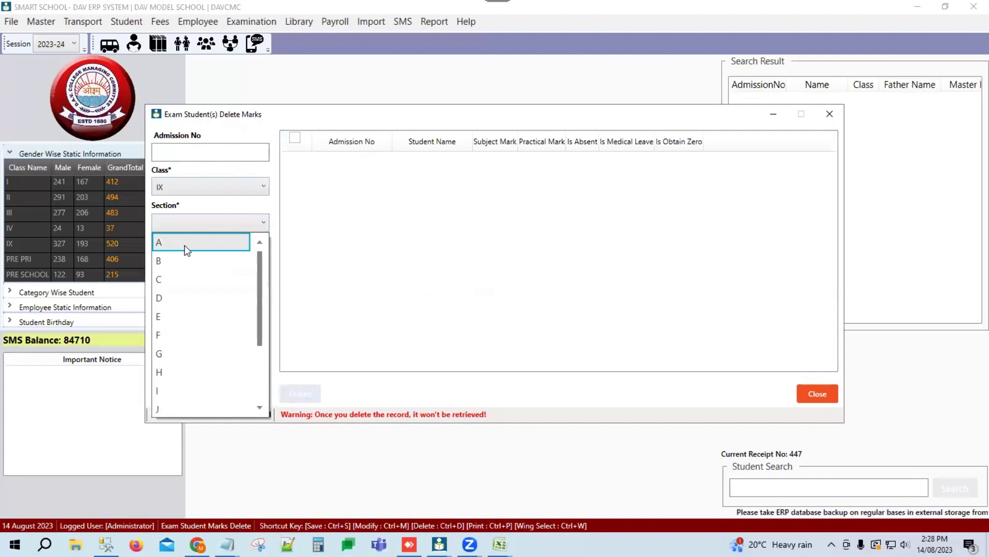
left_click(185, 245)
left_click(227, 263)
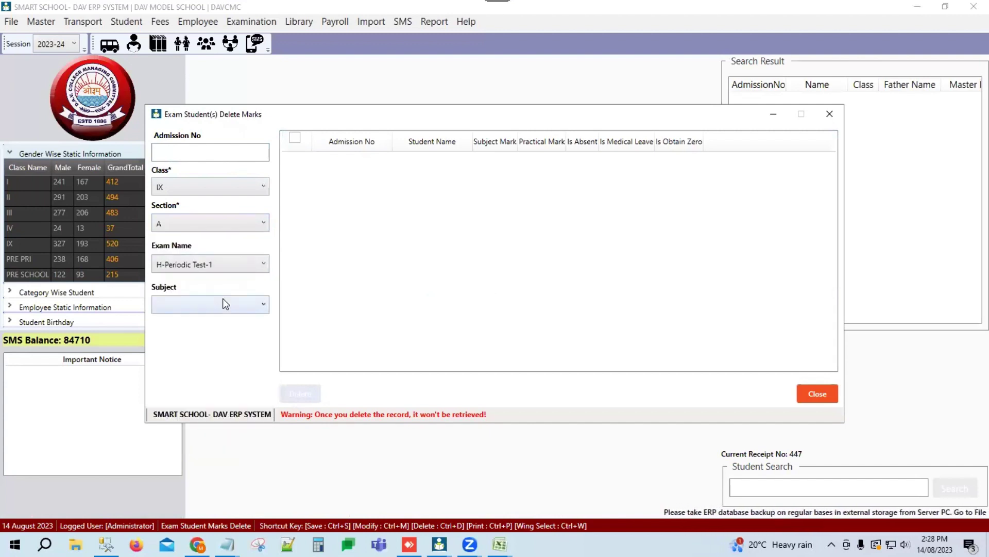
left_click(225, 304)
left_click(303, 203)
left_click(295, 138)
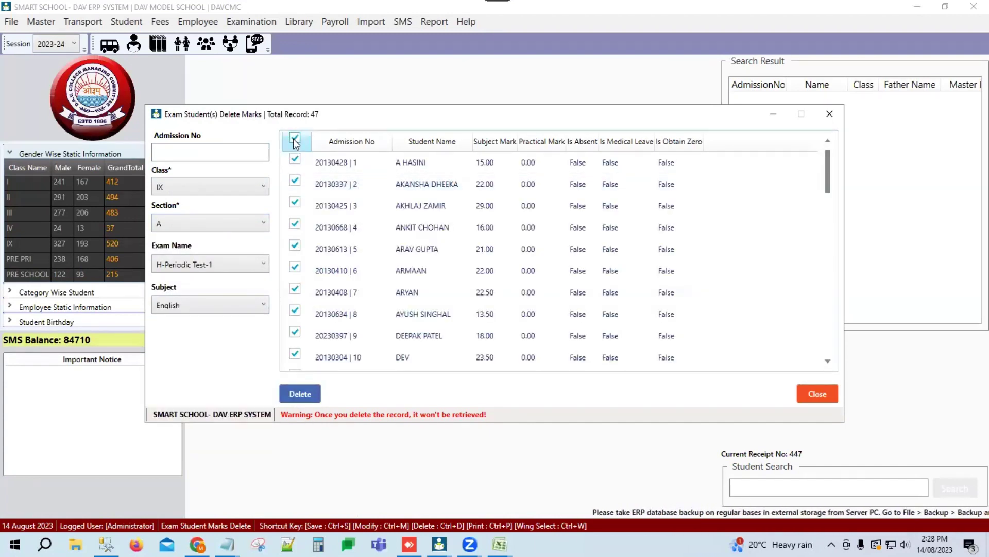
Step: Deselect all records, select only the fourth student's record, and close the form without deleting any marks
left_click(296, 139)
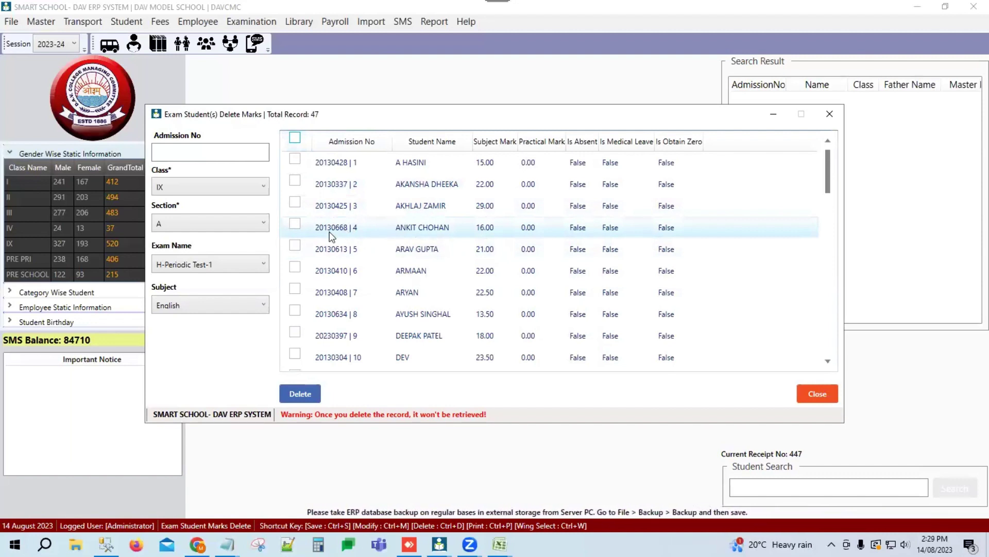
left_click(294, 223)
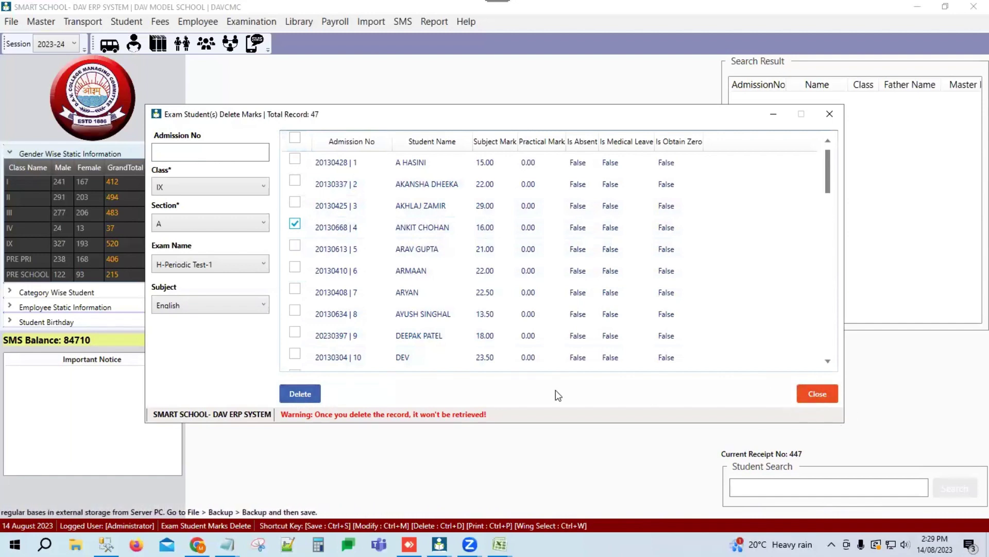
left_click(818, 395)
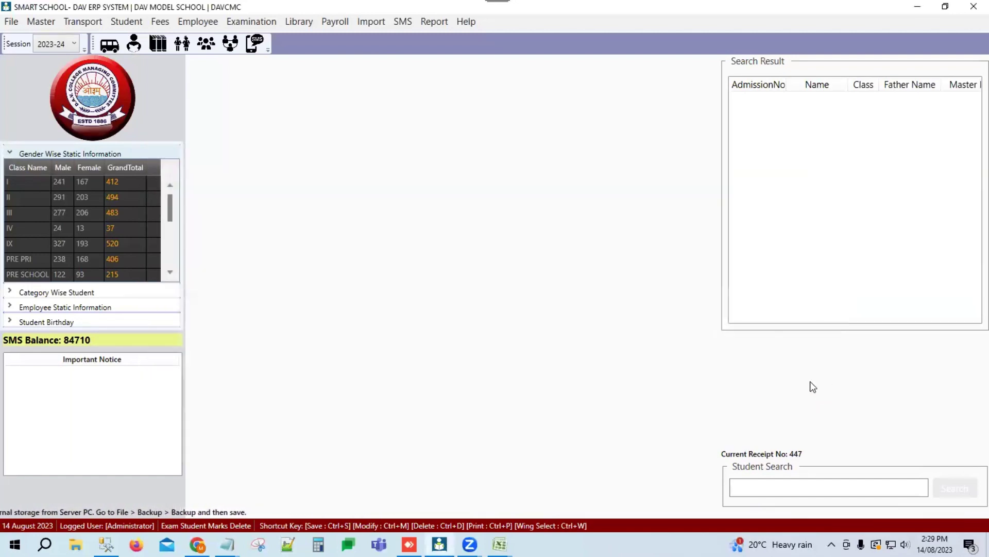
Step: Open the Exam Student Co-Scholastic Marks Delete form and set the report type to Old Report and the exam type to Co-Scholastic
left_click(249, 19)
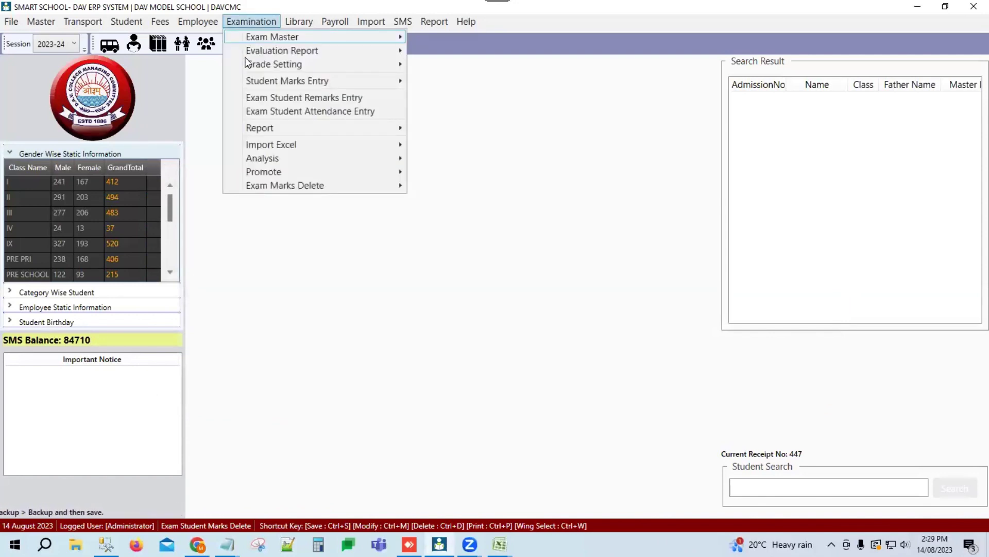
mouse_move(276, 192)
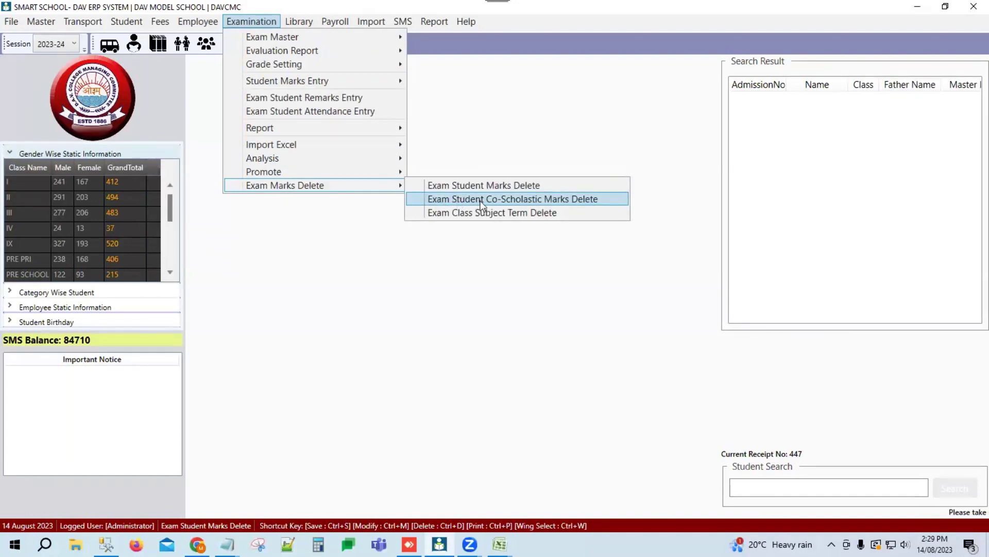
left_click(507, 200)
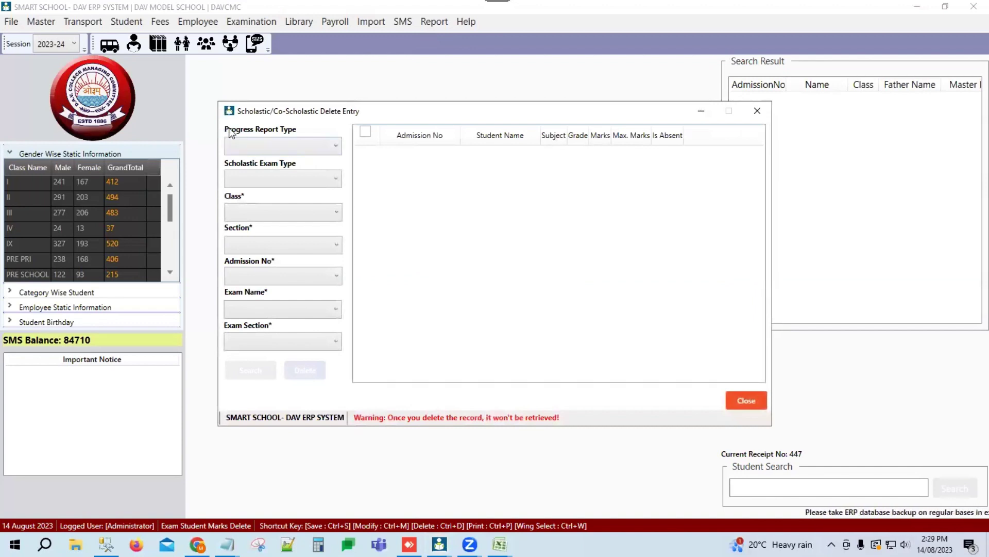
left_click(303, 145)
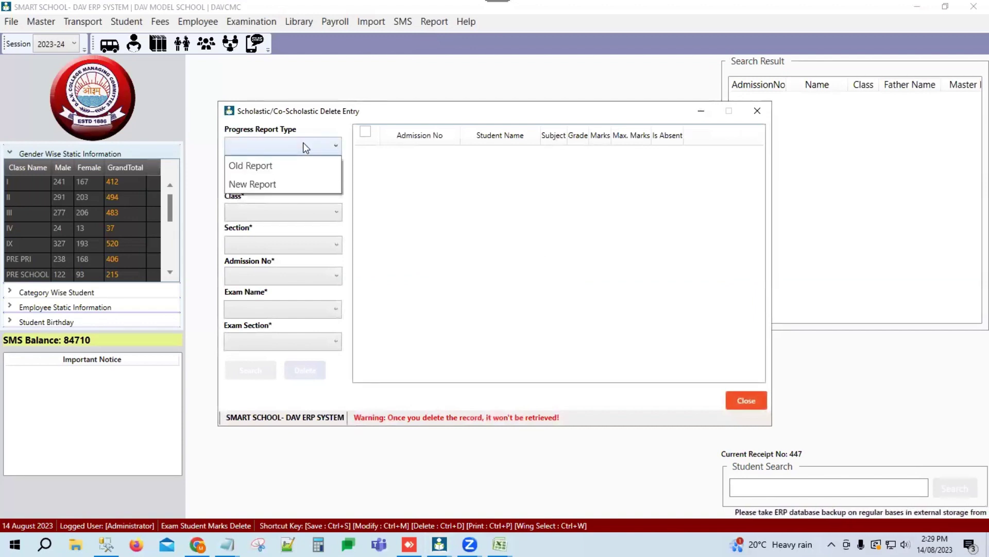
left_click(266, 166)
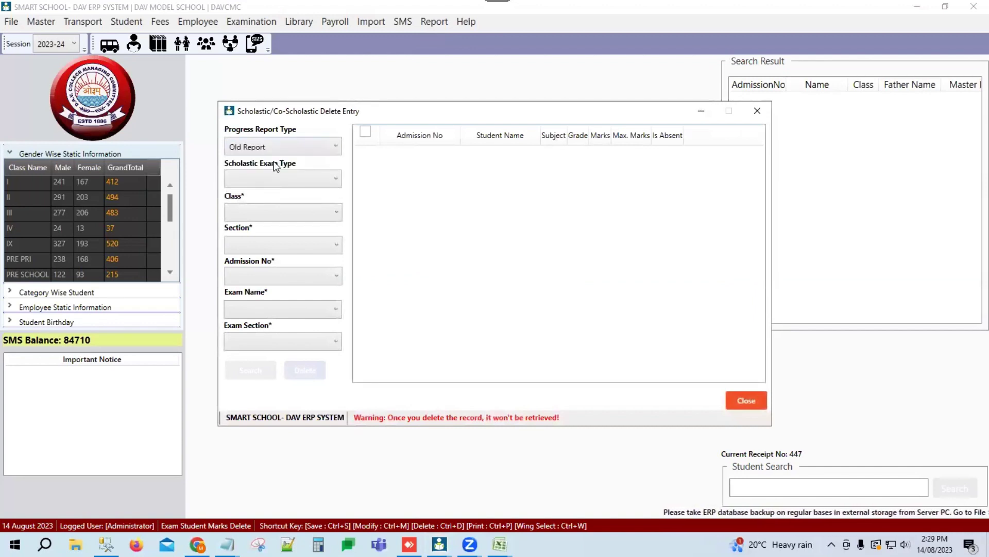
left_click(299, 180)
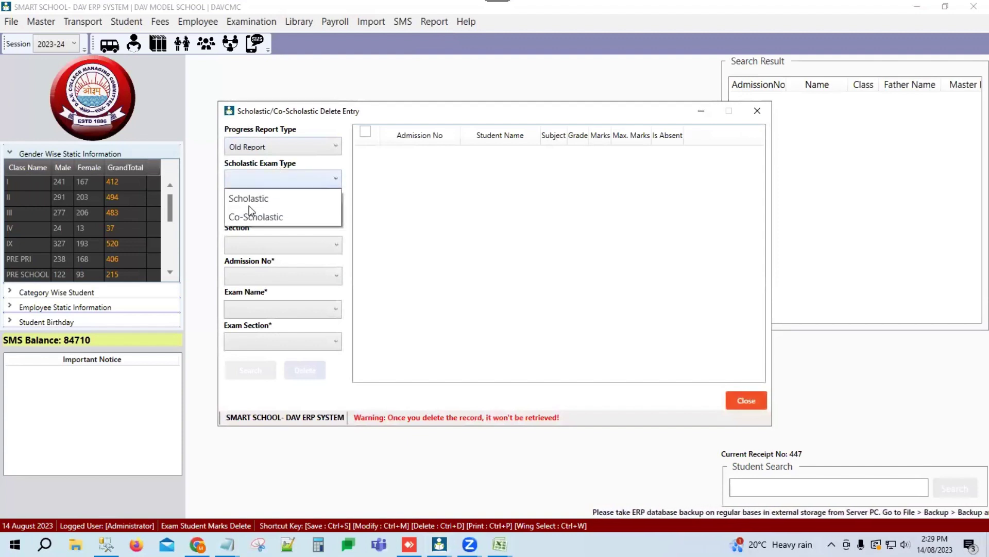
left_click(265, 217)
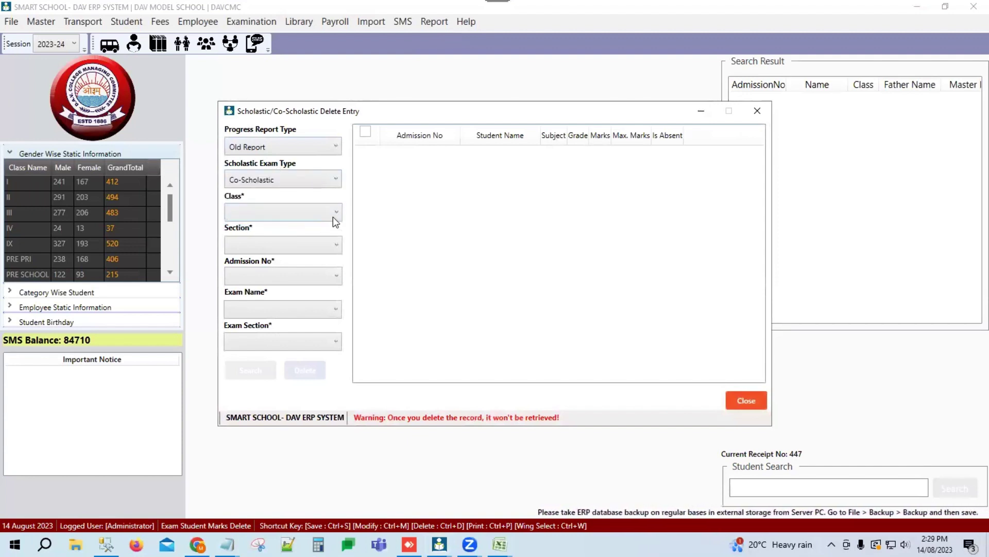
Step: Set the class to IX and the section to A, and choose the first student's admission number
left_click(293, 210)
scroll(240, 342, "down", 2)
left_click(247, 307)
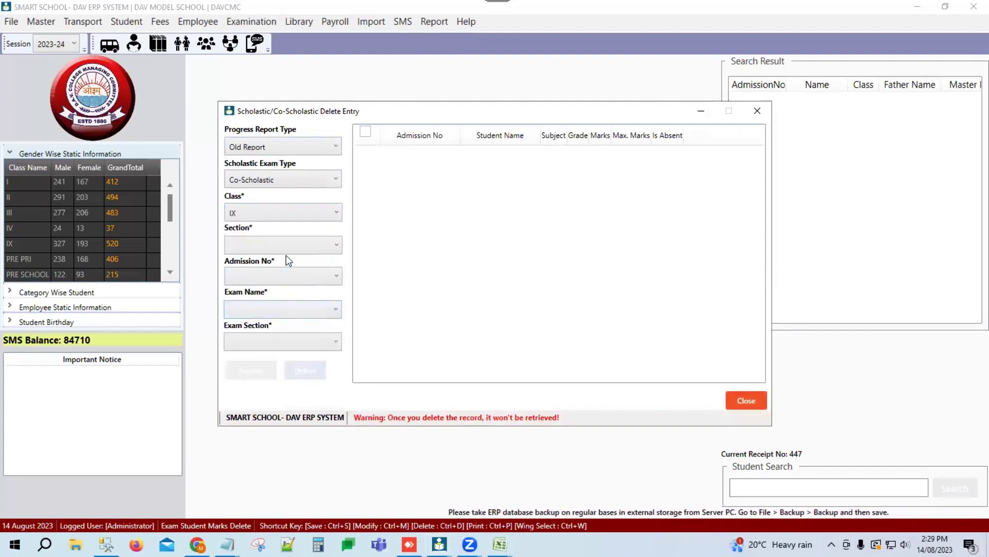
left_click(280, 244)
left_click(255, 261)
left_click(294, 276)
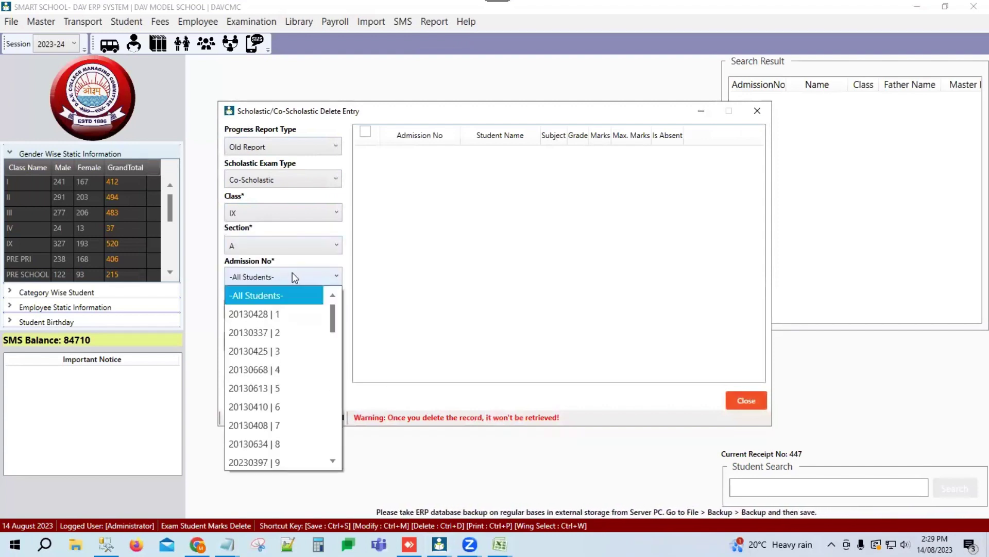
left_click(279, 314)
left_click(297, 309)
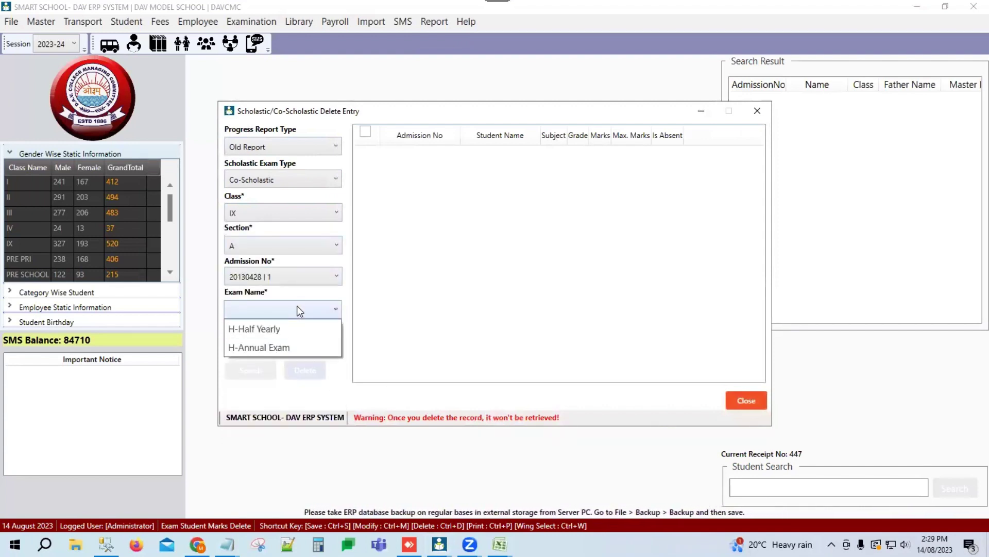
left_click(285, 278)
left_click(284, 277)
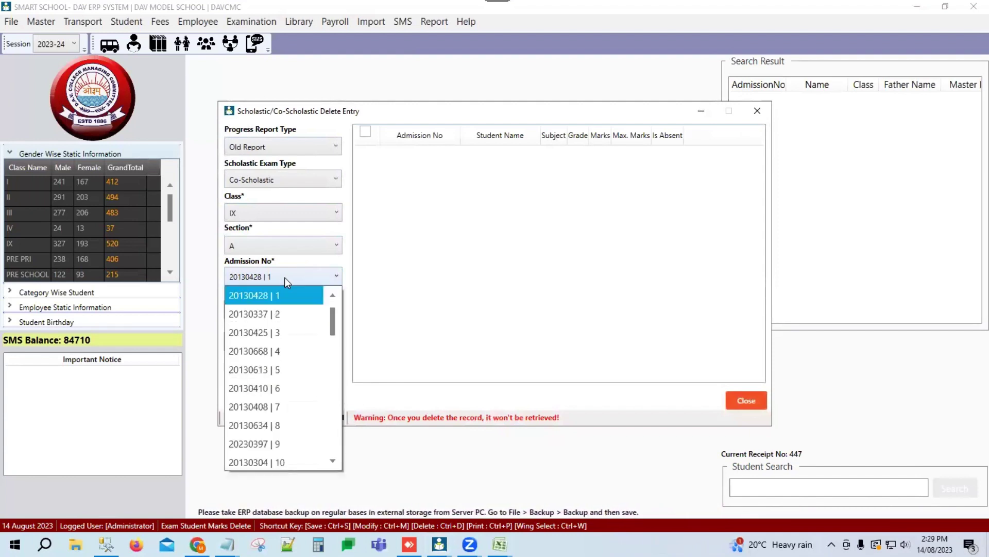
left_click(267, 300)
Step: List the student's H-Half Yearly marks for the exam section Co-Scholastic Areas: Term-1
left_click(295, 308)
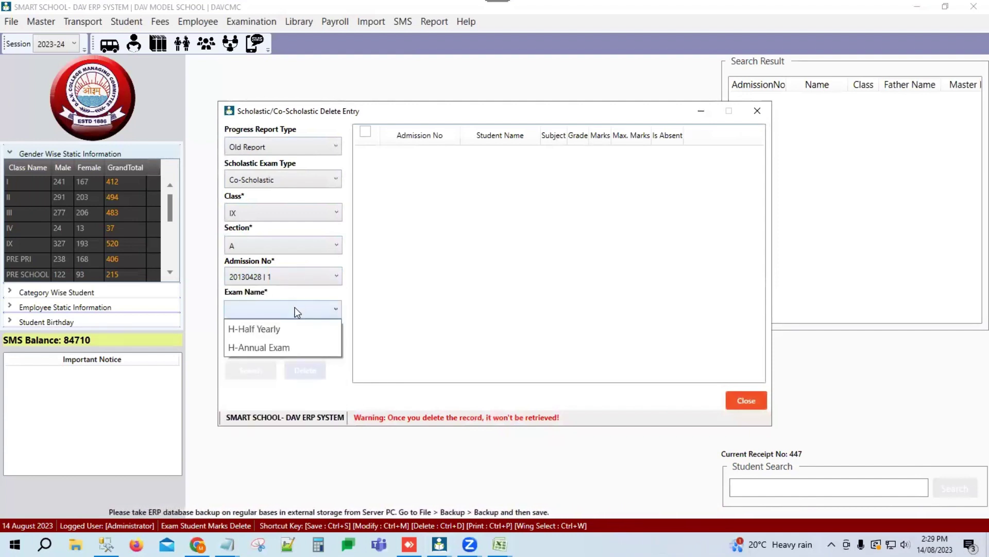
left_click(268, 334)
left_click(297, 340)
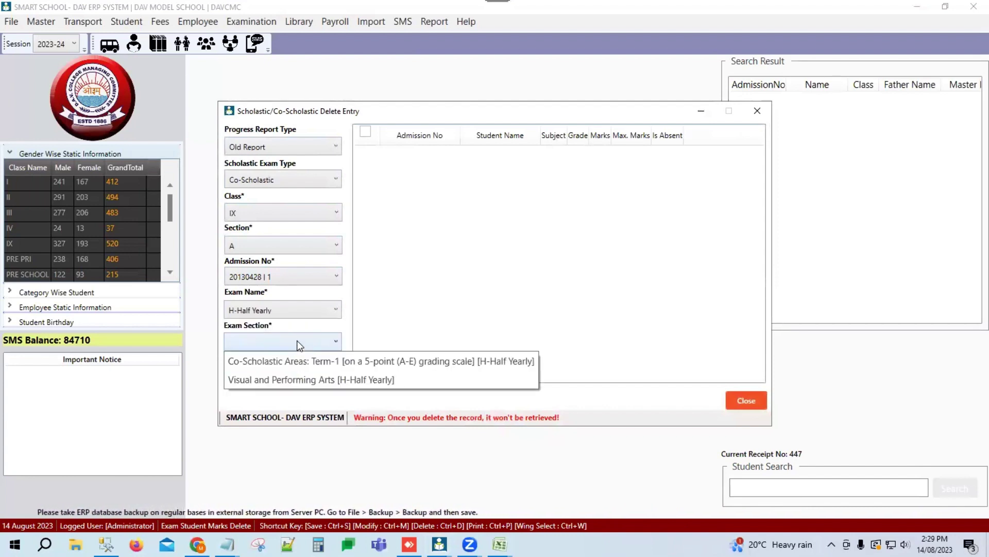
left_click(276, 364)
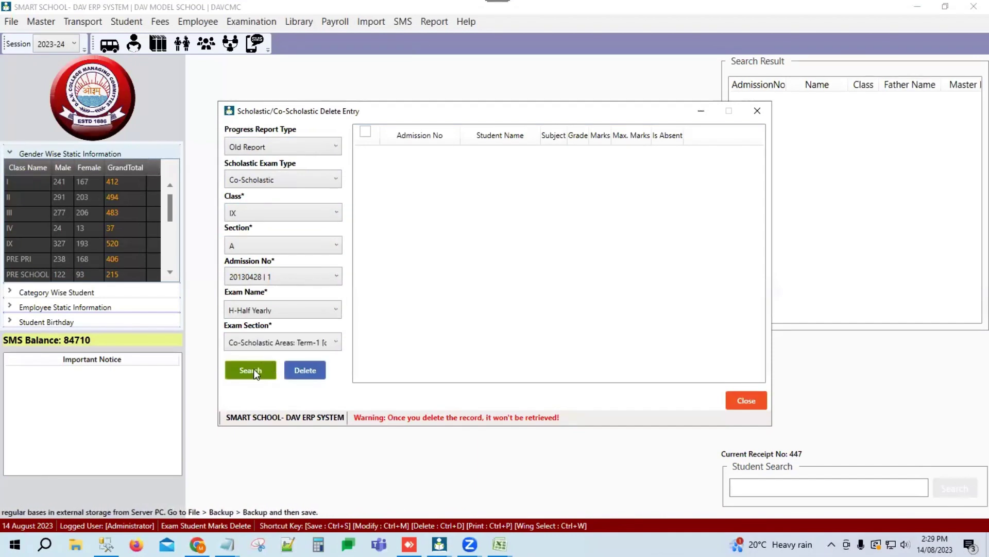
left_click(243, 371)
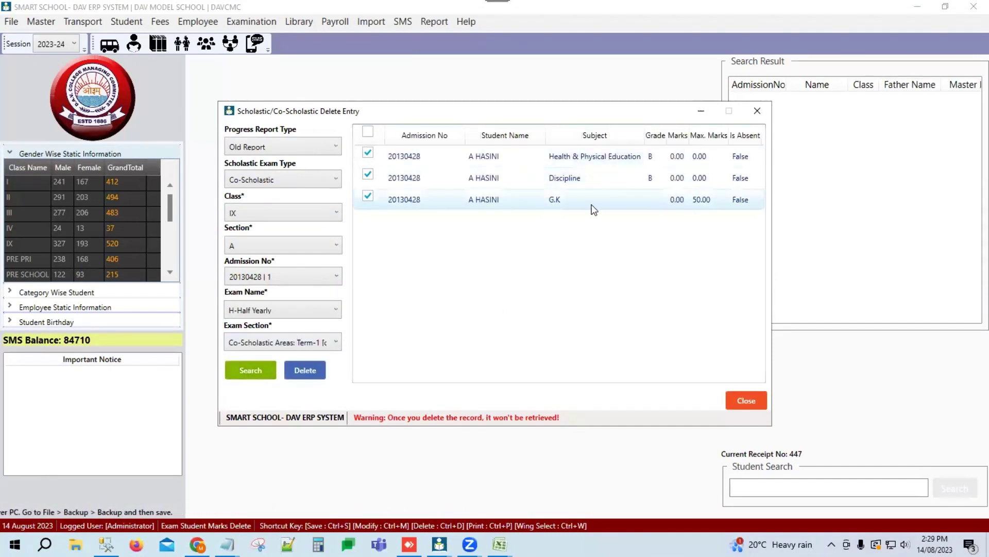
Step: Select only the Discipline record, reselect all the student's records, and close the form without deleting any marks
left_click(580, 177)
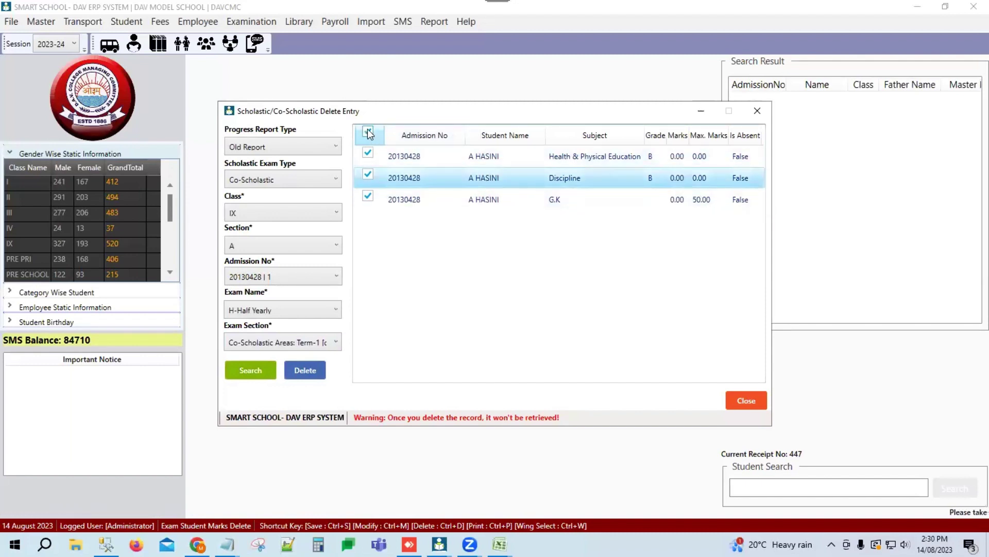
left_click(368, 174)
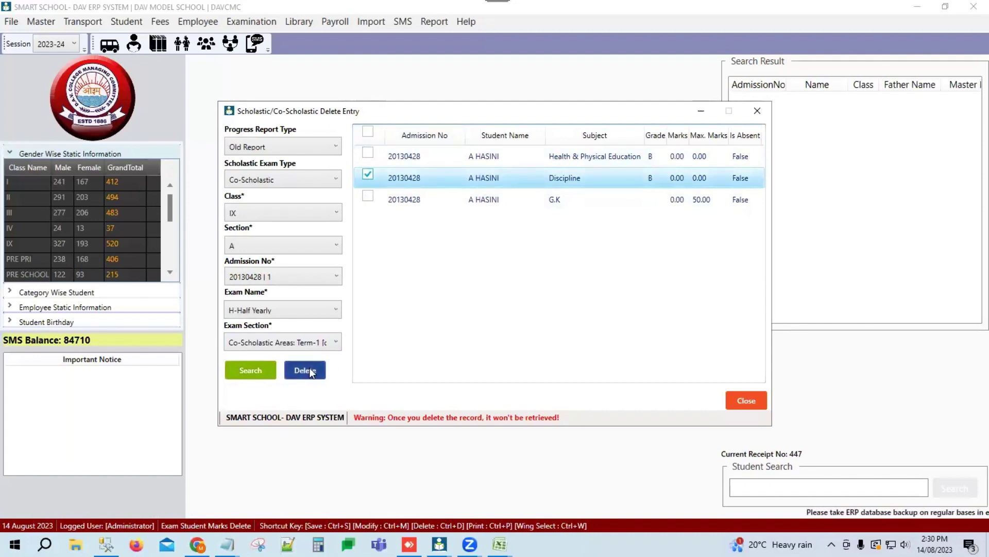
left_click(368, 152)
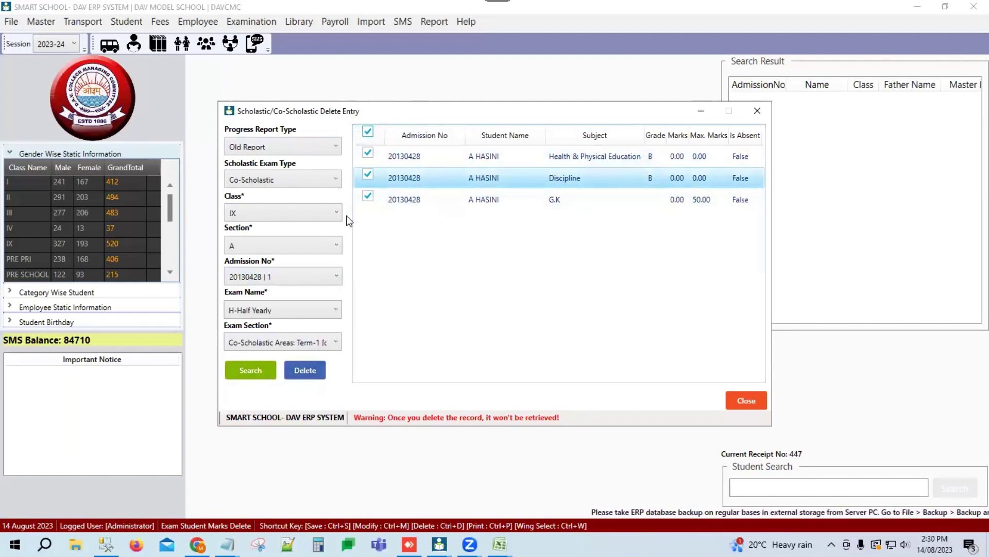
left_click(392, 132)
left_click(742, 400)
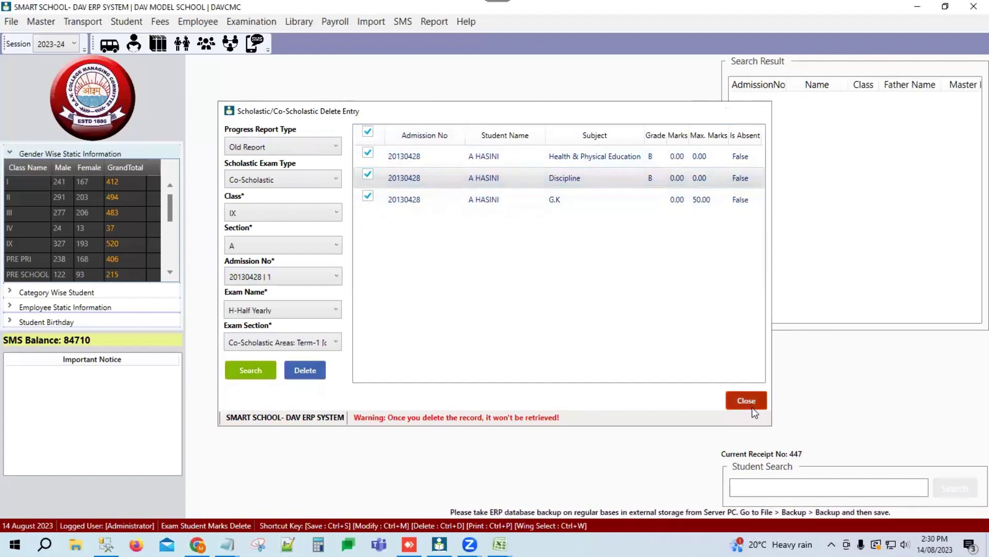
left_click(266, 20)
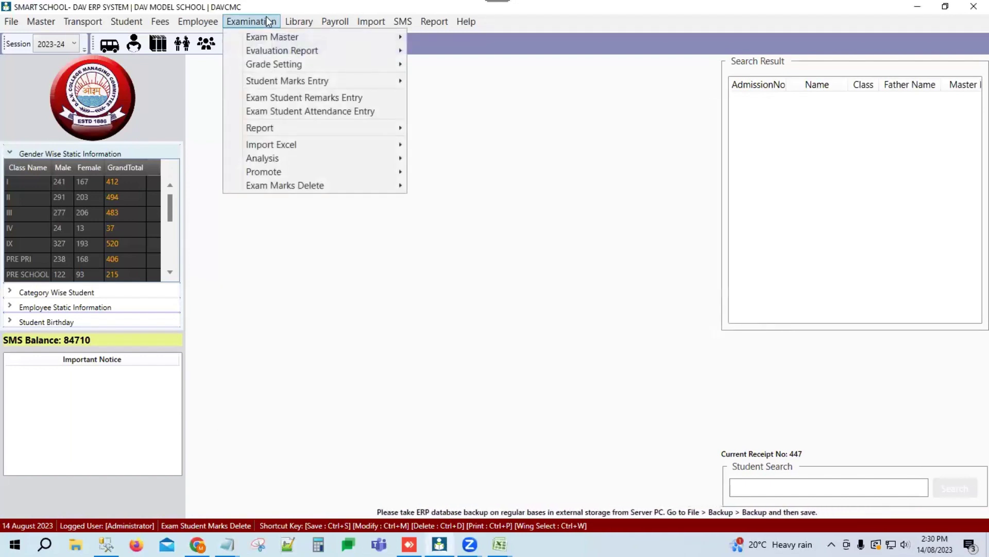
mouse_move(268, 38)
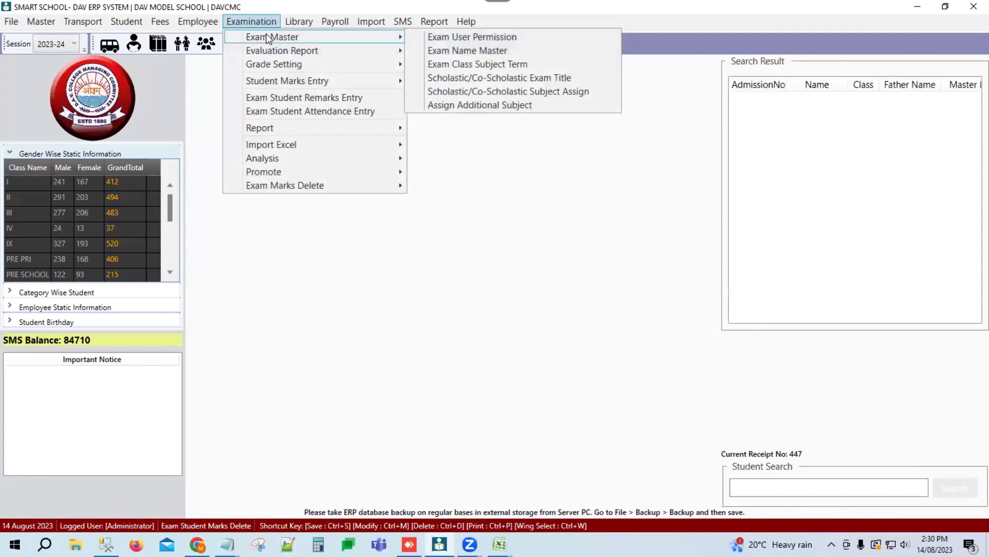
mouse_move(264, 81)
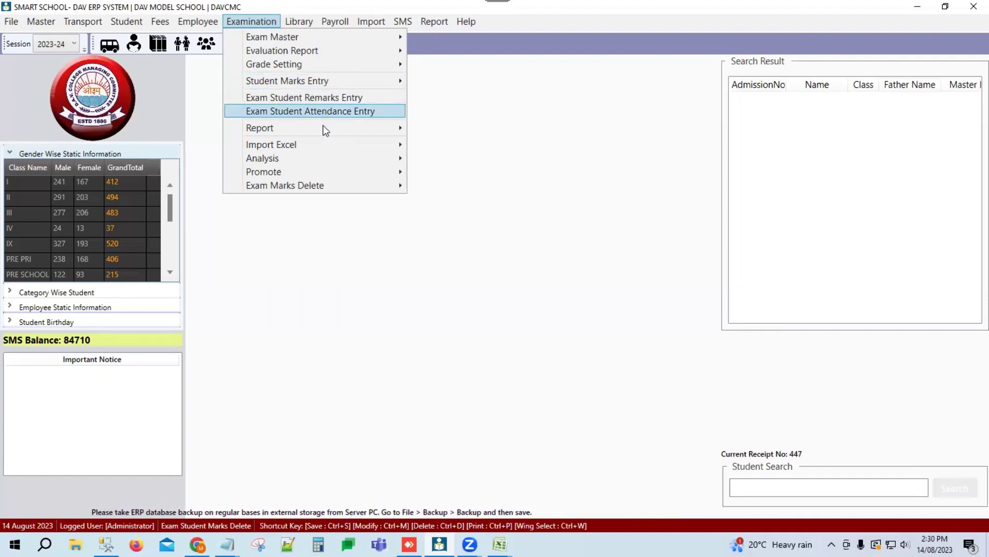
mouse_move(320, 133)
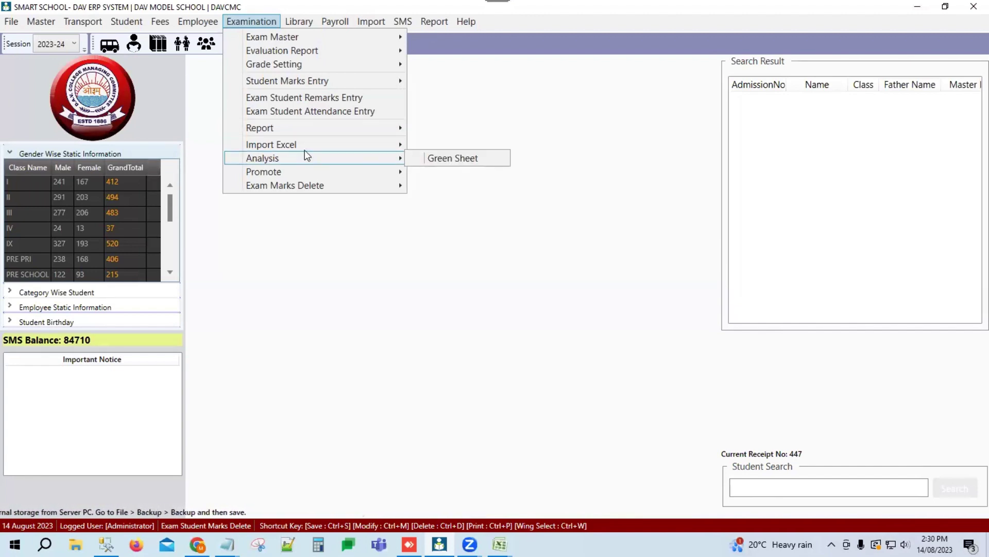
mouse_move(302, 147)
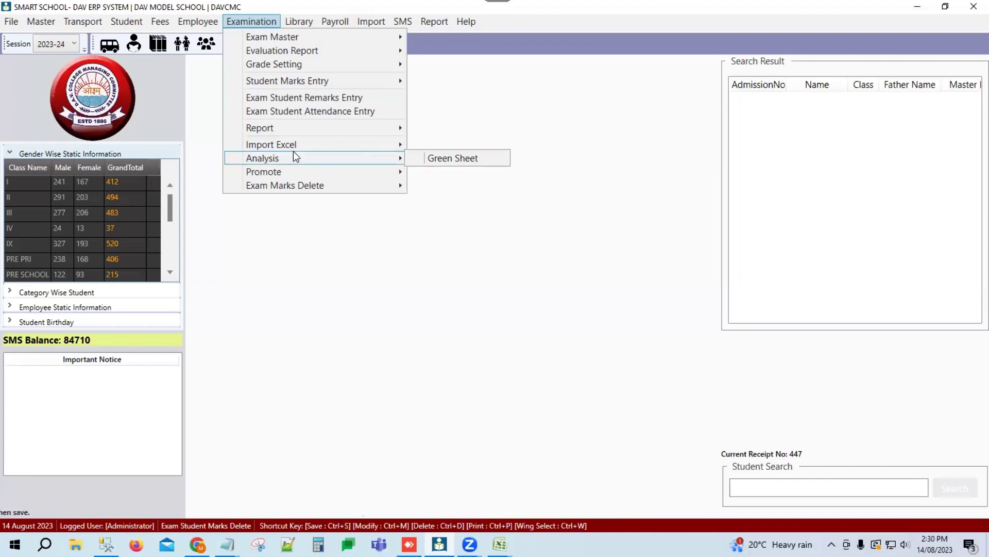
mouse_move(252, 190)
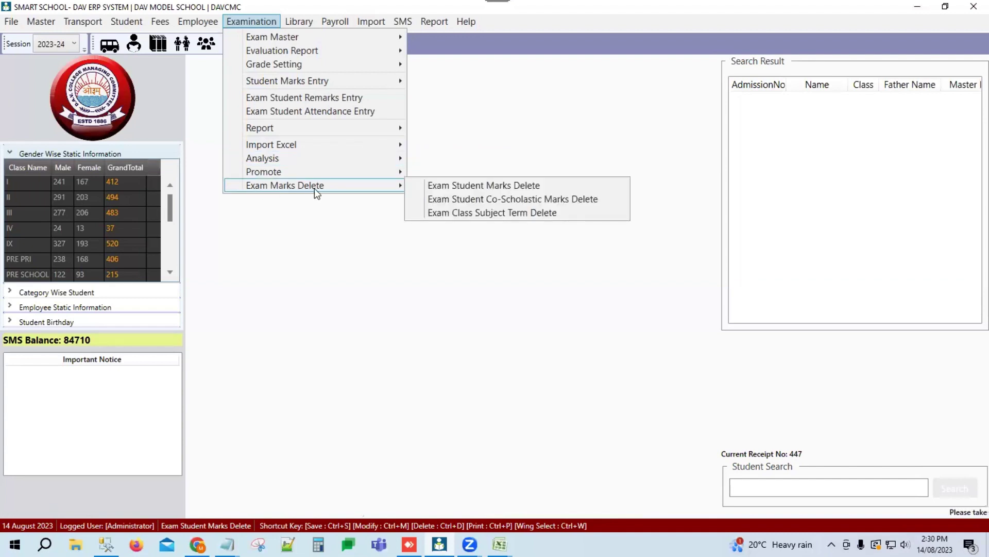